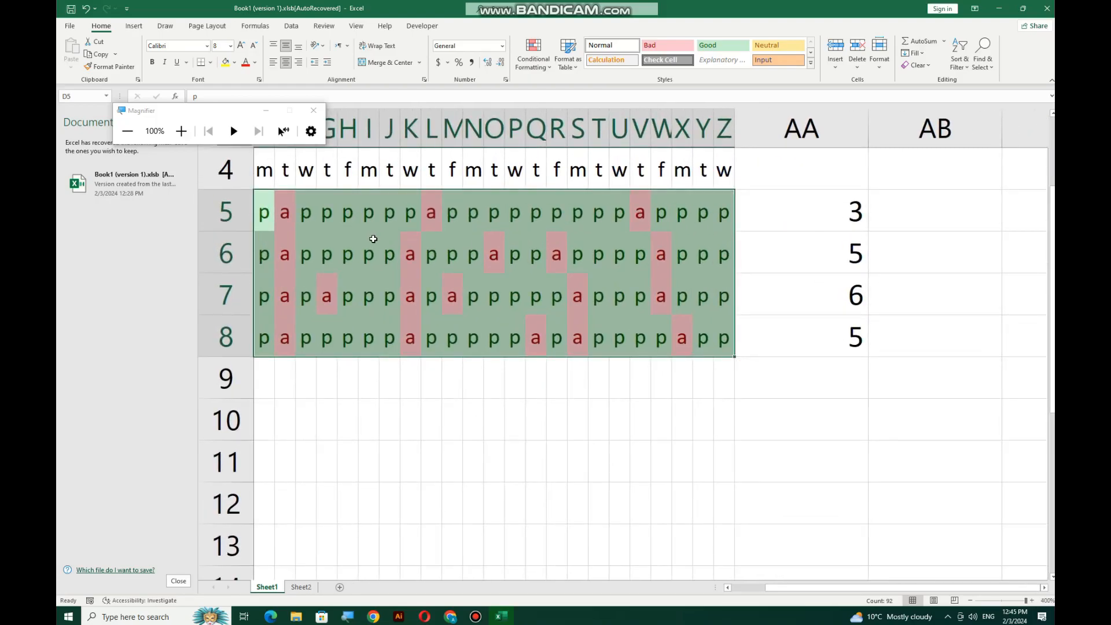
Review the first student's absentee count formula on the attendance grid
scroll(422, 240, "down", 1)
scroll(422, 235, "up", 2)
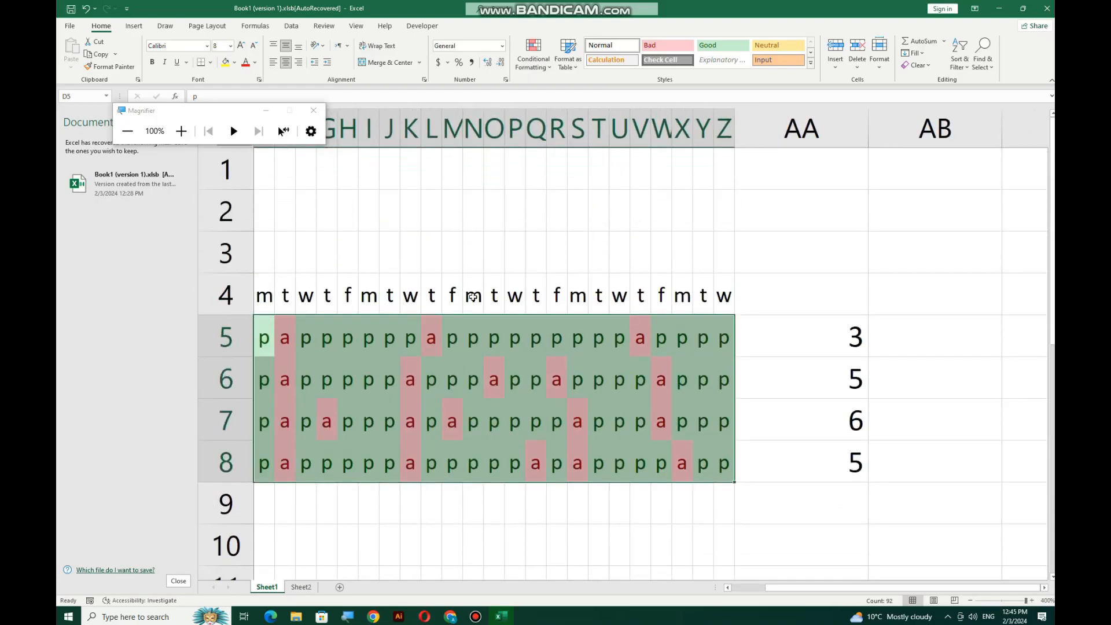
scroll(422, 234, "down", 1)
scroll(480, 294, "down", 1, "ctrl")
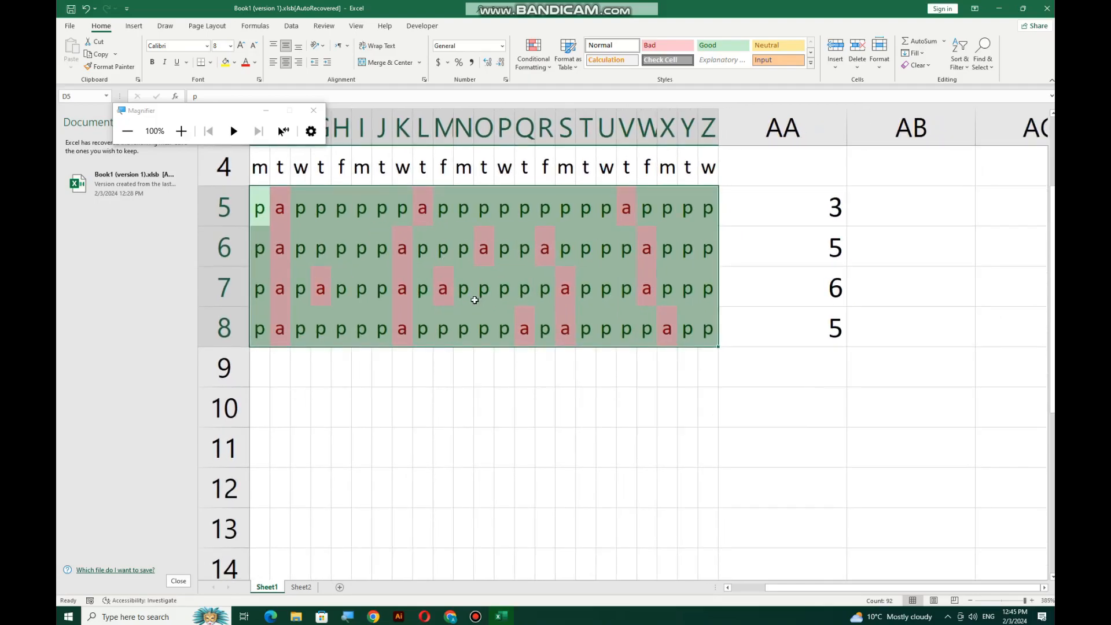
scroll(481, 294, "down", 1, "ctrl")
left_click_drag(782, 591, 785, 592)
left_click(325, 216)
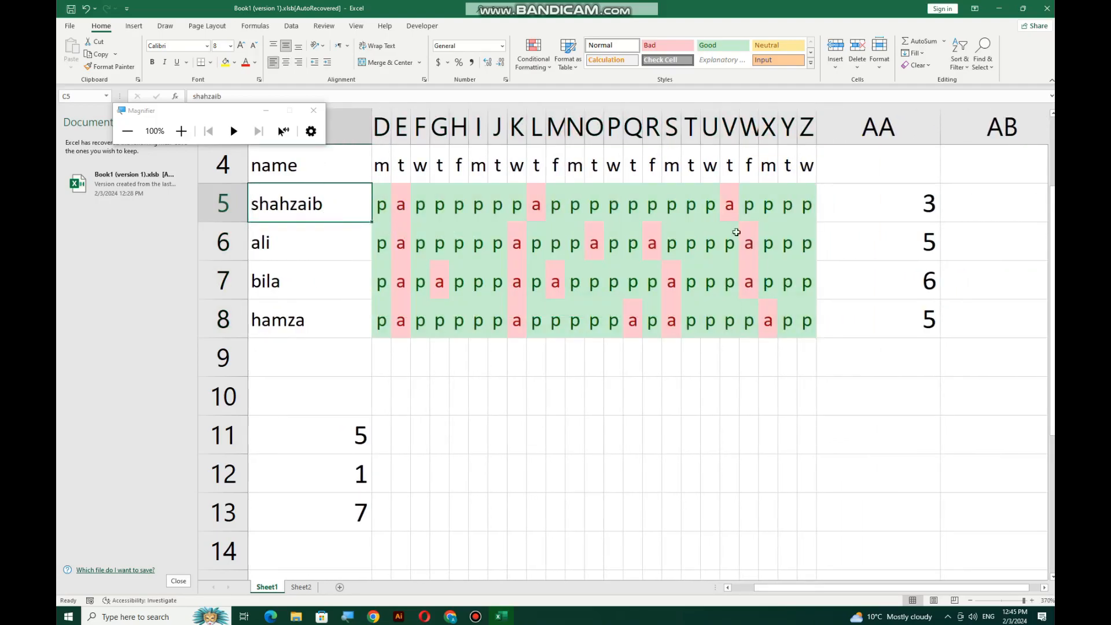
left_click(844, 206)
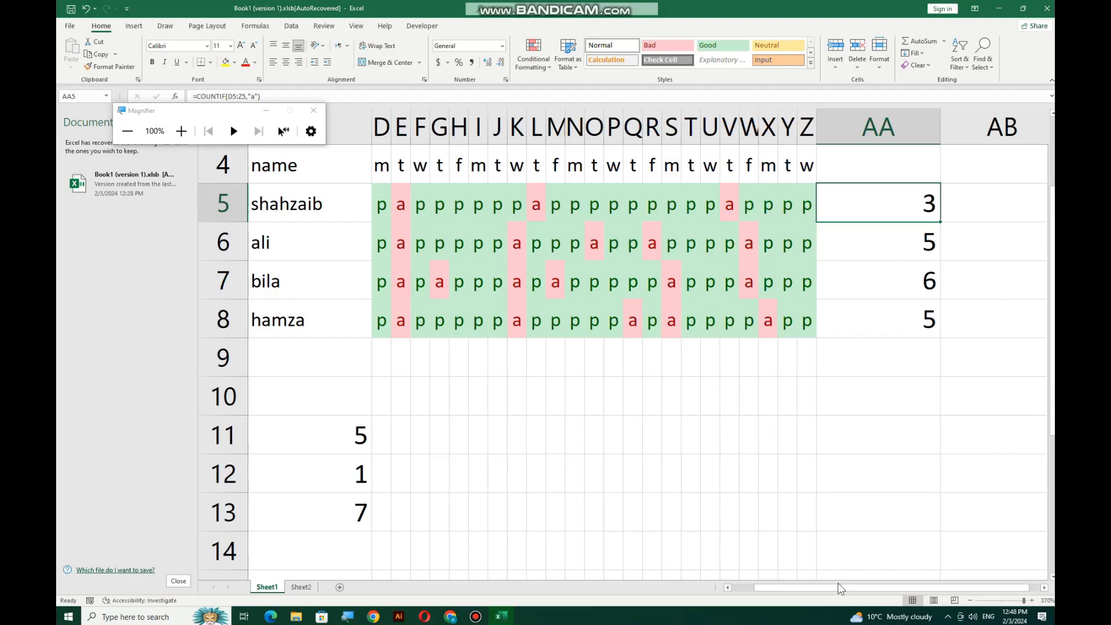
Scroll down and label cell A25 COUNT
left_click_drag(787, 592, 669, 573)
scroll(379, 431, "down", 6)
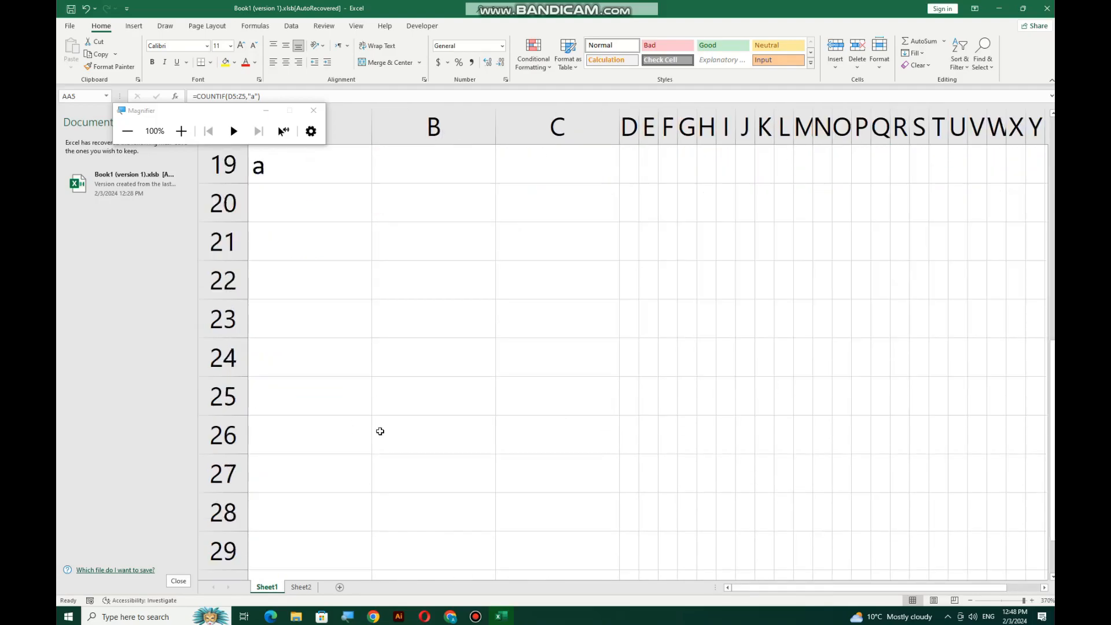
left_click(359, 290)
type("COUNT")
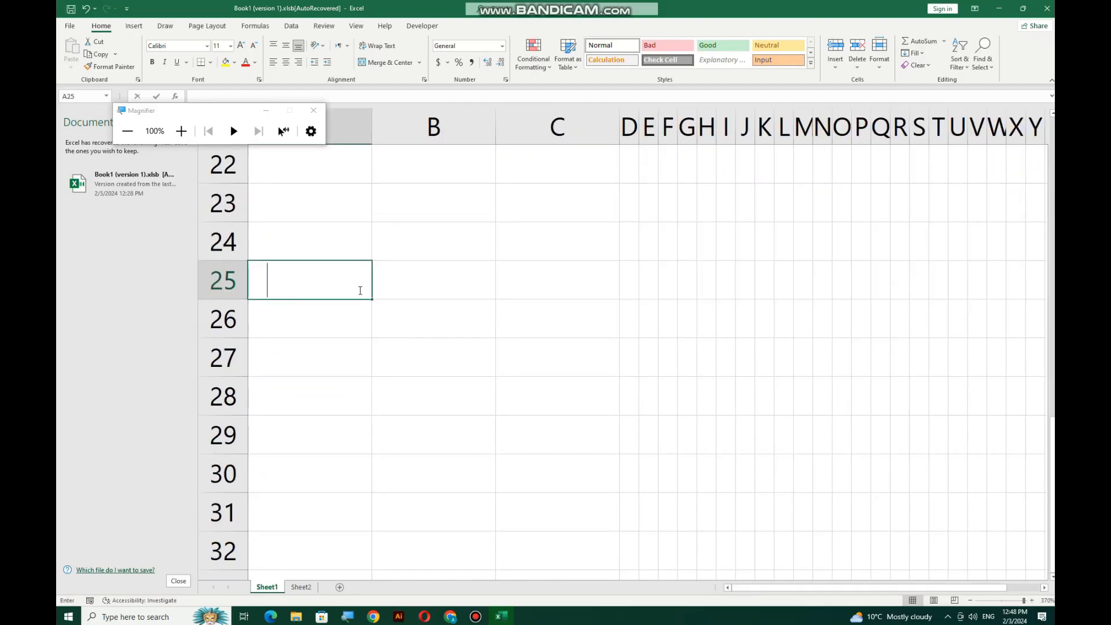
key("Tab")
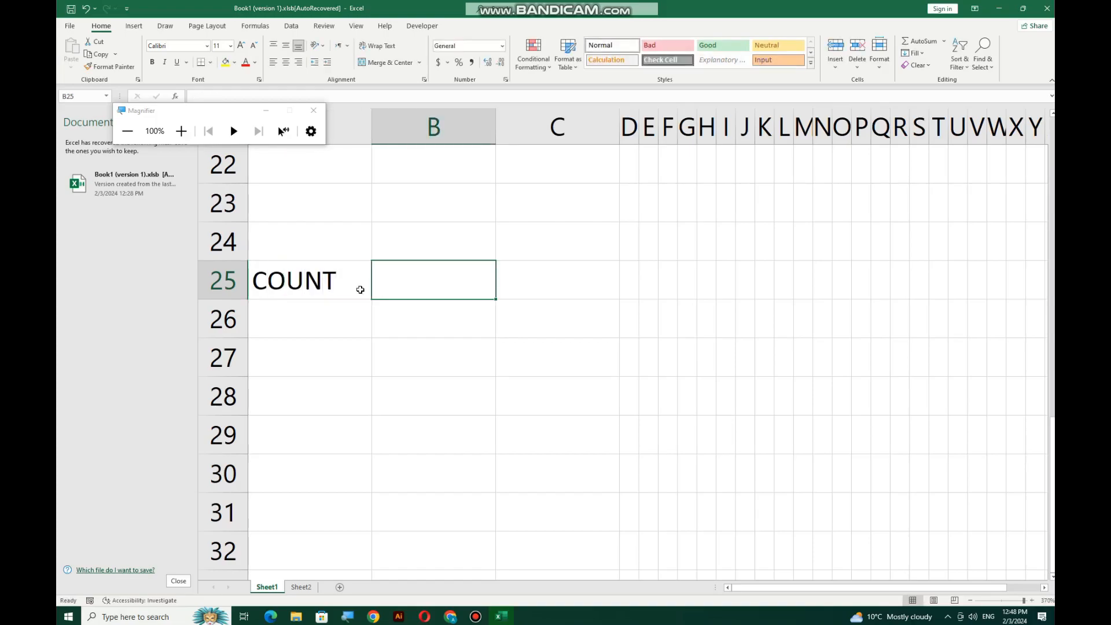
Fill C25:C34 with 4, 5, 6, A, 5, 8A, V, a blank, Z and 1
left_click(549, 274)
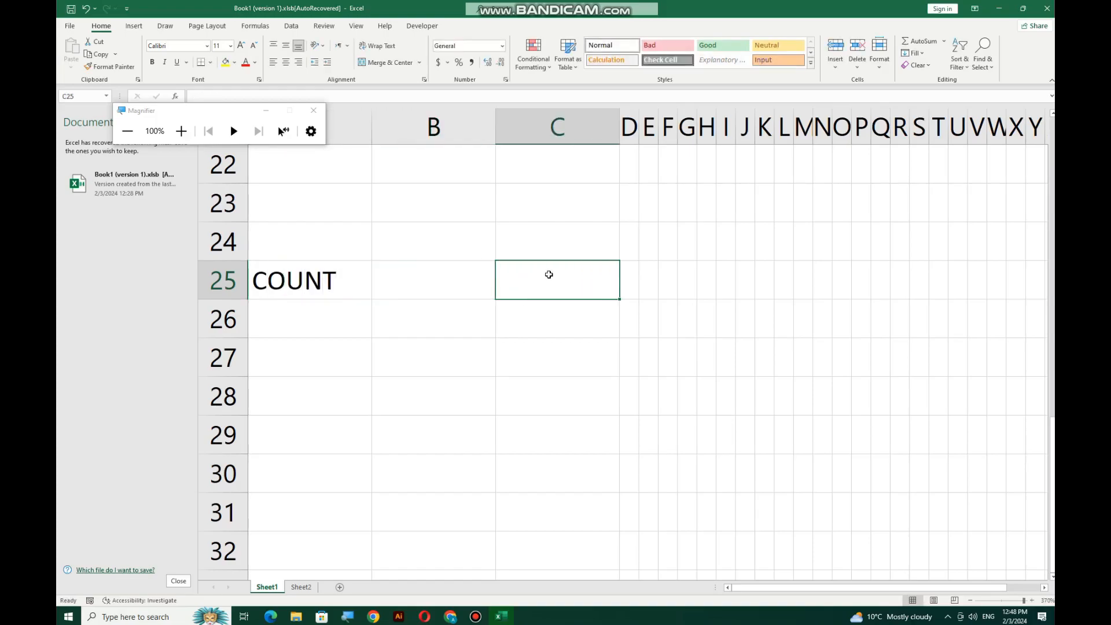
scroll(548, 274, "down", 1)
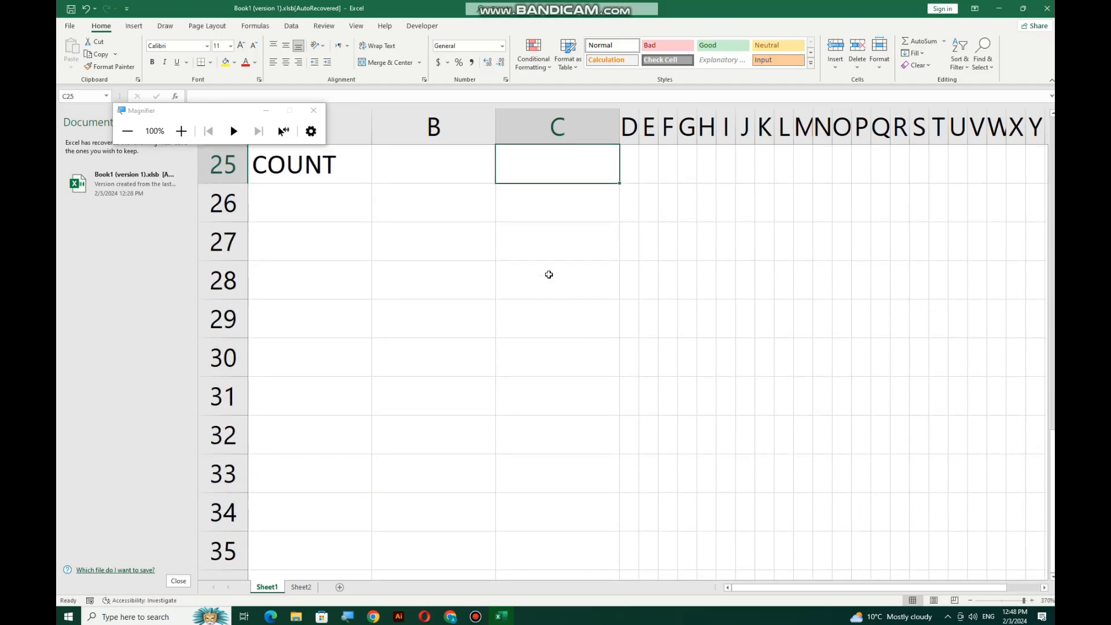
type("4")
key("Return")
type("5")
key("Return")
type("6")
key("Return")
double_click(549, 275)
type("A")
key("Return")
type("5")
key("Return")
type("8A")
key("Return")
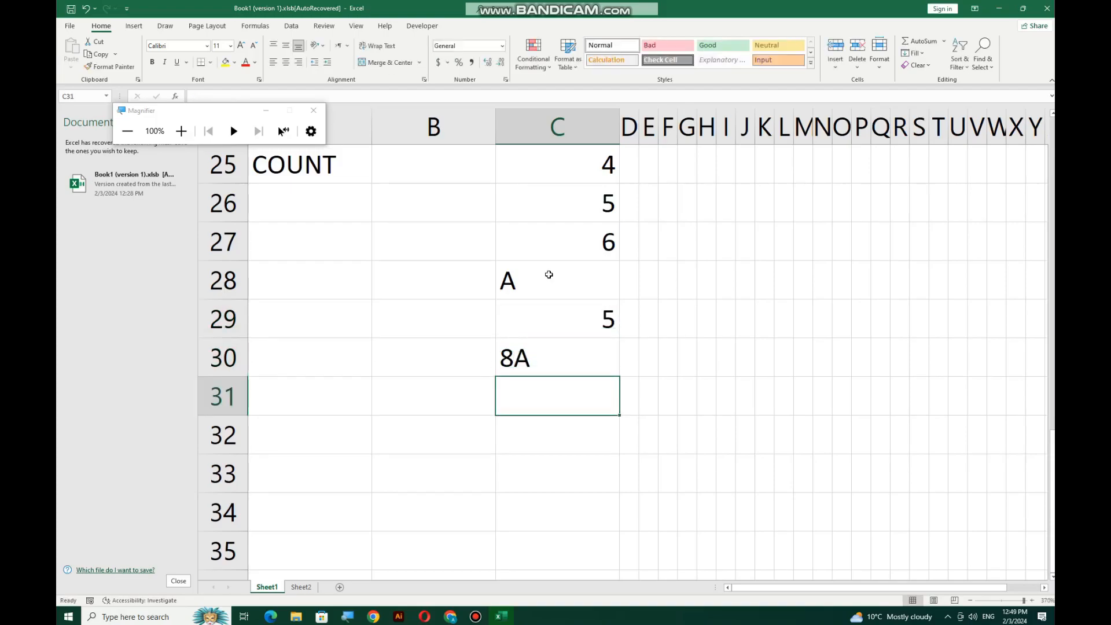
type("V")
key("Return")
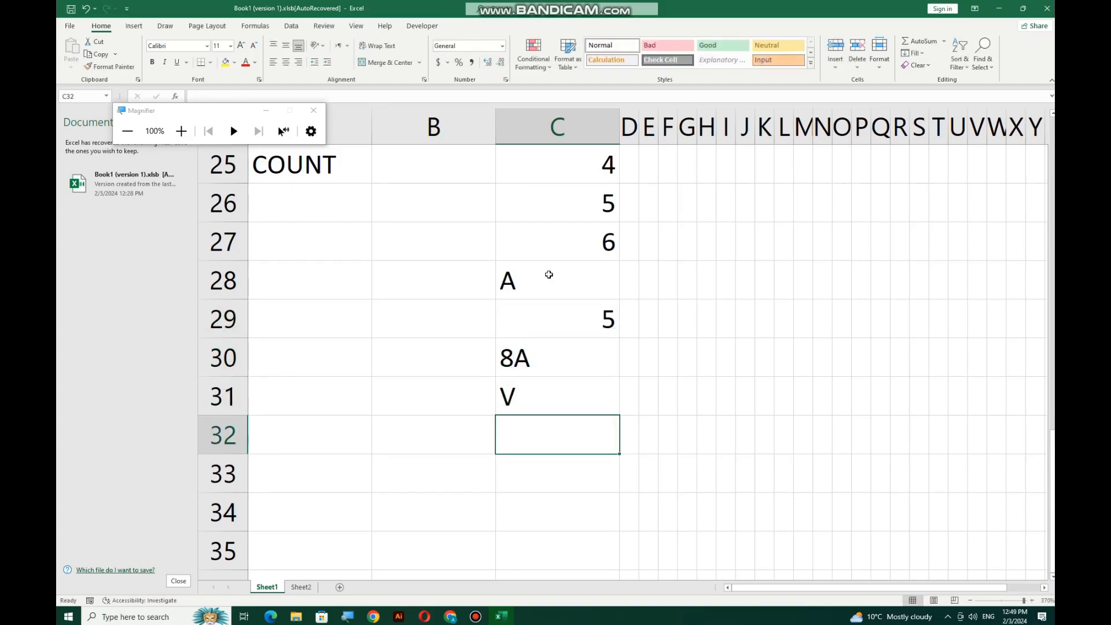
key("Return")
type("Z")
key("Return")
type("1")
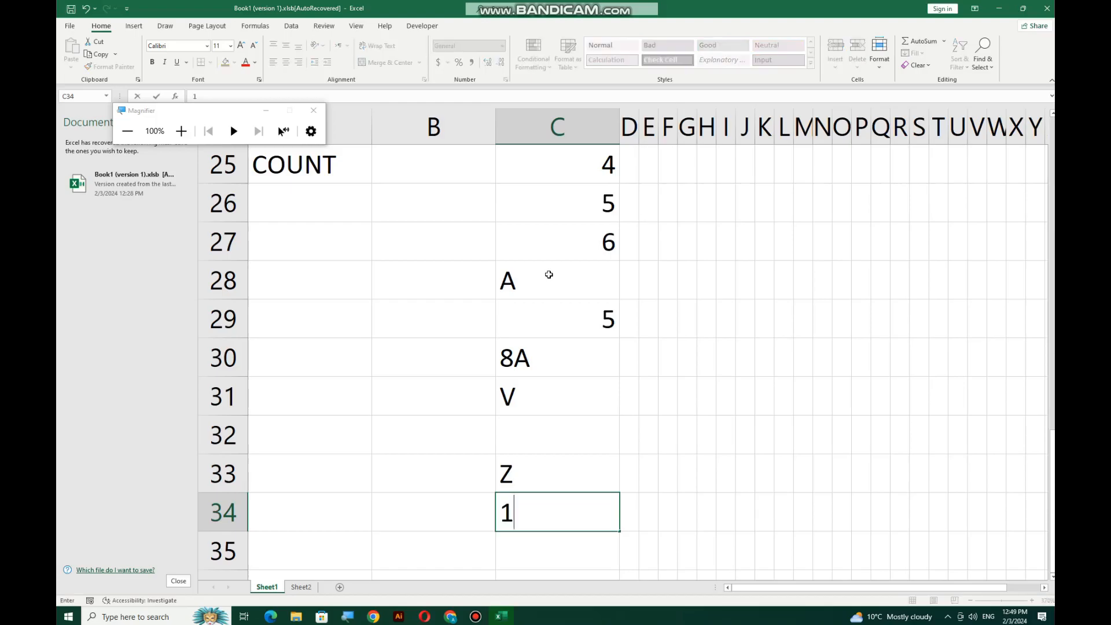
Left-align and top-align the sample values in C25:C34
left_click_drag(602, 169, 606, 194)
left_click_drag(602, 345, 611, 509)
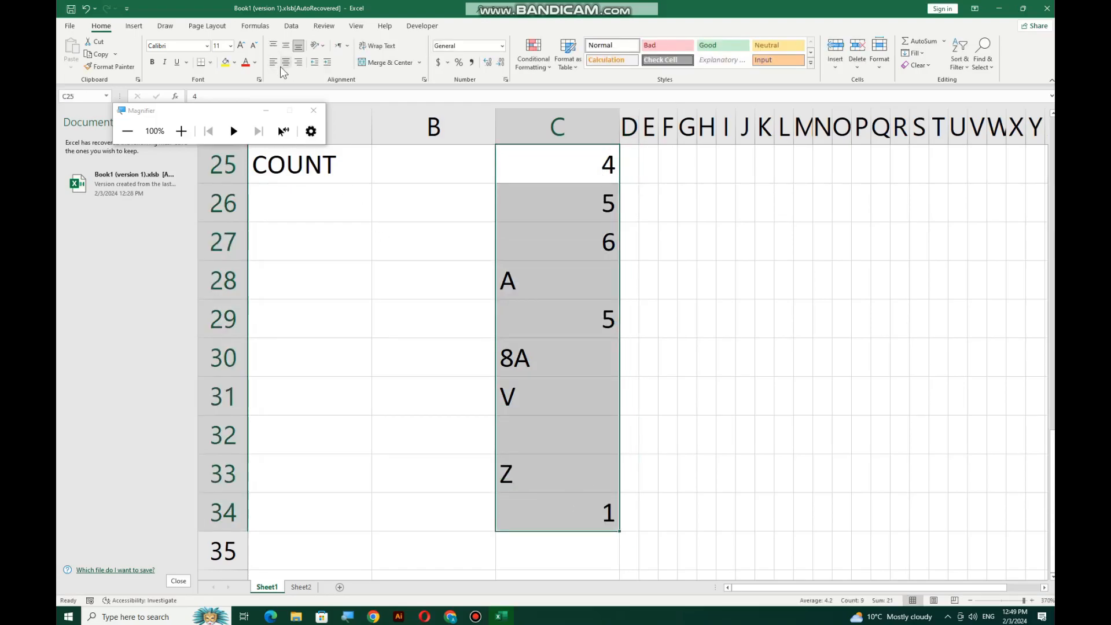
left_click(273, 62)
left_click(272, 45)
Enter =COUNT(C25:C34) in B25
left_click(412, 160)
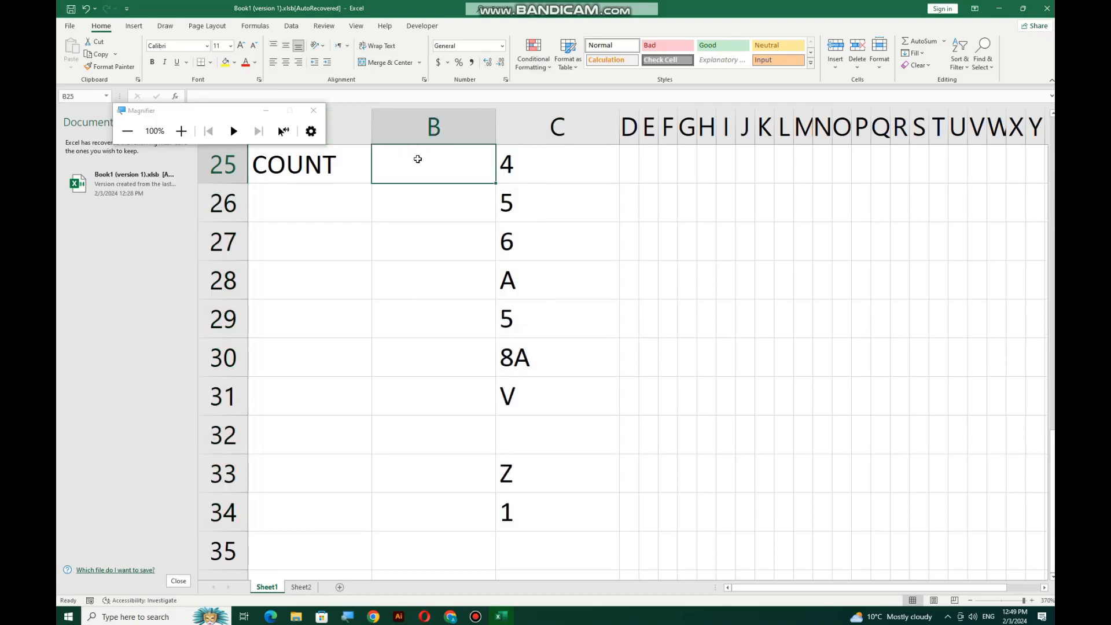
type("-COUNT")
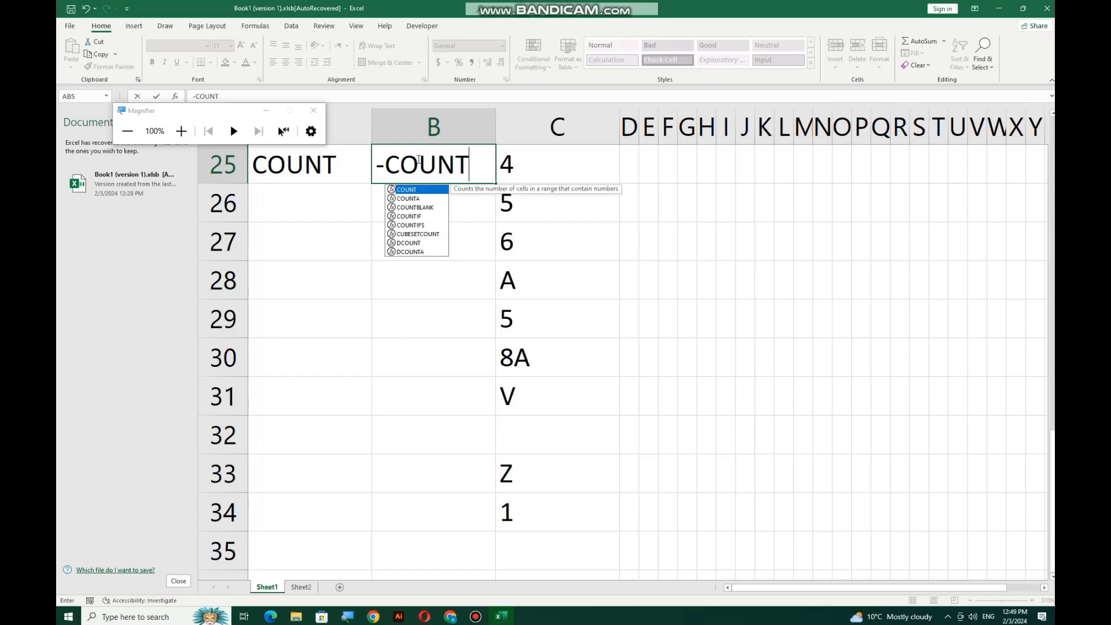
key("BackSpace")
key("BackSpace")
key("BackSpace")
key("BackSpace")
key("BackSpace")
key("BackSpace")
type("=CO")
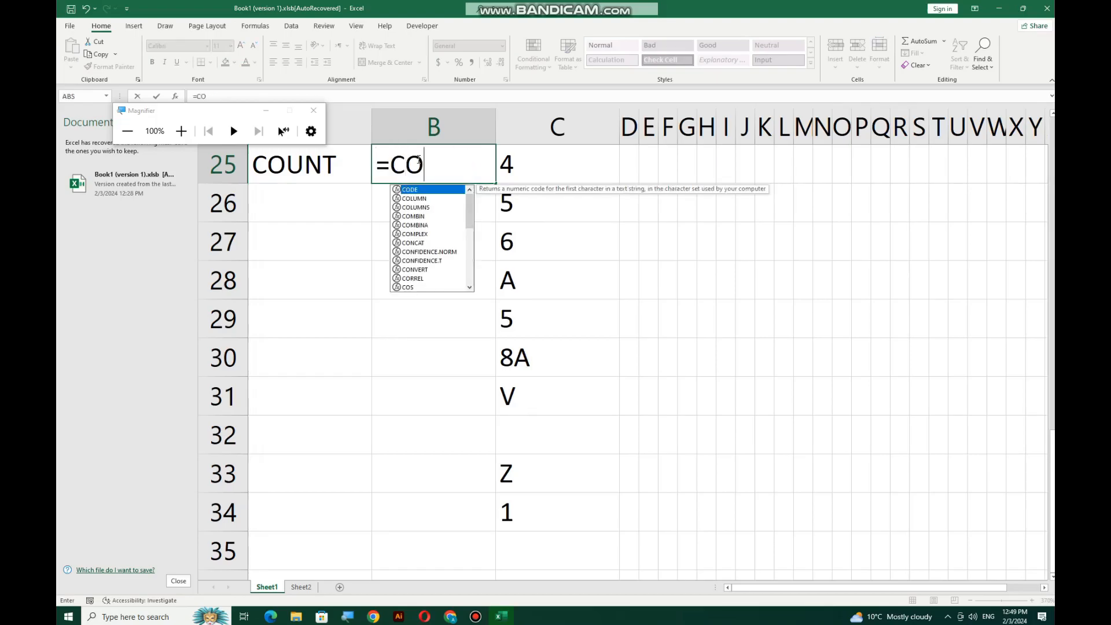
type("UNT(")
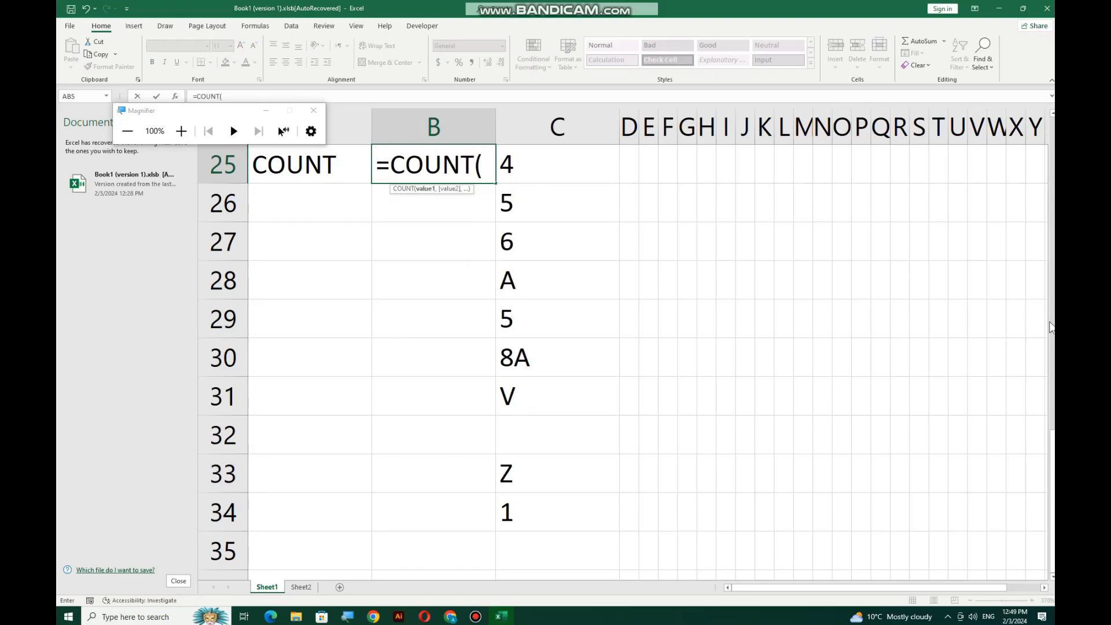
left_click(551, 194)
left_click_drag(550, 212, 508, 522)
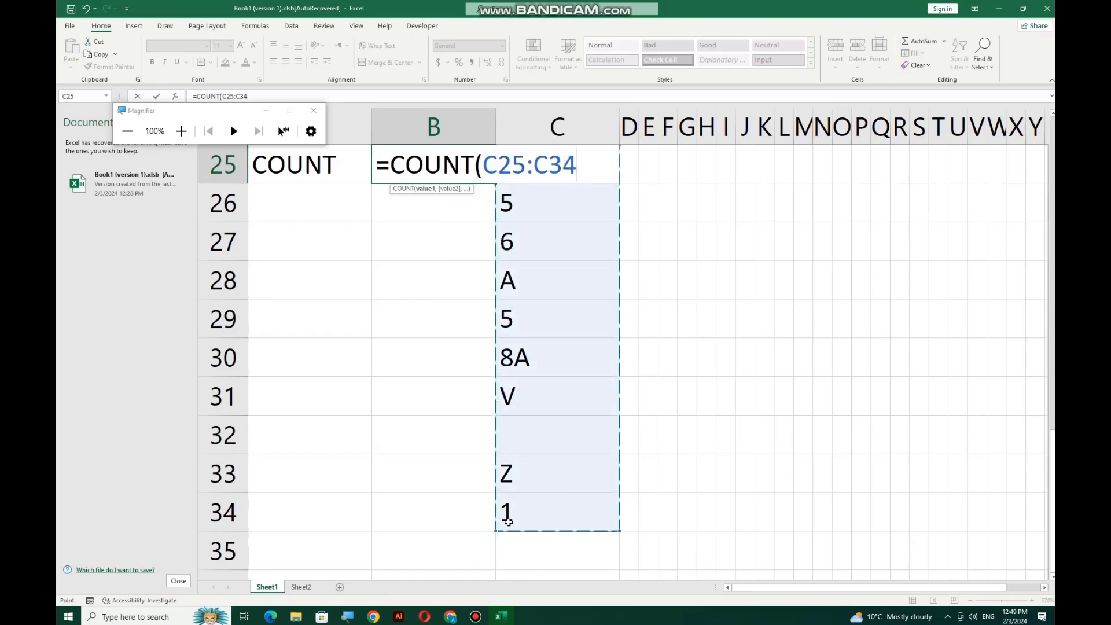
type(")")
key("Return")
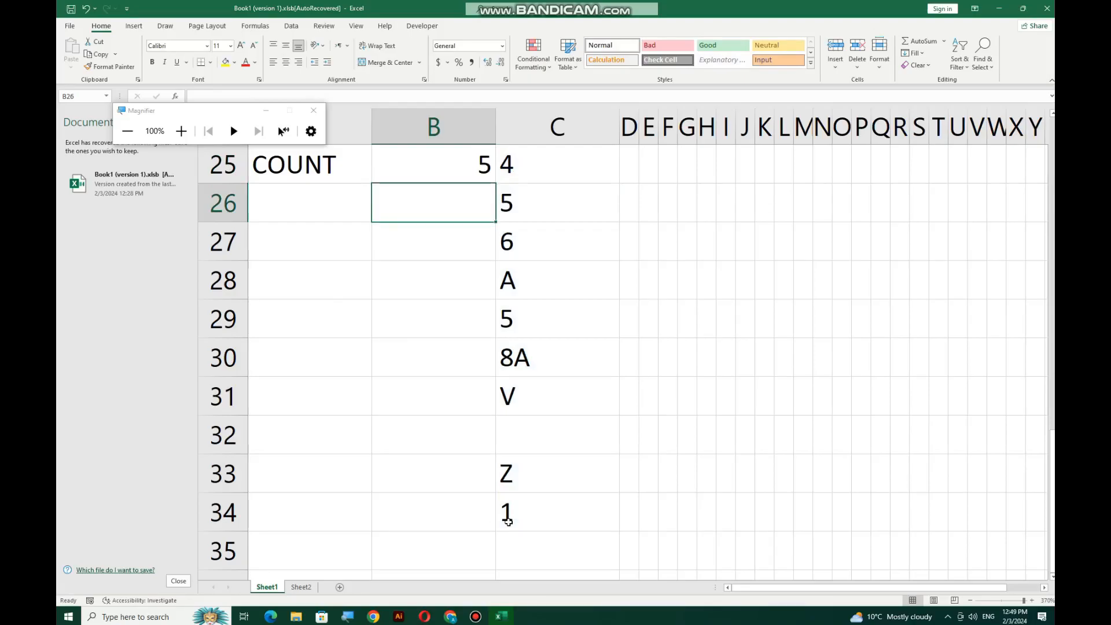
Widen column B and left-align the COUNT result in B25
left_click_drag(498, 123, 531, 124)
left_click(501, 159)
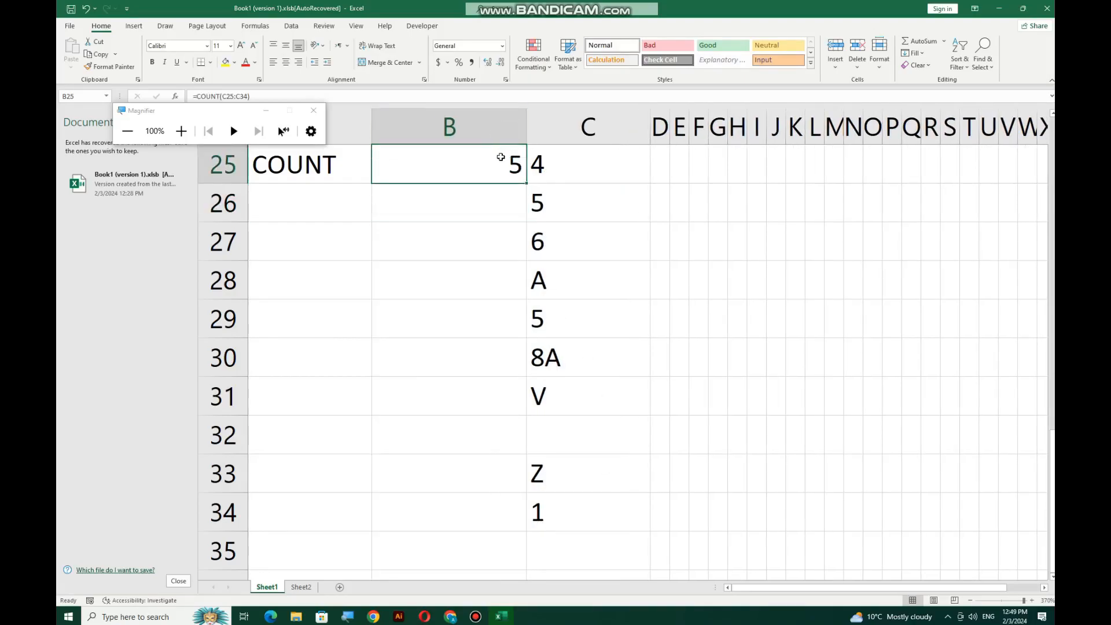
left_click_drag(401, 169, 428, 490)
left_click_drag(402, 163, 412, 517)
left_click(272, 62)
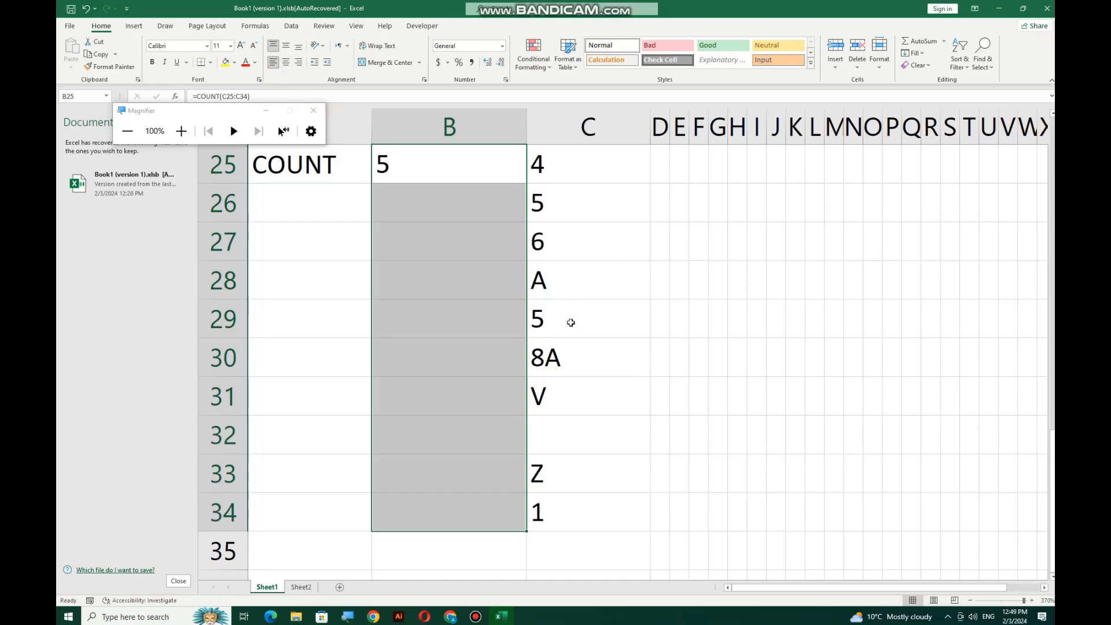
Select the sample values in C25:C34 for review
left_click(462, 168)
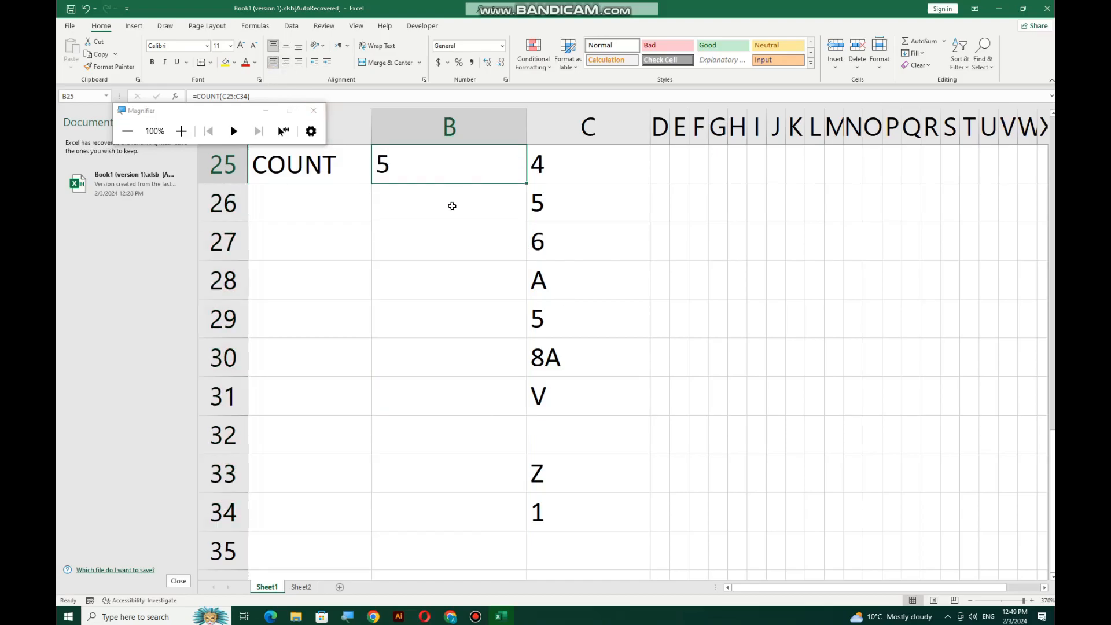
left_click_drag(577, 166, 585, 515)
left_click_drag(557, 164, 581, 524)
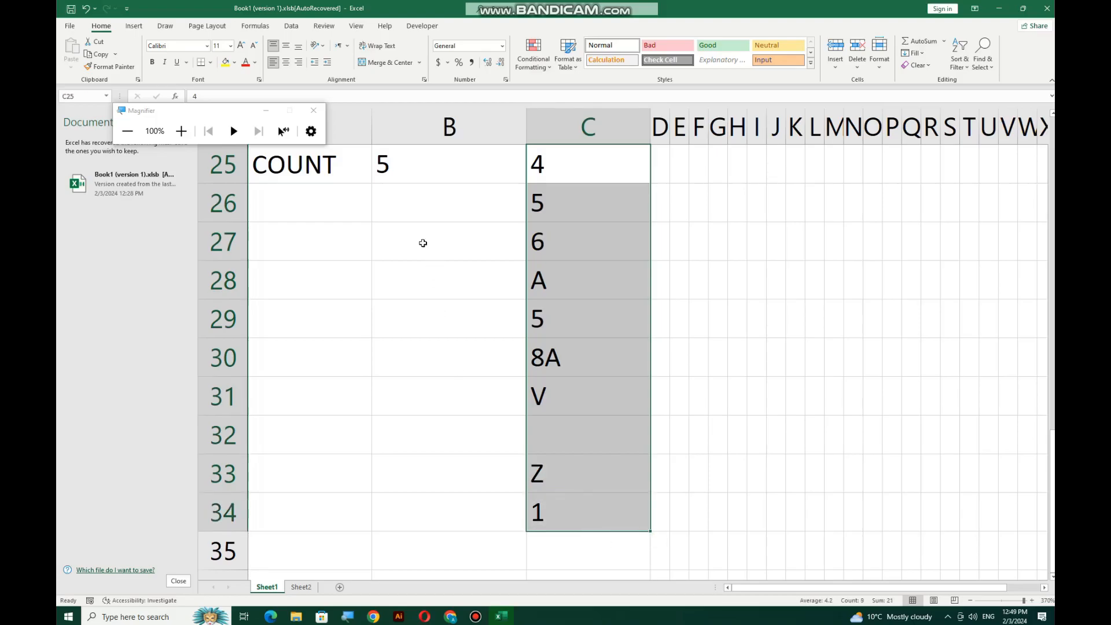
Inspect B25's result and the individual values in column C, including 8A
left_click(420, 172)
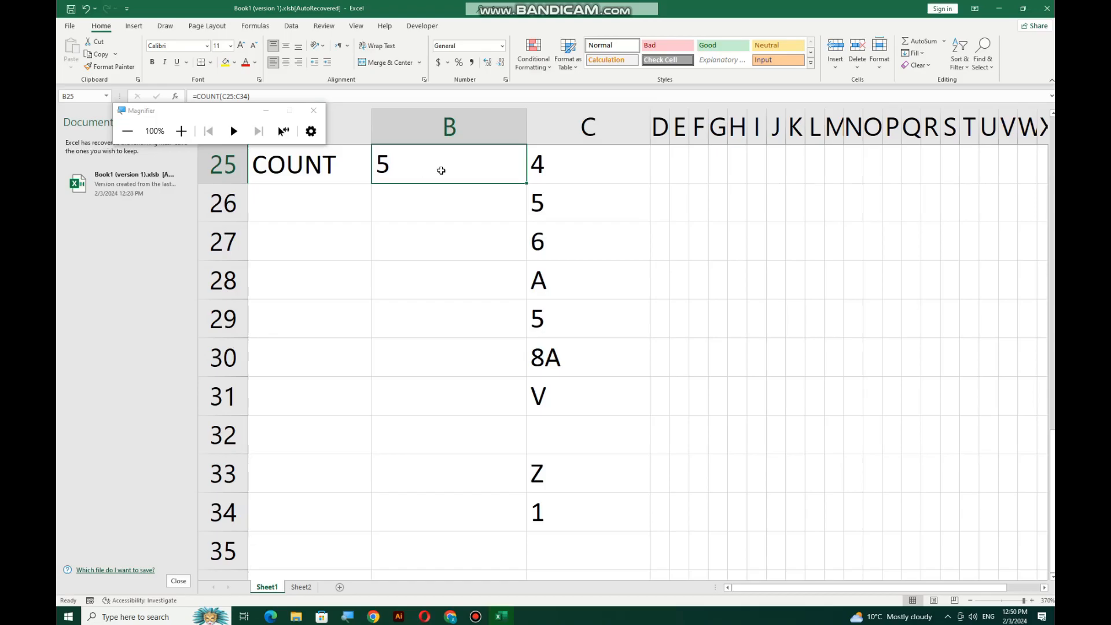
left_click(562, 167)
left_click(562, 198)
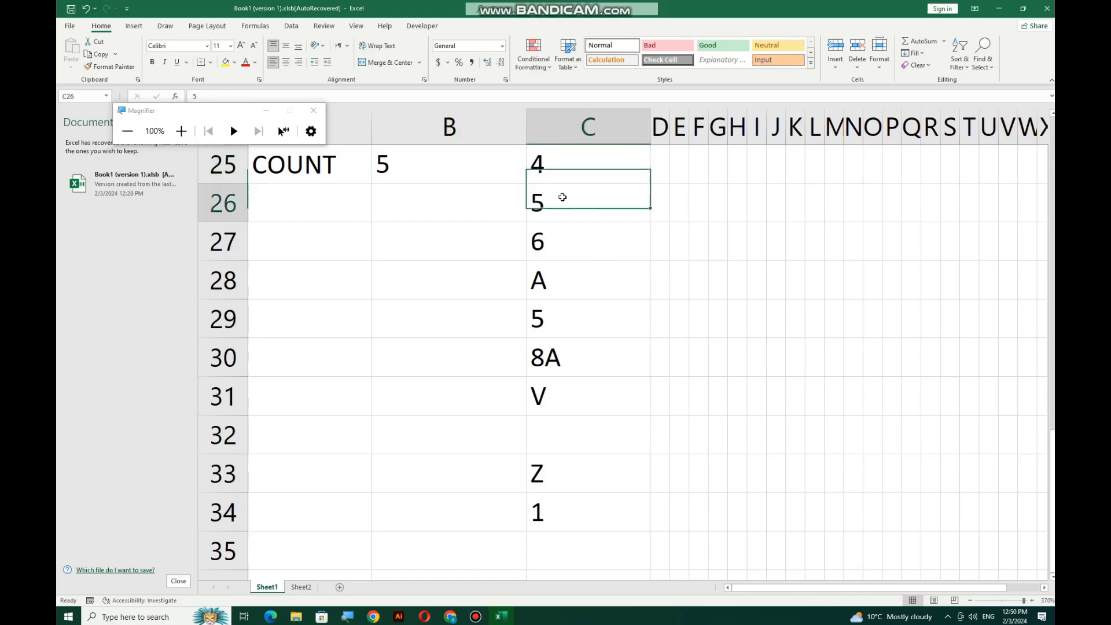
left_click(556, 243)
left_click(550, 318)
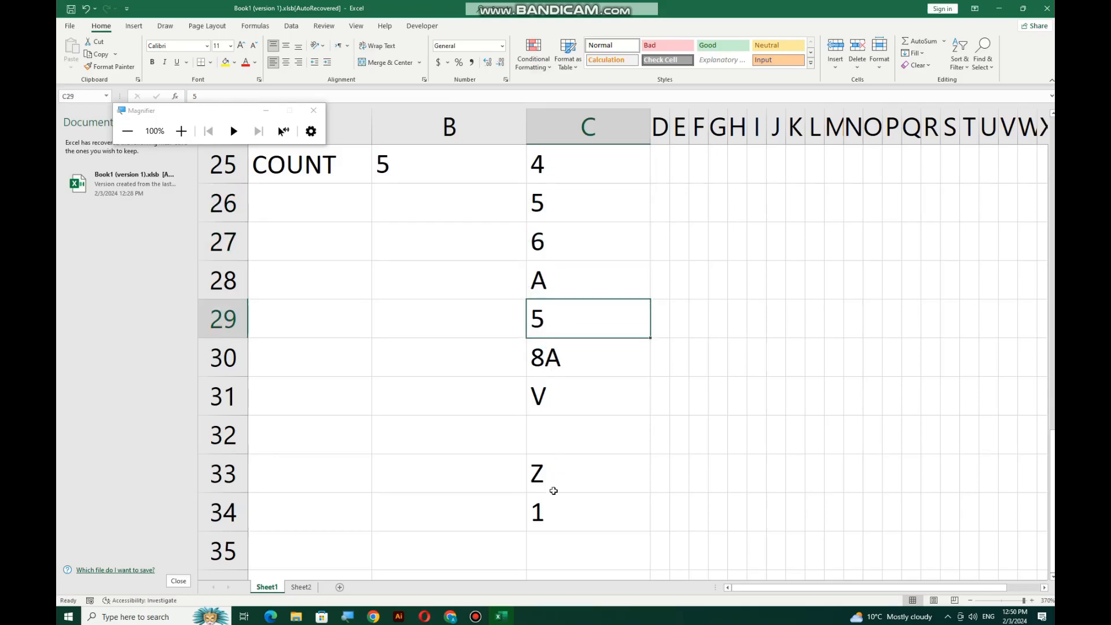
left_click(554, 522)
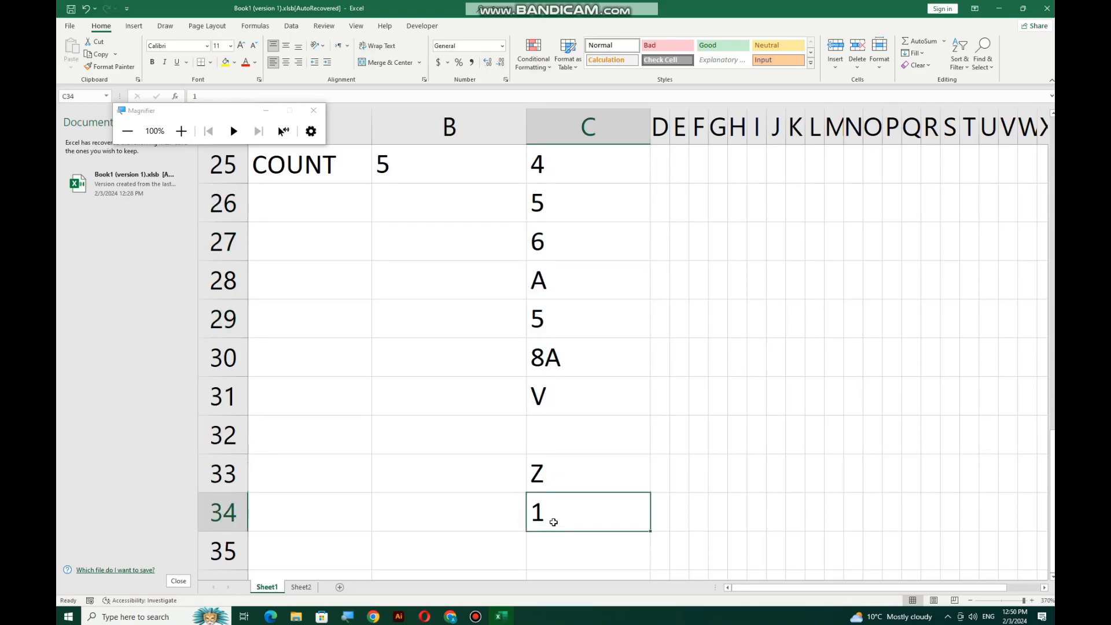
left_click(575, 348)
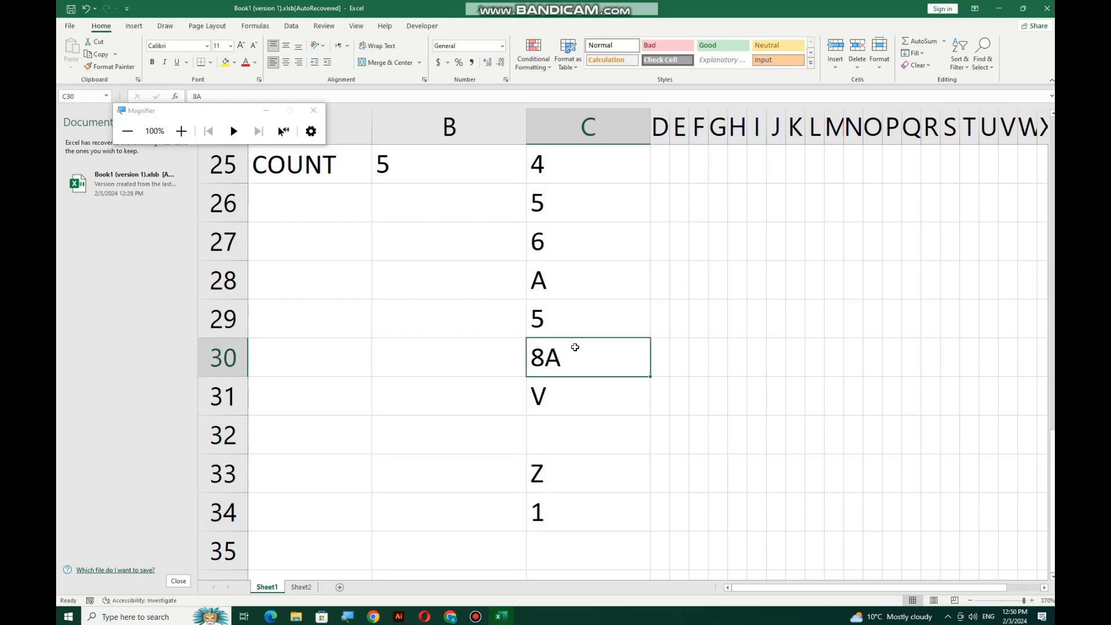
Select only the numeric cells: 4, 5, 6 in C25:C27, 5 in C29 and 1 in C34
left_click_drag(565, 161, 565, 243)
left_click(573, 318, "ctrl")
left_click(577, 519, "ctrl")
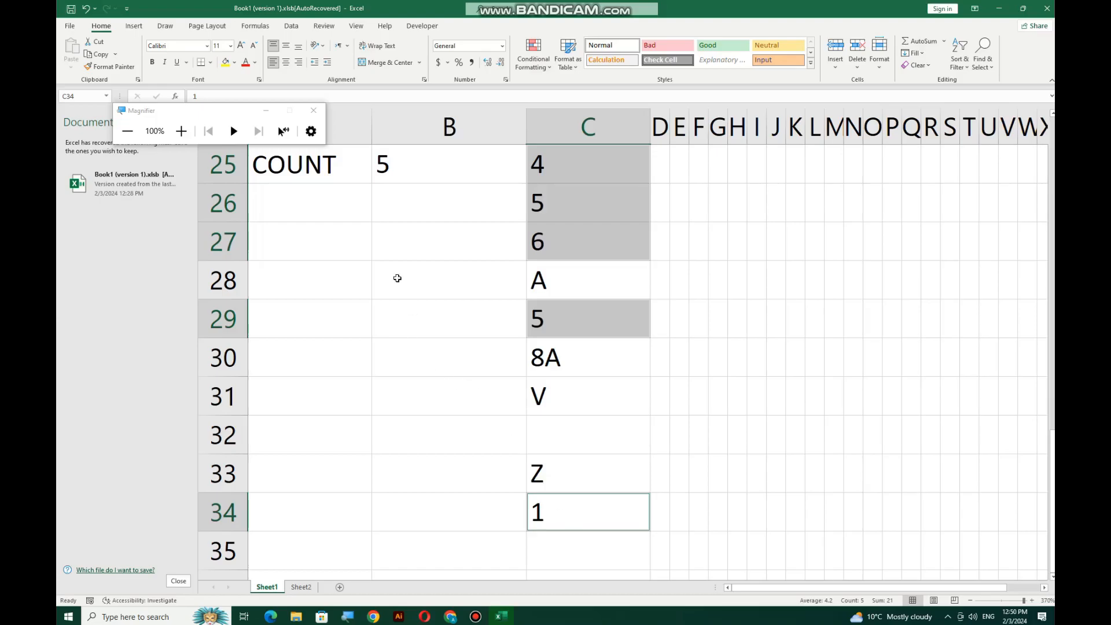
Label A26 COUNTBLANK and widen column A to fit it
left_click(318, 212)
type("COUNT")
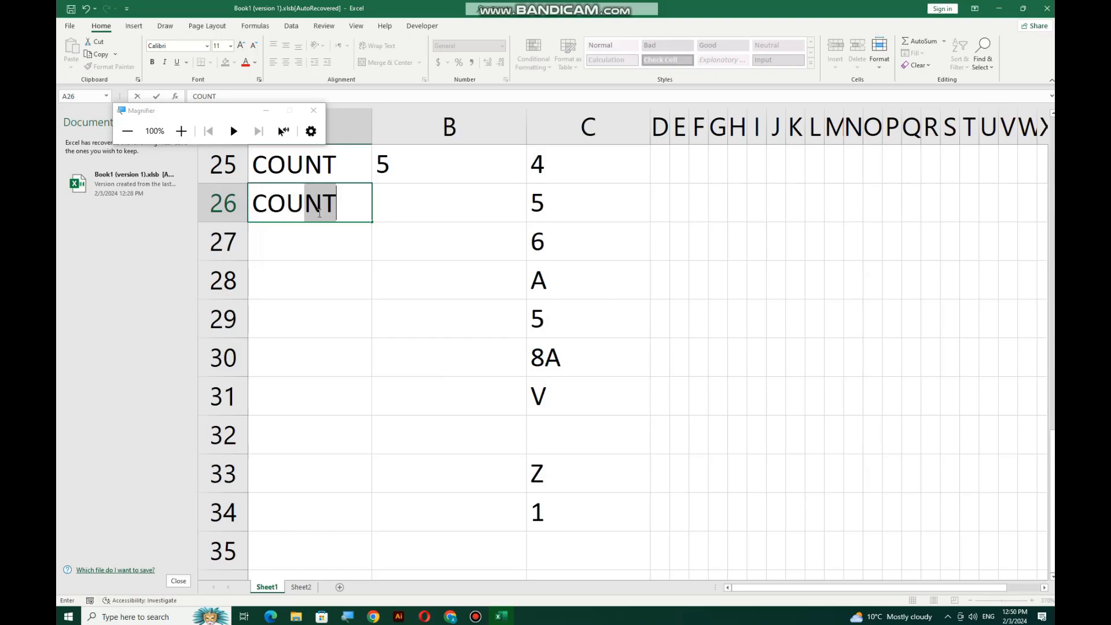
type("BLANK")
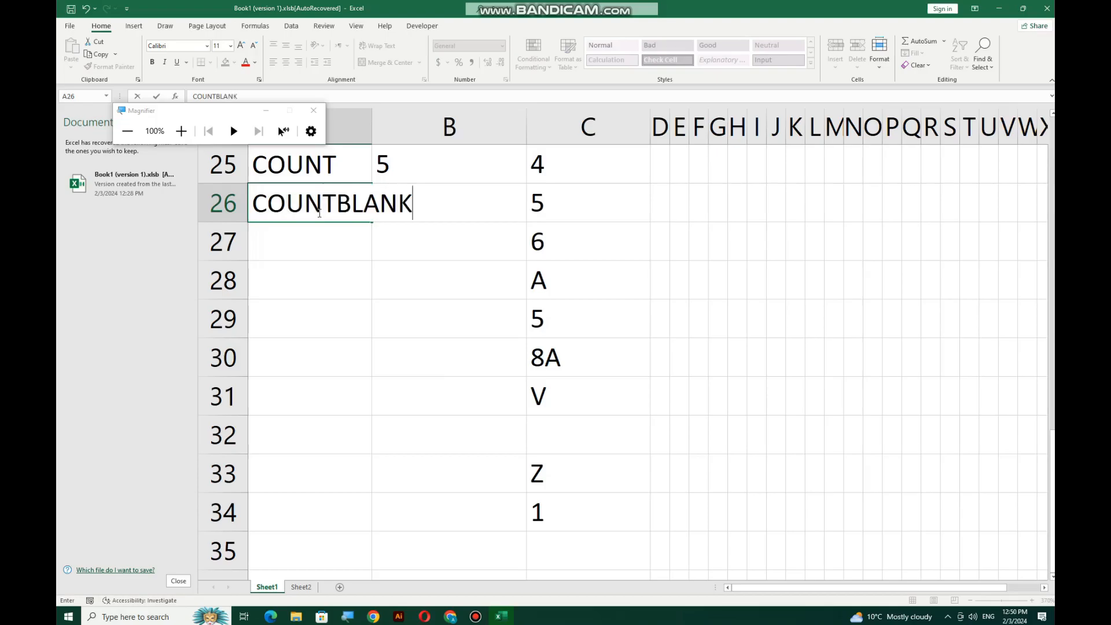
key("Return")
left_click_drag(377, 134, 427, 135)
Enter =COUNTBLANK(C25:C34) in B26, returning 1
left_click(504, 188)
type("=COUNT")
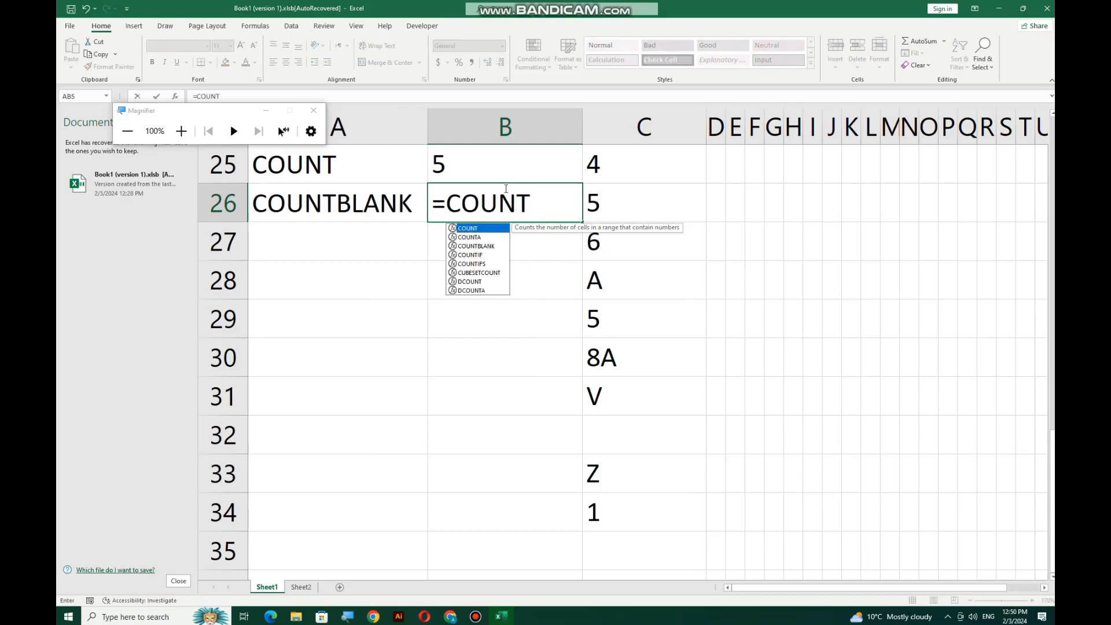
type("B")
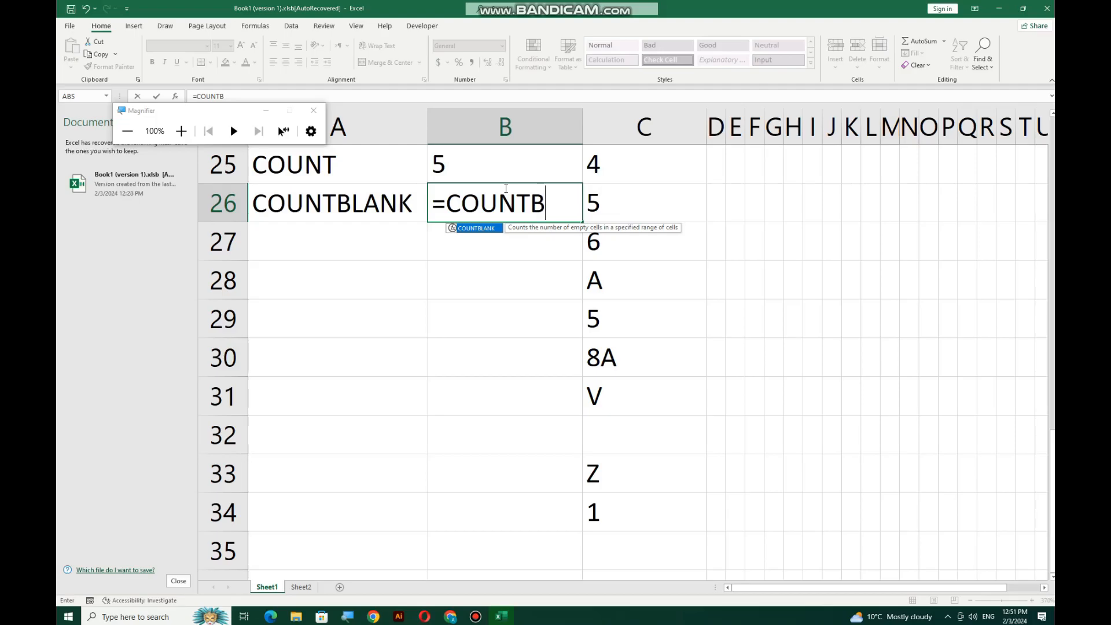
key("Tab")
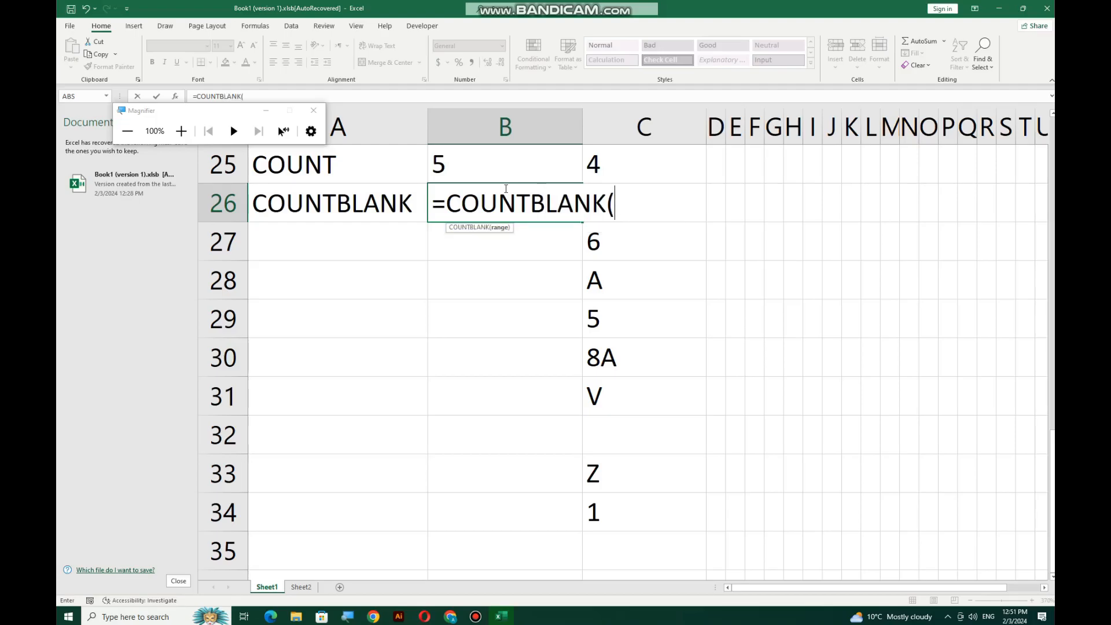
type("\\\\\\\\\\\\")
key("BackSpace")
key("BackSpace")
key("BackSpace")
key("BackSpace")
key("BackSpace")
key("BackSpace")
key("BackSpace")
key("BackSpace")
key("BackSpace")
key("BackSpace")
key("BackSpace")
key("BackSpace")
key("BackSpace")
key("BackSpace")
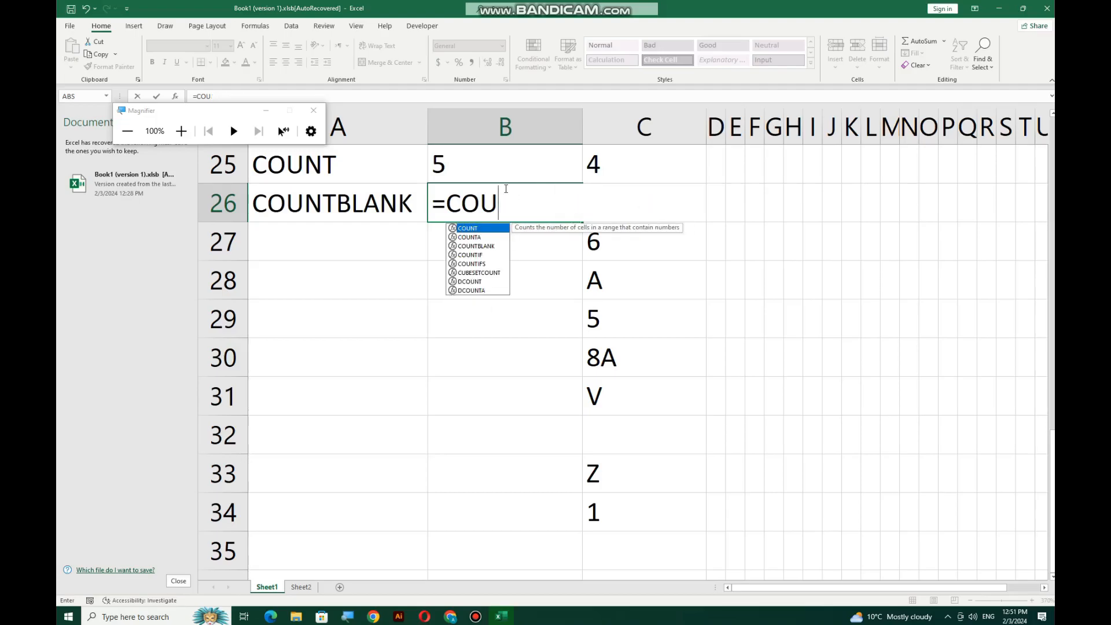
type("NTB")
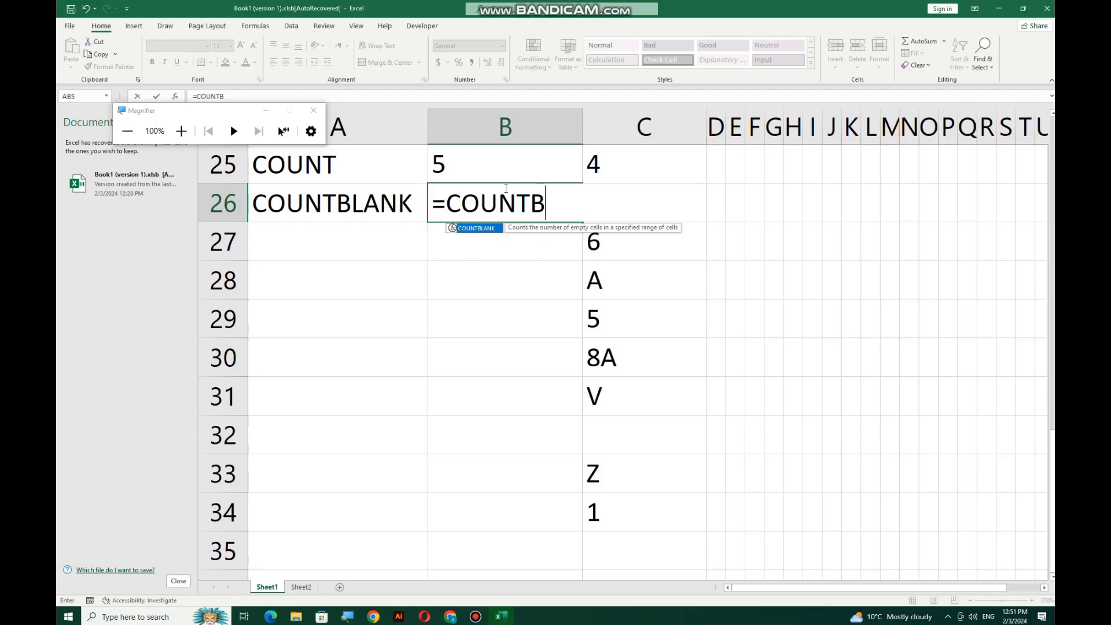
key("Tab")
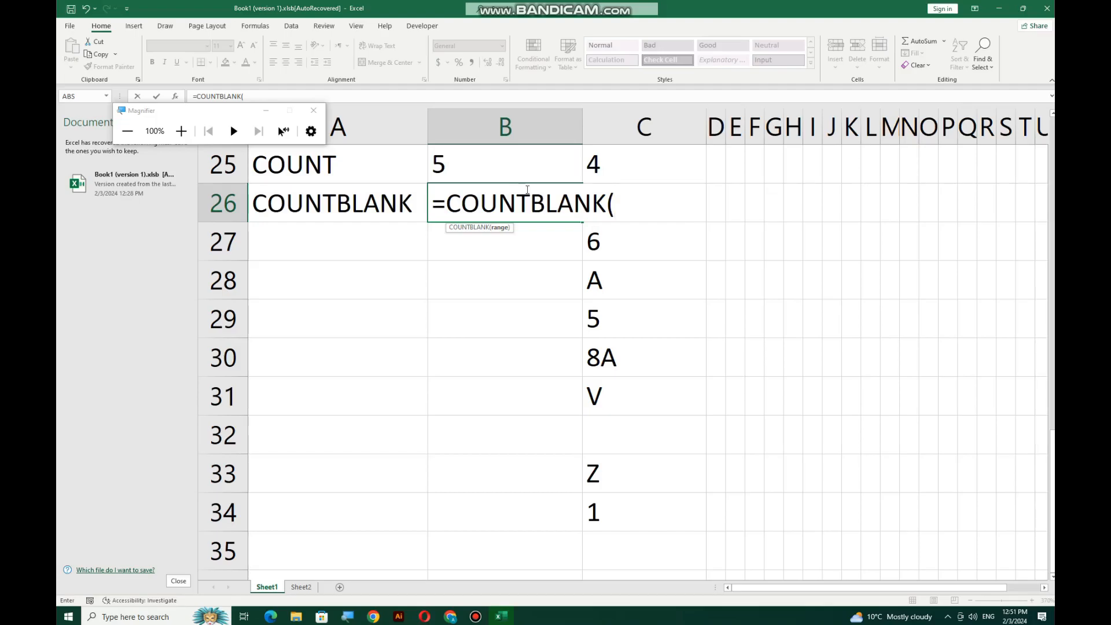
left_click_drag(667, 156, 646, 507)
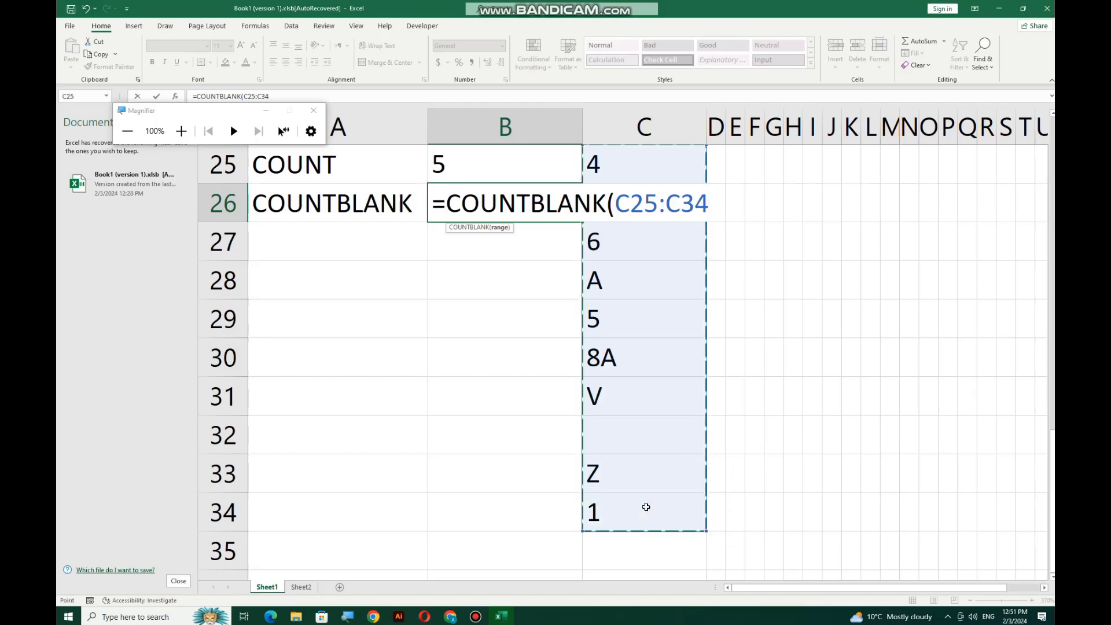
type(")")
key("Return")
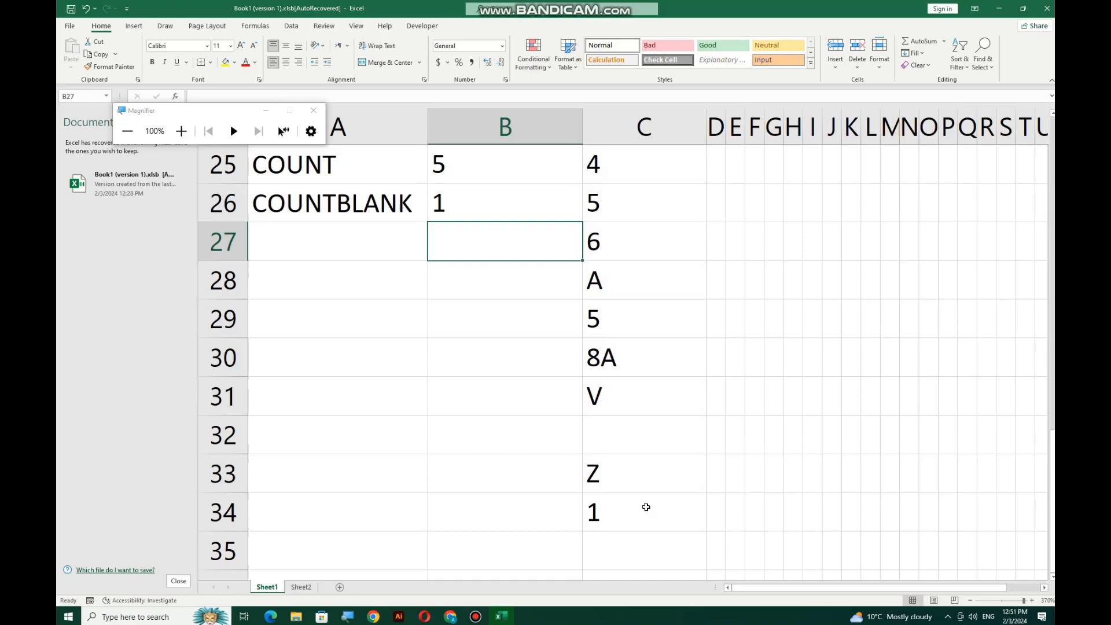
Highlight column C's values and the empty C32 that COUNTBLANK counts
left_click_drag(617, 164, 628, 515)
left_click(623, 443)
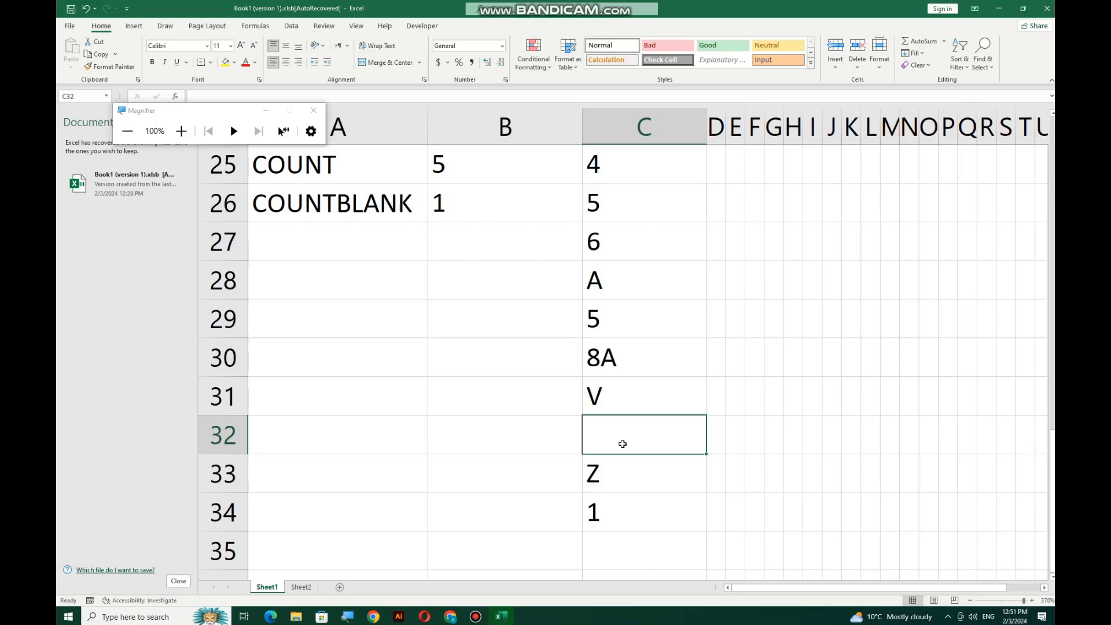
left_click(377, 242)
Label A27 COUNTA and enter =COUNTA(C25:C34) in B27, returning 9
type("COUNTA")
key("Tab")
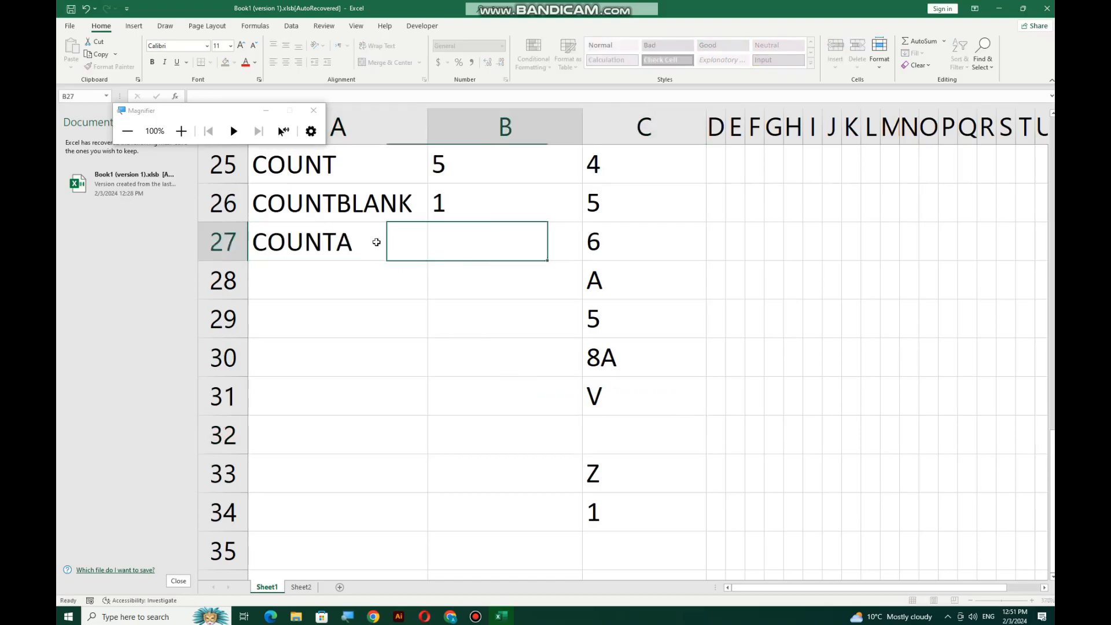
type("=CO")
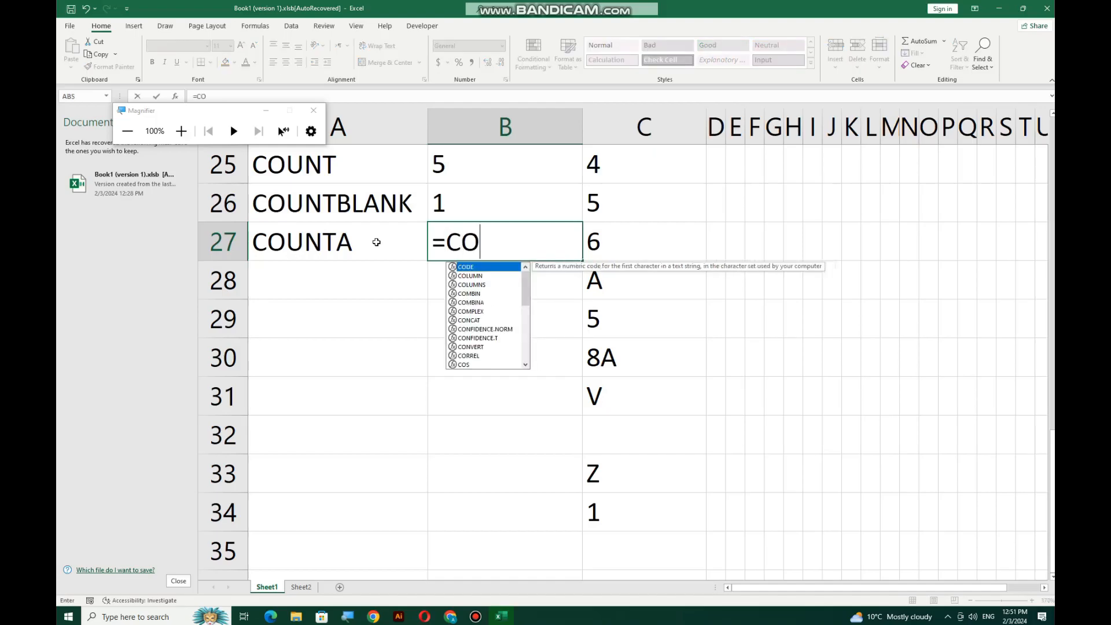
type("UNTA(")
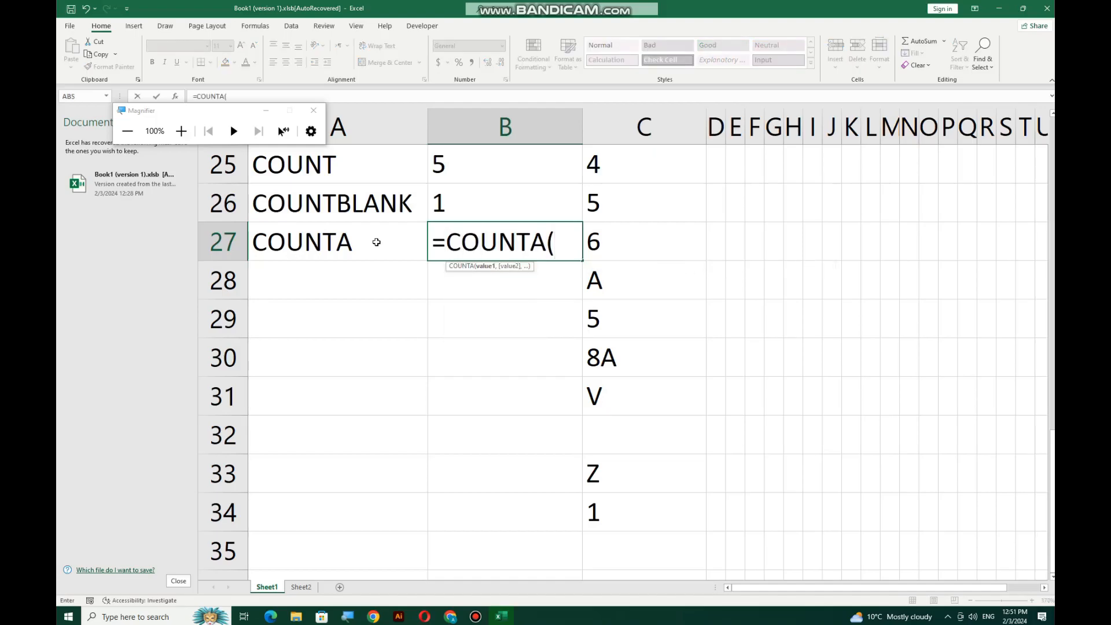
left_click_drag(638, 175, 618, 503)
type(")")
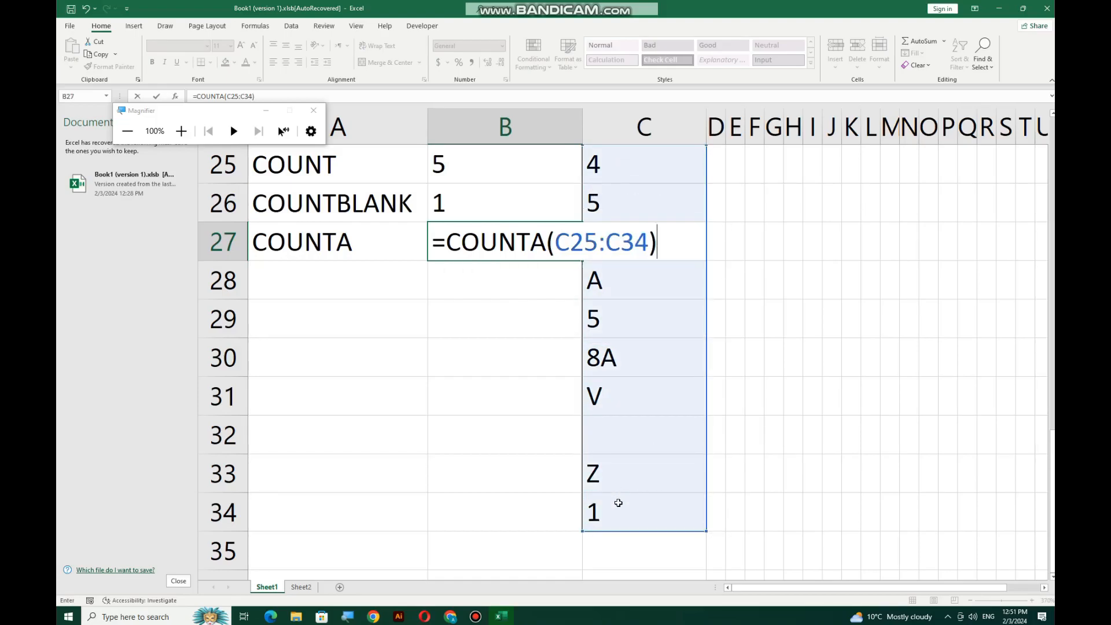
key("Return")
left_click(524, 235)
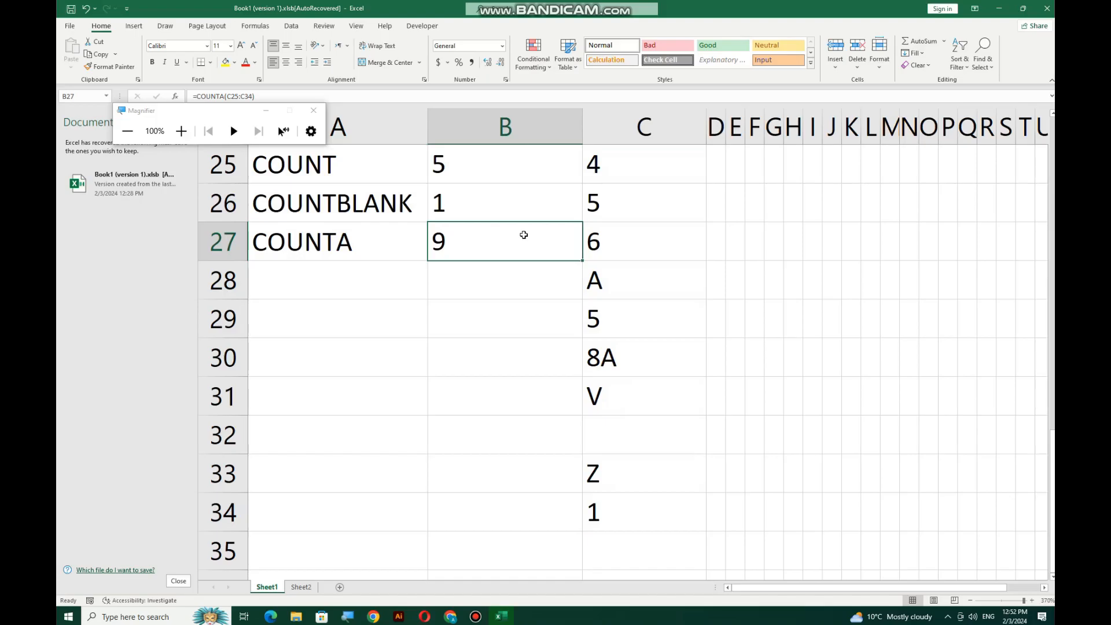
left_click(637, 431)
Select C25:C34 and review the COUNT, COUNTBLANK and COUNTA examples in rows 25-27
left_click(621, 166)
left_click_drag(620, 166, 620, 518)
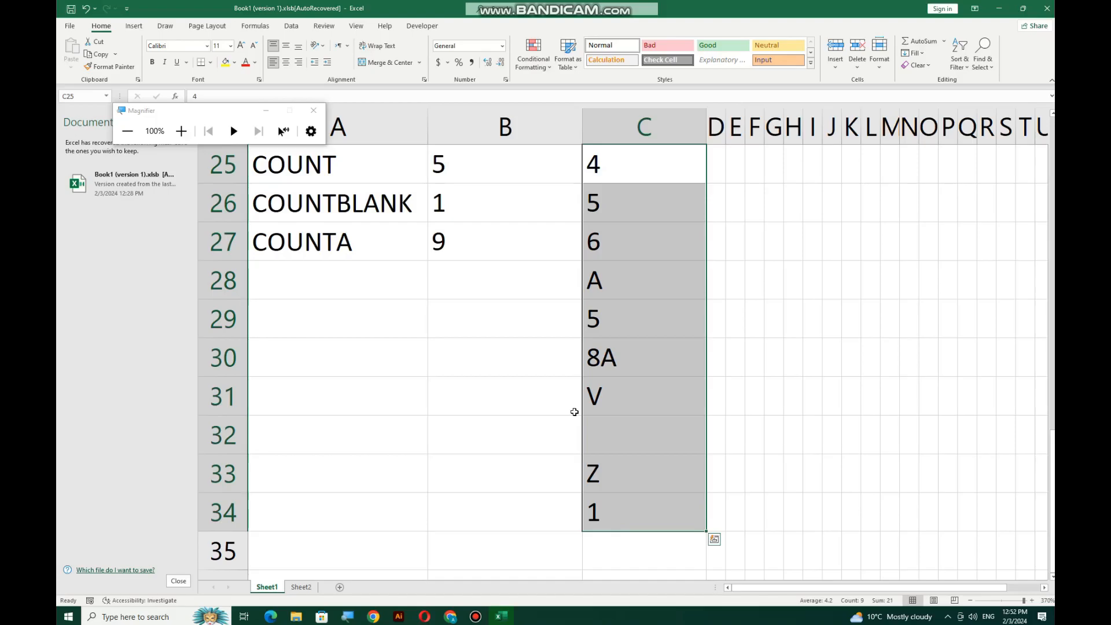
left_click(339, 157)
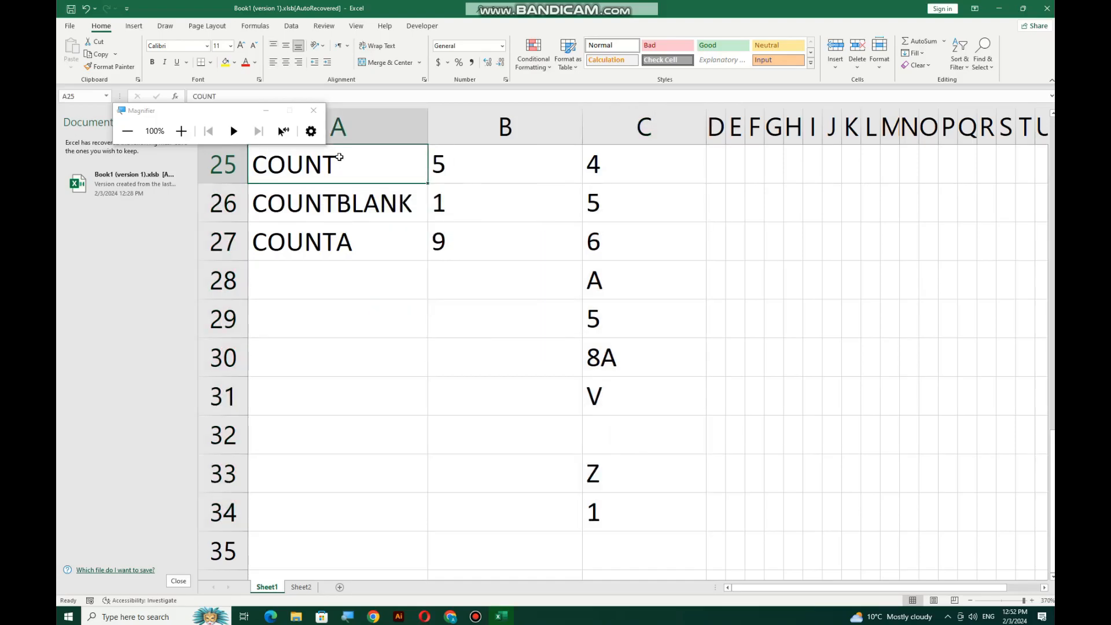
left_click(360, 206)
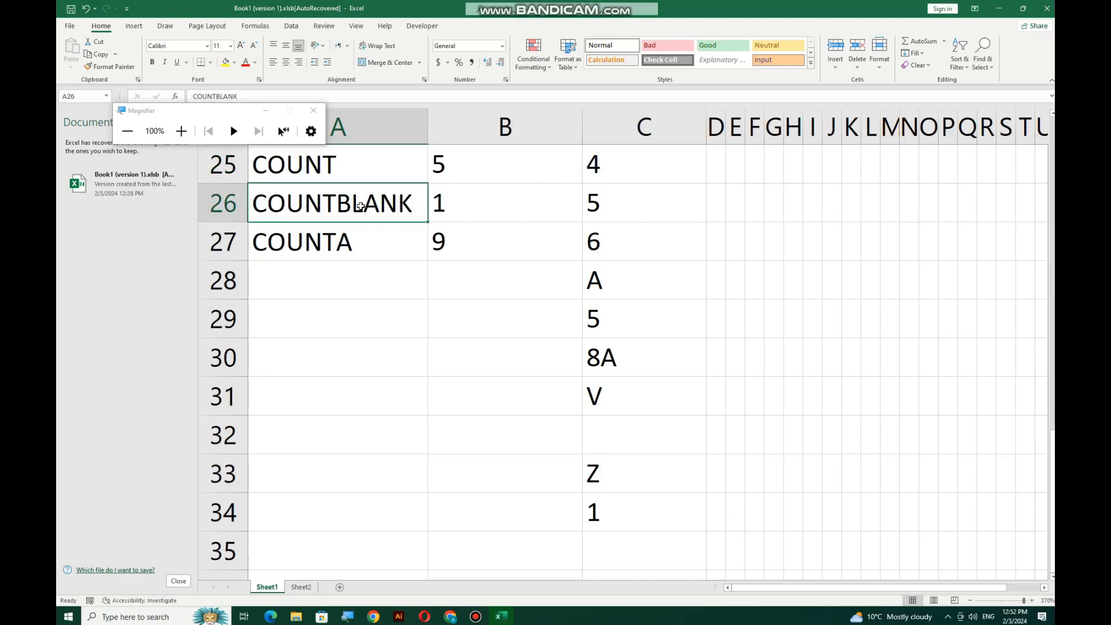
left_click(371, 245)
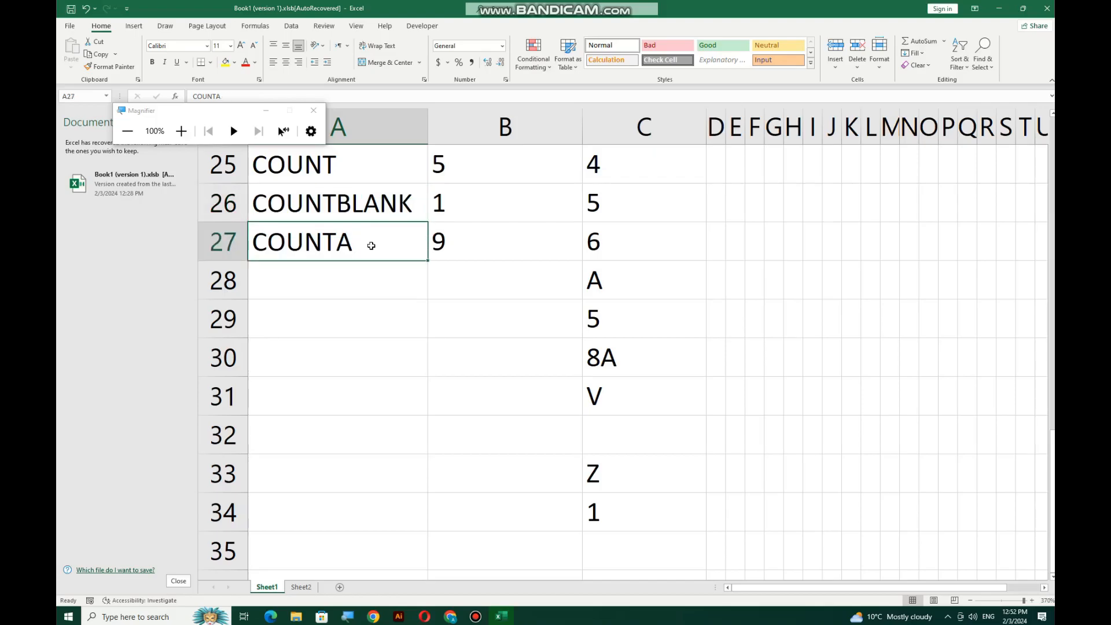
Scroll back to the attendance grid's absentee totals in column AA
scroll(791, 182, "up", 8)
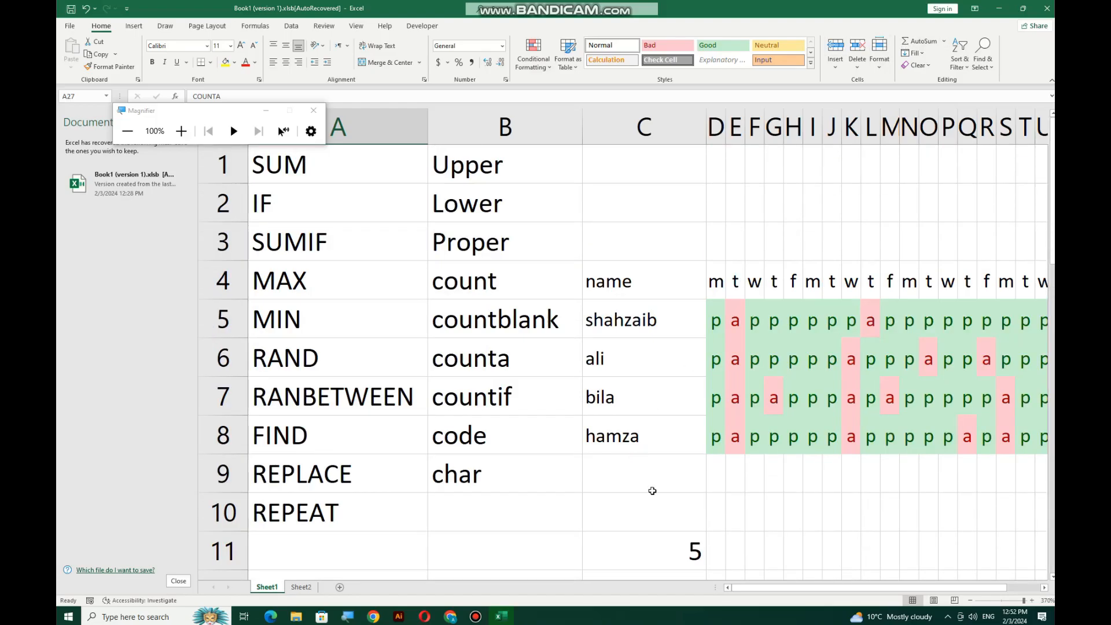
left_click_drag(788, 588, 822, 587)
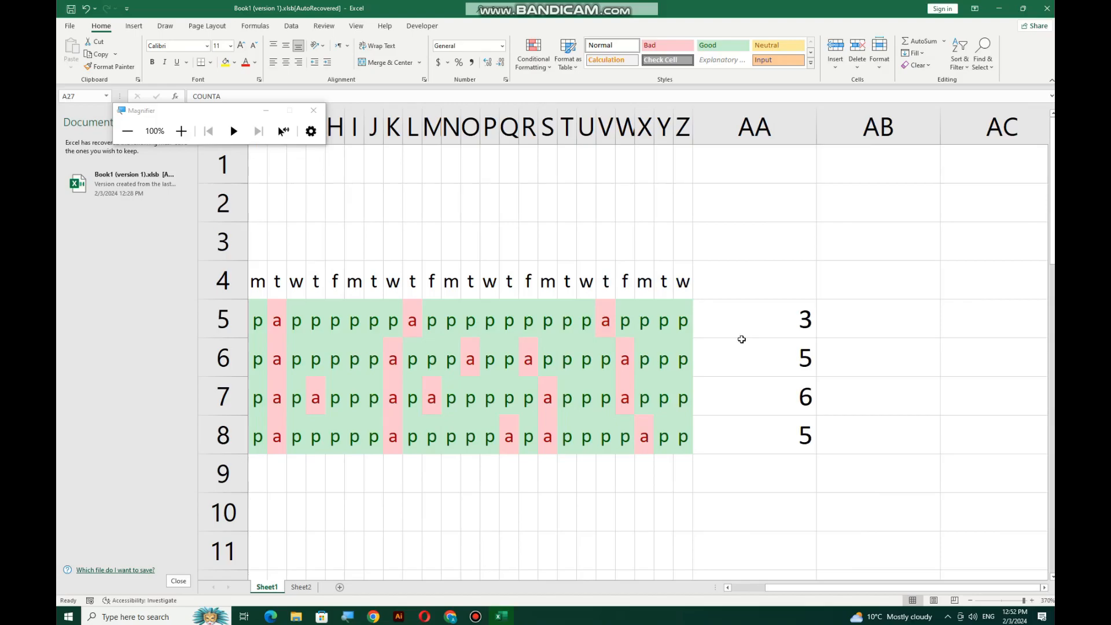
mouse_move(825, 587)
left_mouse_down()
mouse_move(793, 585)
mouse_move(818, 584)
left_mouse_up()
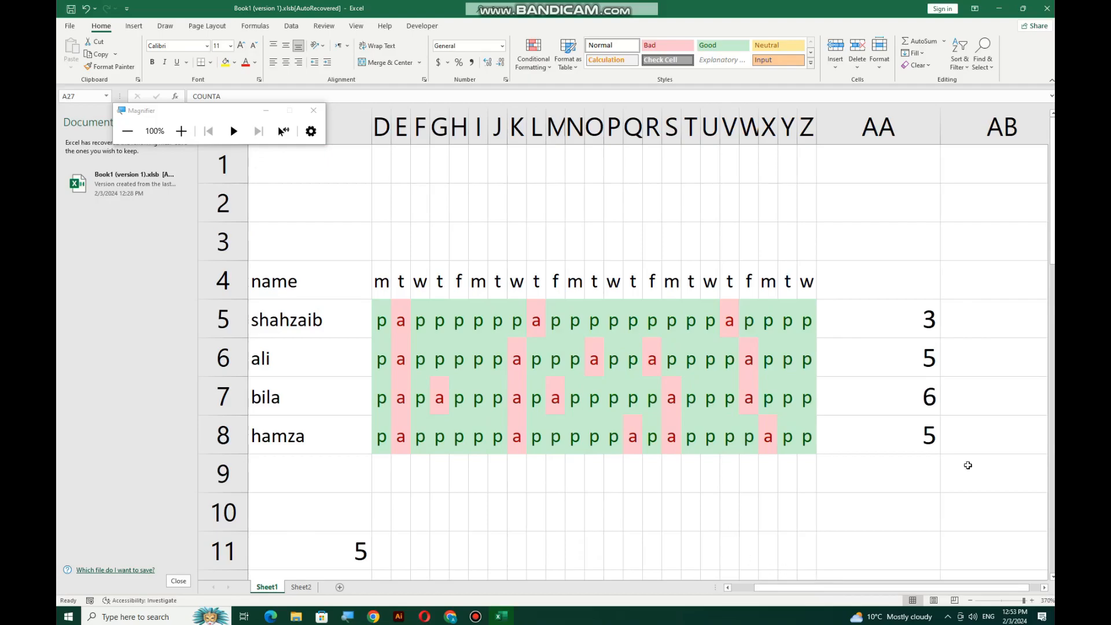
Replace AA5 with =COUNTA(D5:Z5), which returns 23
left_click(939, 320)
key("BackSpace")
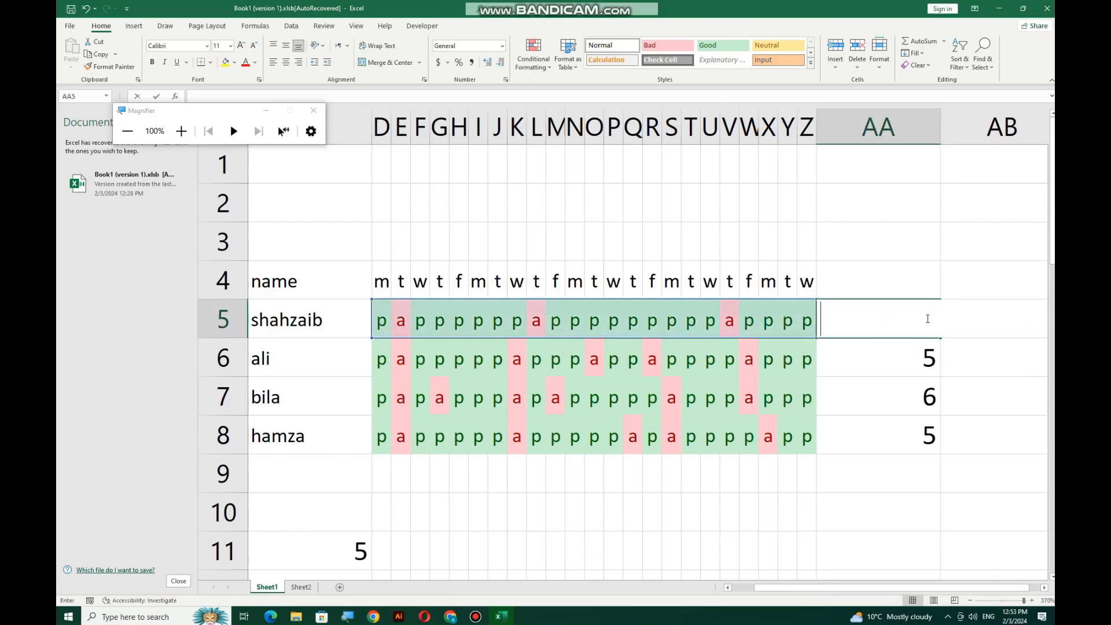
type("=COUNTA(")
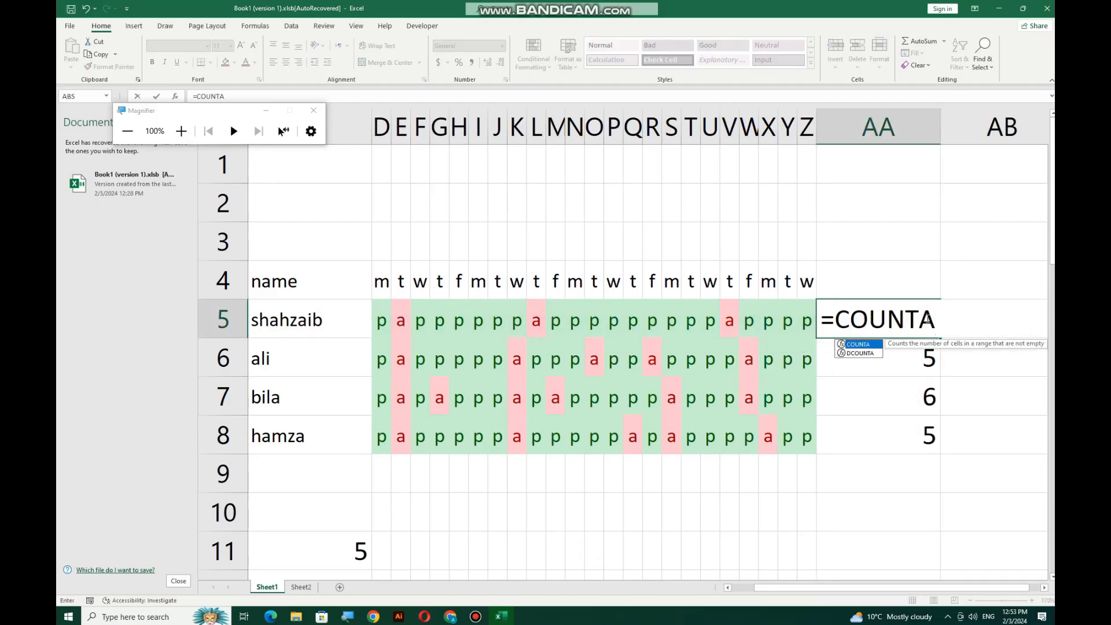
left_click_drag(378, 320, 801, 317)
key("Return")
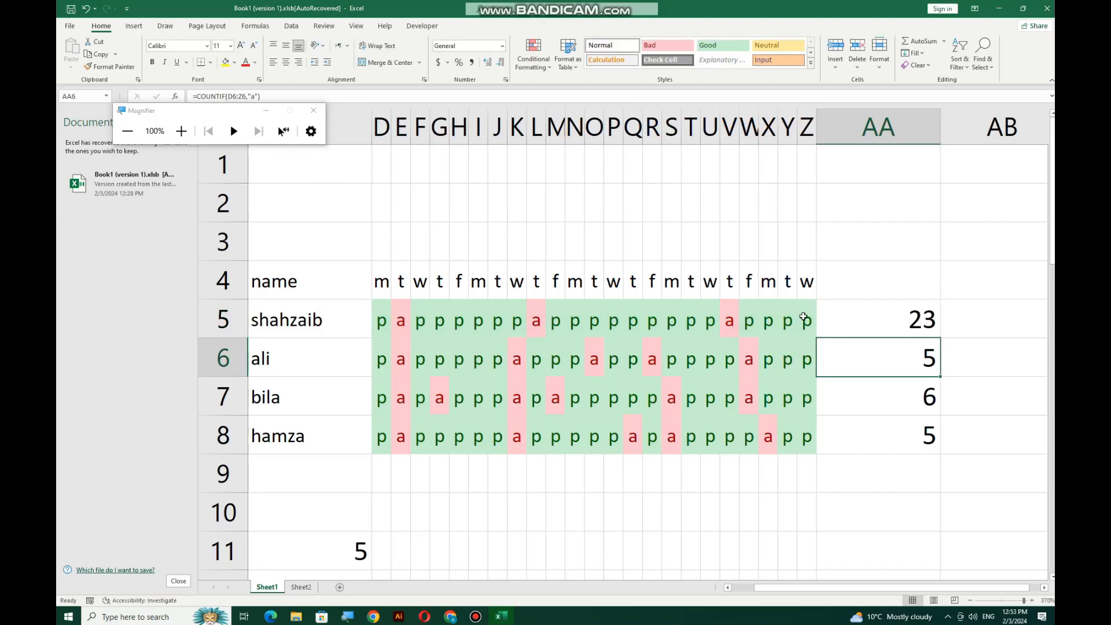
left_click(895, 318)
left_click_drag(895, 318, 780, 327)
Type the header TOTAL ABSENTEES in AA4
left_click(859, 283)
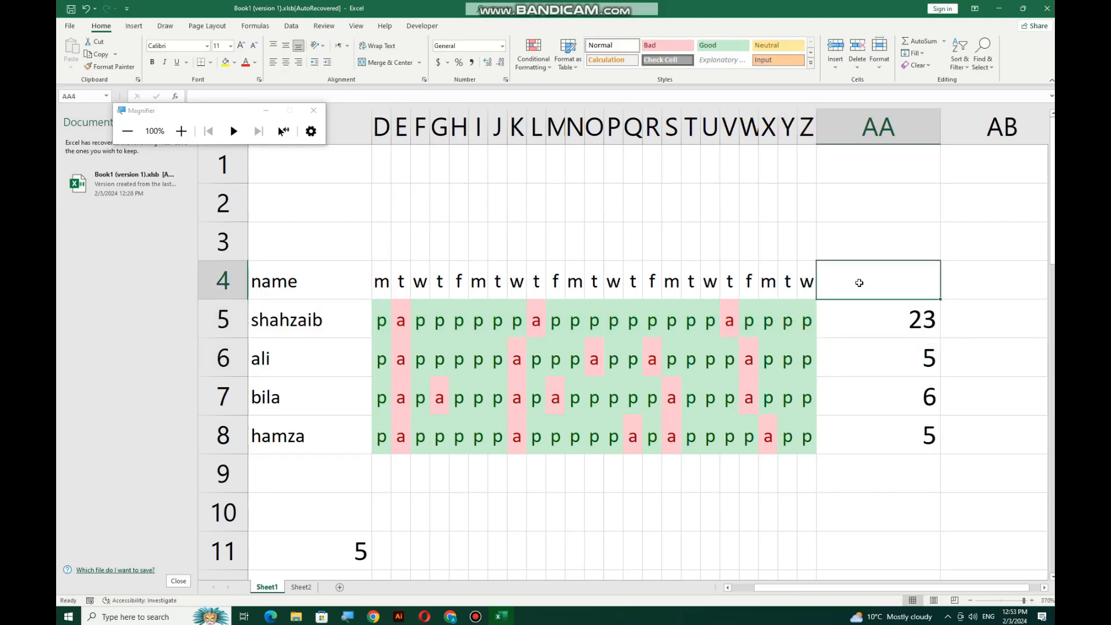
type("TONA")
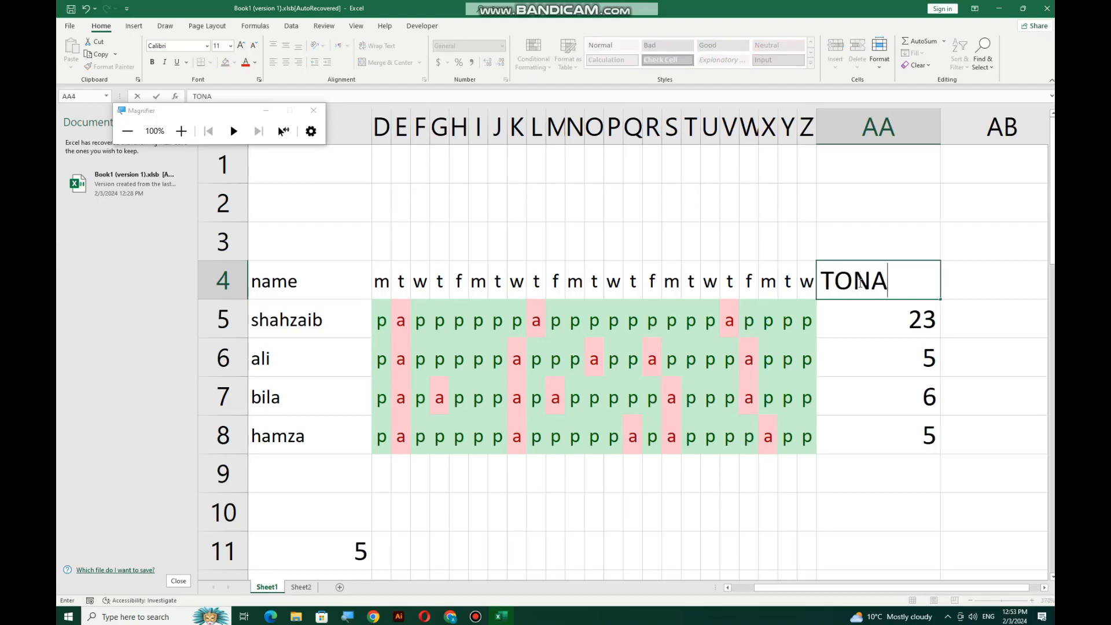
key("BackSpace")
key("BackSpace")
type("TAL A")
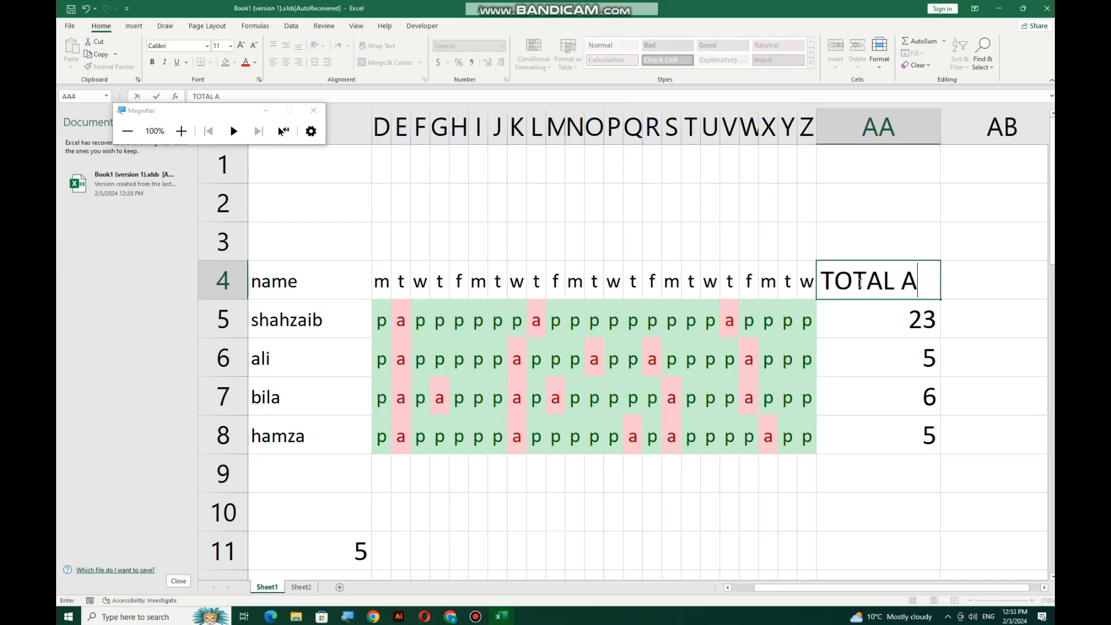
type("BSENTEES")
key("Return")
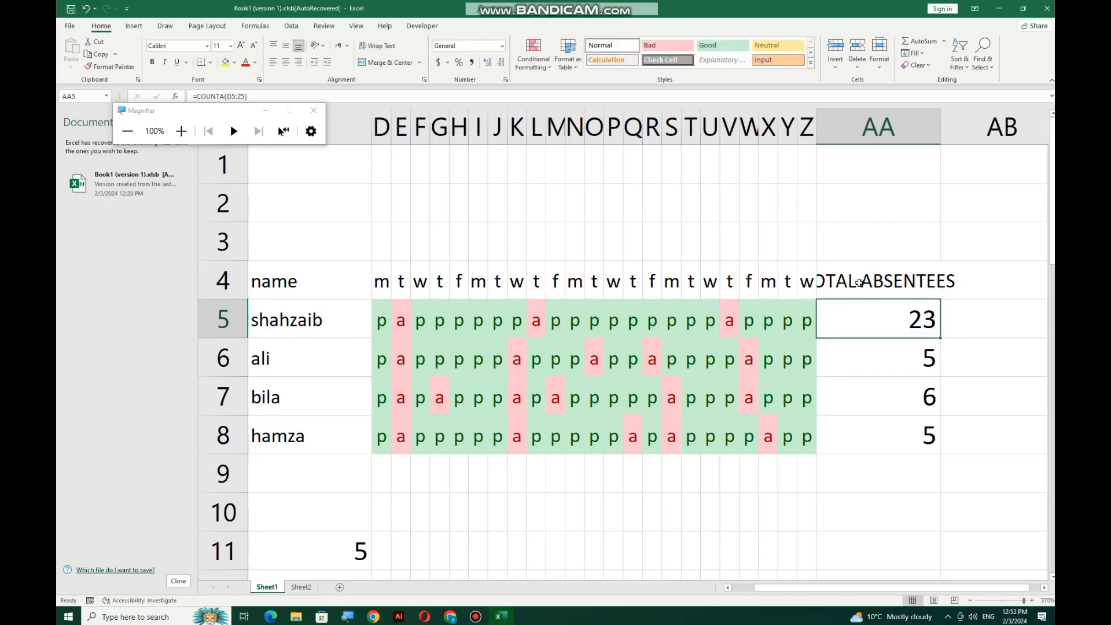
Widen column AA and left-align the TOTAL ABSENTEES header
left_click(859, 282)
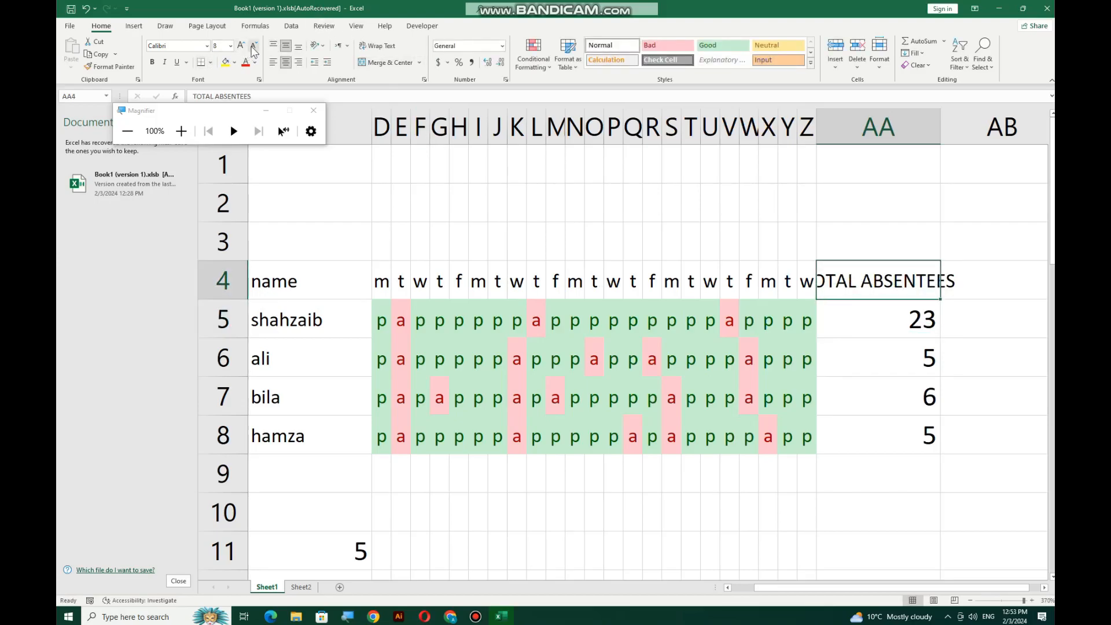
left_click_drag(940, 126, 981, 127)
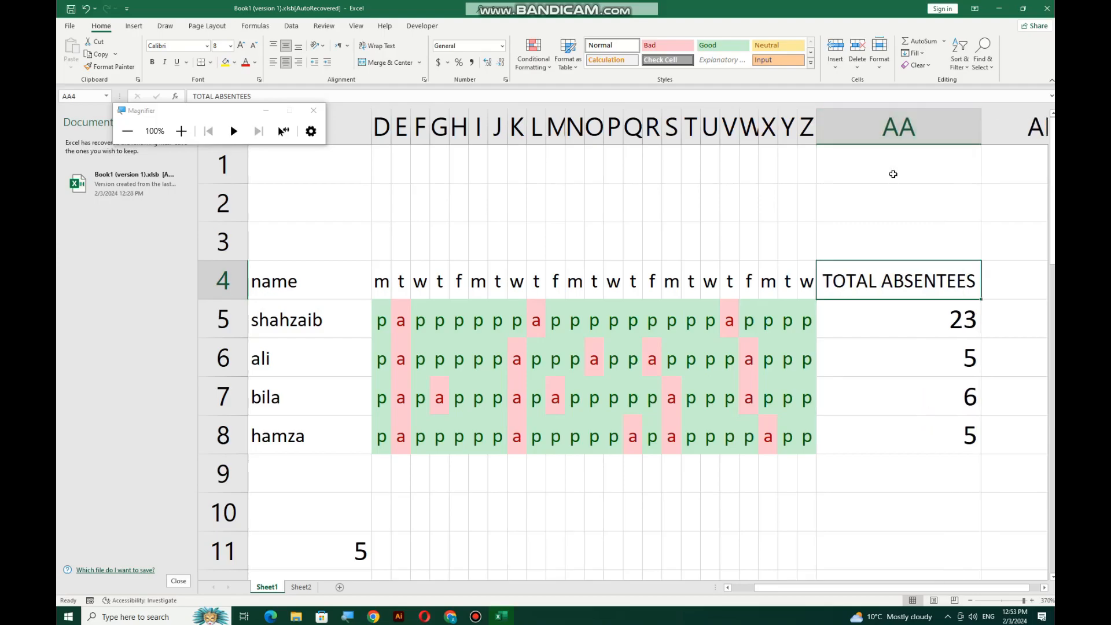
left_click(274, 62)
left_click(898, 328)
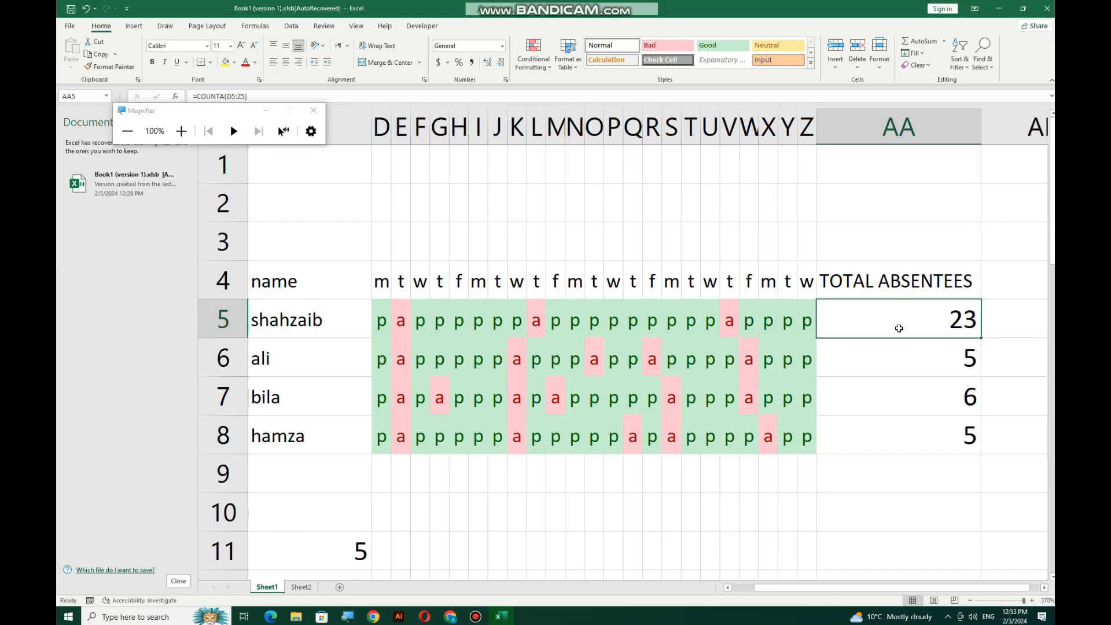
Try =COUNT(D5:Z5) in AA5, which returns 0, then clear AA5:AA8
key("Delete")
type("=COU")
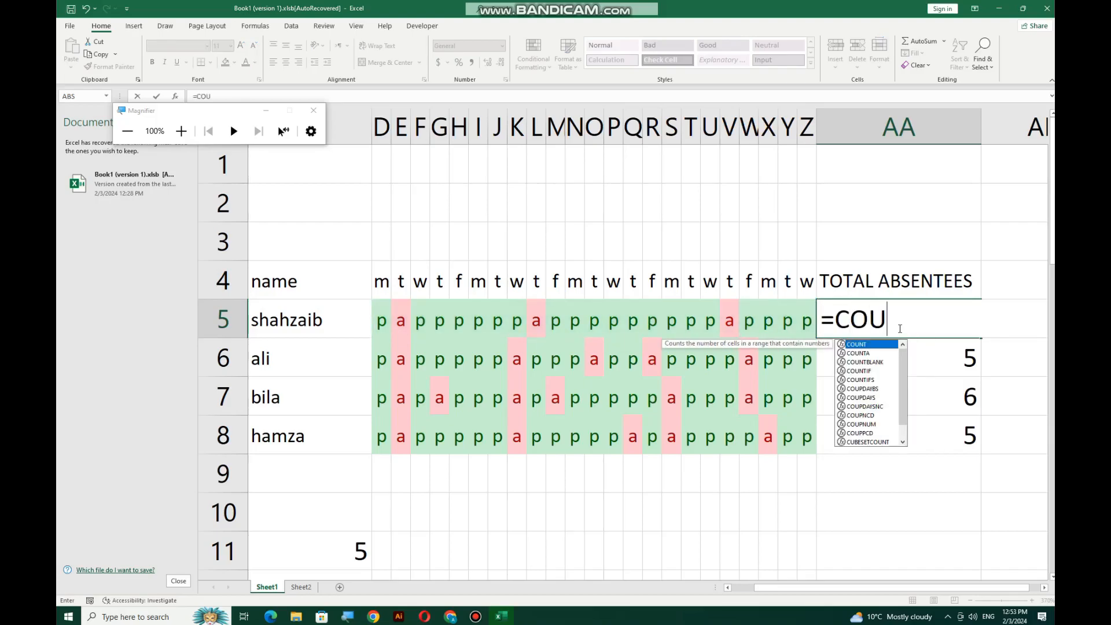
type("NT(")
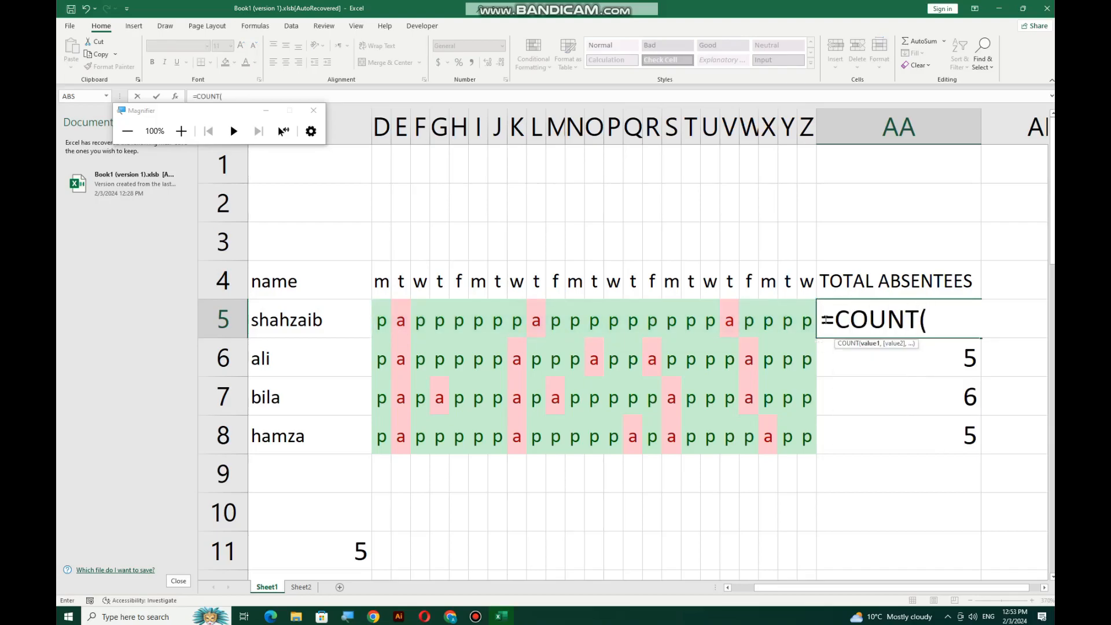
left_click_drag(385, 327, 806, 318)
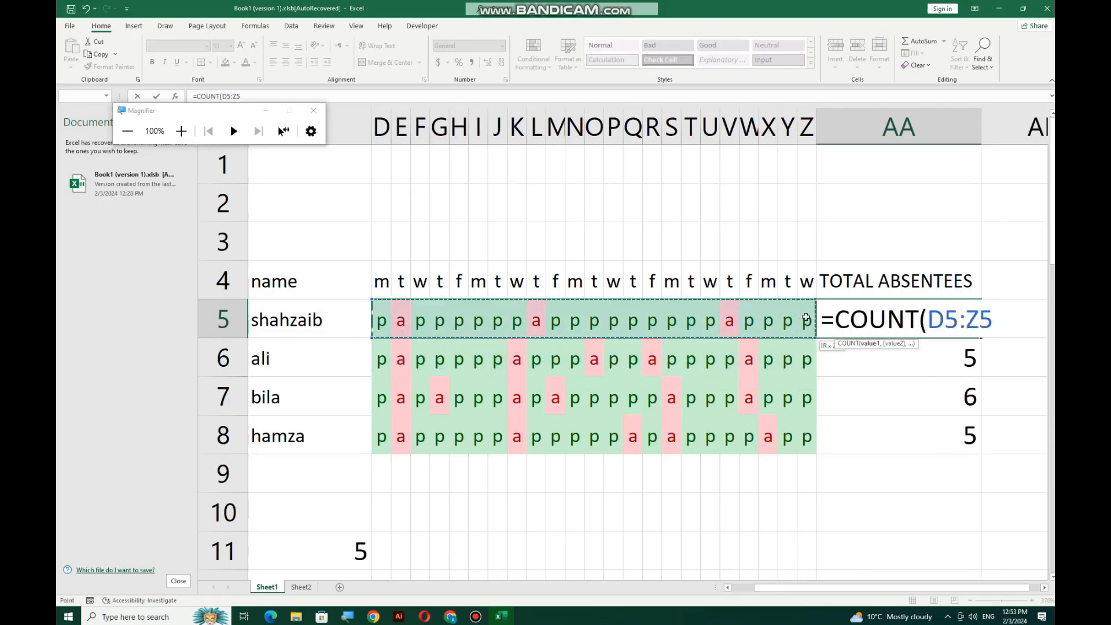
type(")")
key("Return")
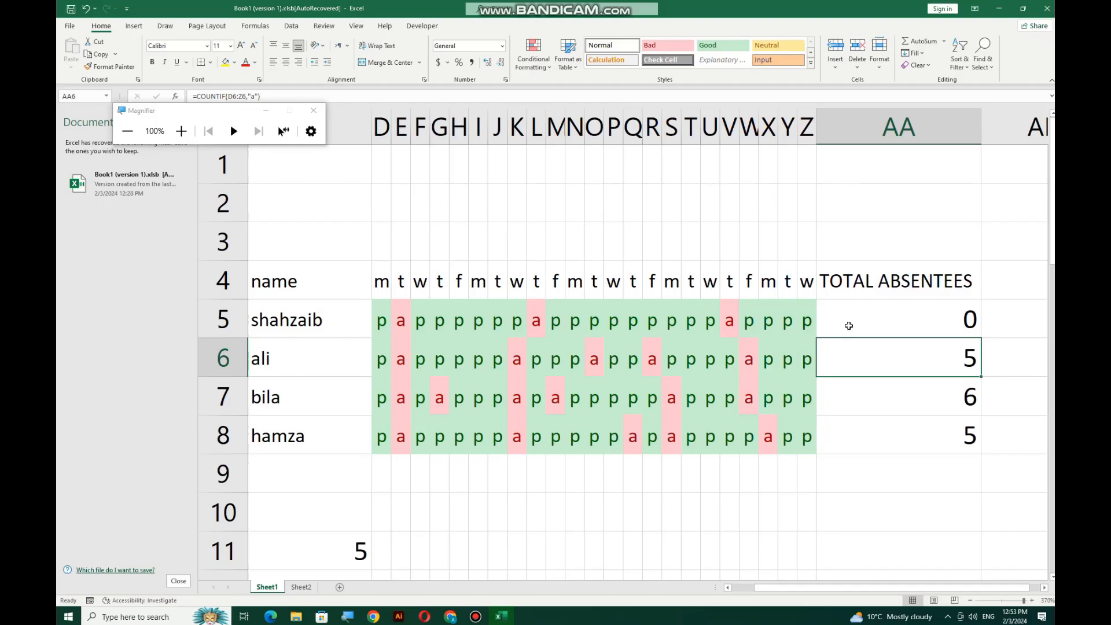
left_click_drag(863, 313, 909, 435)
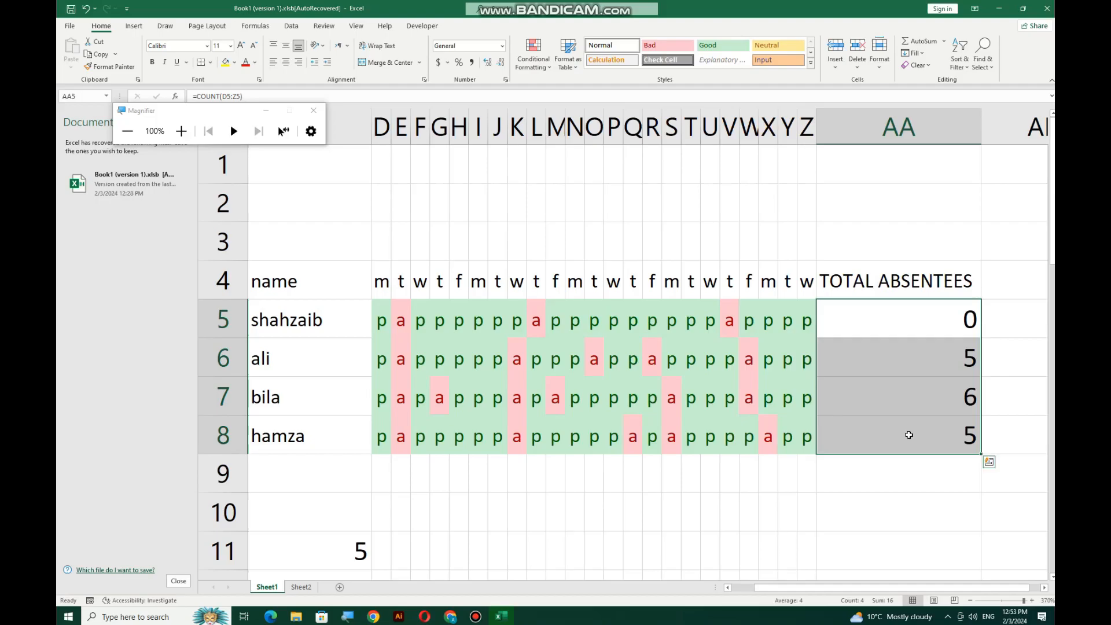
key("Delete")
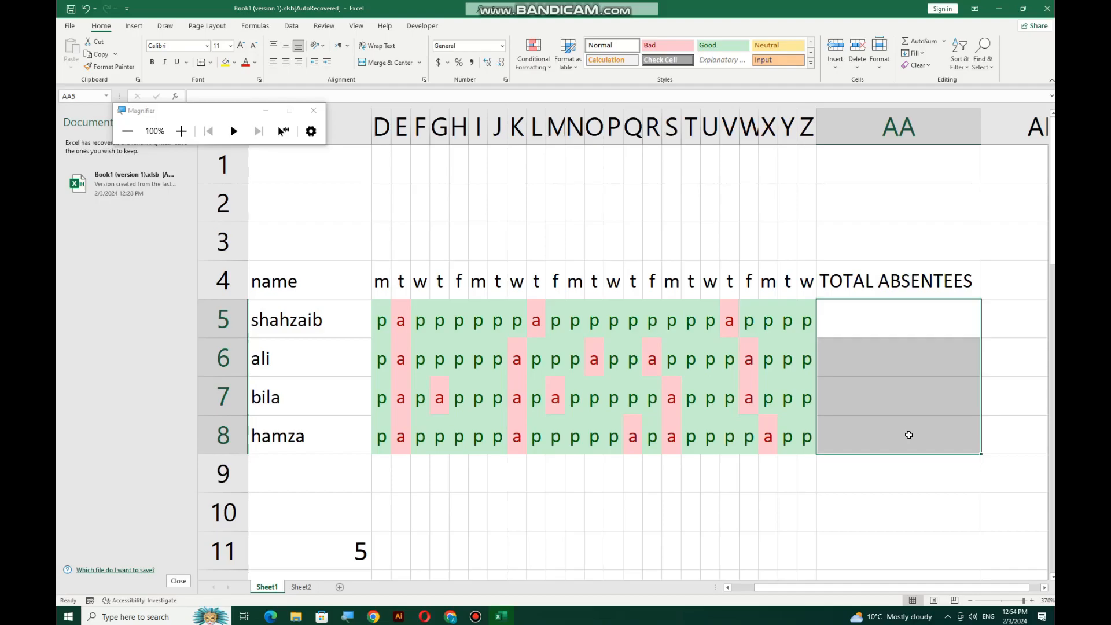
Enter =COUNTIF(D5:Z5,"a") in AA5, returning 3
left_click(847, 311)
type("=COUNT")
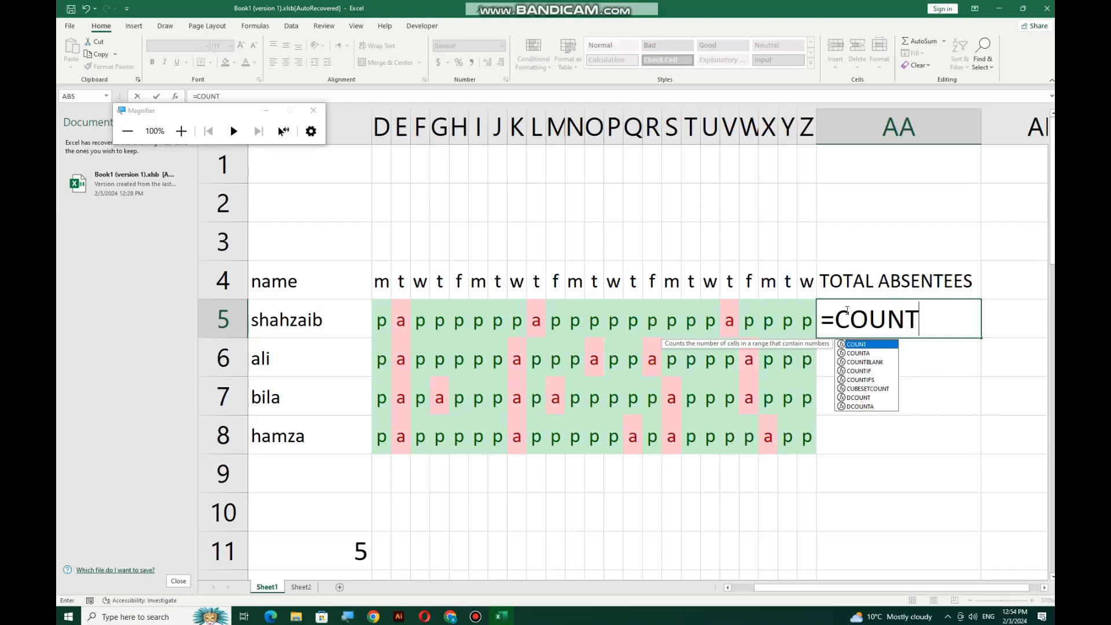
type("IF(")
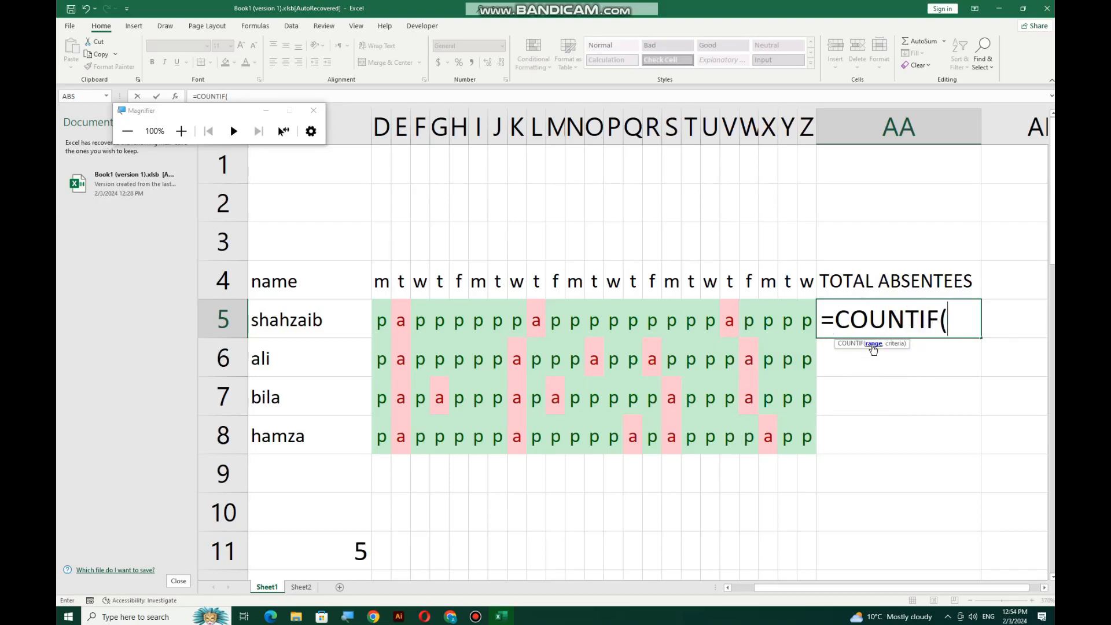
left_click_drag(383, 318, 807, 322)
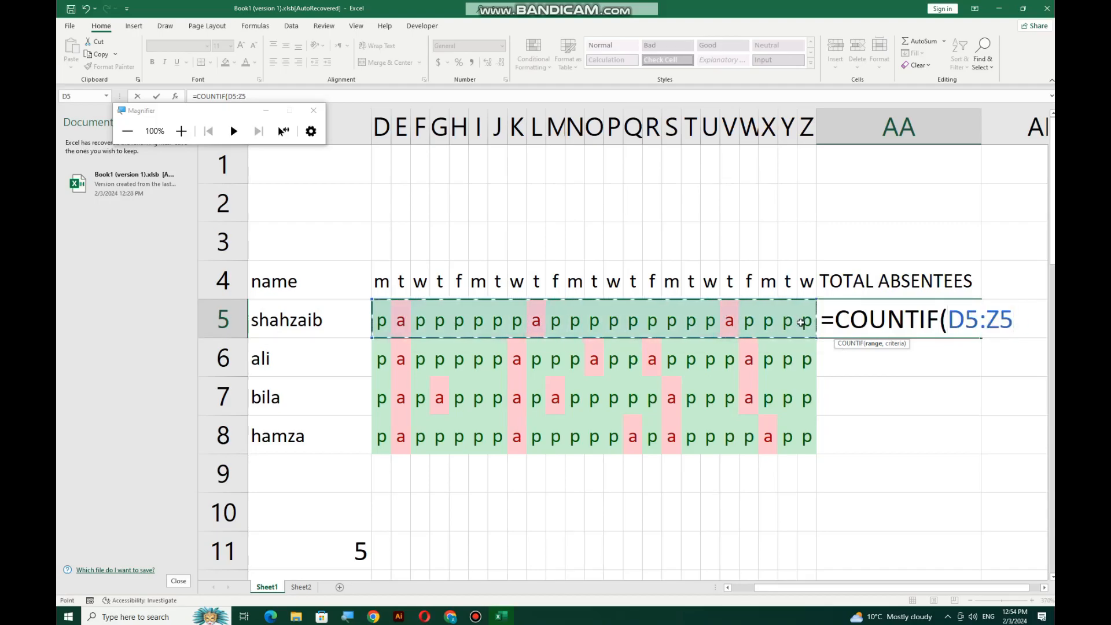
type(",\"A")
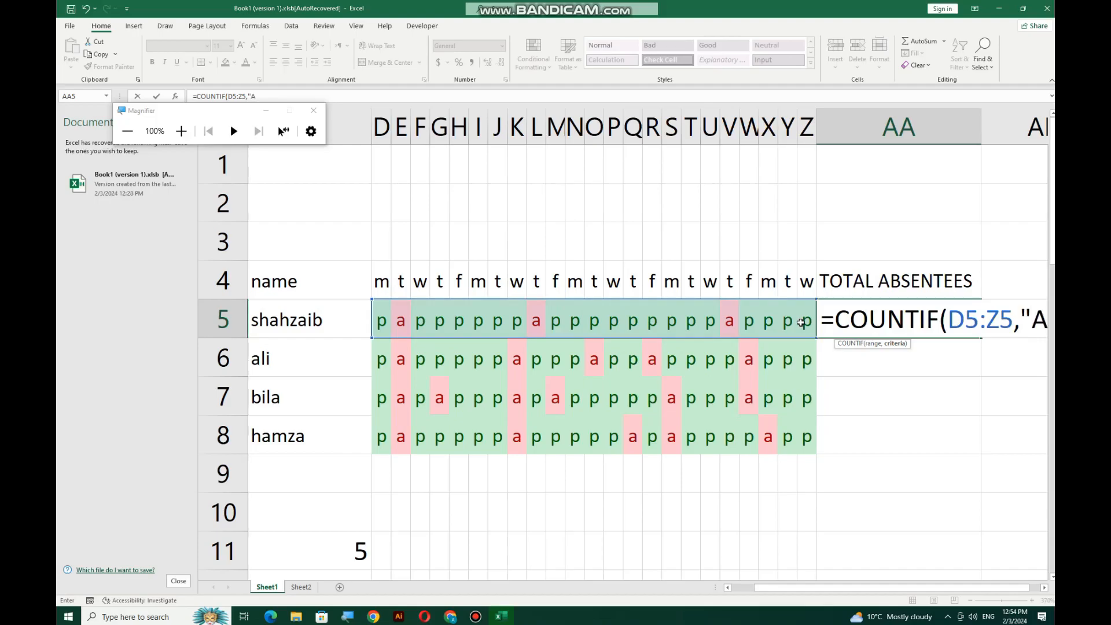
key("BackSpace")
type("a\")")
key("Return")
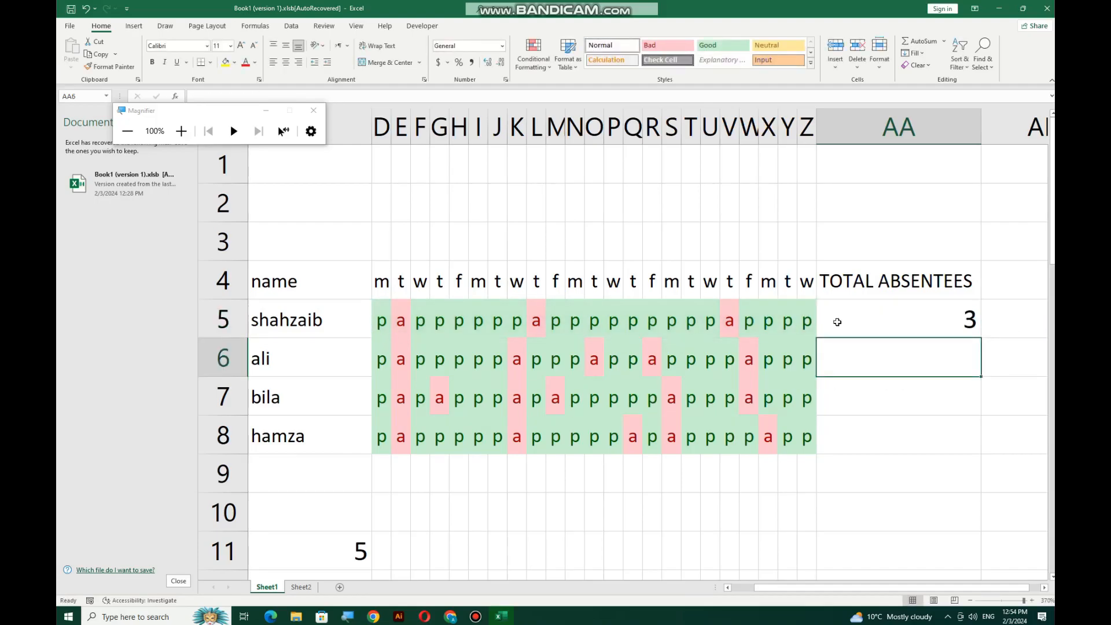
Fill the COUNTIF formula down to AA8 (5, 6, 5) and left-align the totals
left_click(965, 329)
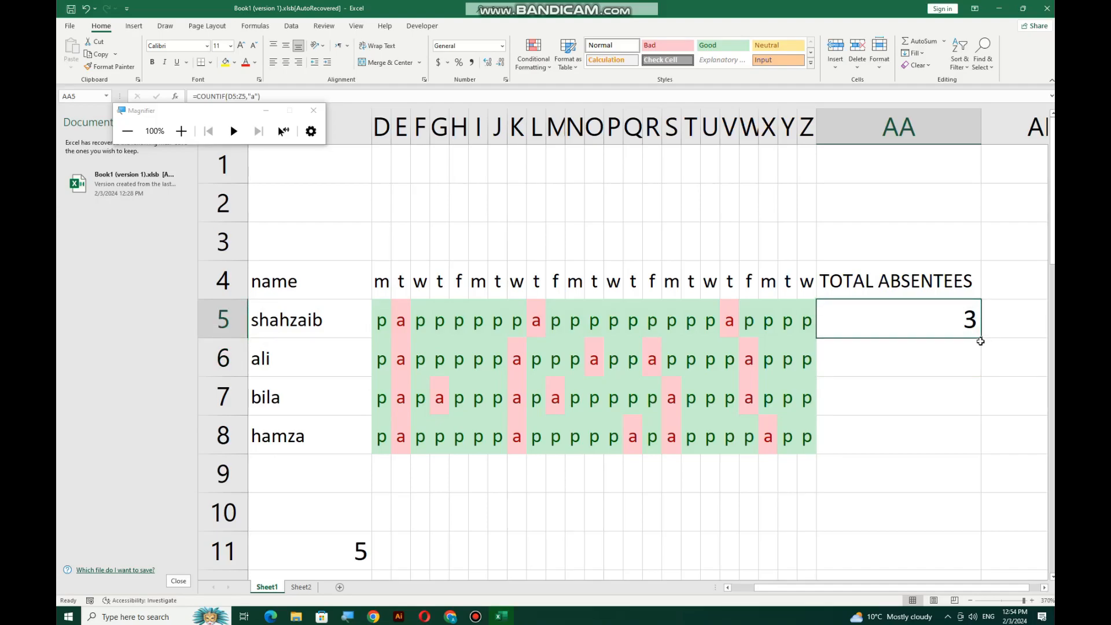
left_click_drag(981, 338, 969, 447)
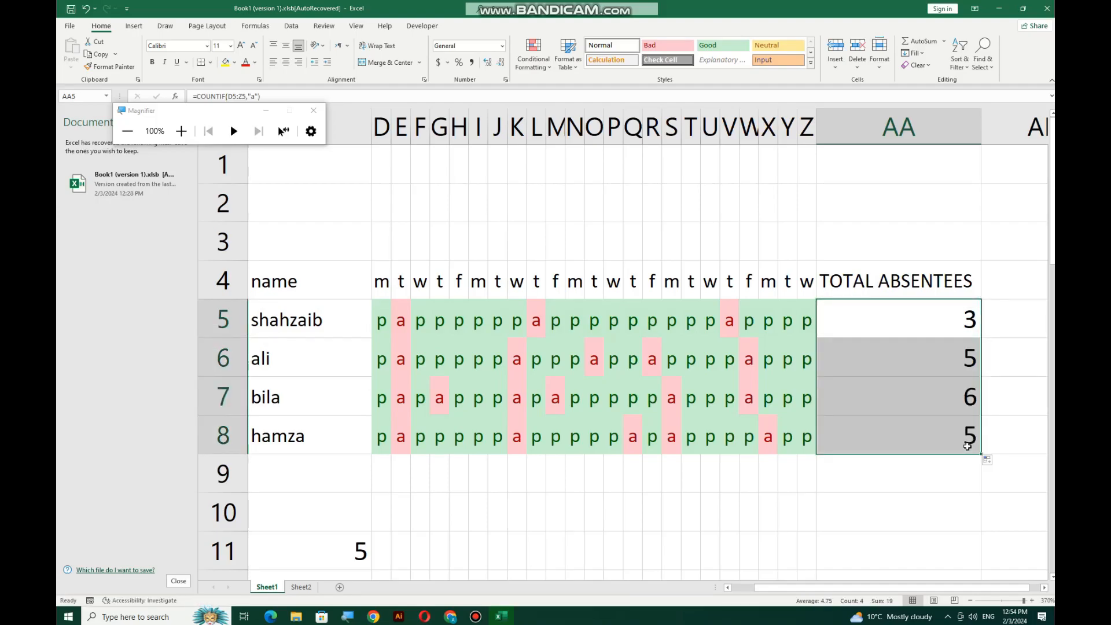
left_click(273, 62)
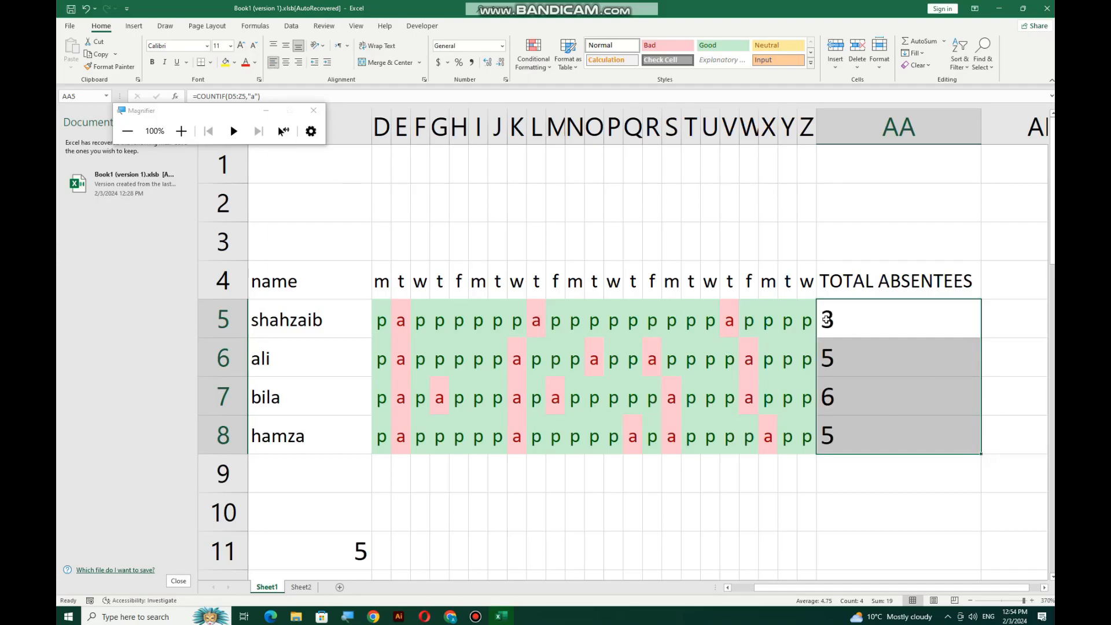
Zoom in and open AA5's =COUNTIF(D5:Z5,"a") with the "a" criterion selected
left_click(181, 131)
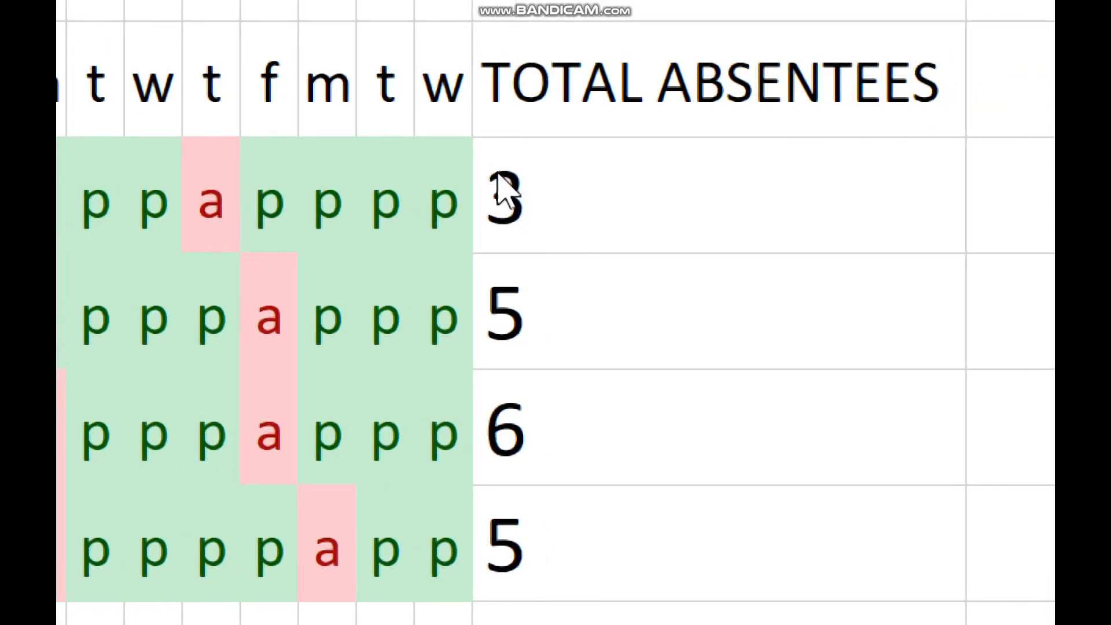
double_click(500, 177)
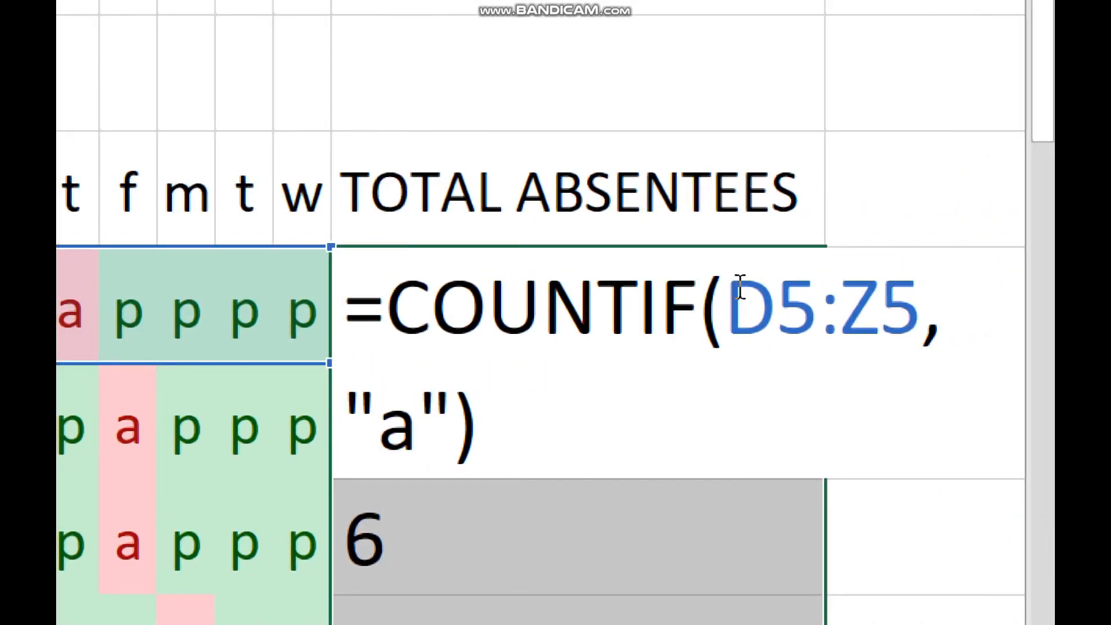
double_click(397, 434)
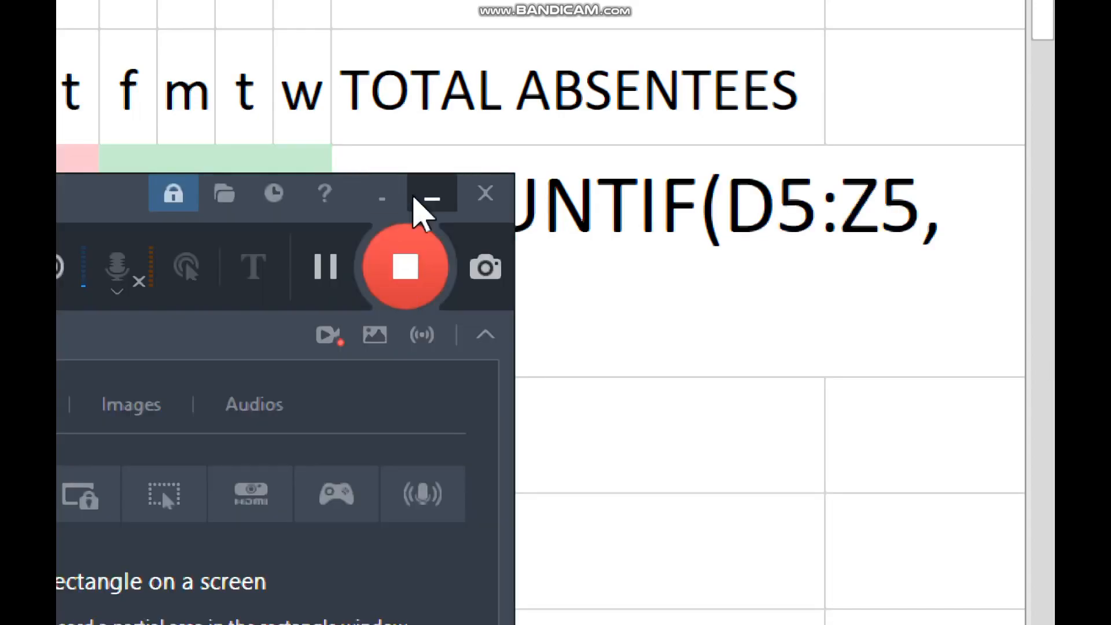
left_click(426, 196)
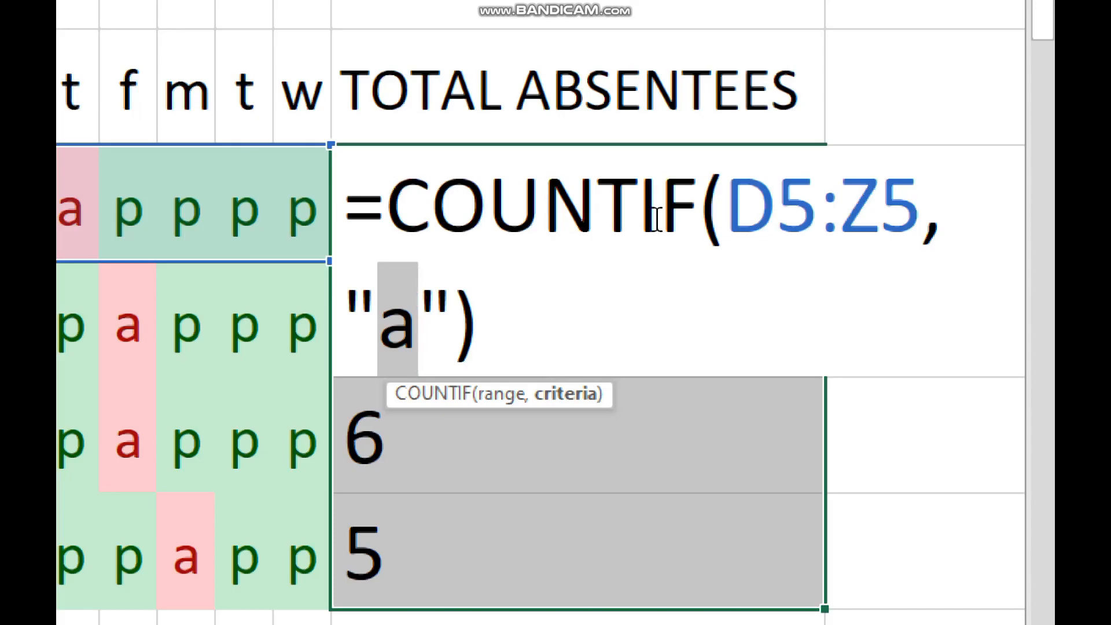
Leave AA5's =COUNTIF(D5:Z5,"a") formula unchanged so it displays 3 again
key("Escape")
scroll(550, 238, "down", 4)
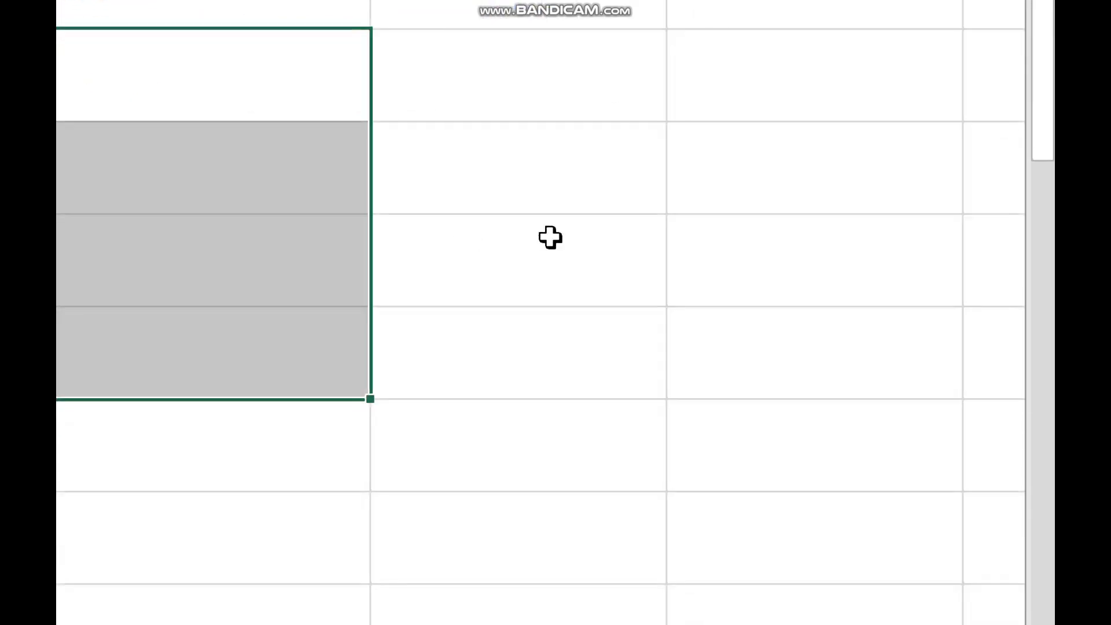
scroll(570, 295, "down", 3)
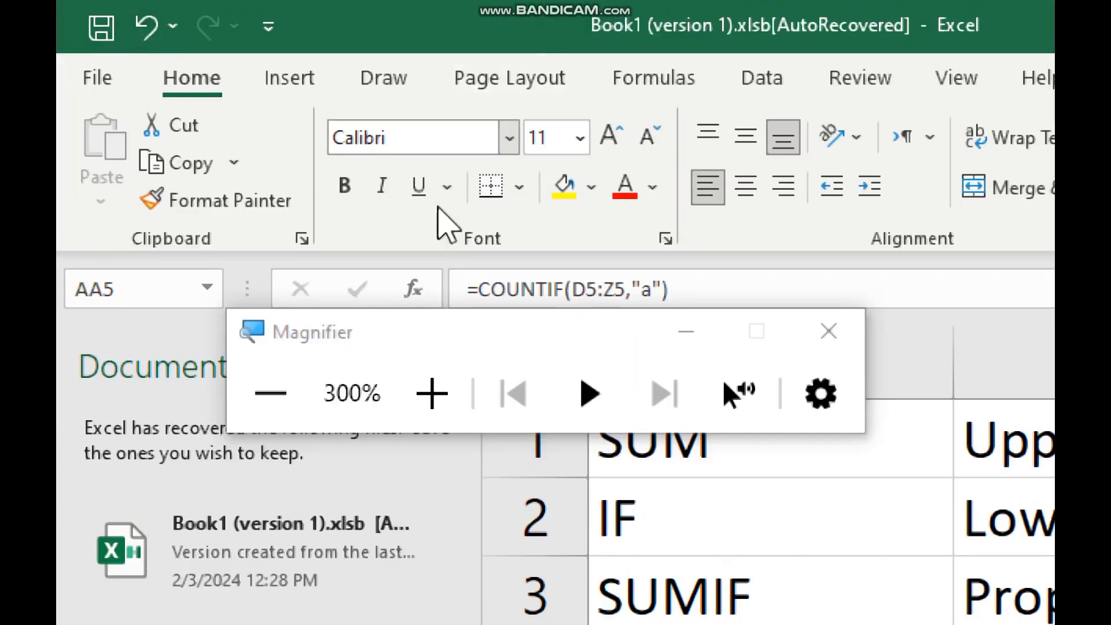
Enter the labels code and char in cells B41 and B42
left_click(270, 394)
left_click(271, 394)
scroll(413, 417, "down", 2)
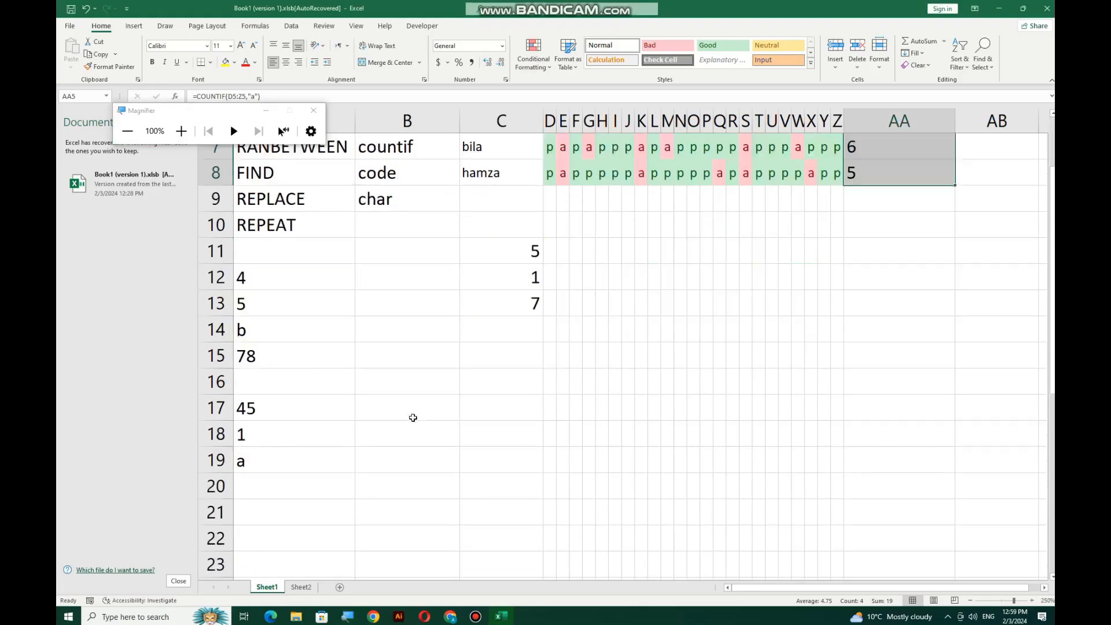
scroll(412, 418, "up", 2)
left_click_drag(404, 333, 414, 361)
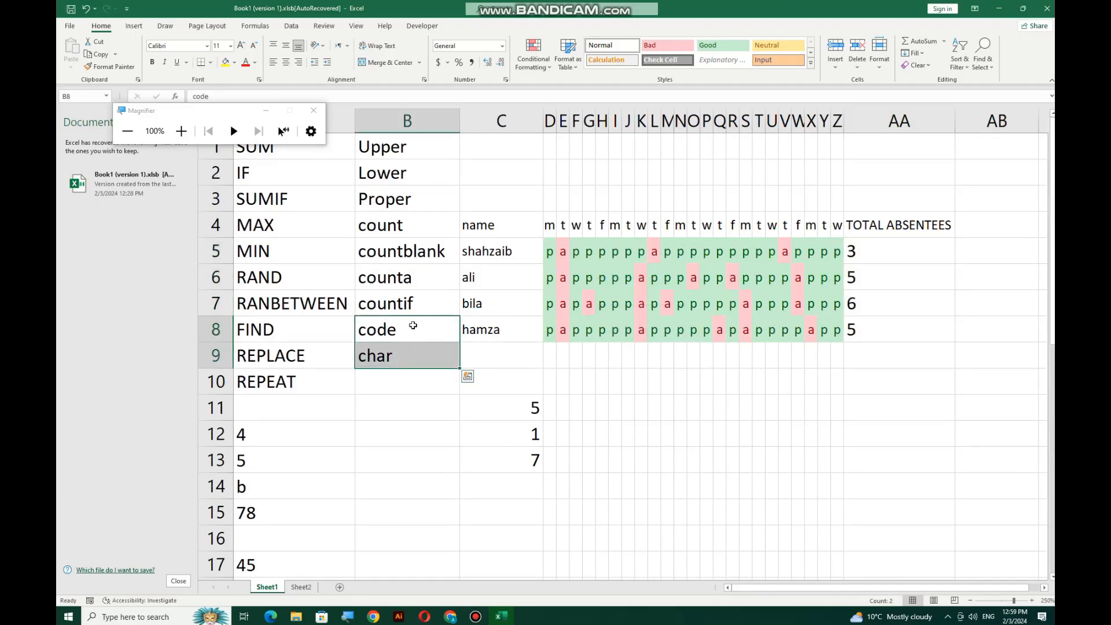
scroll(412, 323, "down", 12)
left_click(366, 253)
scroll(427, 314, "up", 5)
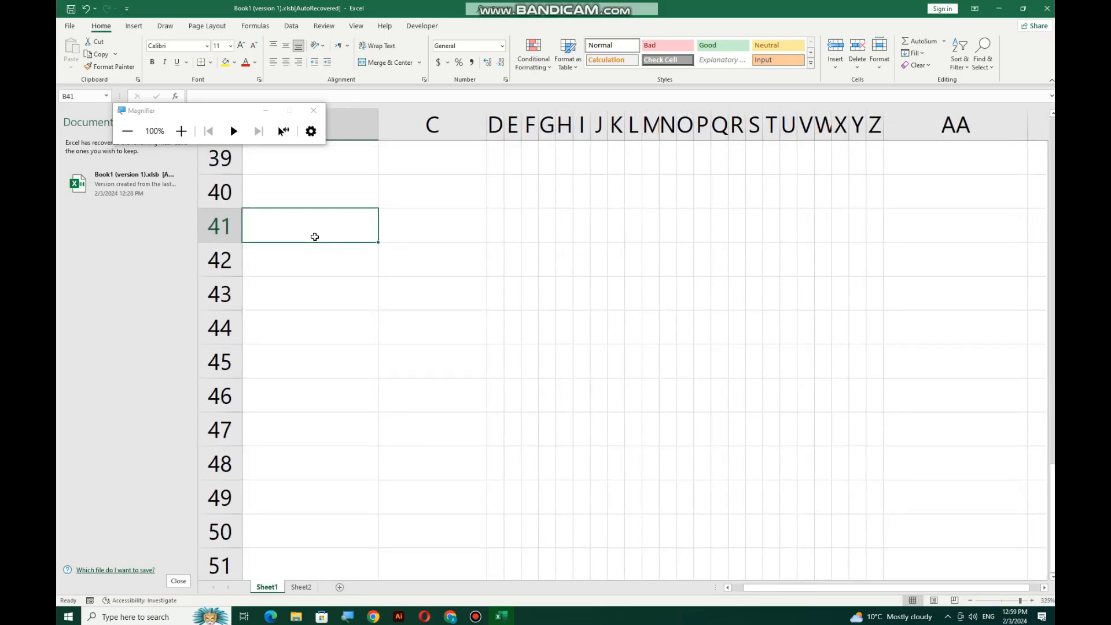
type("code")
key("Return")
type("char")
key("Return")
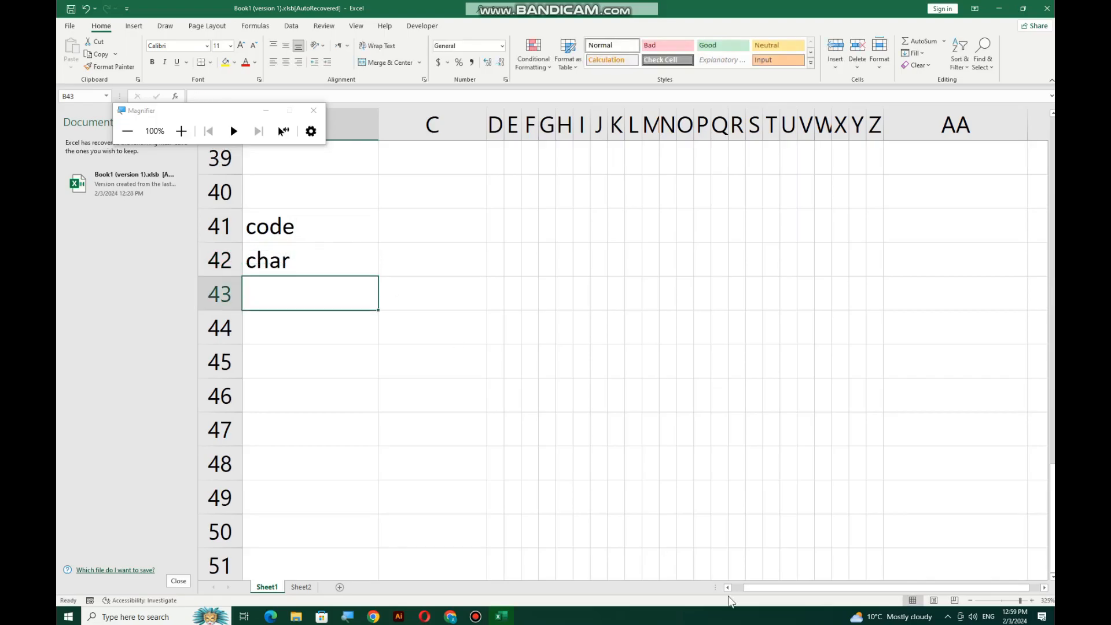
Move the code and char labels into A41:A42, leaving column B free
left_click_drag(828, 588, 812, 589)
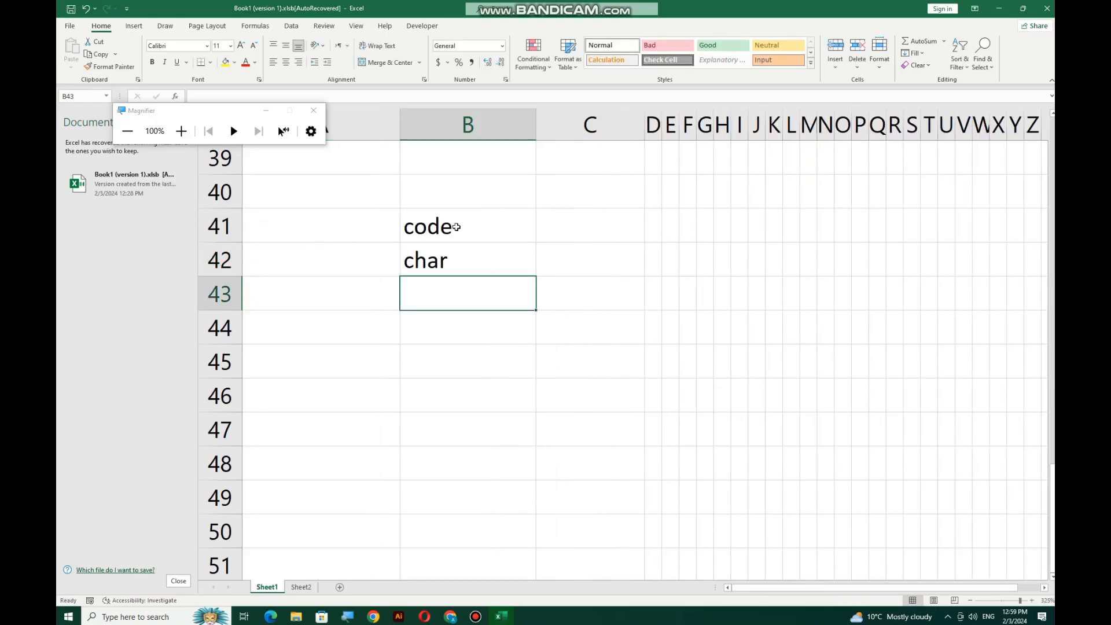
left_click_drag(457, 227, 449, 255)
key("ctrl+c")
left_click(327, 213)
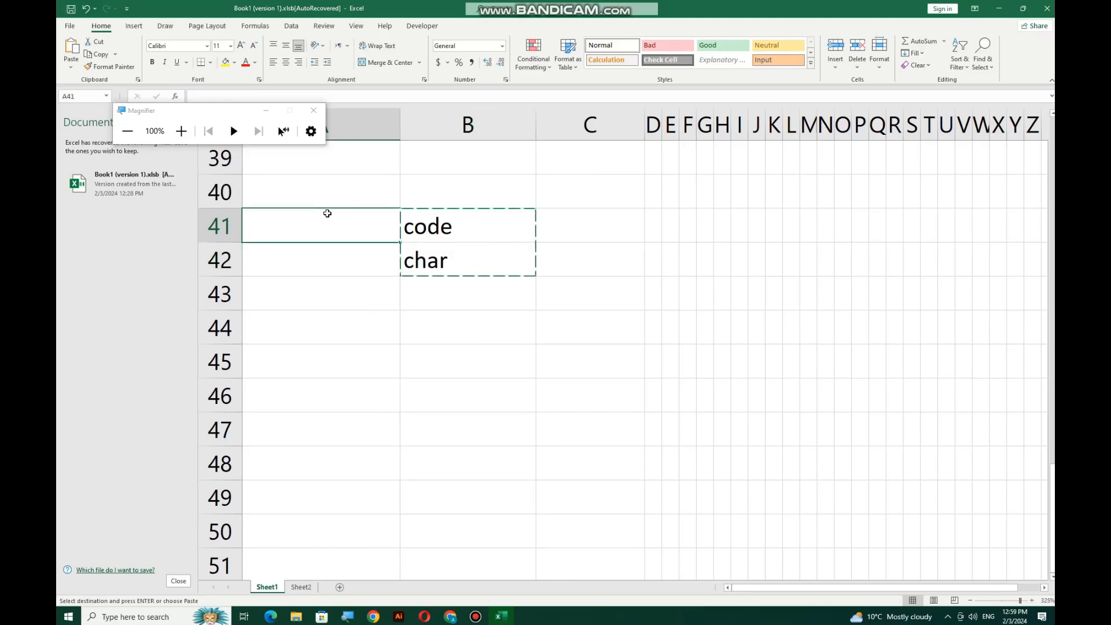
key("ctrl+v")
left_click(422, 255)
left_click(428, 234)
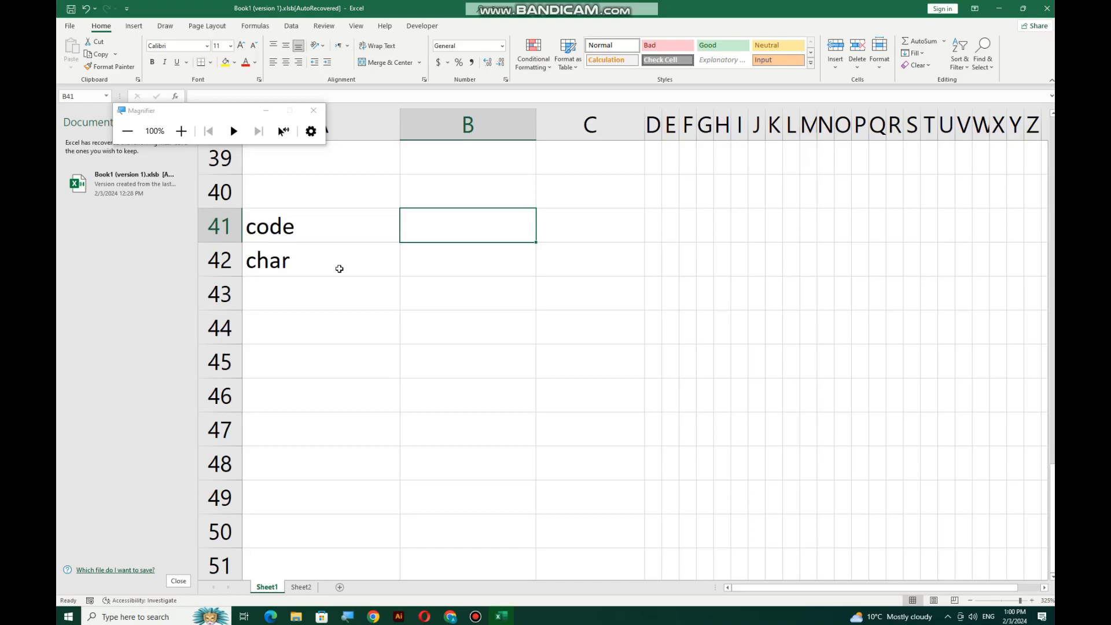
Enter =CHAR(65) in B42 so it shows the letter A
left_click(363, 317)
left_click(453, 256)
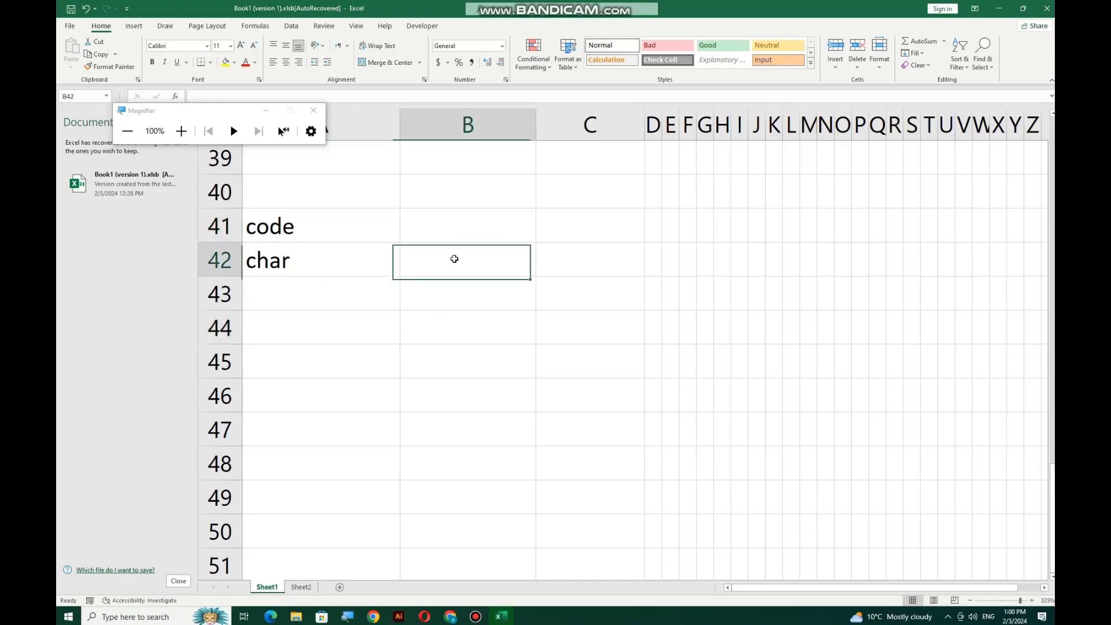
type("=char")
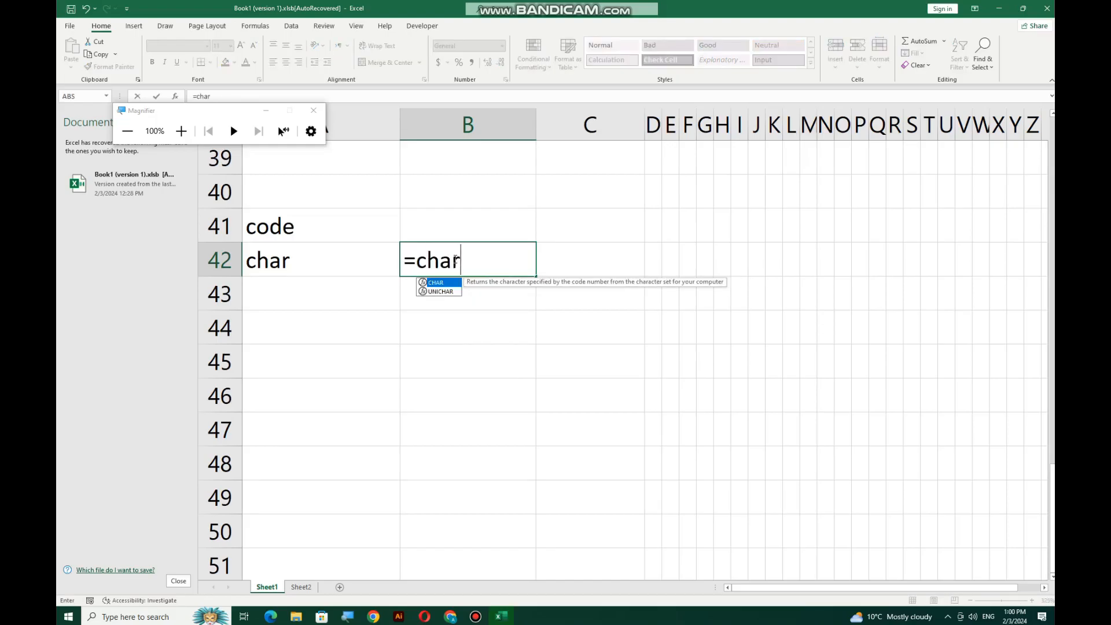
type("(")
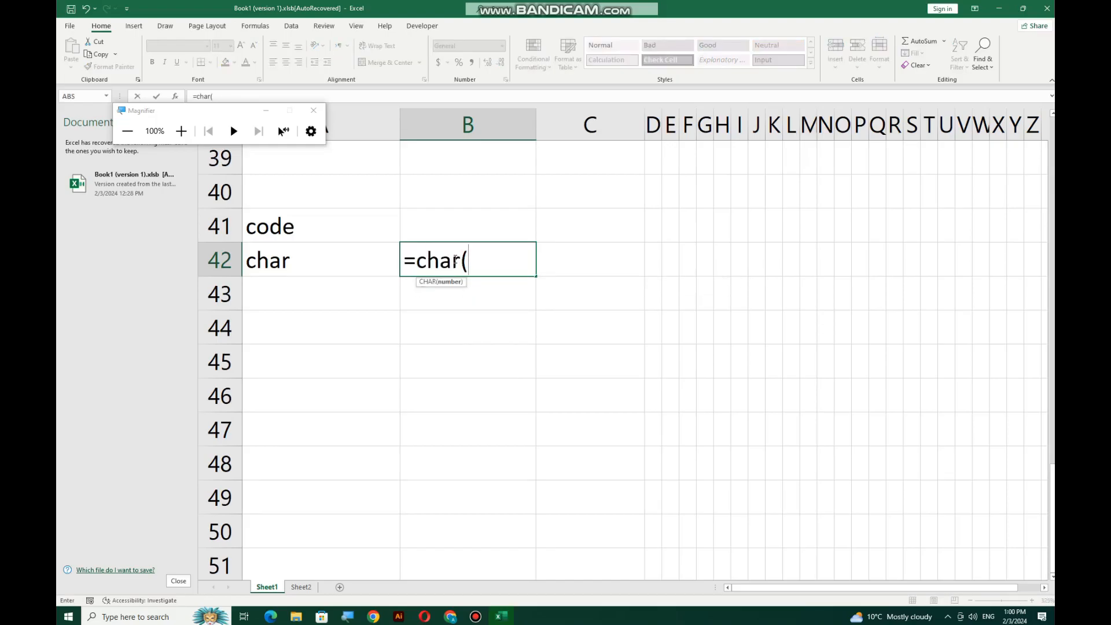
type("65)")
key("Return")
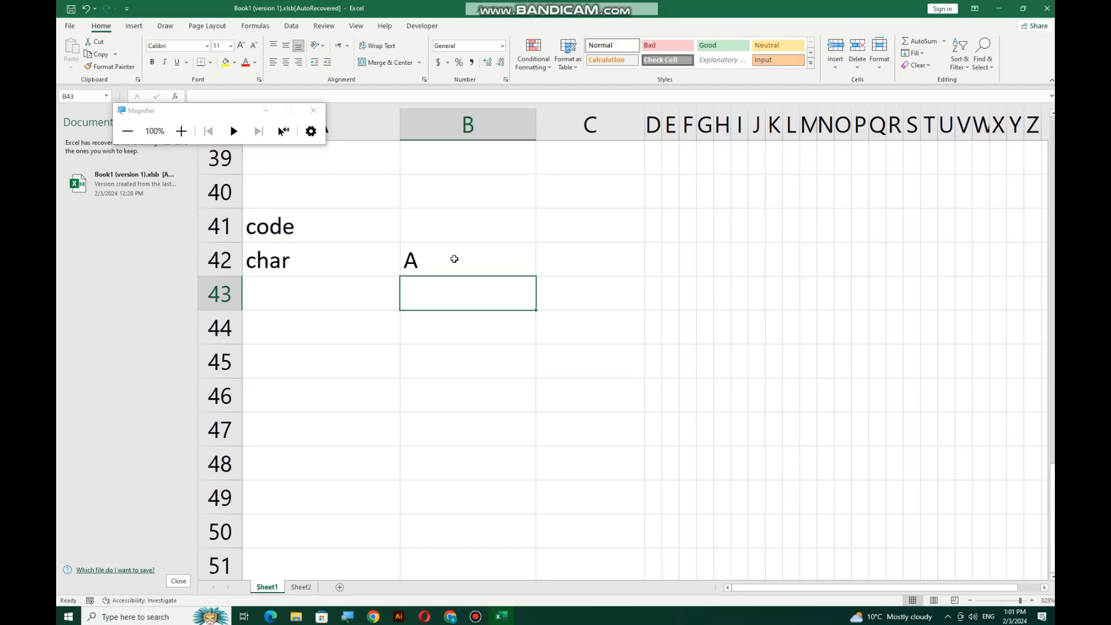
Change B42's formula to =CHAR(67) so it shows C
double_click(460, 248)
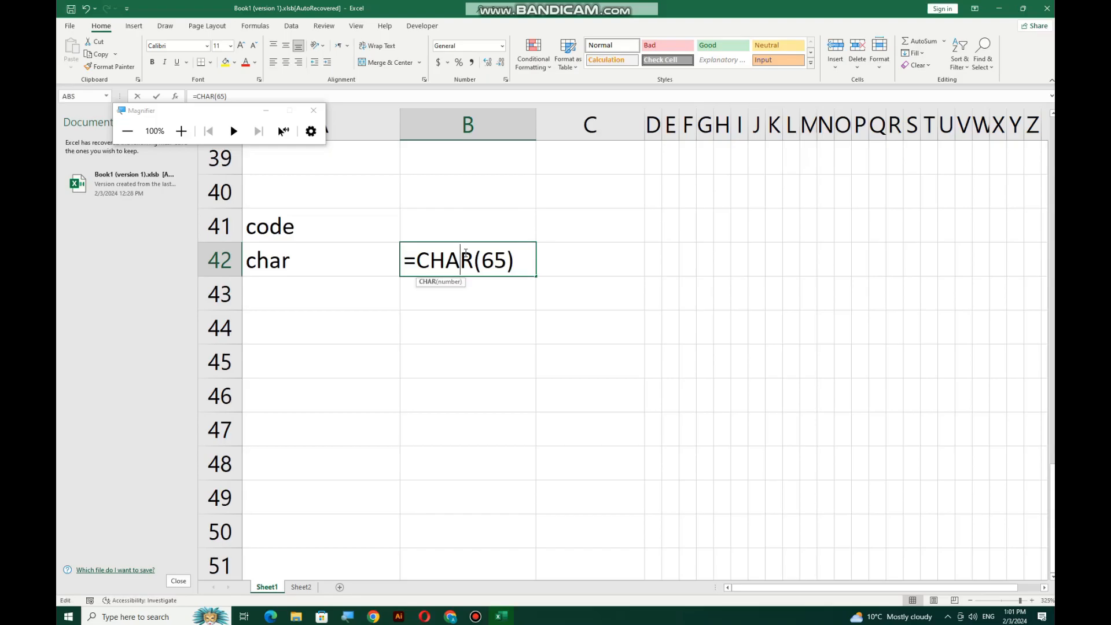
left_click(507, 259)
key("BackSpace")
type("7")
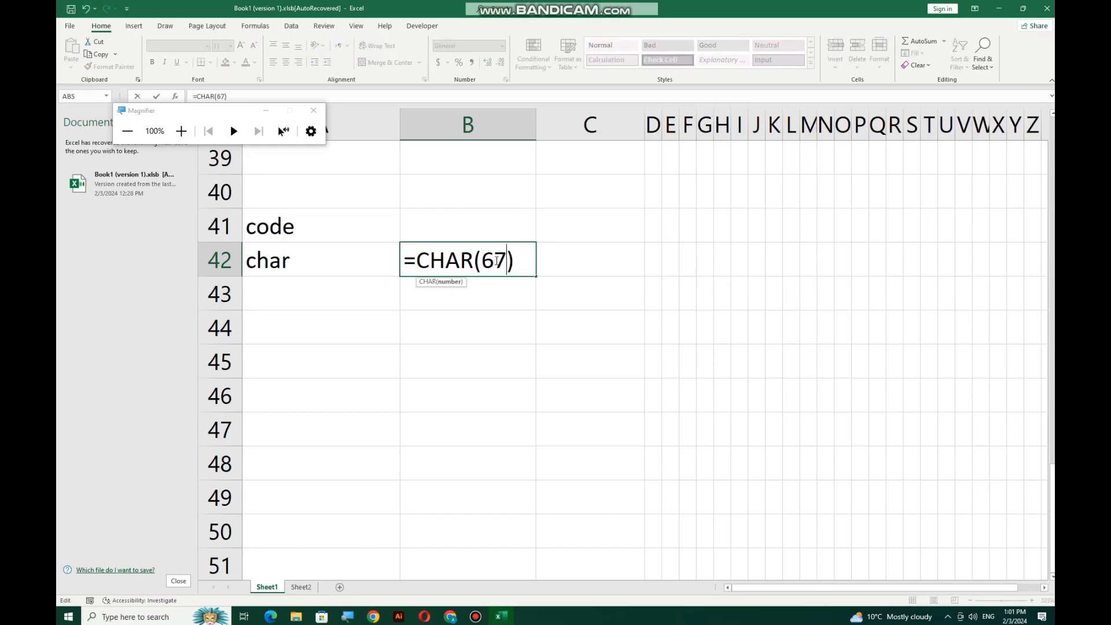
key("Return")
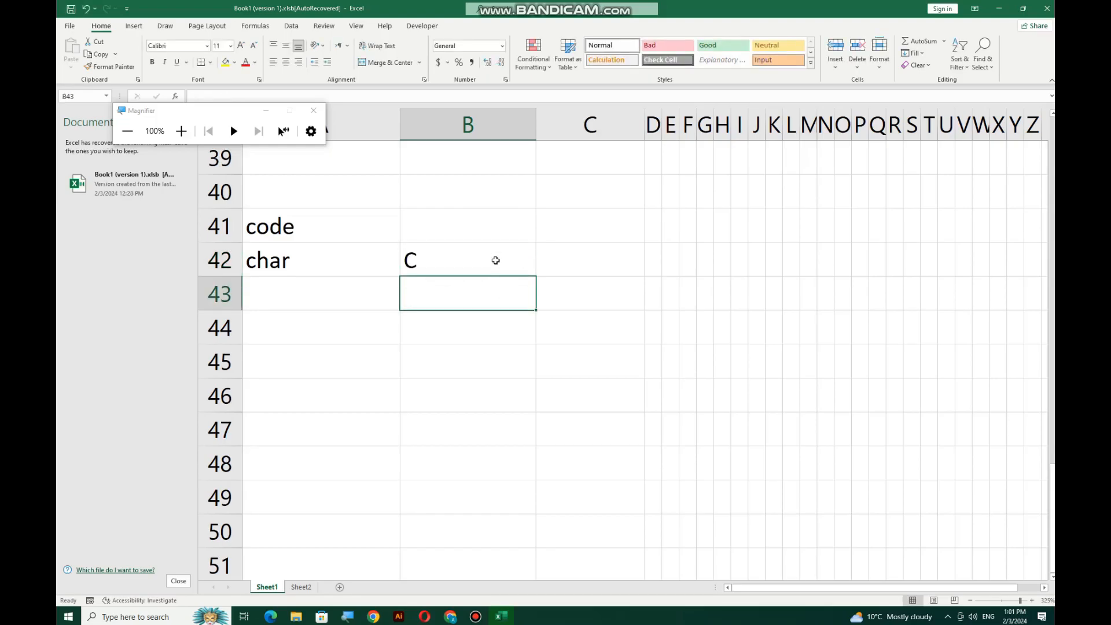
Change B42's formula to =CHAR(87) so it shows W
double_click(496, 260)
left_click_drag(495, 261, 482, 261)
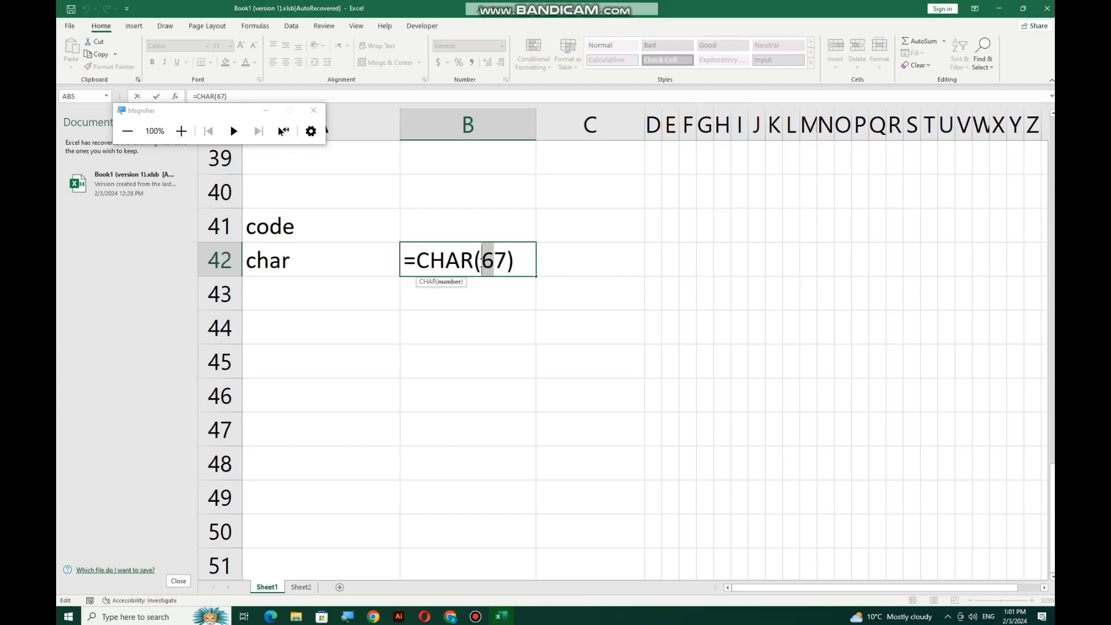
type("8")
key("Return")
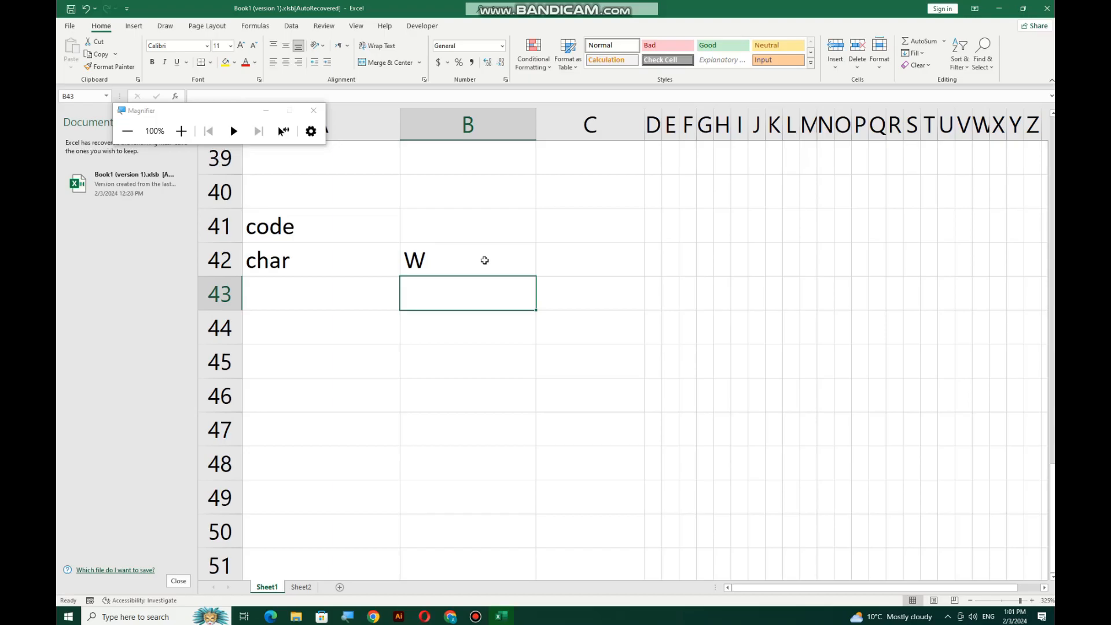
Enter 65 in B45 as the number to convert
left_click(452, 353)
type("65")
key("Return")
left_click(451, 353)
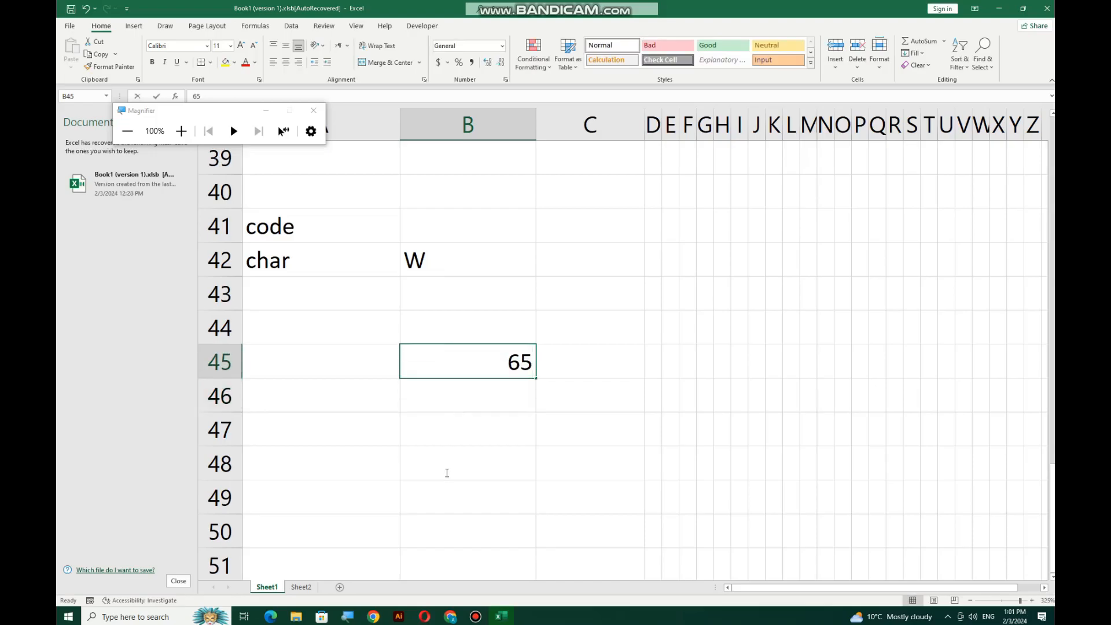
left_click(449, 426)
Format A45:B51 as left-aligned Text, with column A right-aligned
left_click_drag(426, 347, 359, 553)
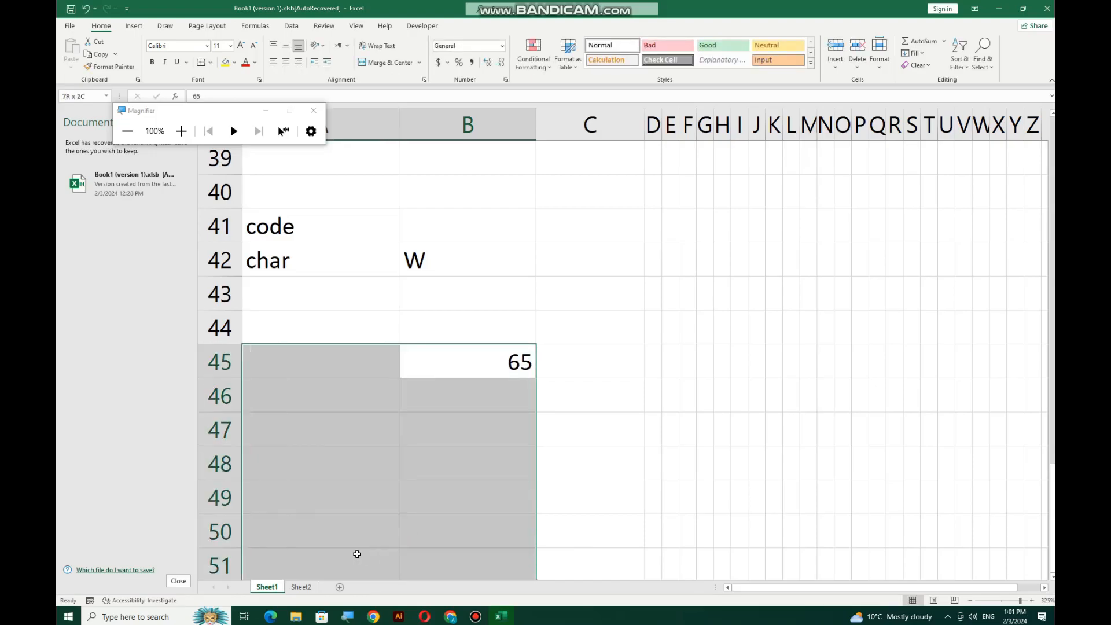
left_click(273, 62)
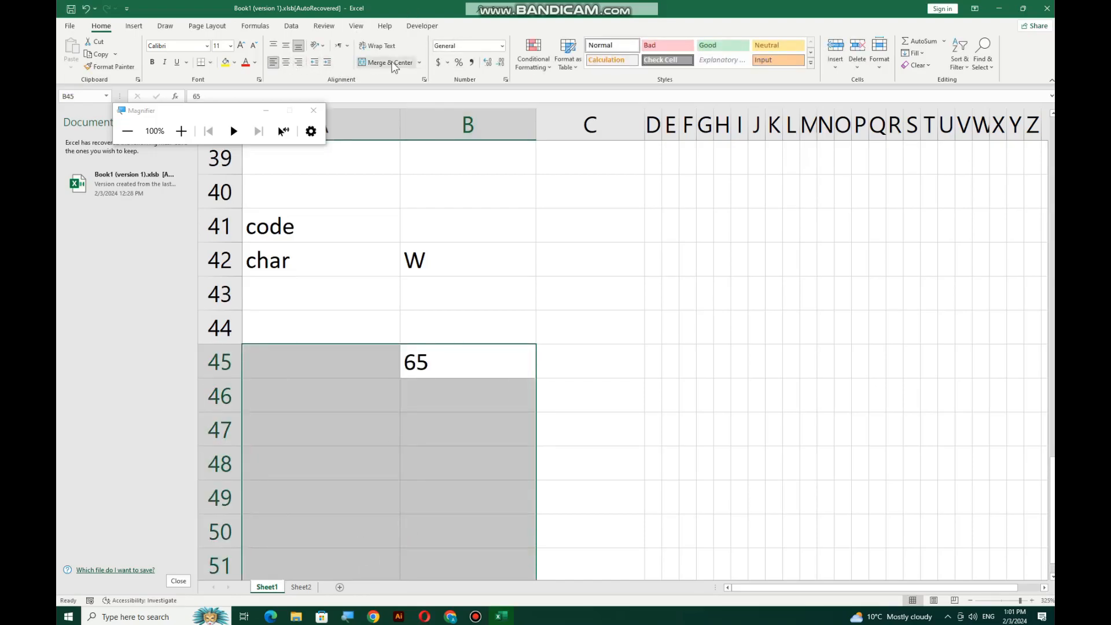
left_click(501, 46)
left_click(498, 312)
left_click_drag(354, 367, 353, 559)
left_click(298, 61)
Enter 2 in A45 and A46 with halving steps 32-1 and 16-0 in B46:B47
left_click(373, 368)
type("2")
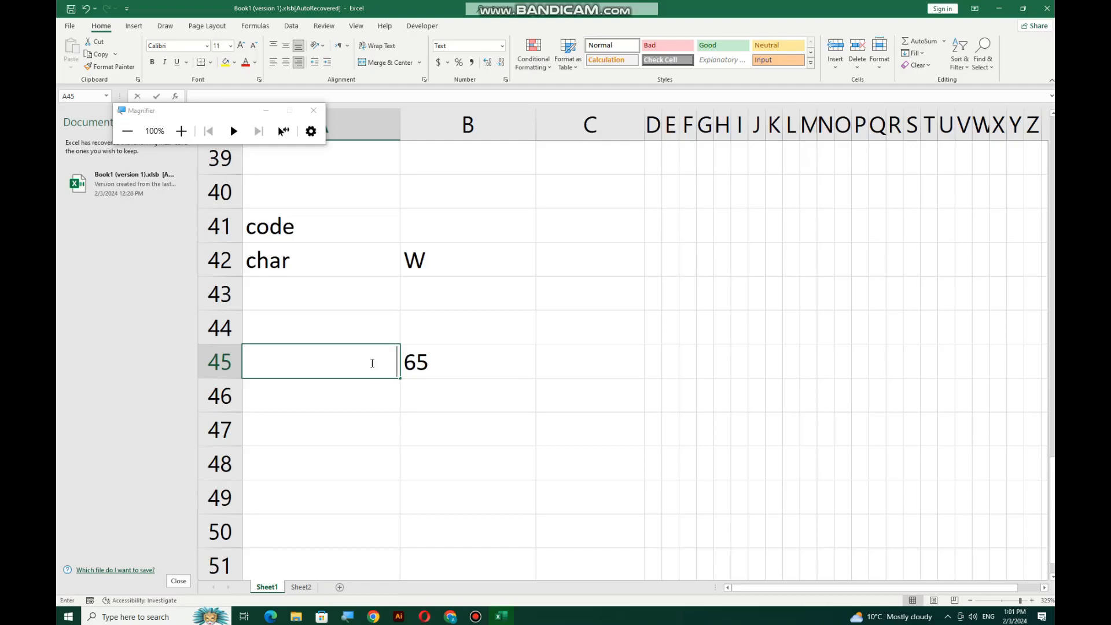
key("Return")
key("Right")
type("3")
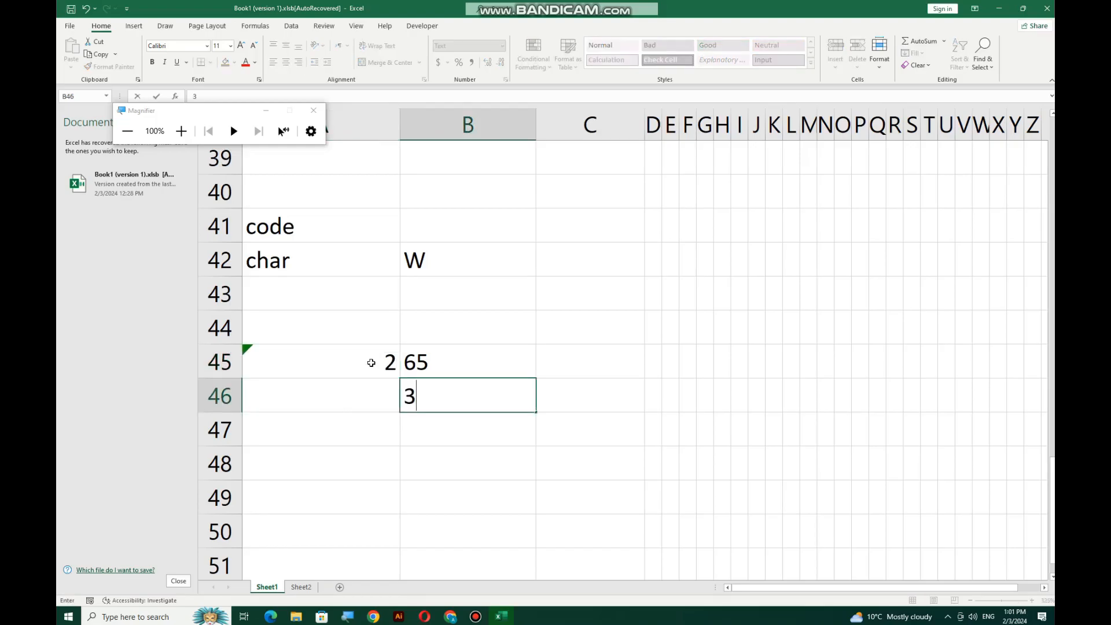
type("2-1")
key("Return")
key("Up")
key("Left")
type("2")
key("Return")
key("Right")
type("1")
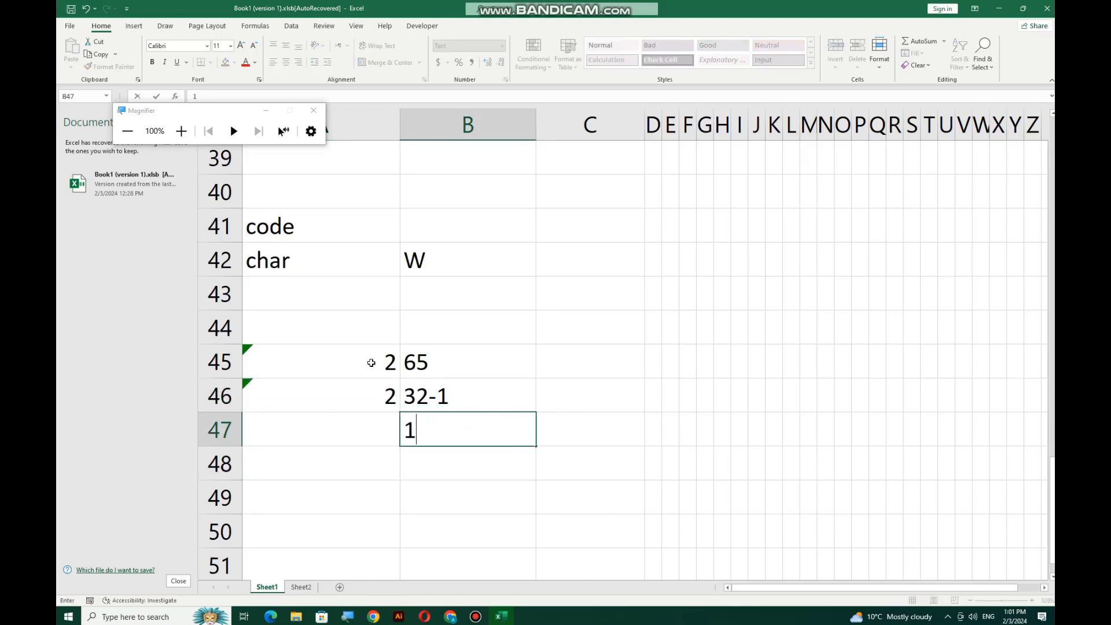
type("6-0")
key("Left")
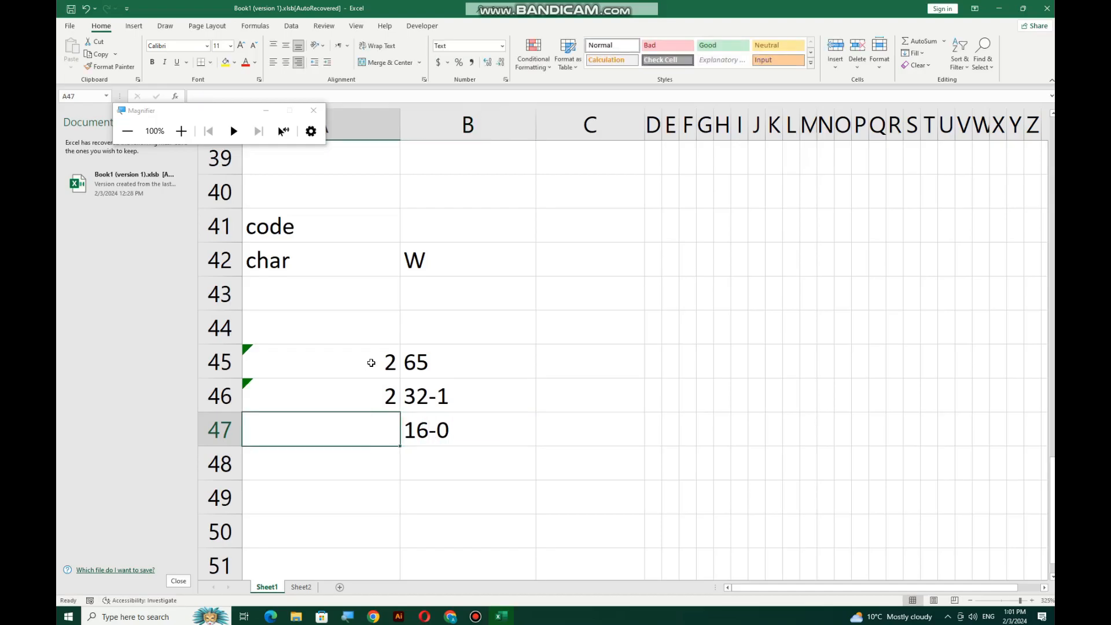
Add 2 in A47 and A48 with steps 8-0 and 4-0 in B48:B49
type("2")
key("Return")
key("Right")
type("8-")
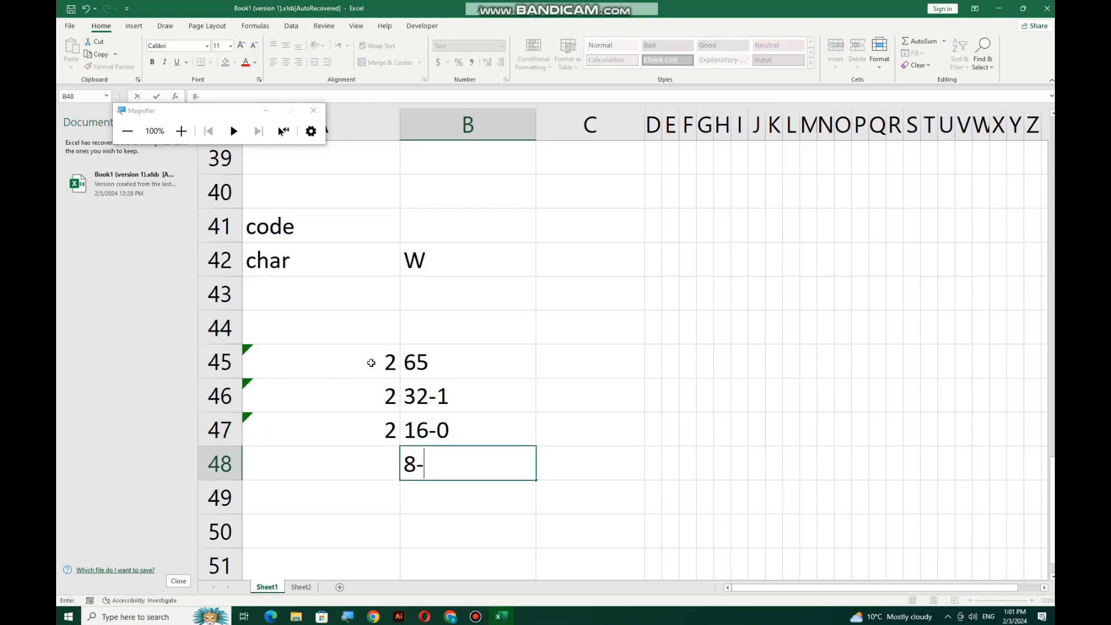
type("0")
key("Left")
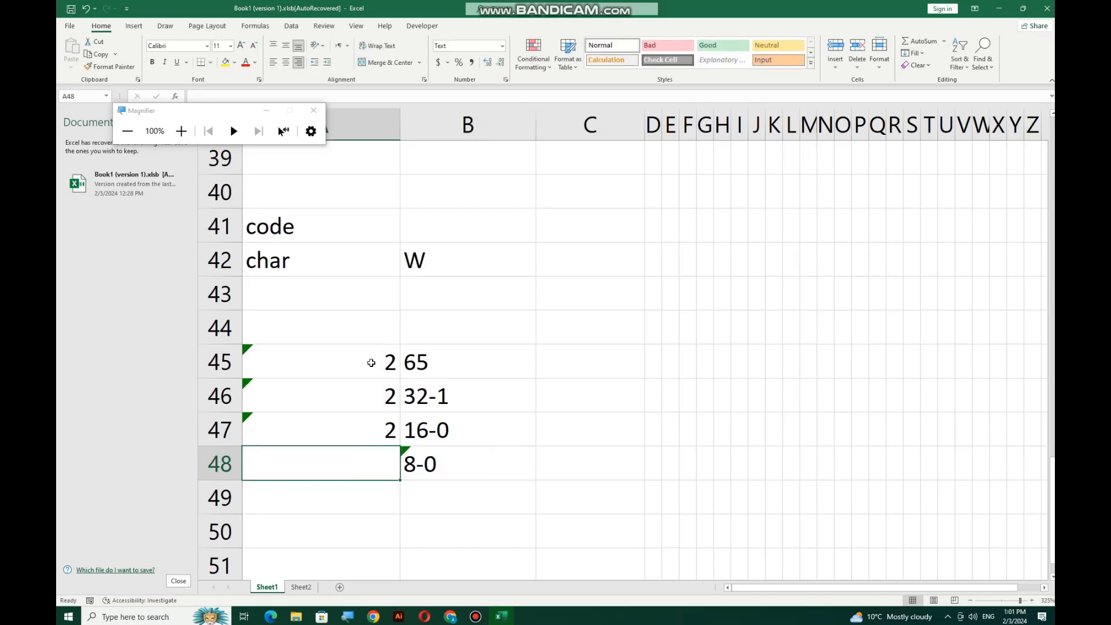
type("3")
key("BackSpace")
type("2")
key("Return")
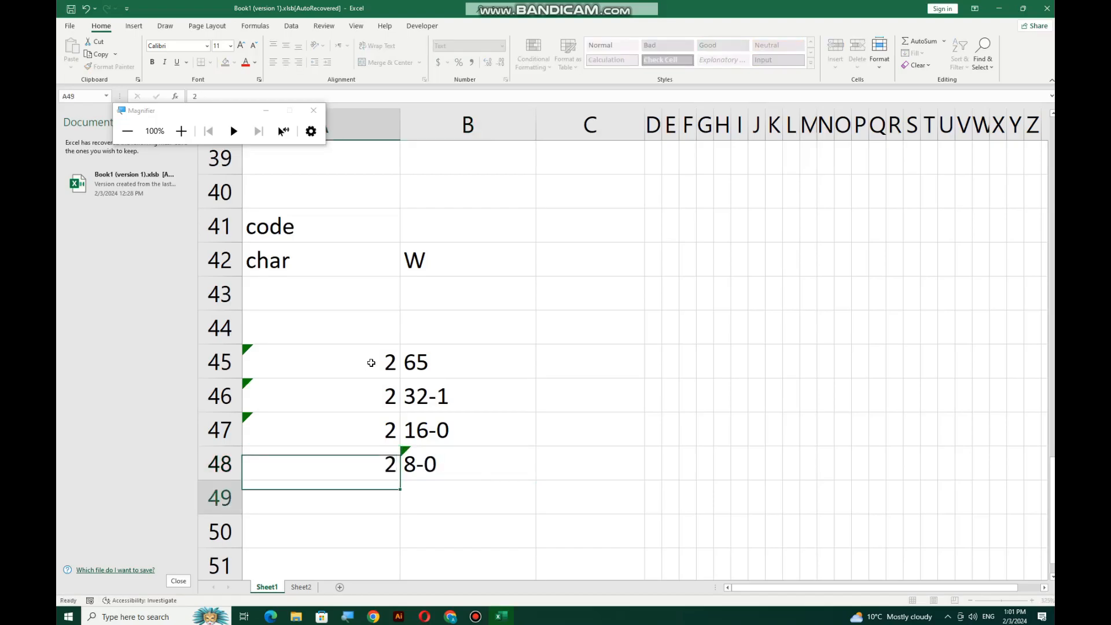
key("Right")
type("4-0")
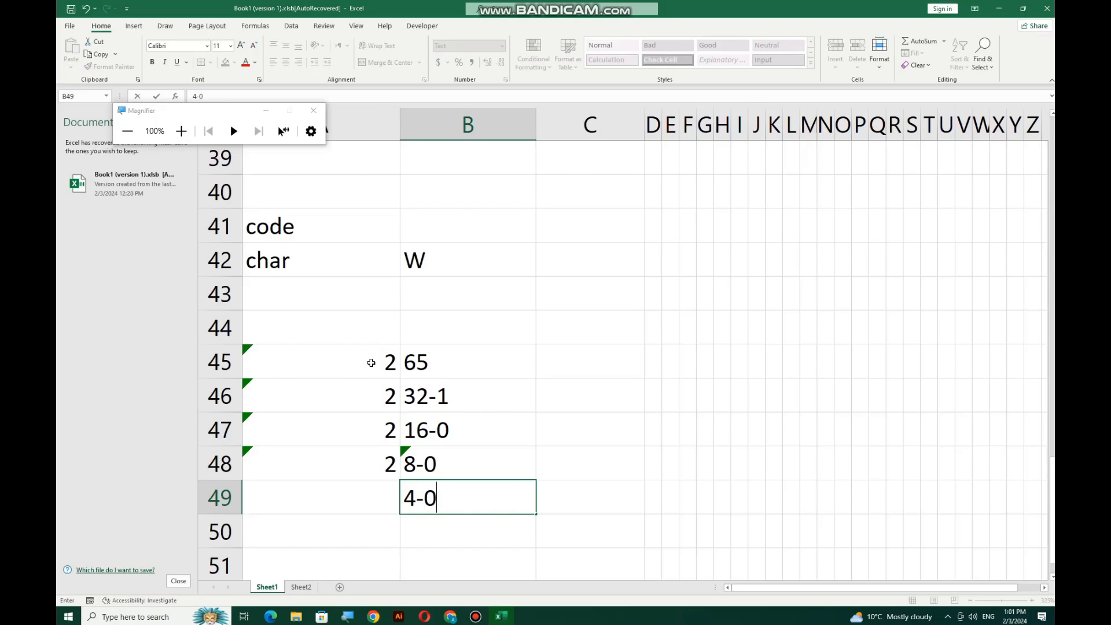
key("Left")
Finish with steps 2-0 and 1-0 in B50:B51 and a 2 in A50
key("Right")
key("Down")
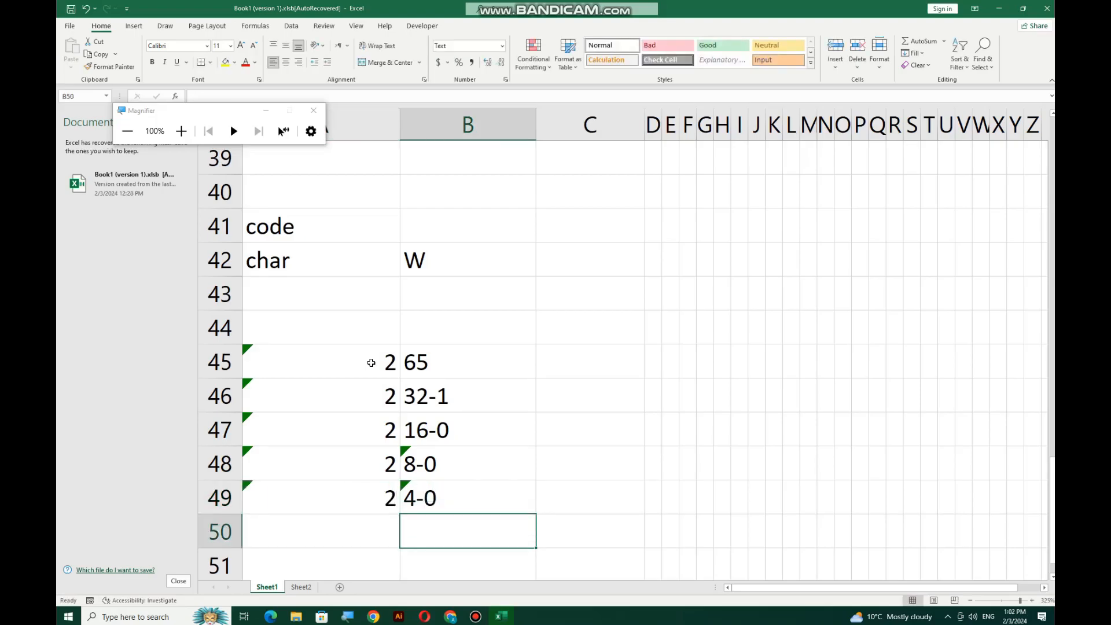
type("2-0")
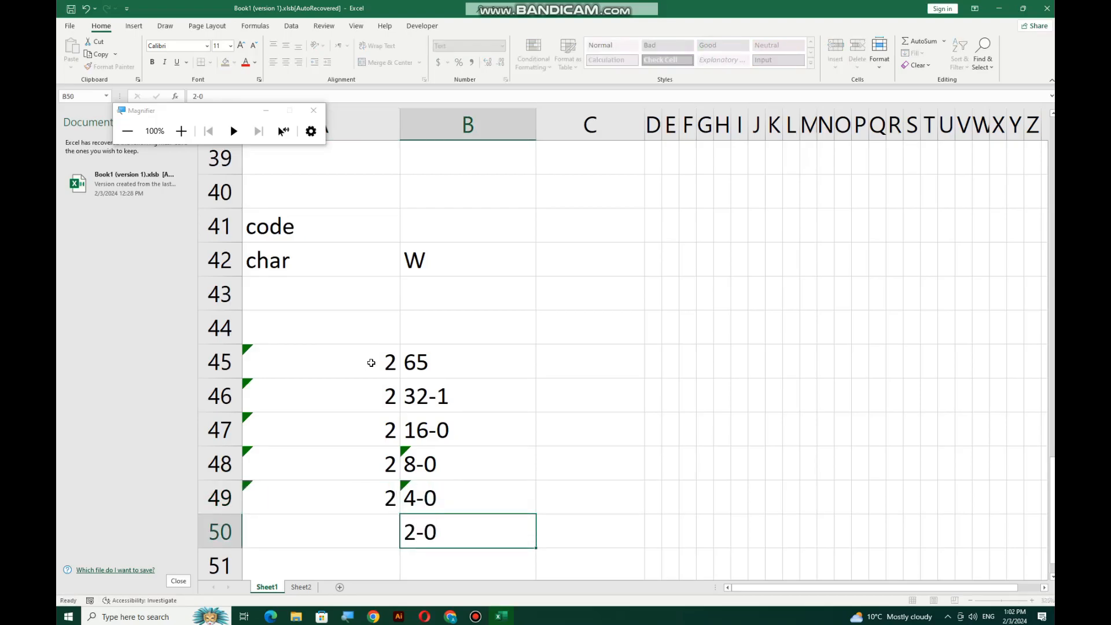
key("Left")
type("2")
key("Return")
key("Right")
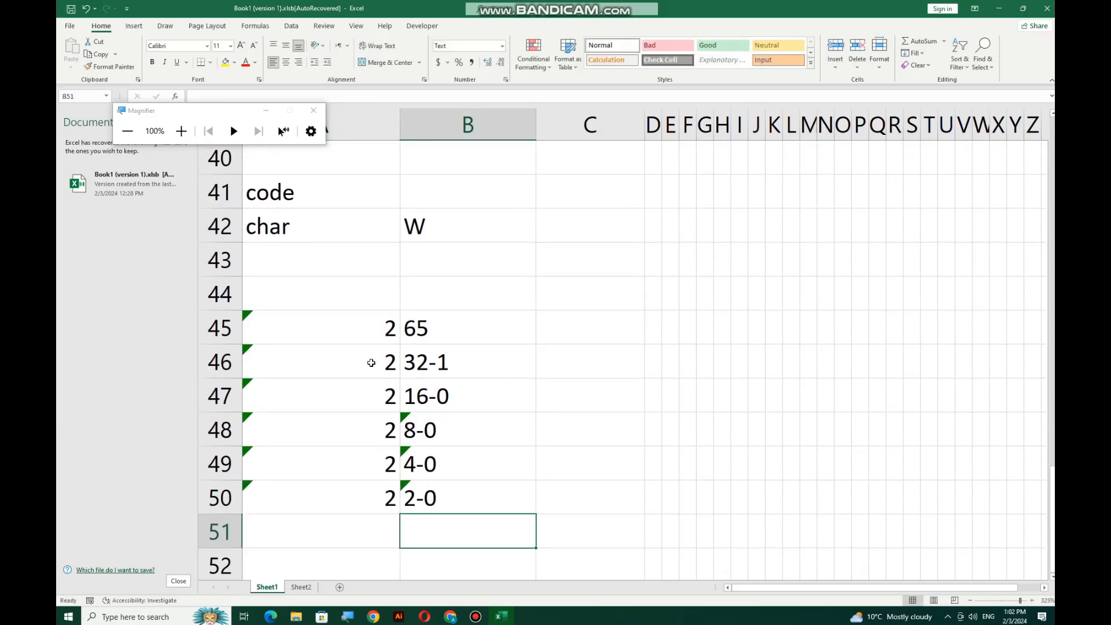
type("1-0")
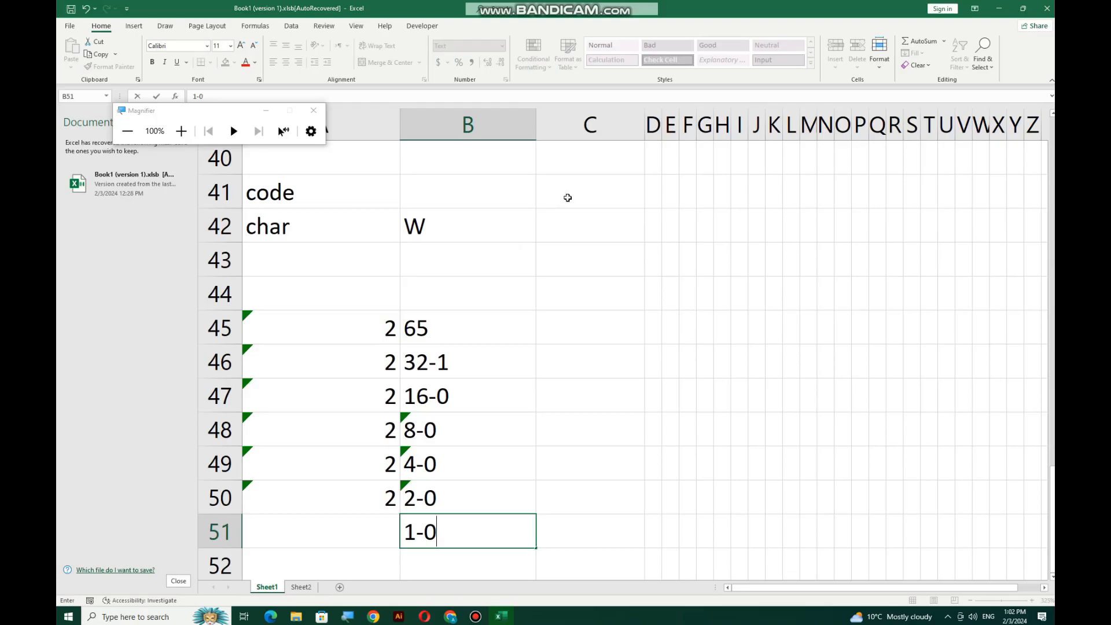
Enter 1000001 in C44 as 65's binary form; the added leading 0 gets dropped
left_click(607, 304)
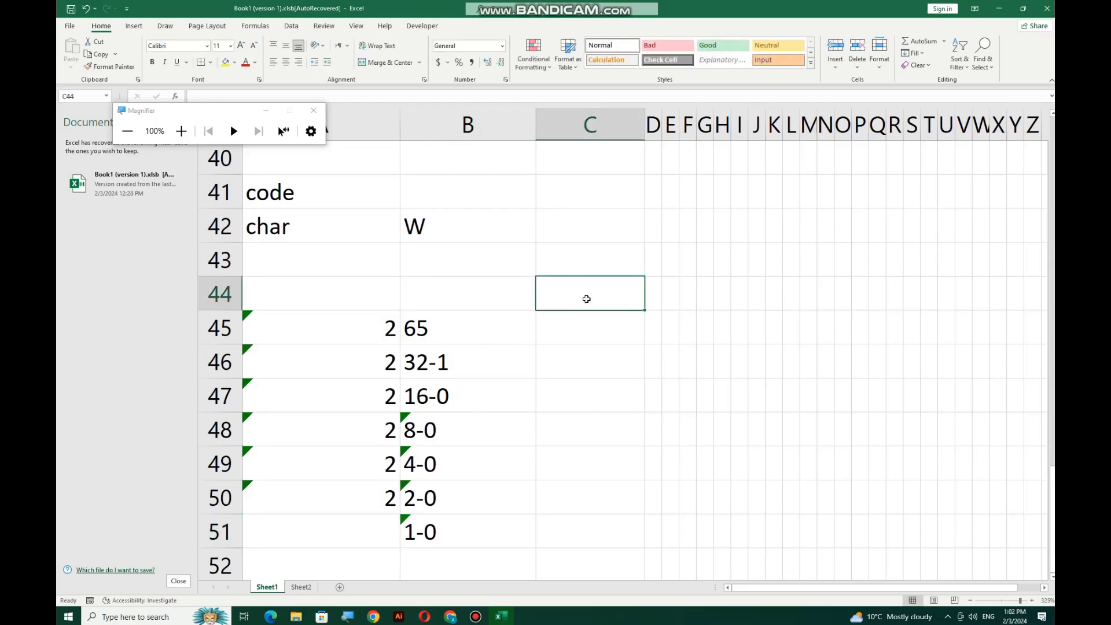
type("1")
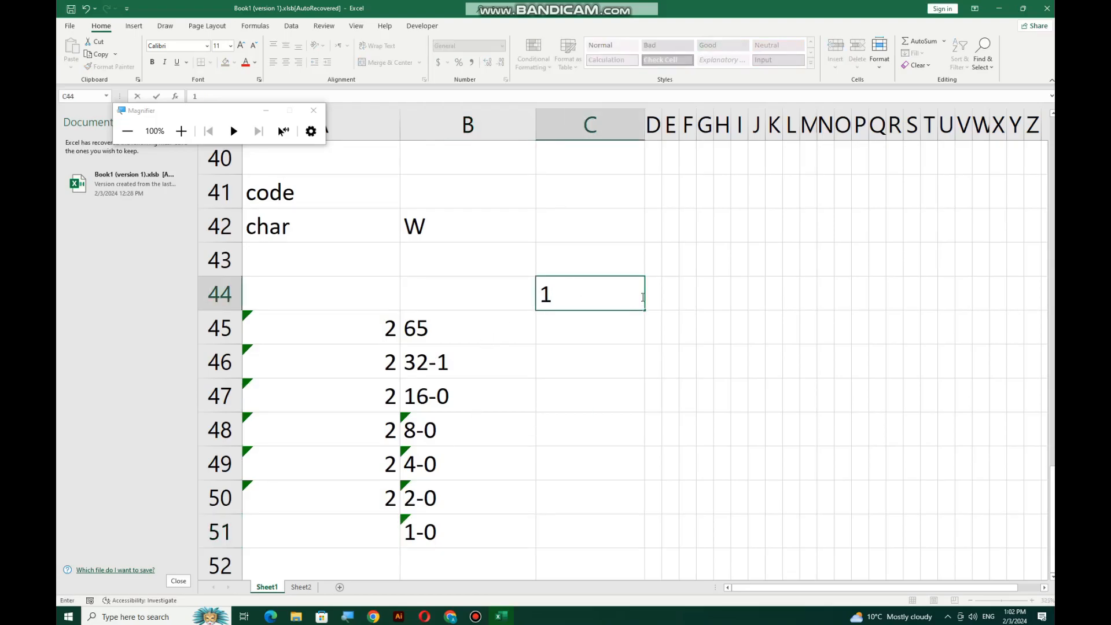
type("000000")
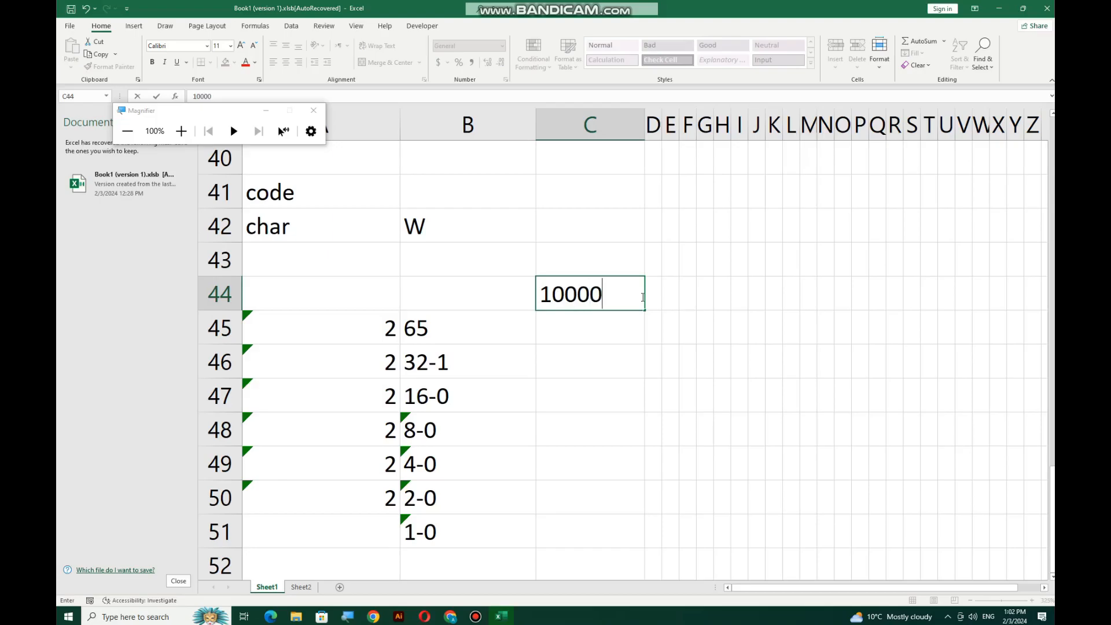
type("1")
left_click_drag(628, 295, 538, 295)
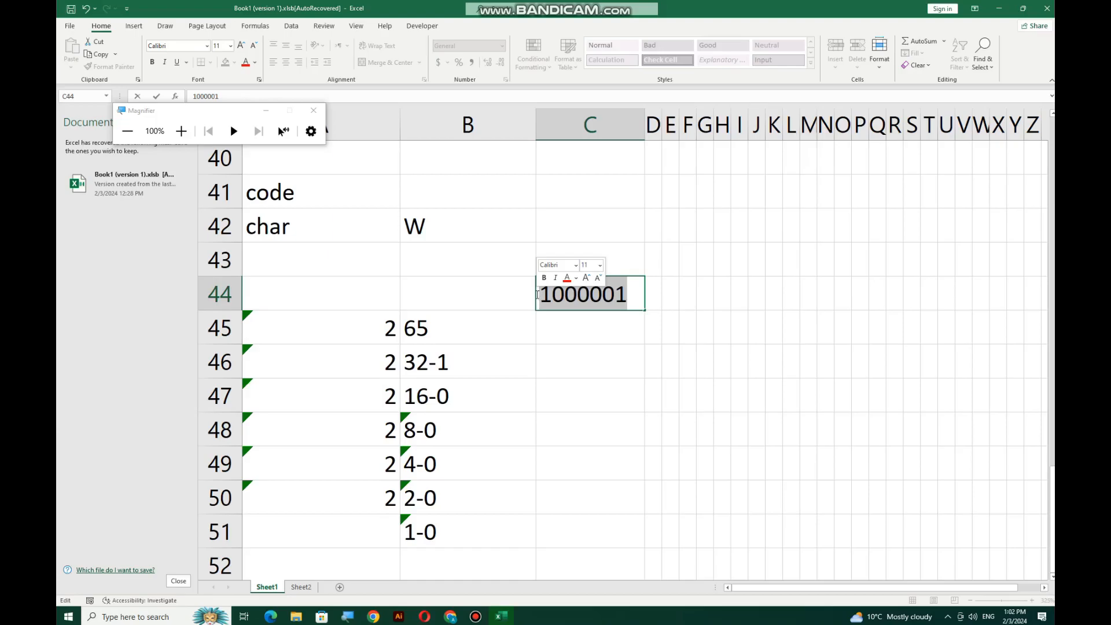
left_click(545, 297)
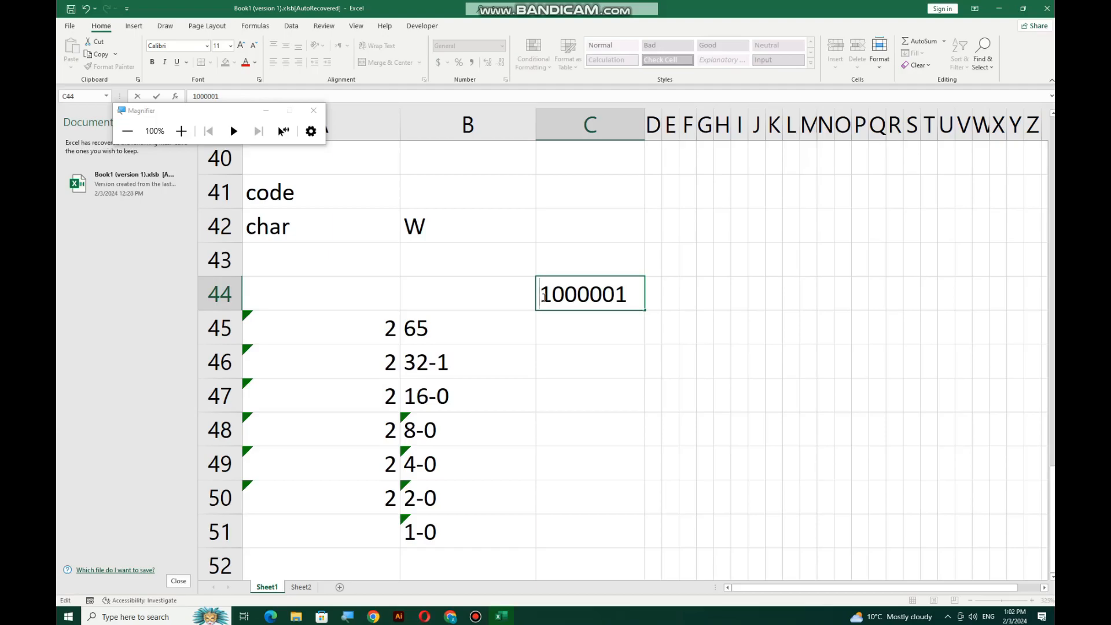
type("0")
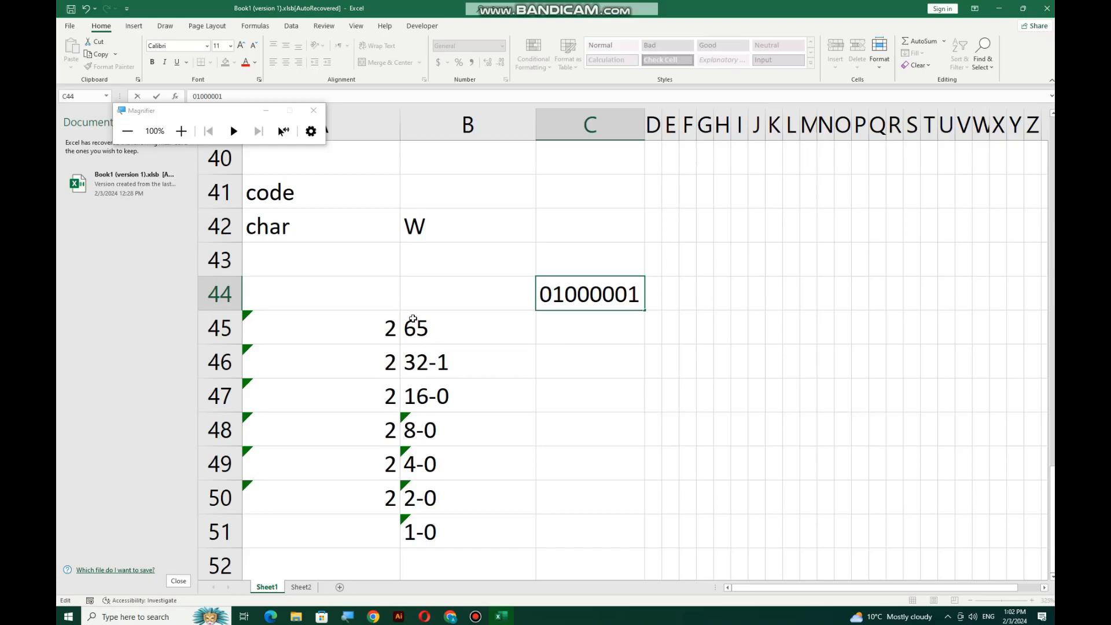
left_click(414, 320)
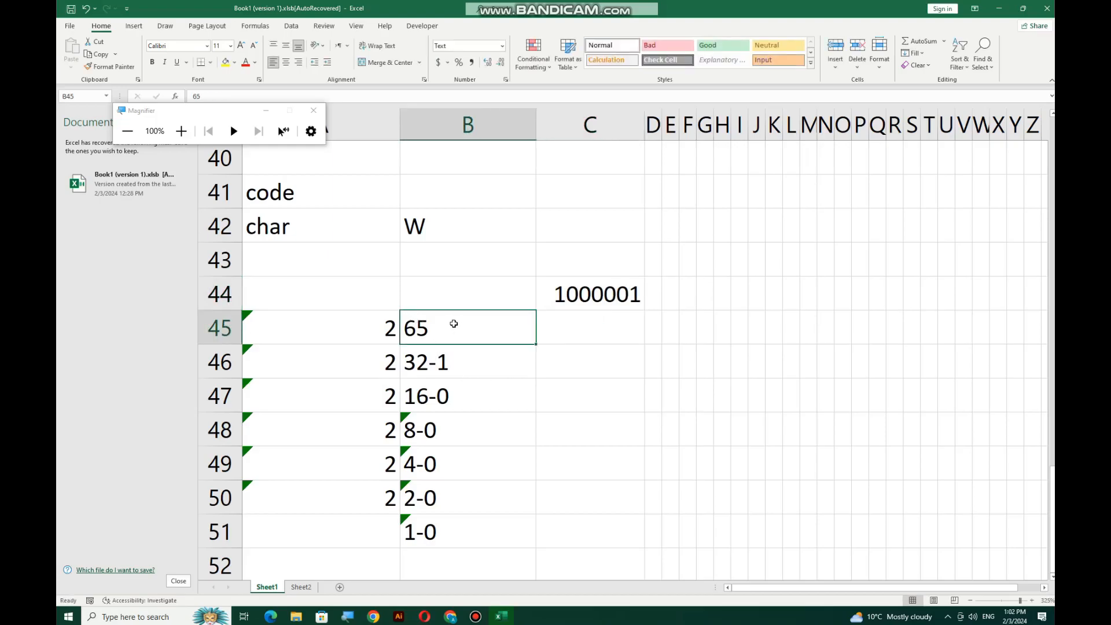
left_click(451, 617)
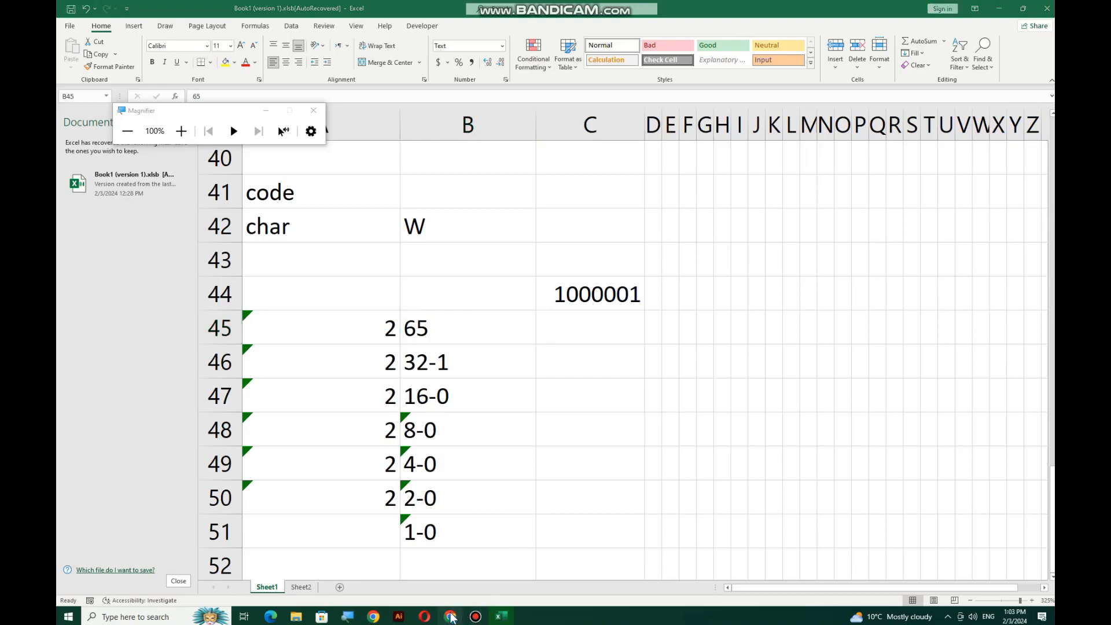
Google 'BINARY FORM OF a' to confirm 01000001, then minimize the browser
left_click(579, 10)
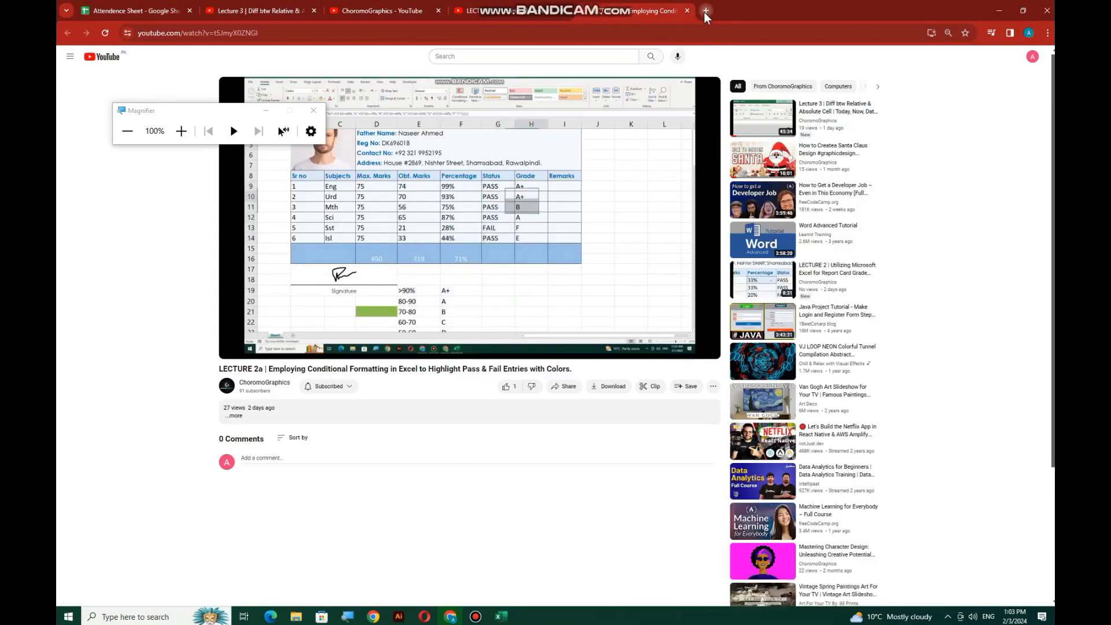
left_click(706, 11)
left_click(687, 35)
type("B")
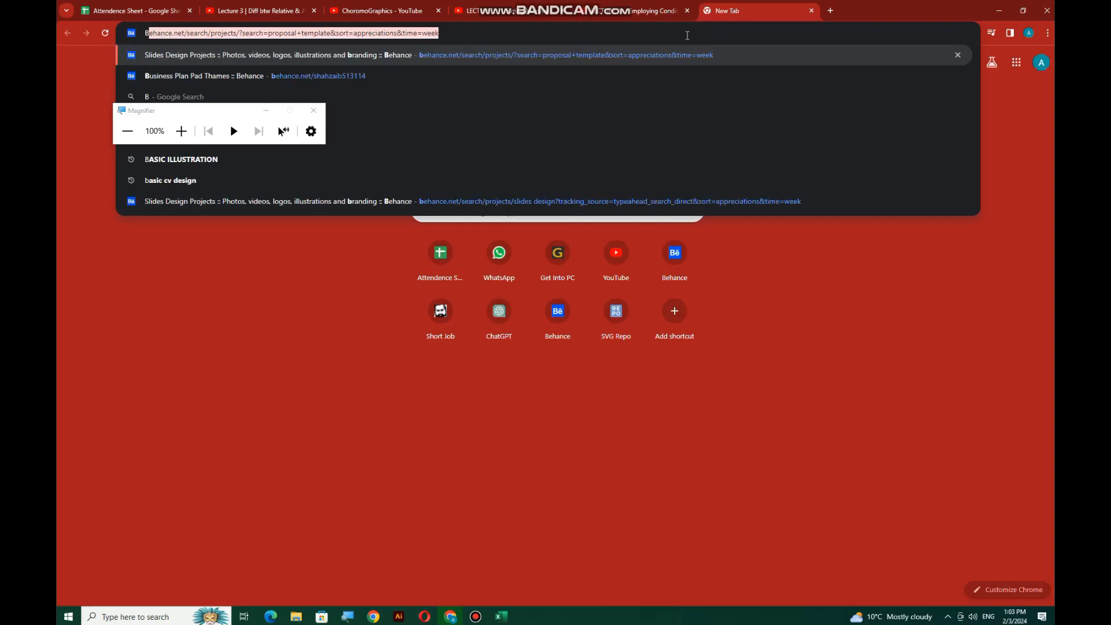
type("INARY FORM O")
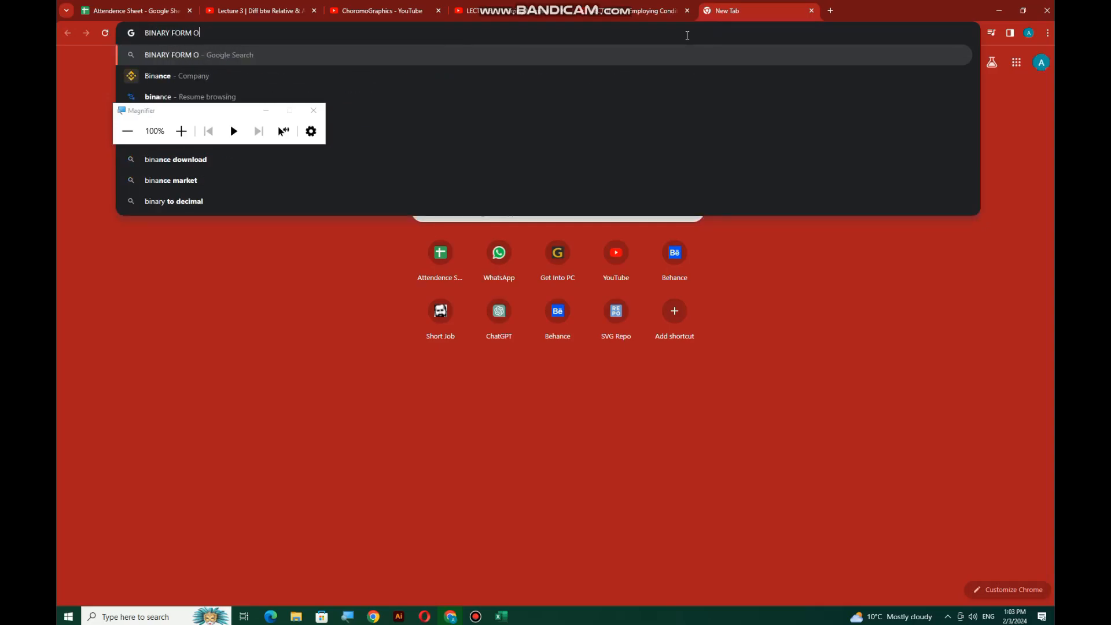
type("F a")
key("Return")
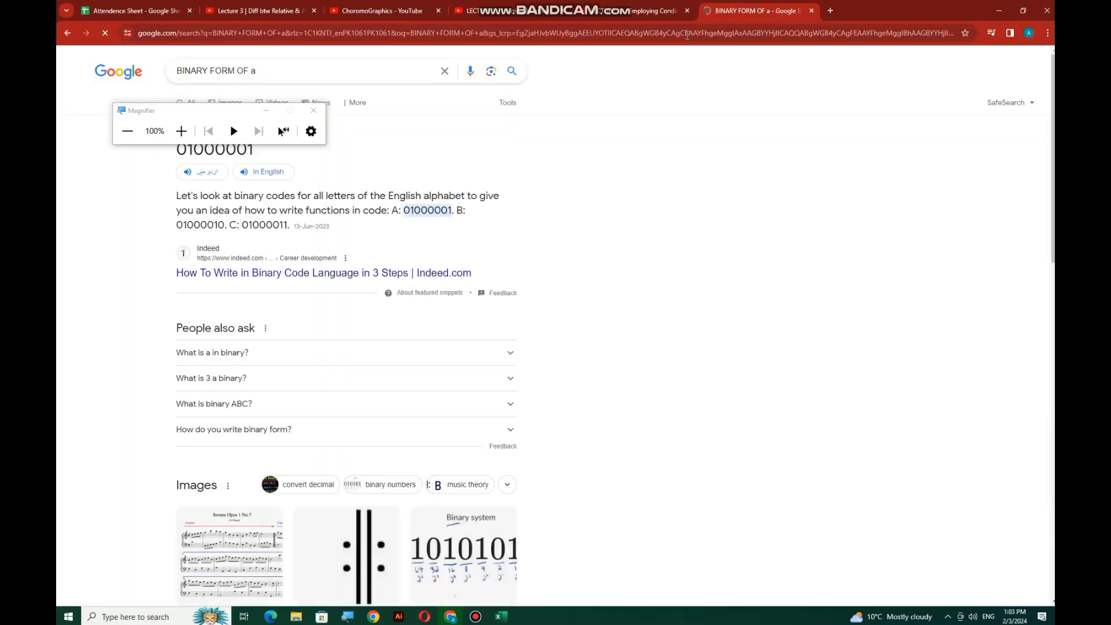
left_click_drag(180, 110, 185, 298)
left_click_drag(254, 149, 182, 157)
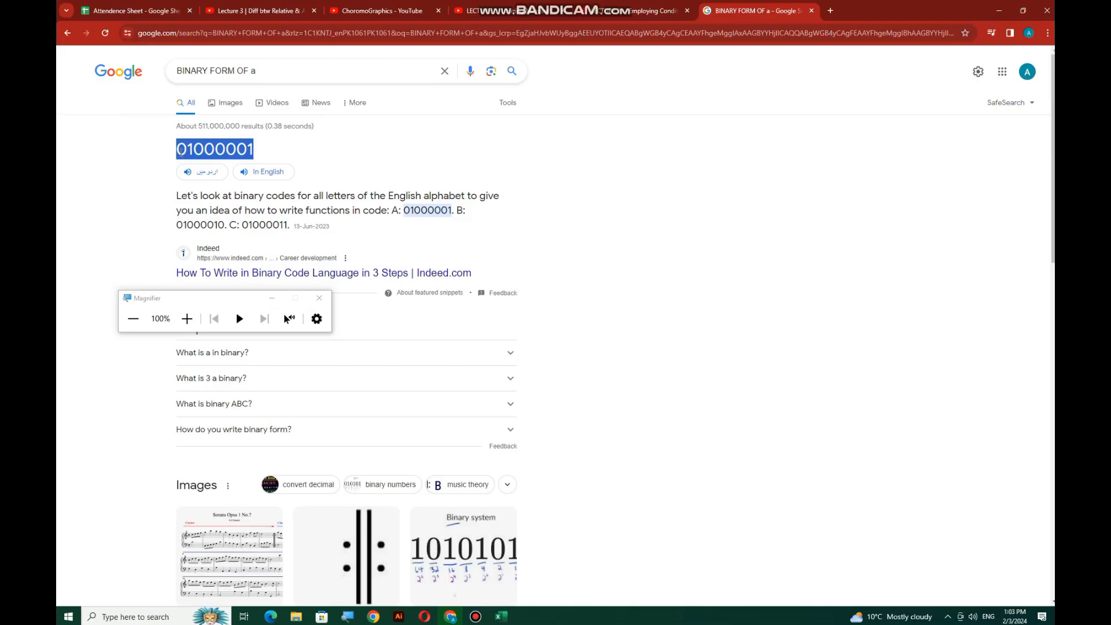
left_click(999, 11)
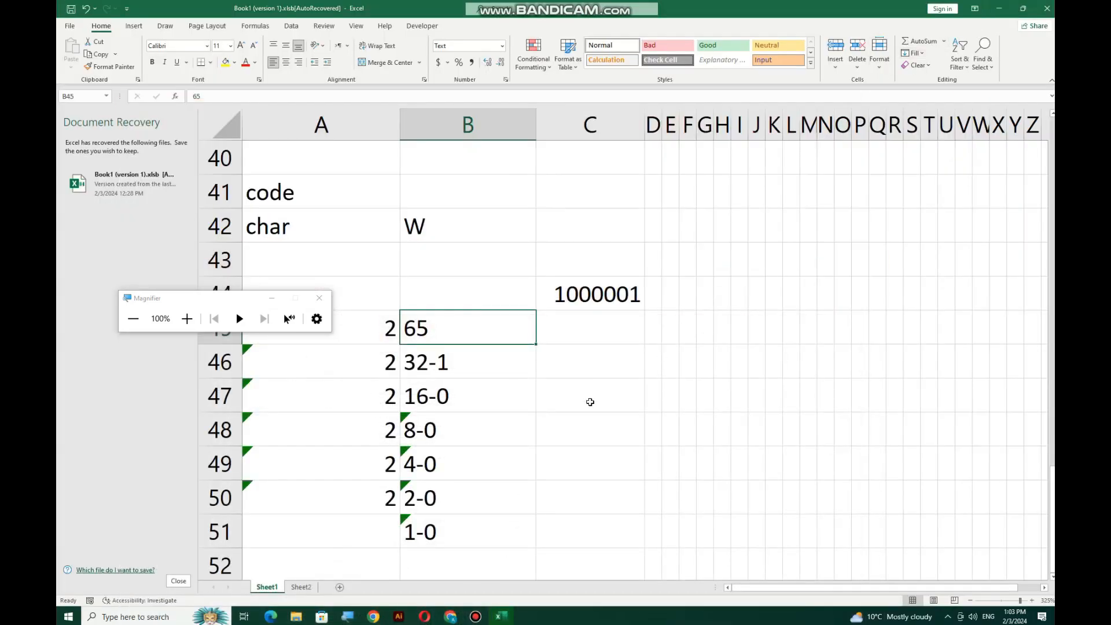
Change B42's formula to =CHAR(B41) so it reads the code from B41
left_click(342, 234)
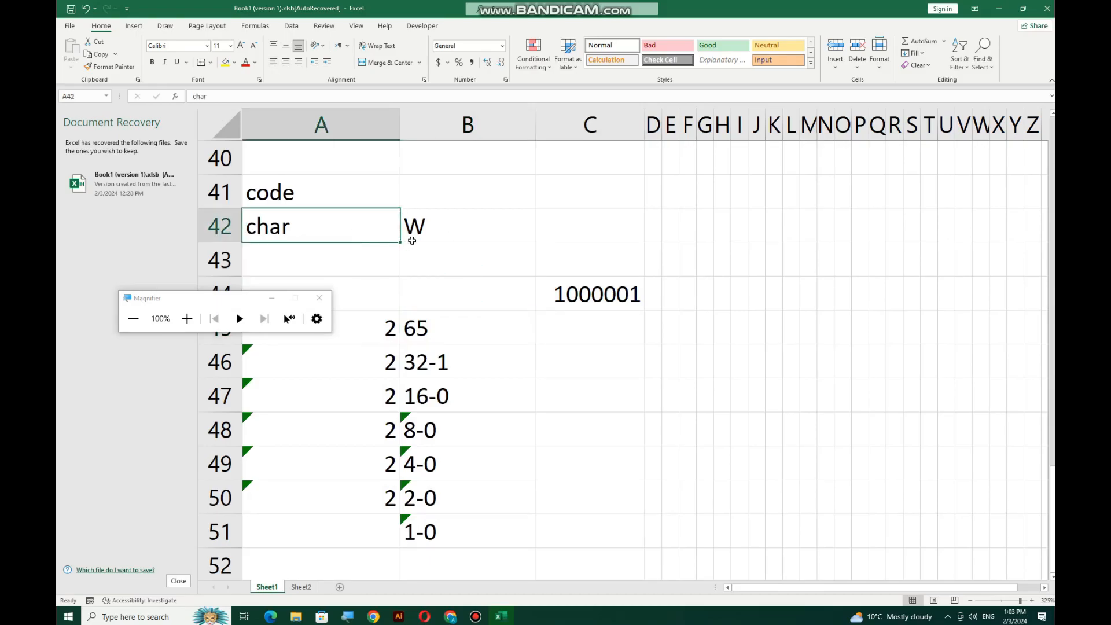
double_click(432, 234)
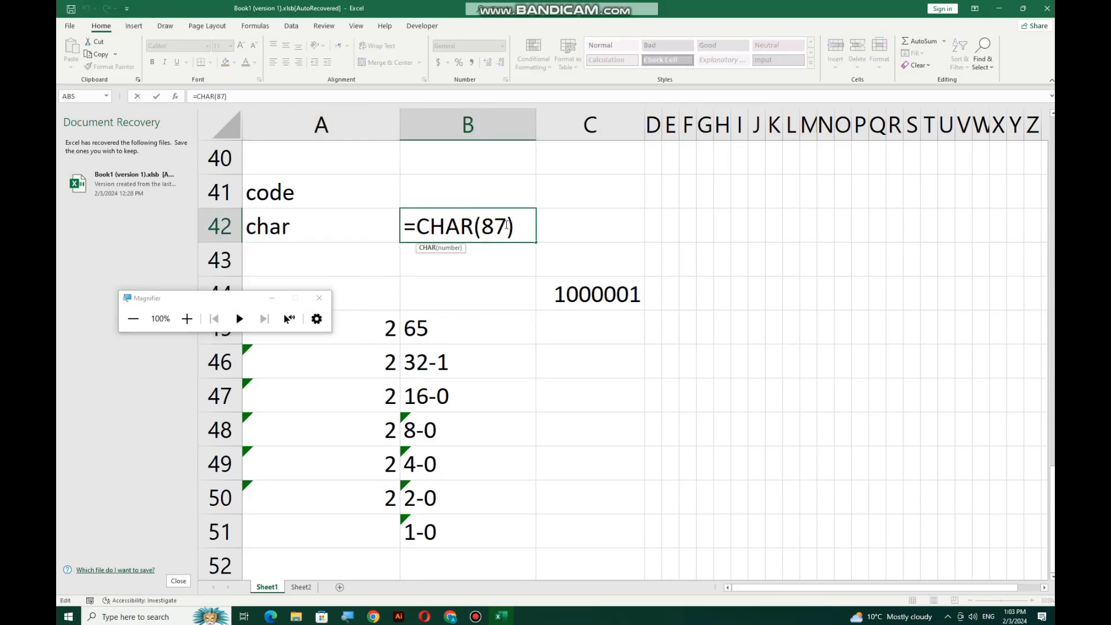
double_click(486, 226)
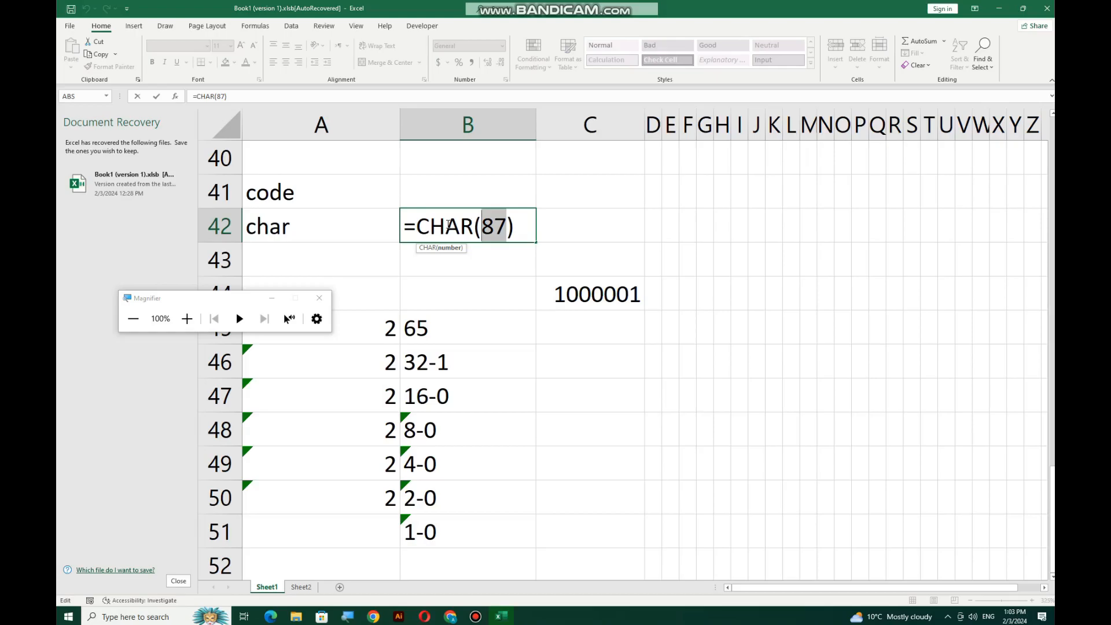
left_click(421, 186)
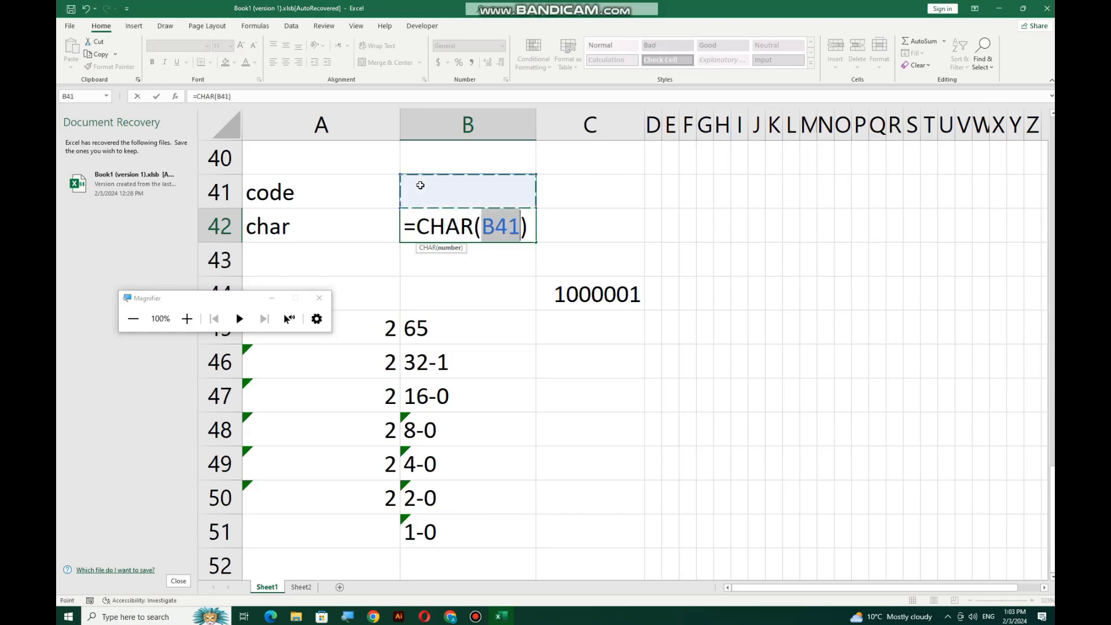
key("Return")
Enter =CODE("W") in B41, giving 87
left_click(423, 185)
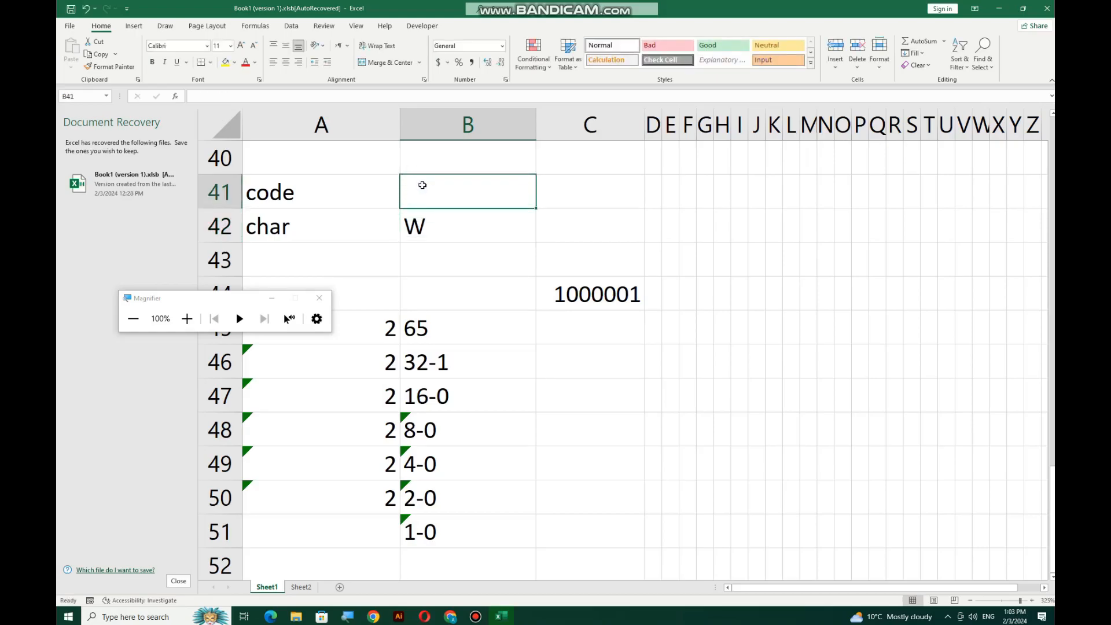
type("=CODE")
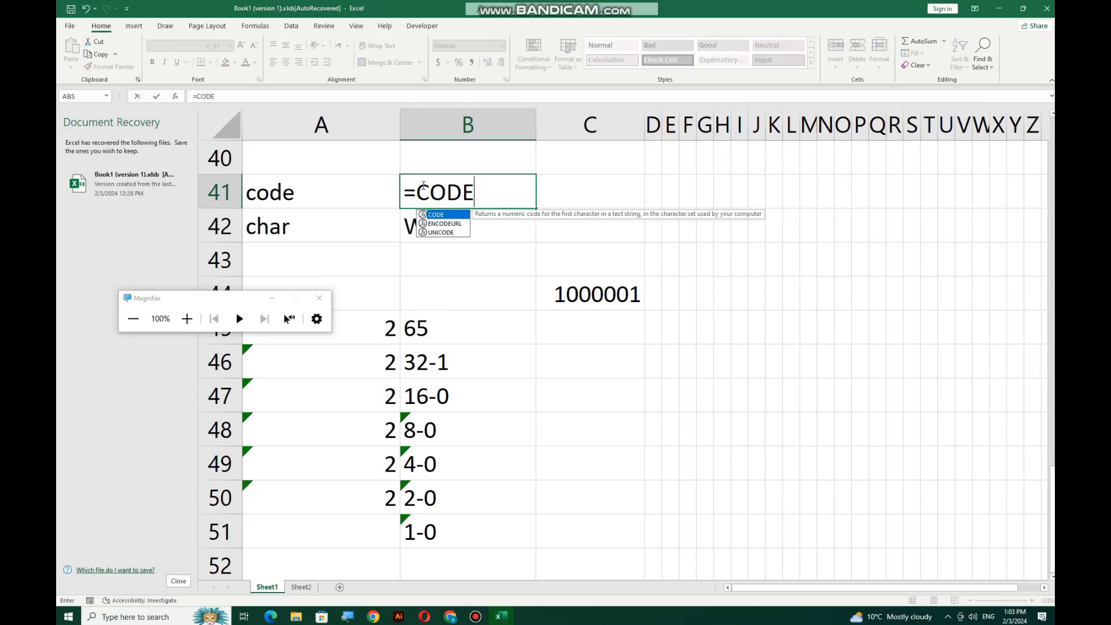
type("(\"W\"")
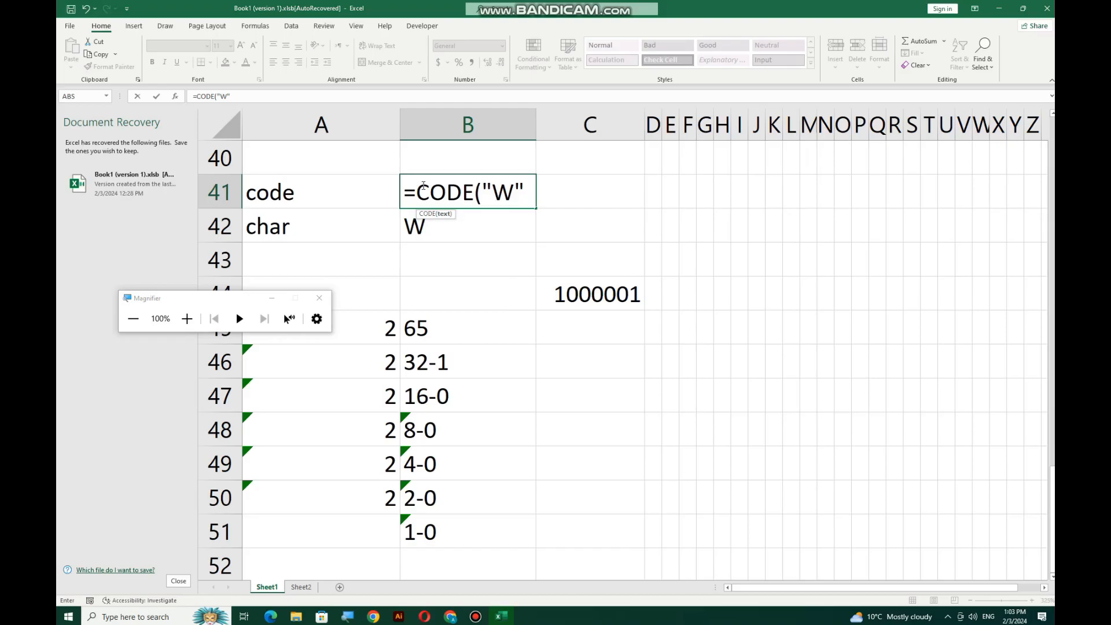
type(")")
key("Return")
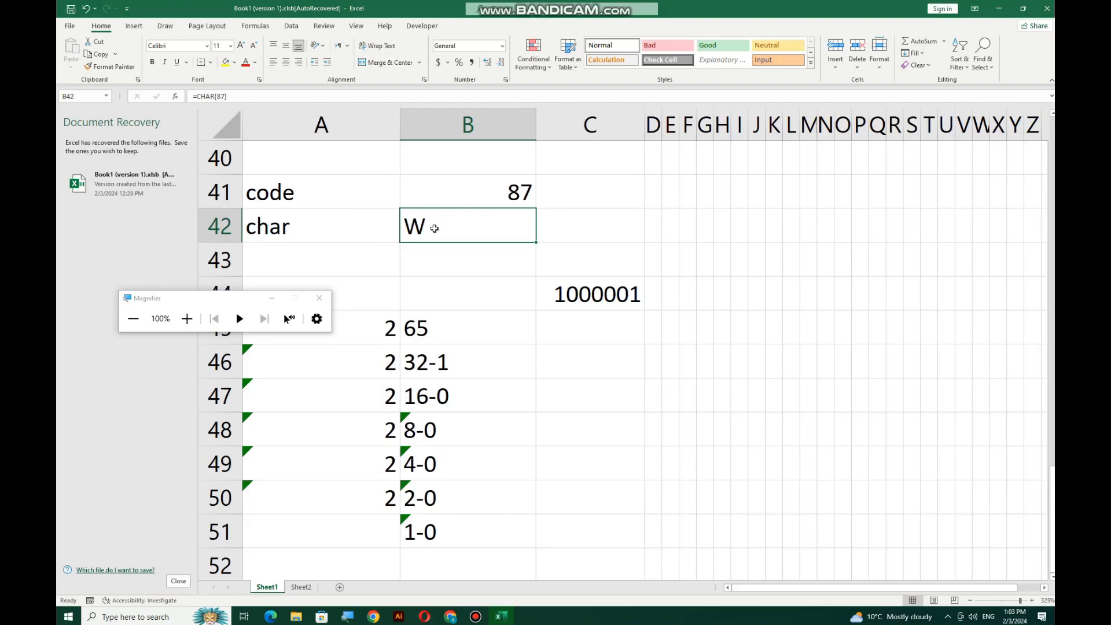
left_click(447, 191)
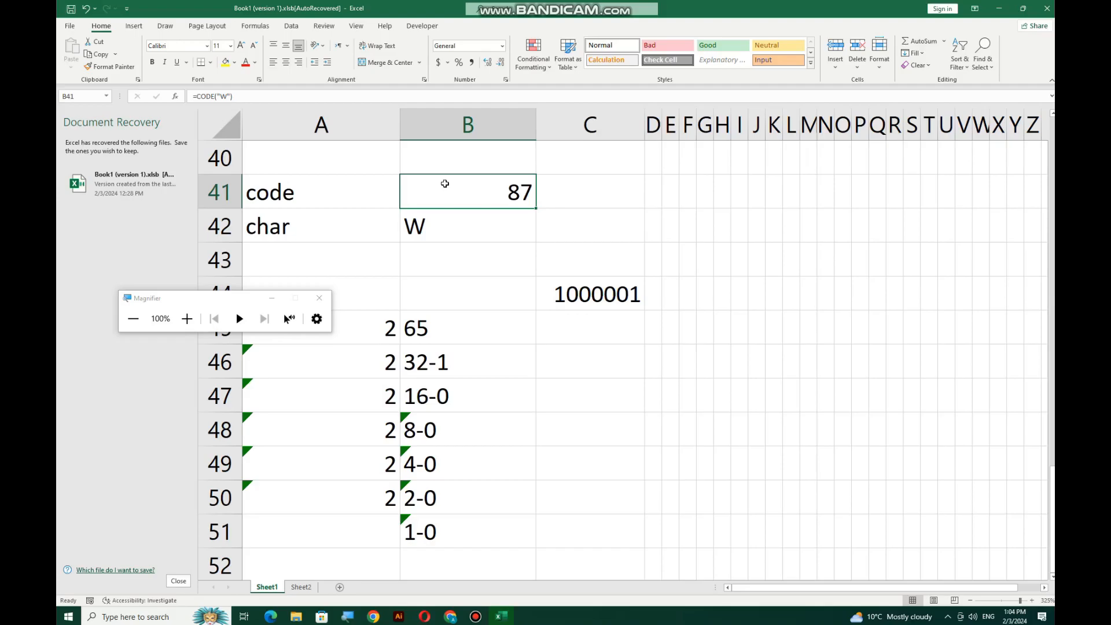
Replace B42's contents with =CHAR(120)
left_click(477, 224)
key("Delete")
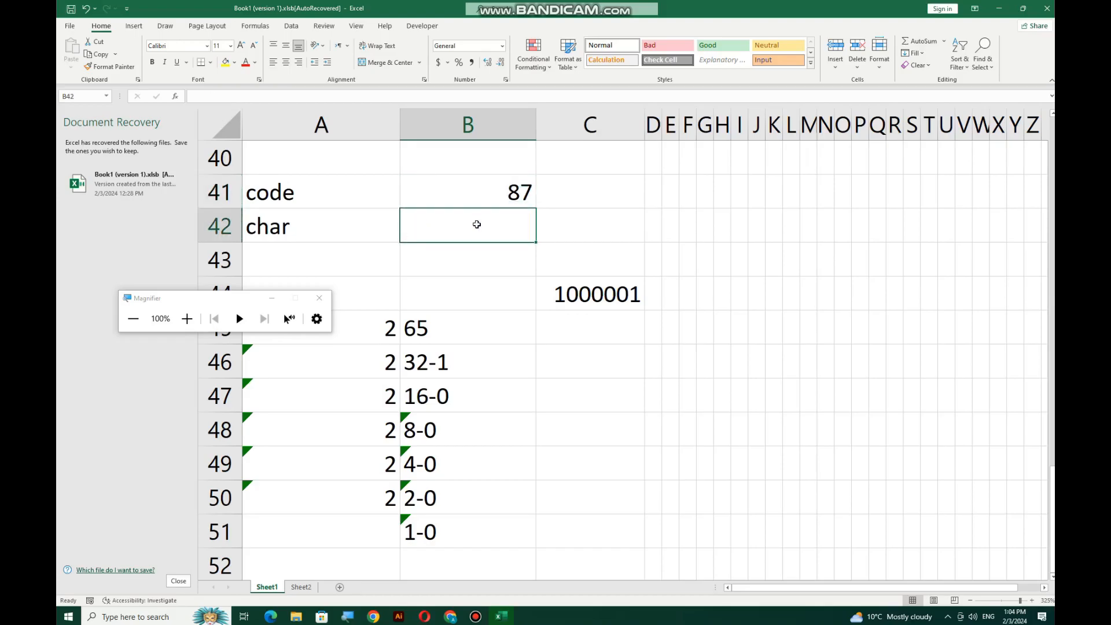
type("=CHAR(")
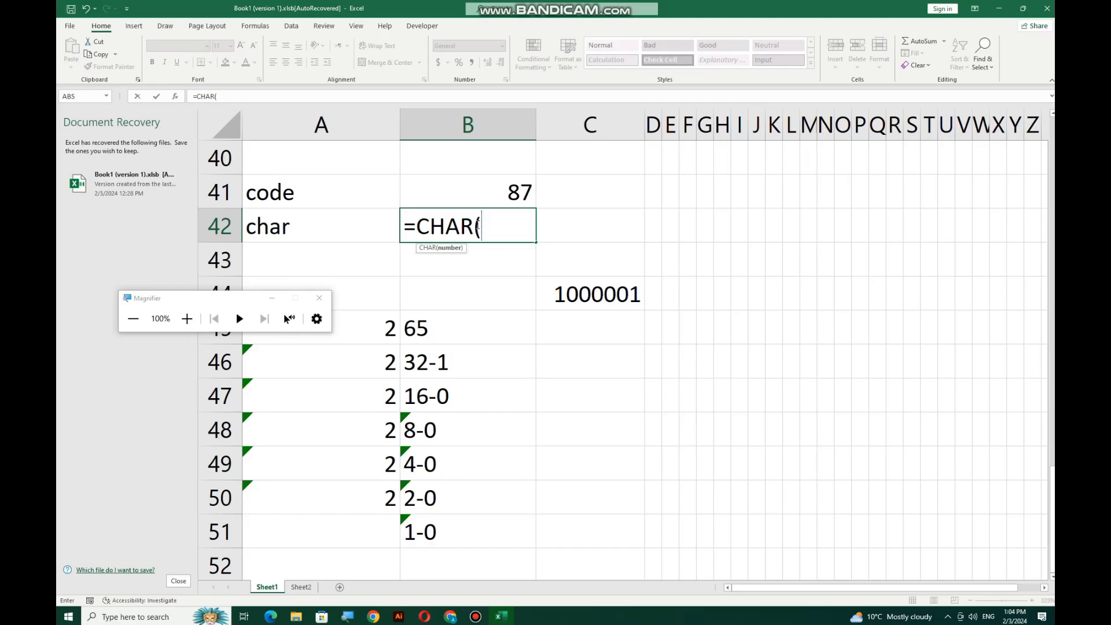
type("120)")
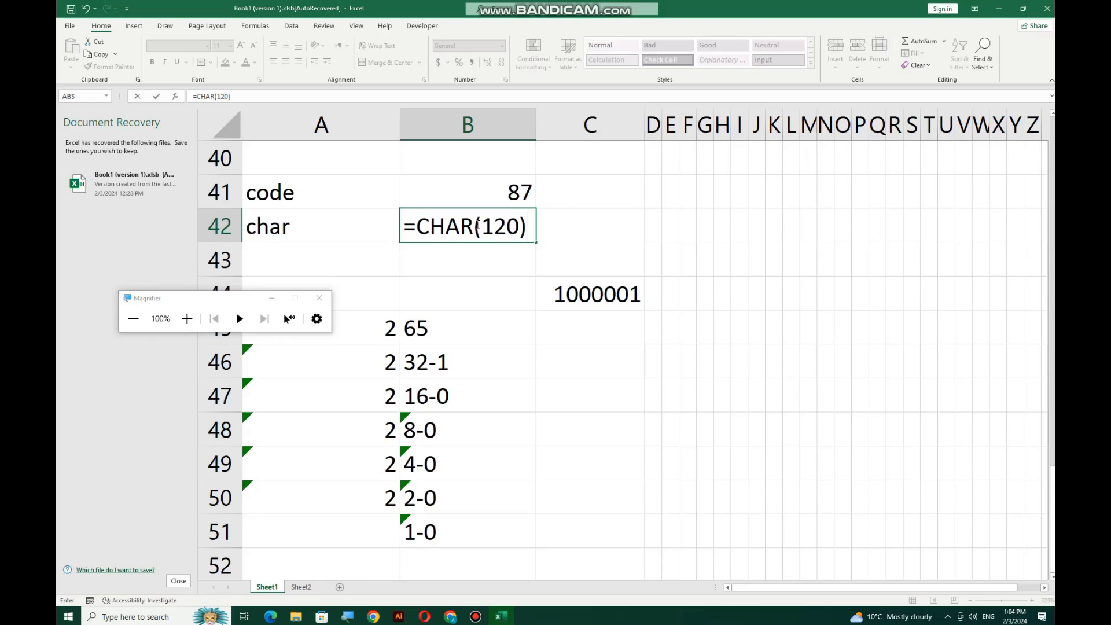
key("Return")
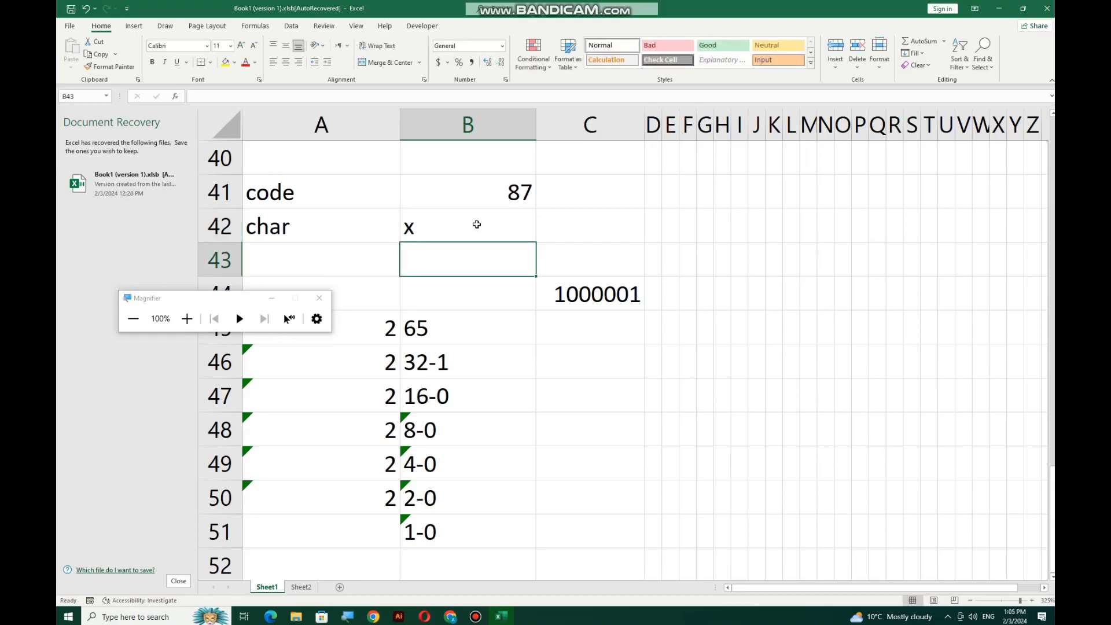
Change the CHAR code in B42 to 147
double_click(477, 224)
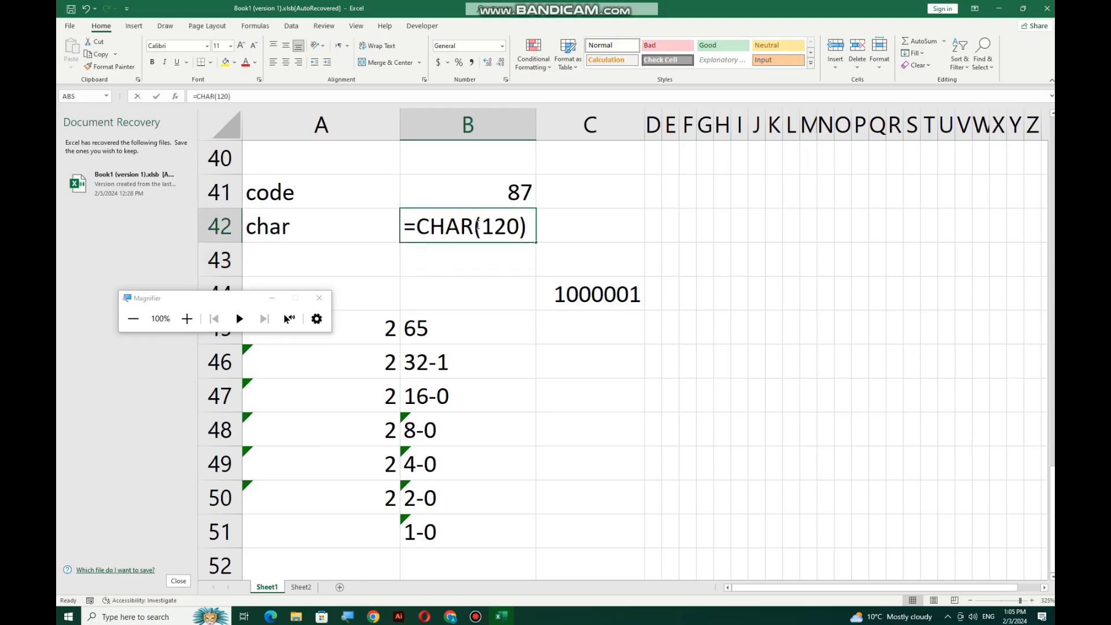
left_click_drag(519, 225, 496, 227)
type("47")
key("Return")
left_click(466, 229)
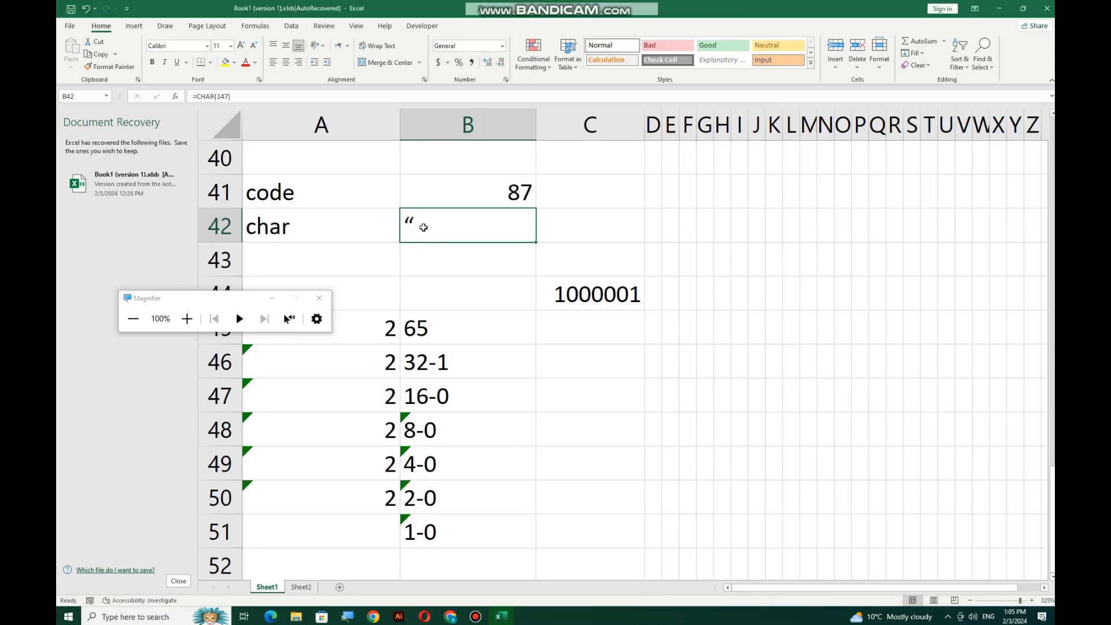
Change the CHAR code to 247, then to 237 so B42 shows í
double_click(422, 230)
left_click_drag(495, 227, 486, 227)
type("2")
key("Return")
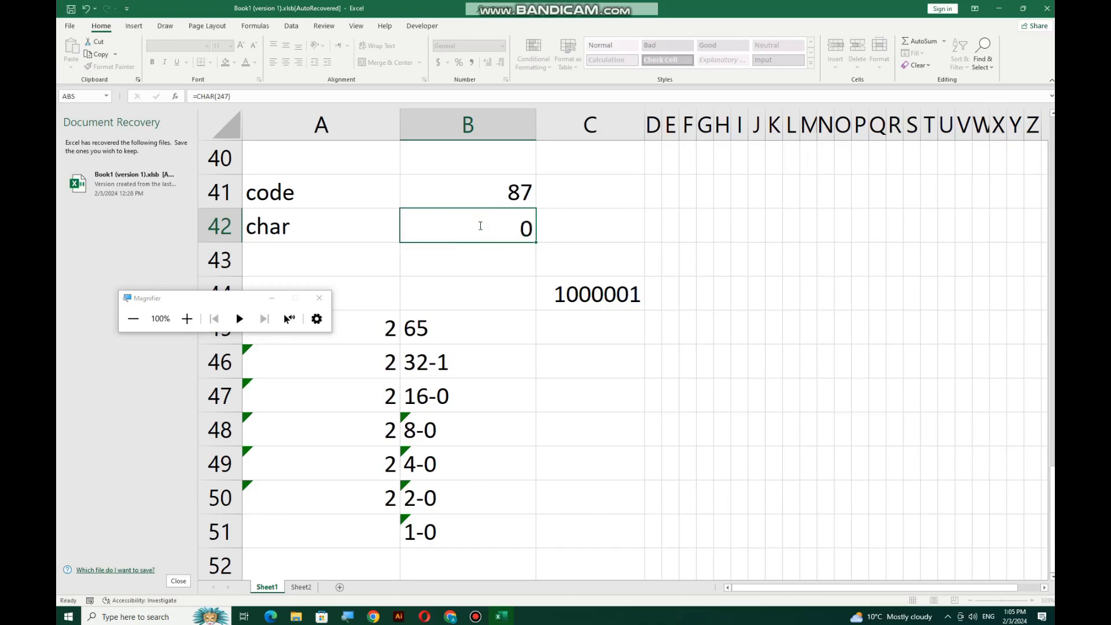
left_click(463, 219)
double_click(509, 226)
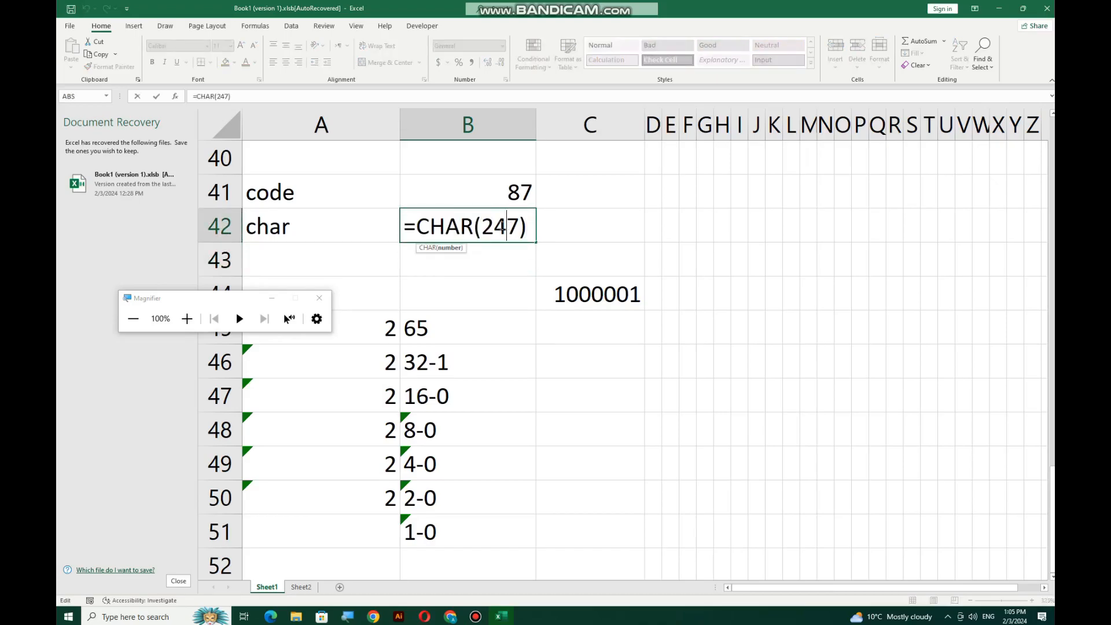
left_click_drag(494, 229, 505, 228)
type("3")
key("Return")
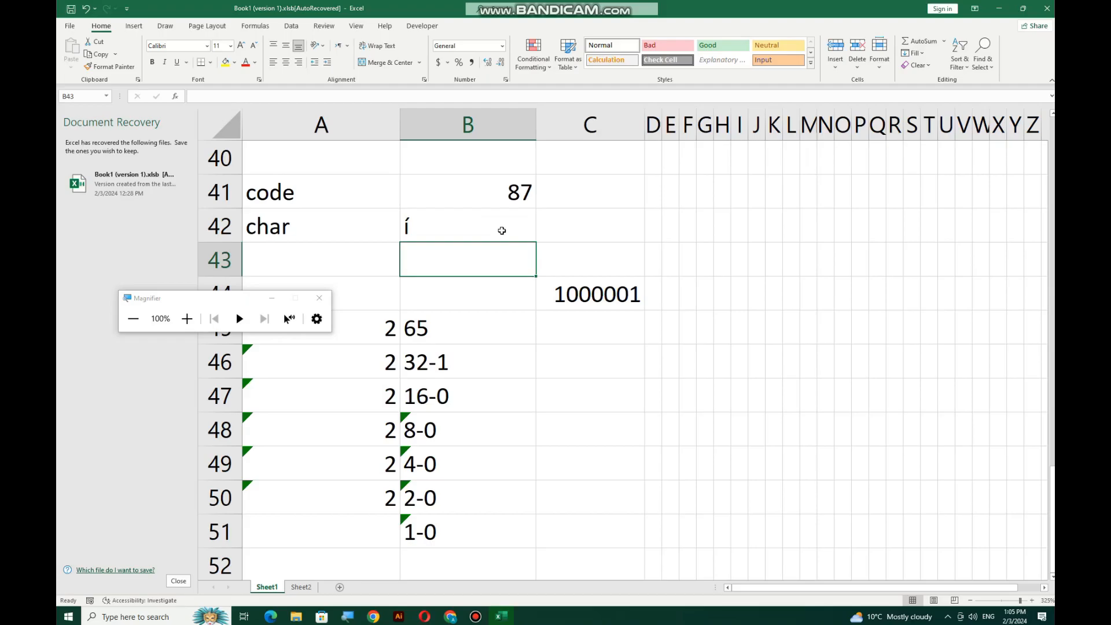
Add a blank Sheet3 after Sheet2 and close the Document Recovery pane
left_click(302, 587)
scroll(425, 393, "down", 3)
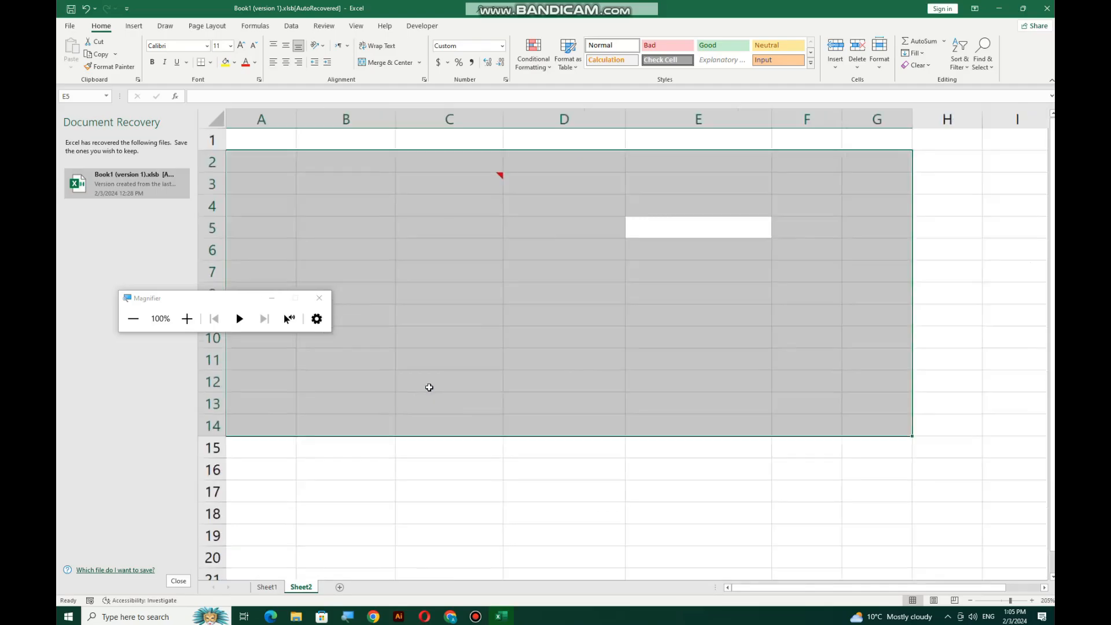
scroll(429, 387, "down", 1)
left_click(340, 587)
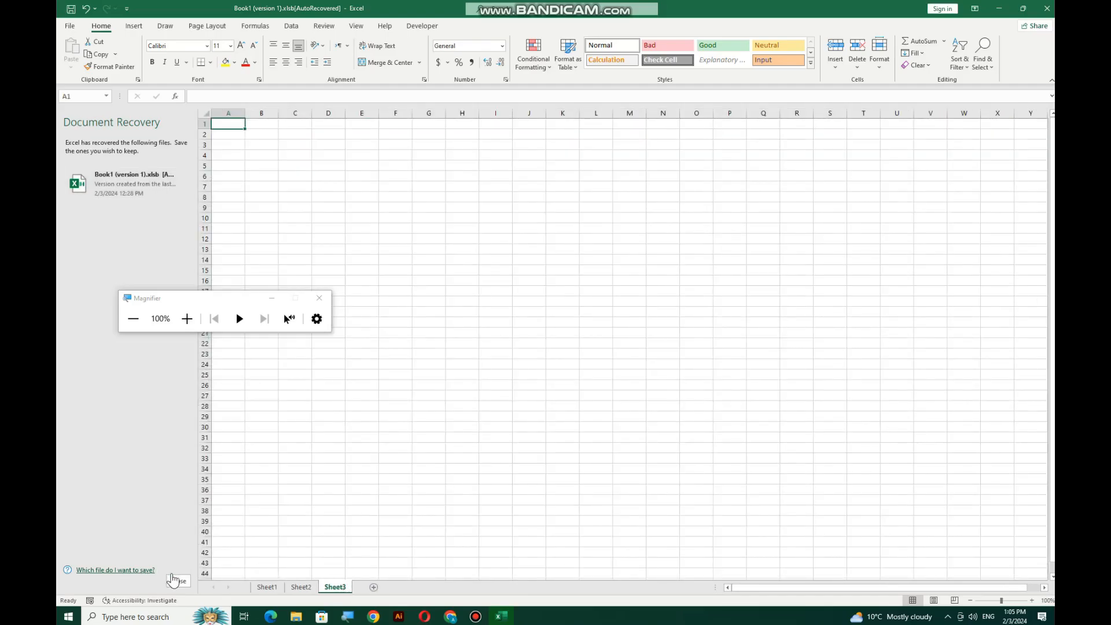
left_click(174, 579)
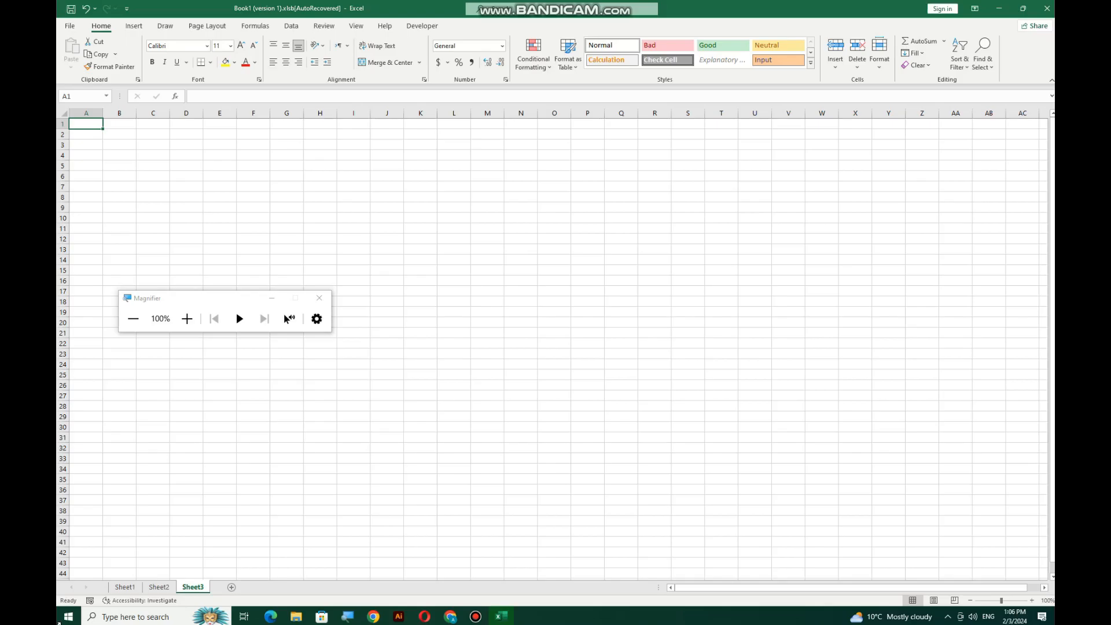
scroll(341, 220, "up", 15)
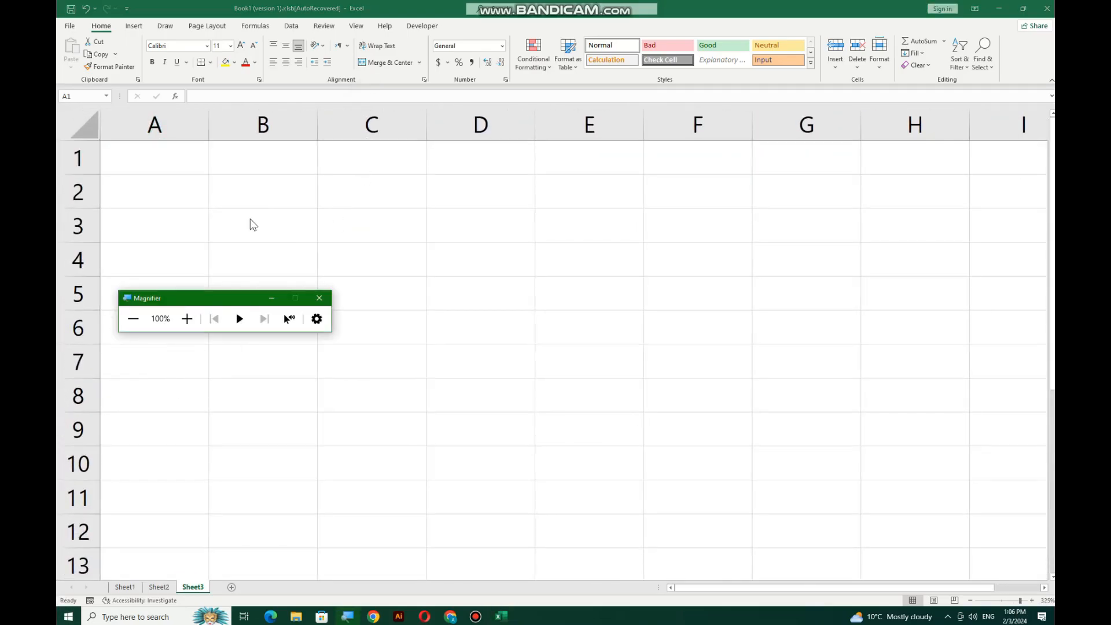
Enter the header SR NO. in A4 and narrow column A to fit it
left_click_drag(209, 300, 276, 58)
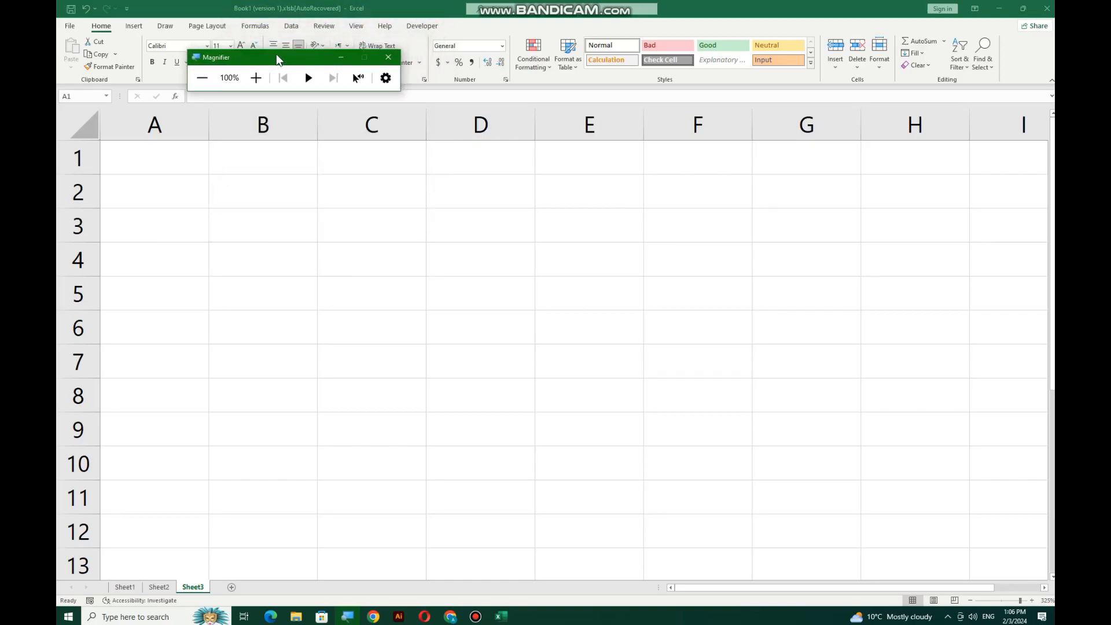
left_click(170, 256)
type("SR N")
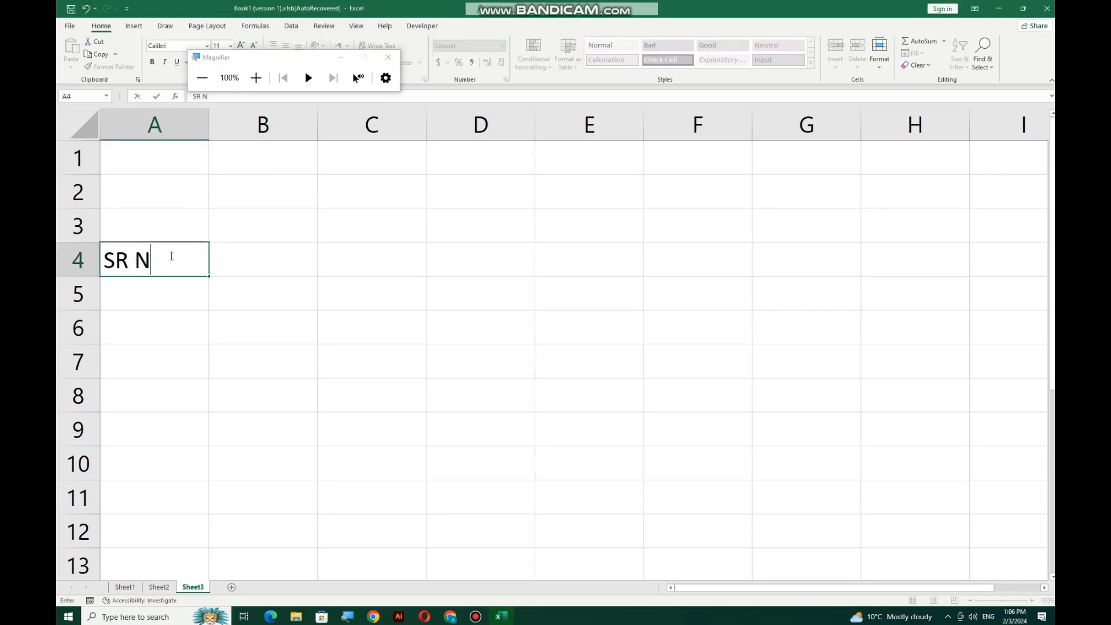
type("O.")
key("Return")
left_click(171, 256)
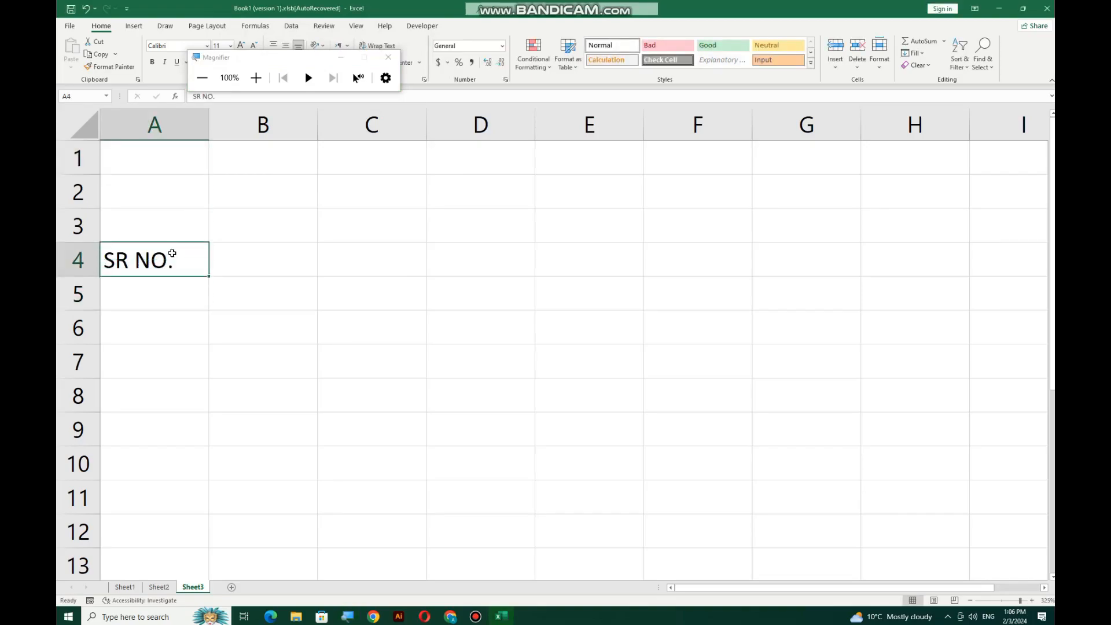
left_click_drag(209, 124, 176, 122)
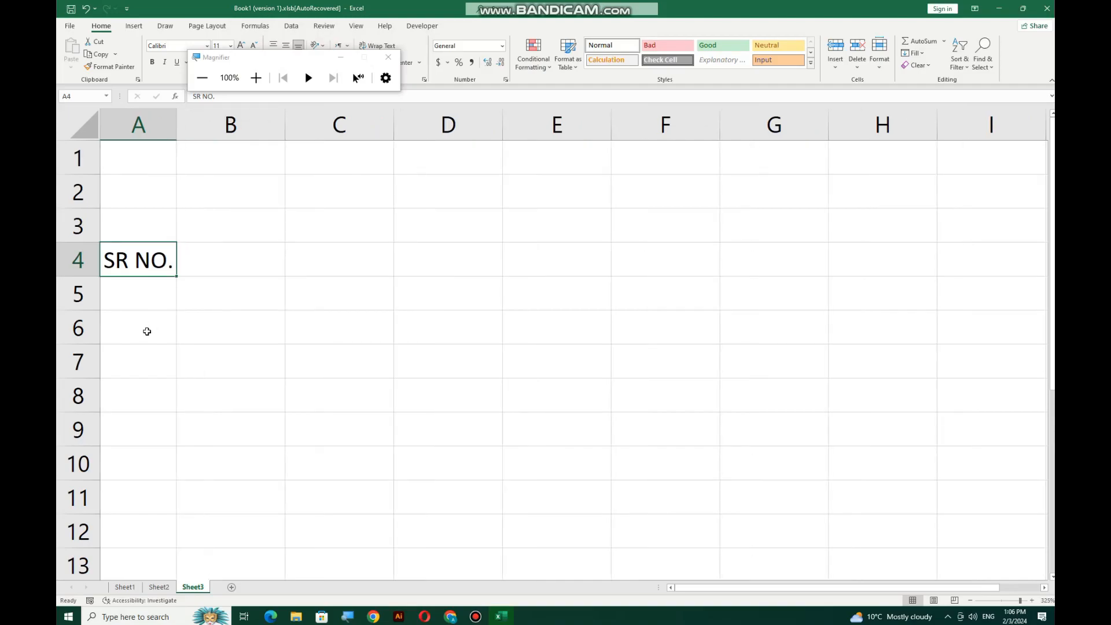
Fill serial numbers 1 to 10 down A5:A14 as a series and delete the extra 11 in A15
left_click(146, 296)
type("1")
key("Return")
left_click(162, 305)
left_click_drag(175, 310, 154, 503)
left_click(184, 520)
left_click(196, 545)
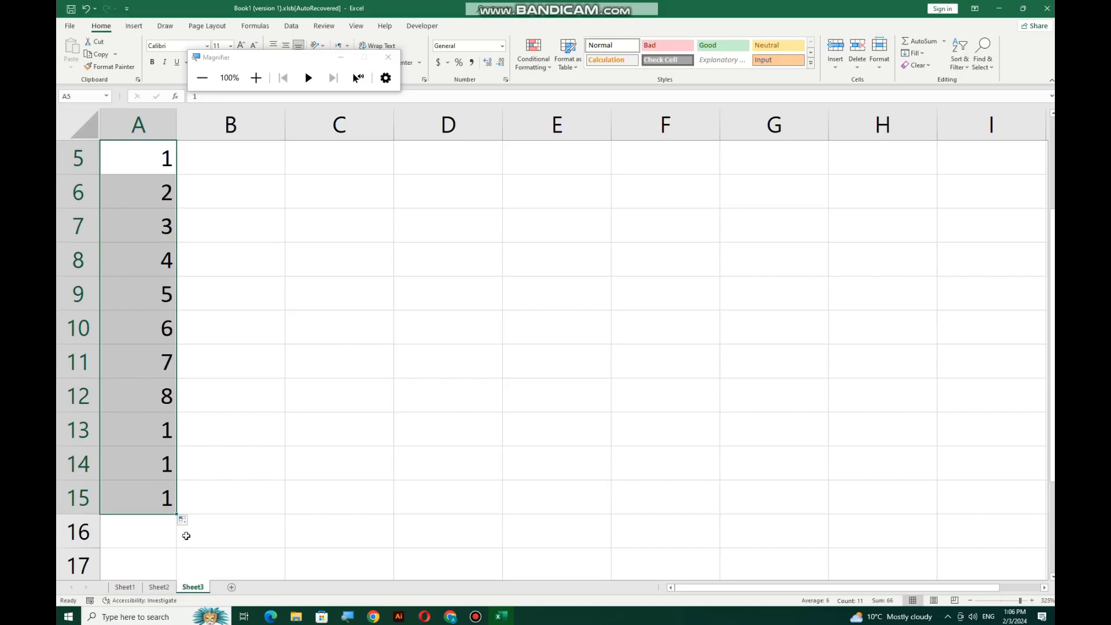
left_click(148, 491)
key("Delete")
scroll(149, 490, "up", 2)
scroll(149, 490, "down", 1)
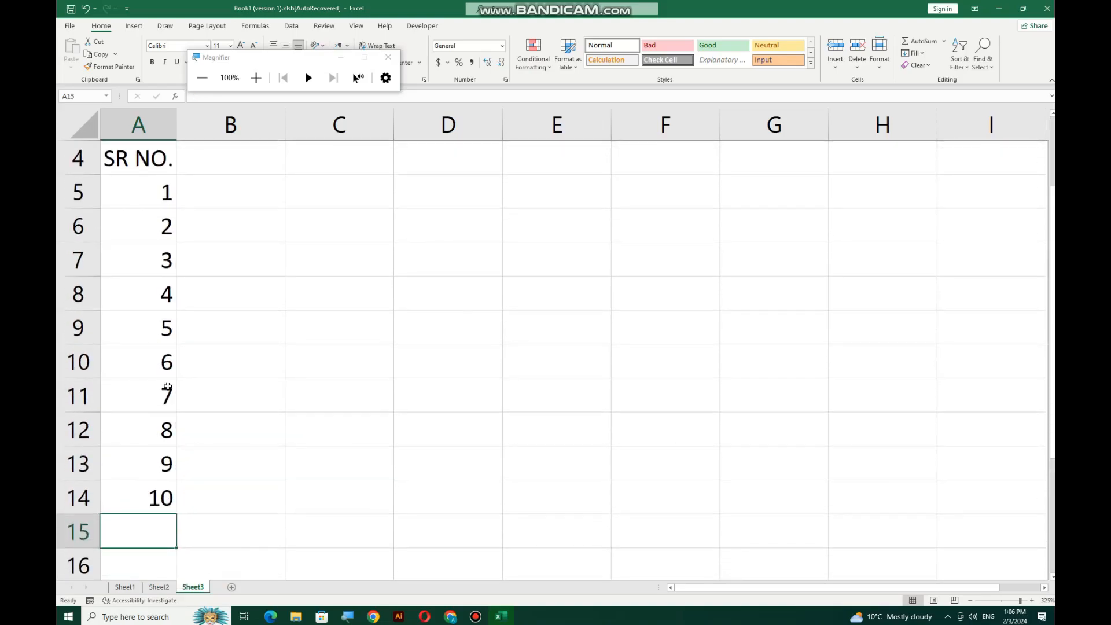
Type the headers Emp ID, Emp Name and CNIC into B4:D4
left_click(219, 159)
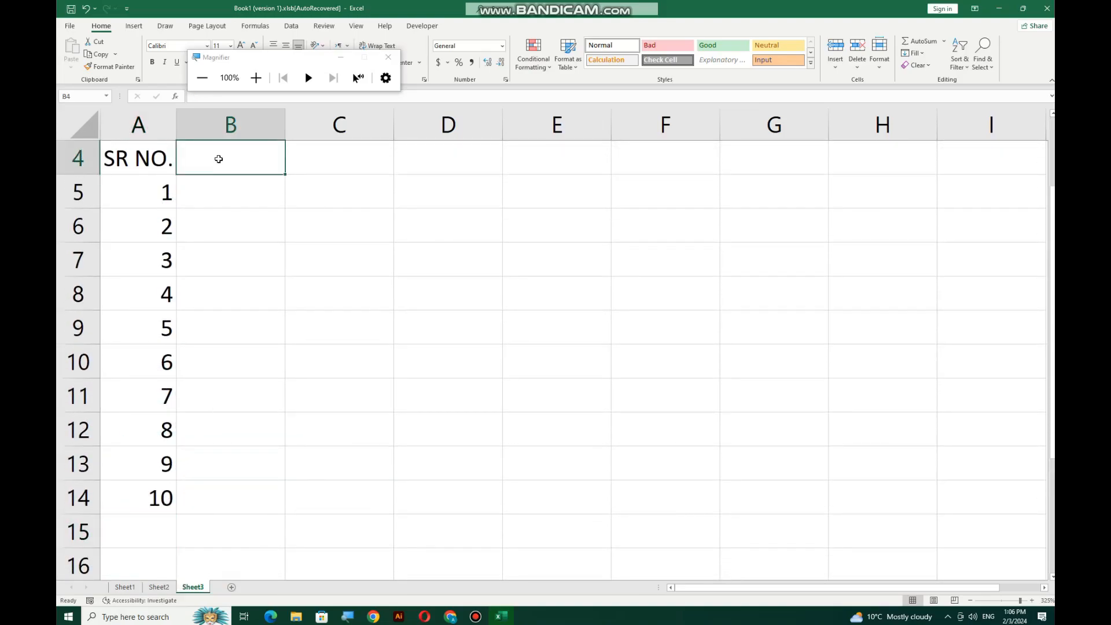
type("Emp ID")
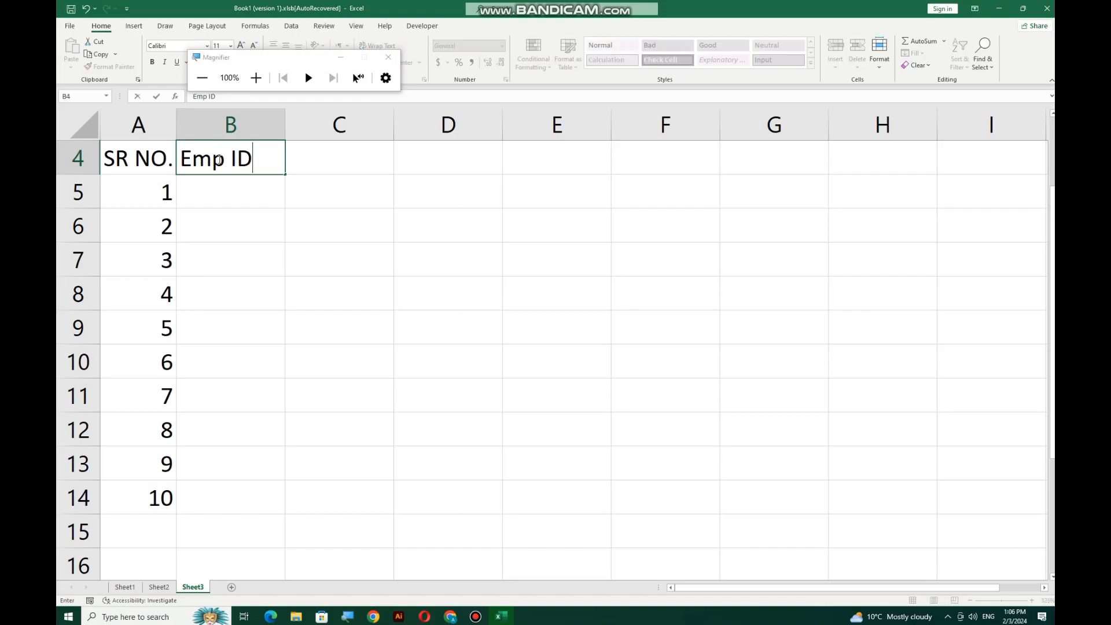
key("Tab")
type("Emp ")
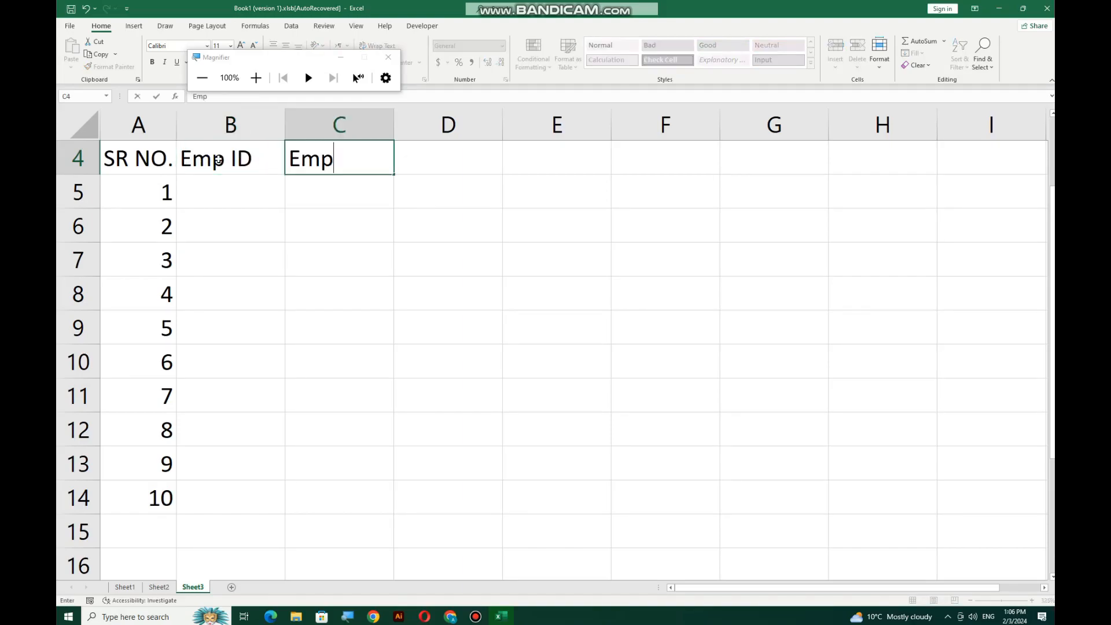
type("Name")
key("Tab")
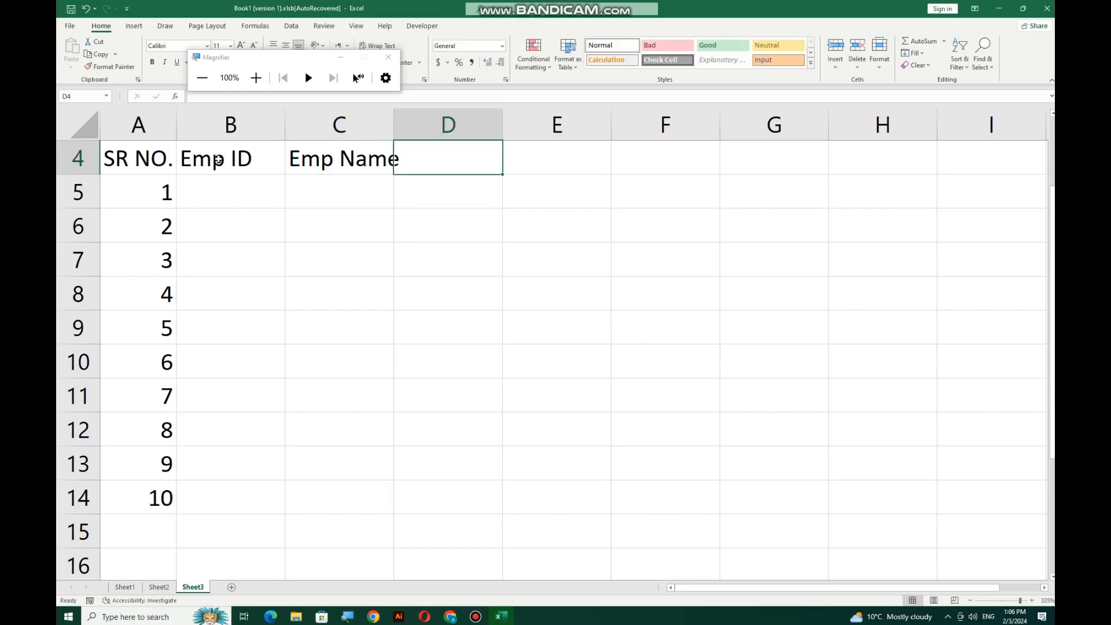
type("CNIC")
key("Tab")
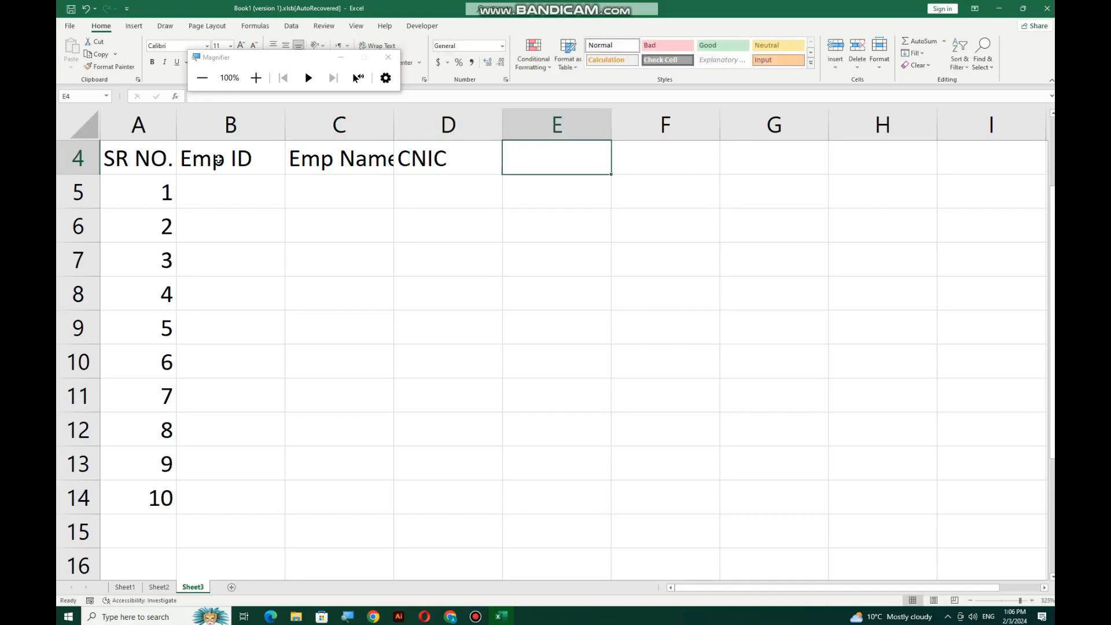
Add the headers Gender, Mobile Network and Mobile NO in E4:G4
type("M")
key("BackSpace")
type("Ge")
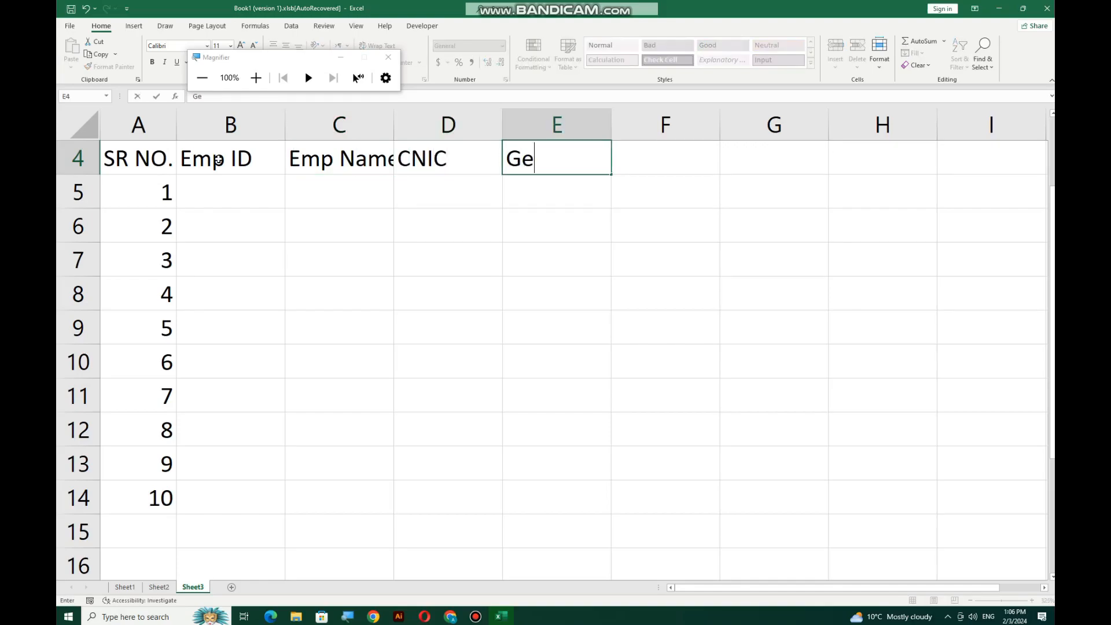
type("nder")
key("Tab")
type("Mobile No")
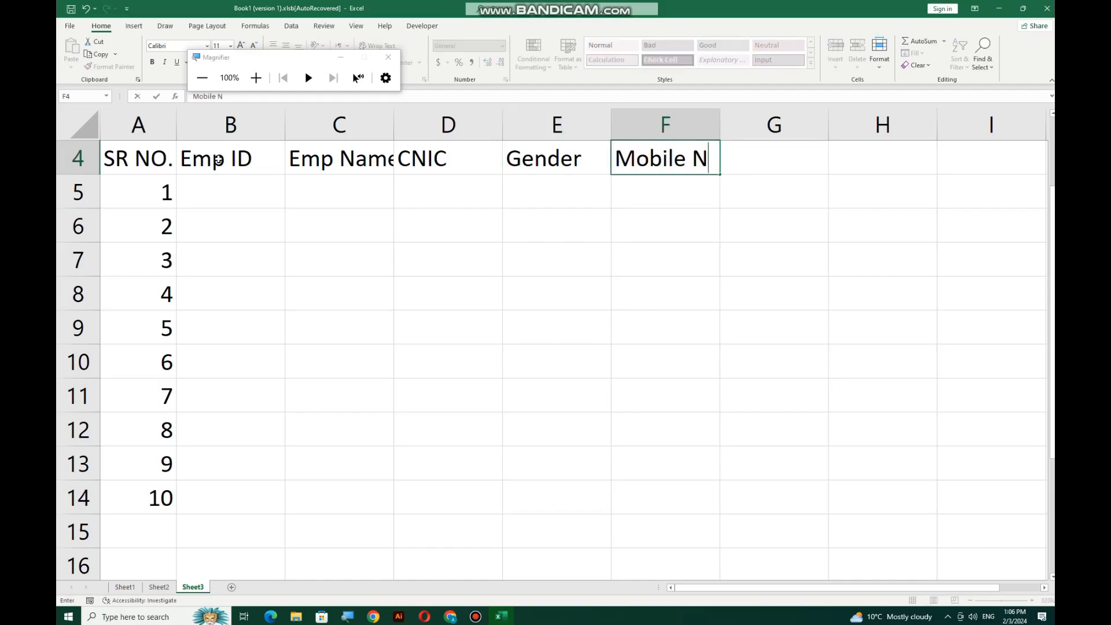
key("BackSpace")
type("et work")
key("Tab")
type("Mobile NO")
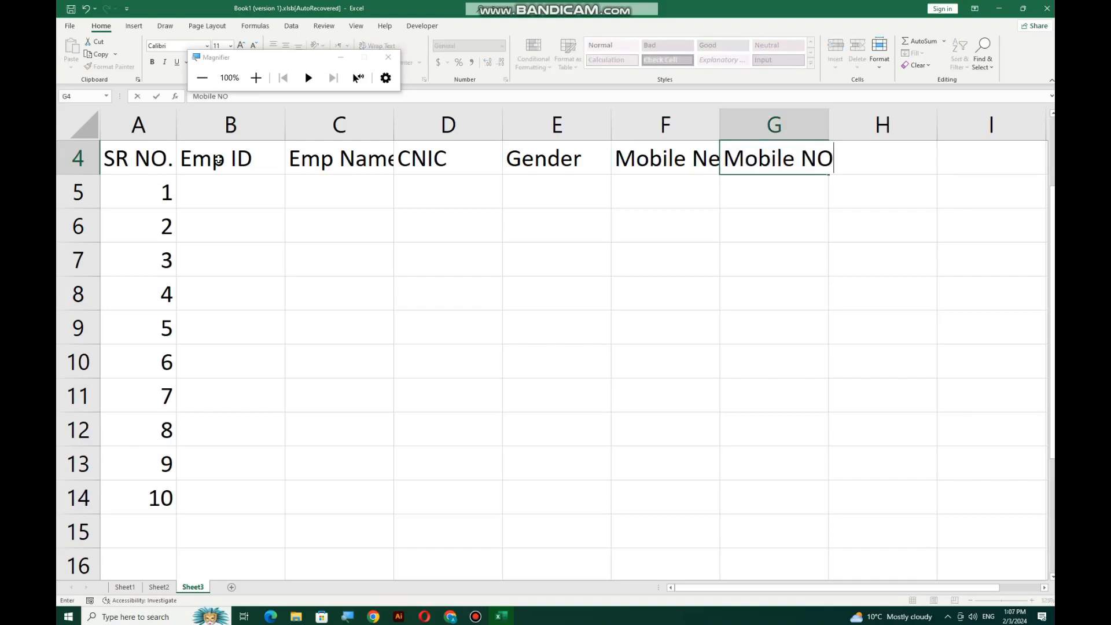
key("Return")
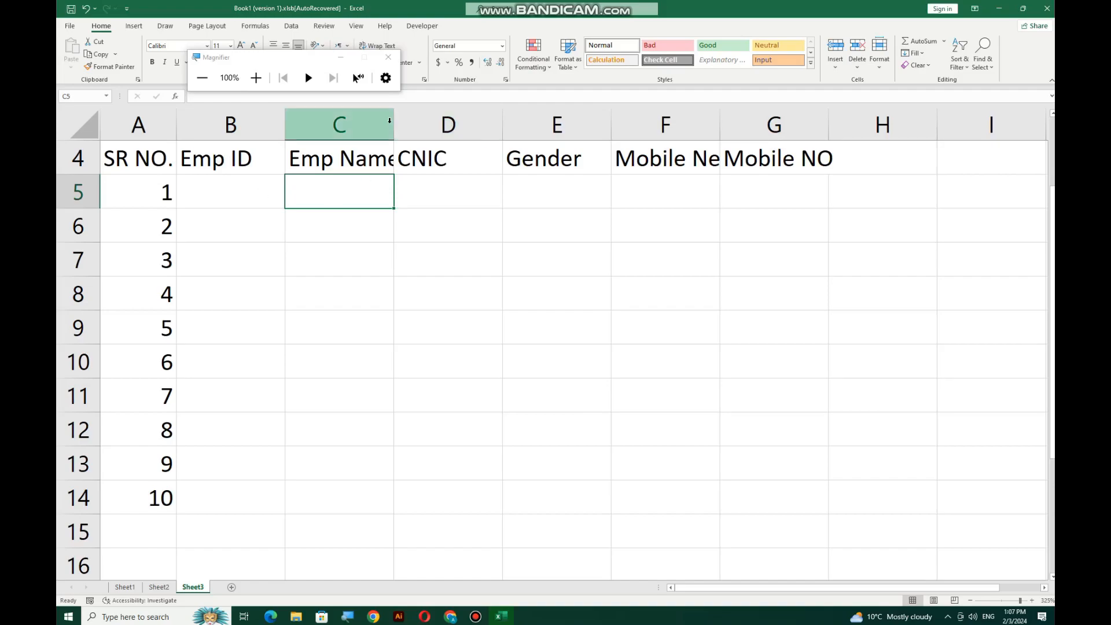
Widen columns B, C, D and F to fit Emp ID, Emp Name, CNIC and Mobile Network
left_click_drag(391, 123, 443, 122)
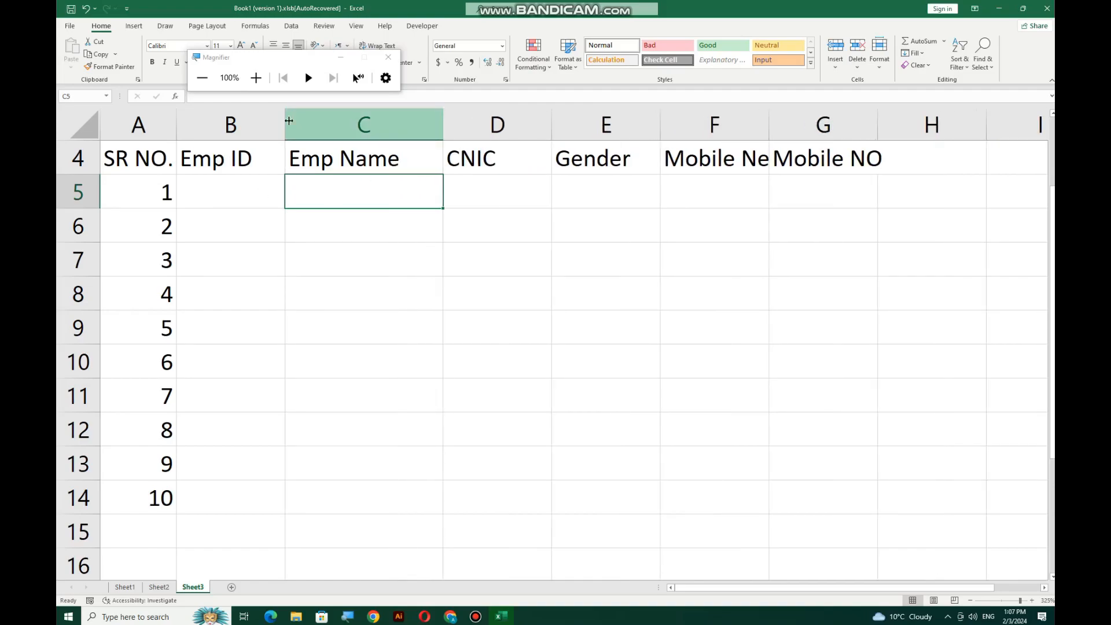
left_click_drag(280, 118, 313, 117)
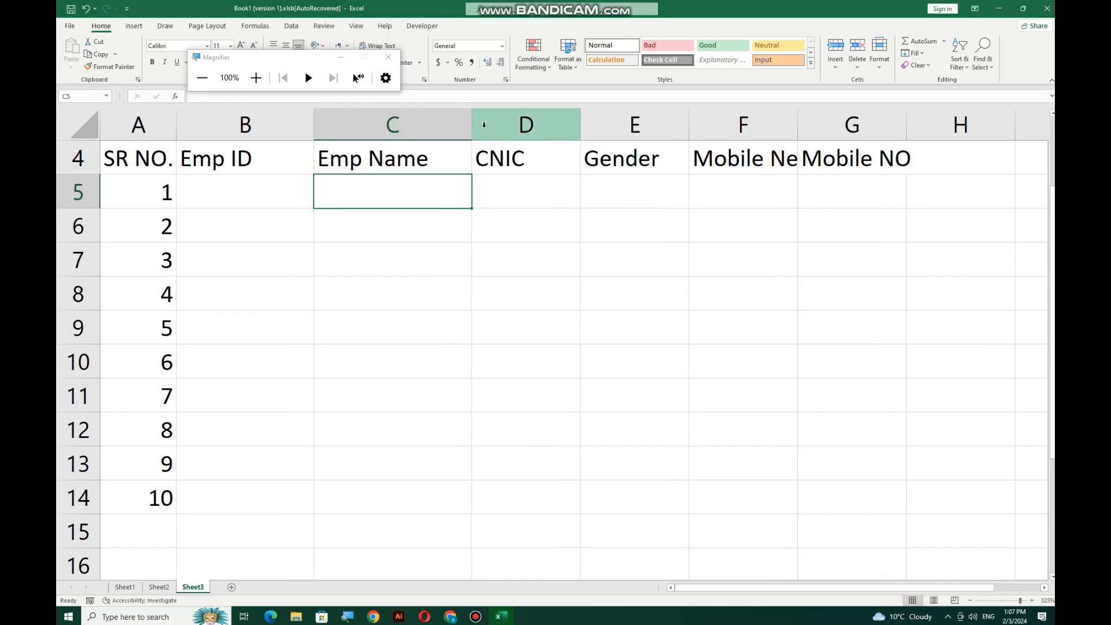
left_click_drag(580, 115, 634, 120)
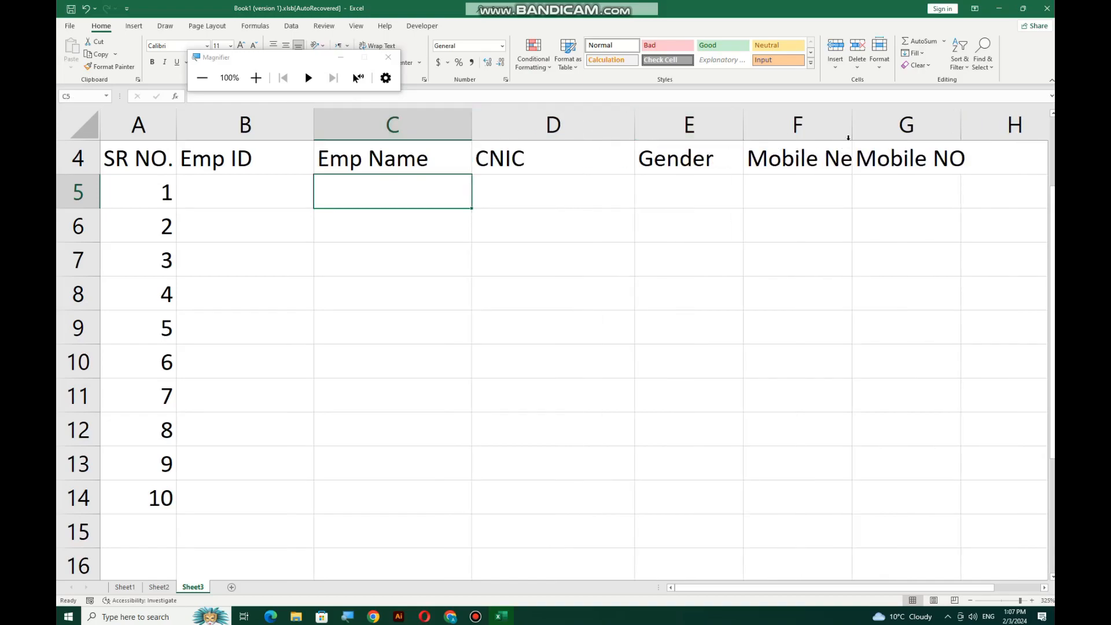
left_click_drag(851, 116, 908, 116)
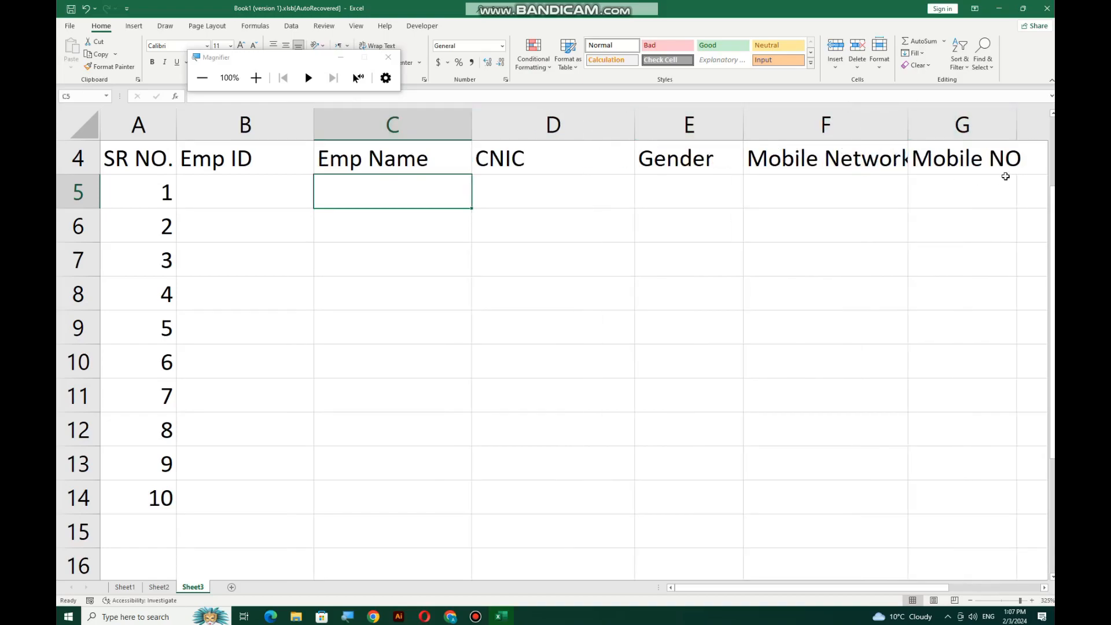
Shrink the A4:G14 table text to font size 8, then select serial numbers A5:A14
left_click_drag(961, 155, 155, 501)
left_click(254, 45)
left_click(253, 45)
left_click(253, 45)
left_click(553, 259)
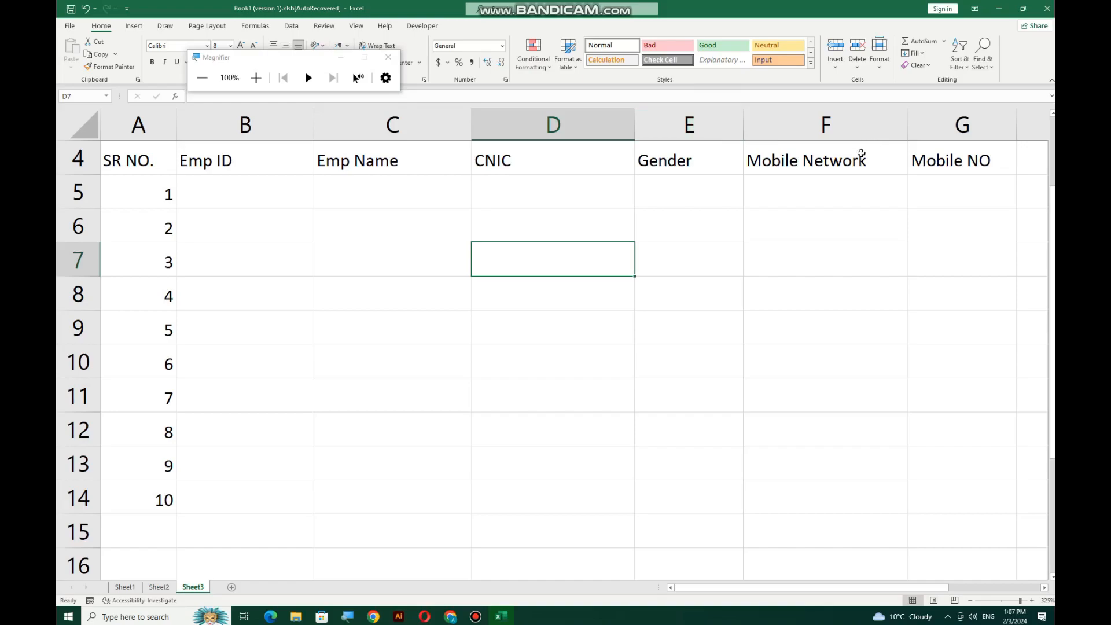
left_click(223, 180)
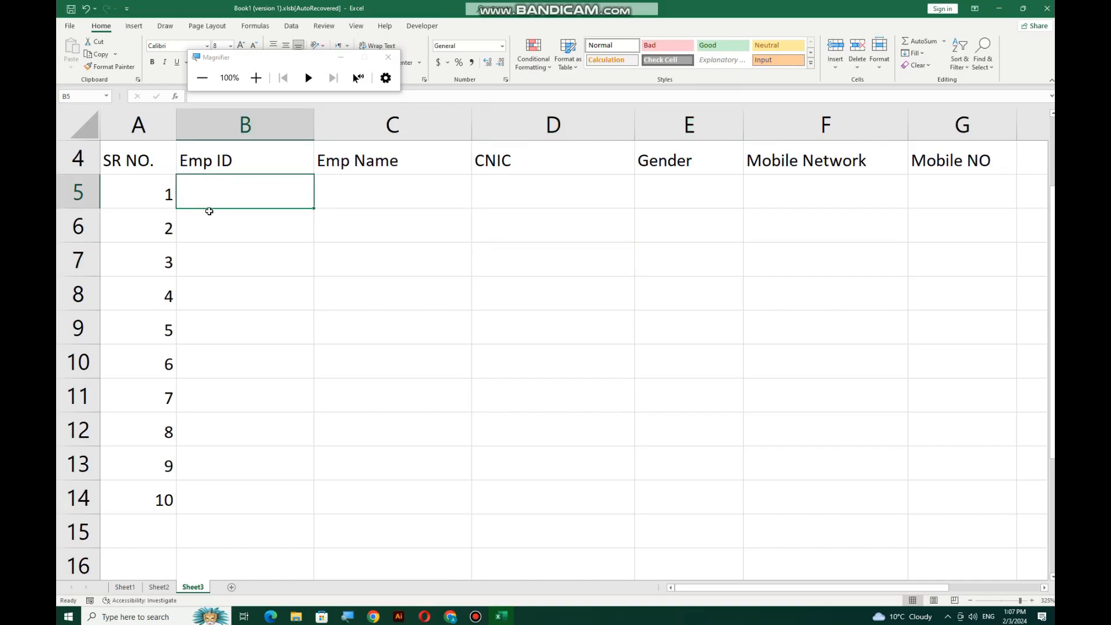
left_click(137, 186)
left_click_drag(137, 186, 159, 497)
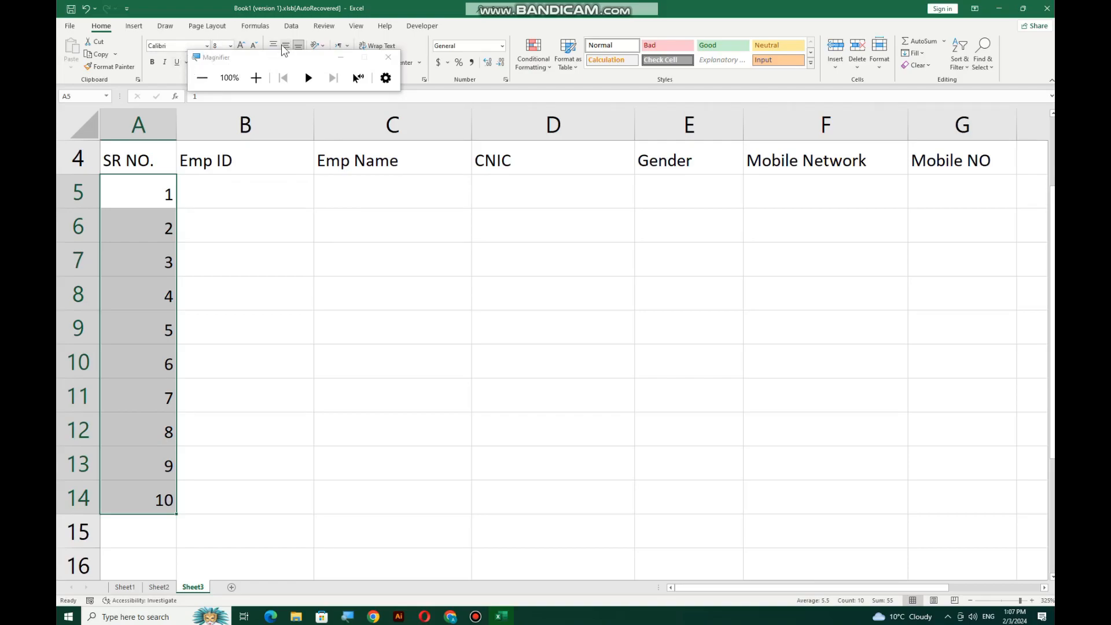
Left-align the serial numbers and type the first three employee names into C5:C7
left_click_drag(270, 59, 269, 84)
left_click(273, 62)
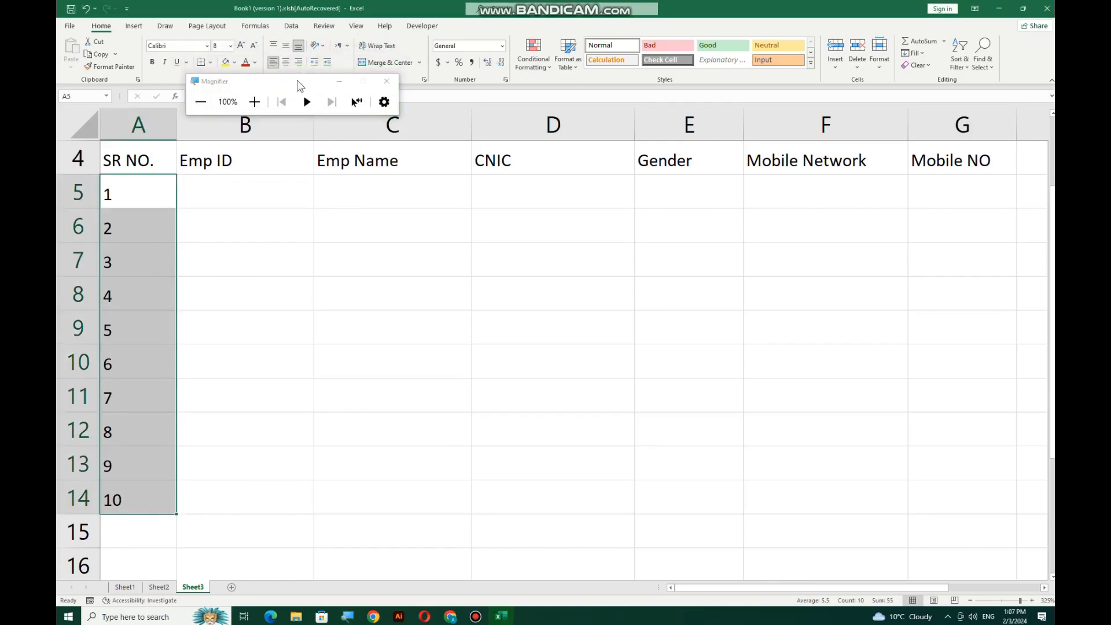
left_click(357, 216)
left_click(344, 194)
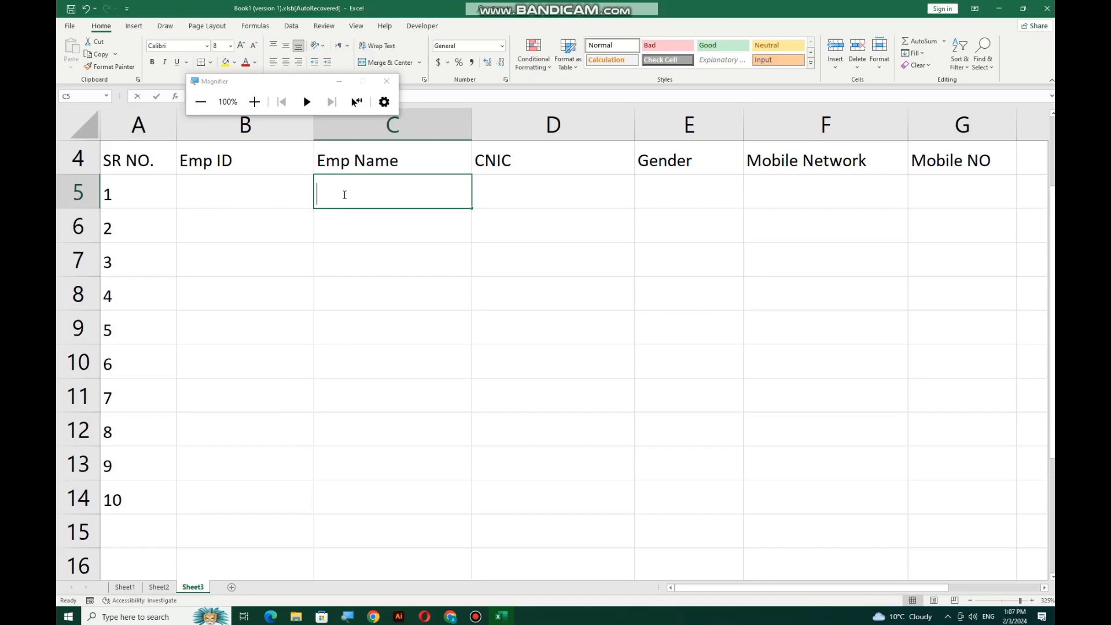
key("Return")
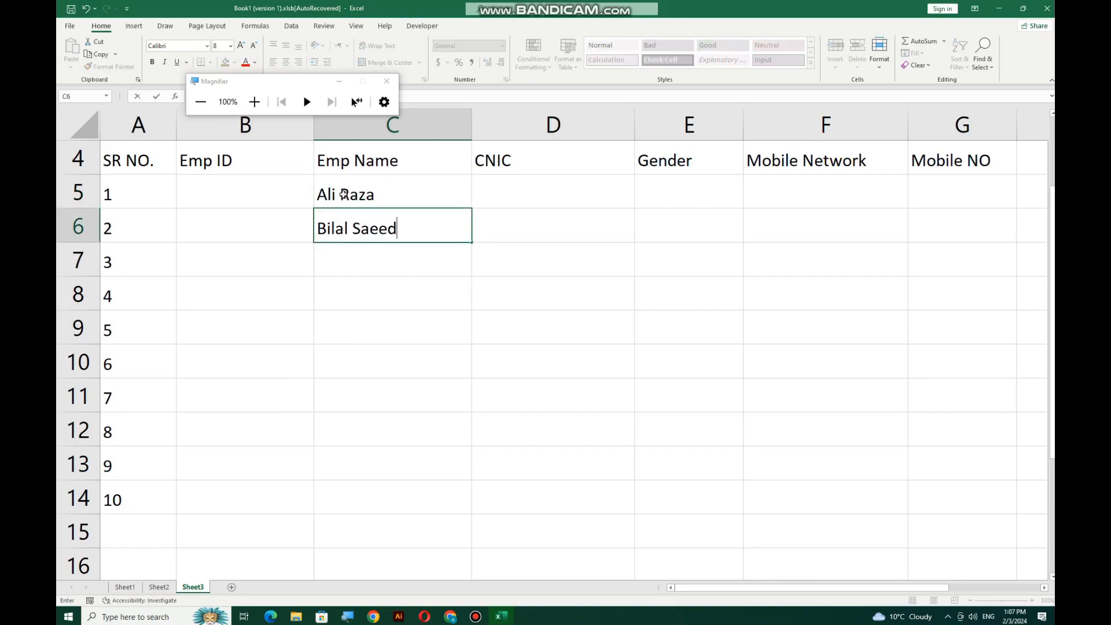
key("Return")
type("Sa")
key("BackSpace")
key("BackSpace")
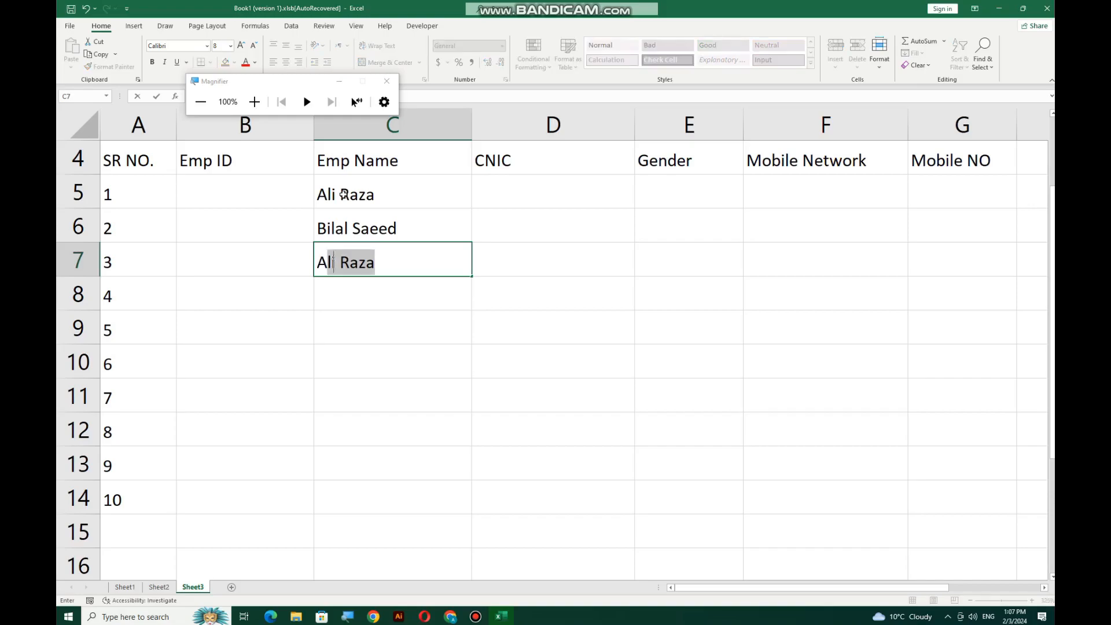
key("Return")
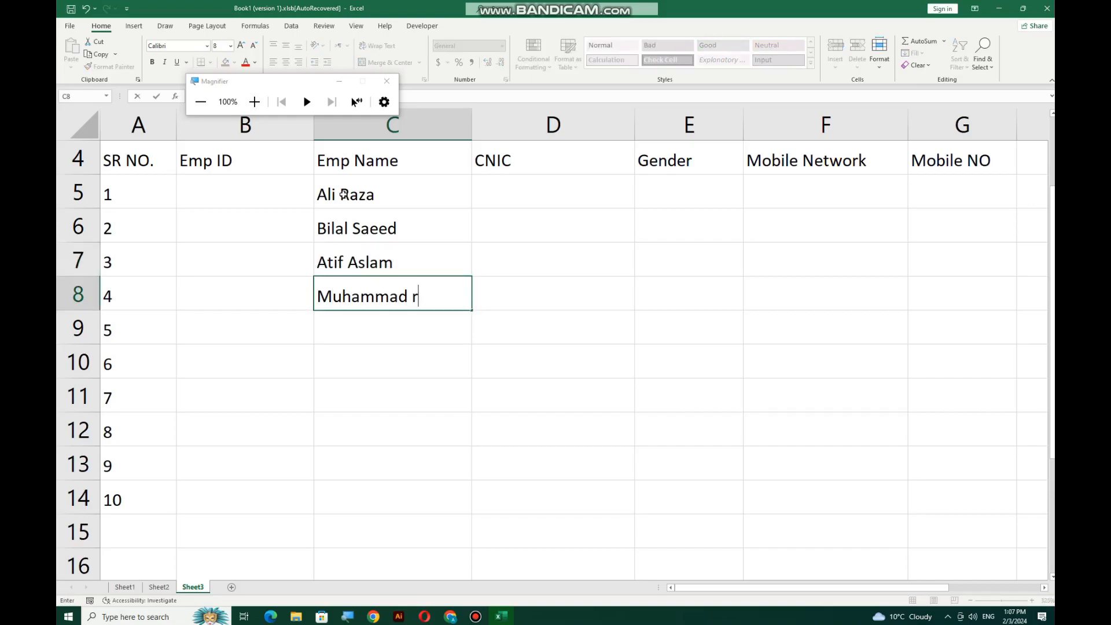
Enter the fourth through seventh employee names in C8:C11
key("Return")
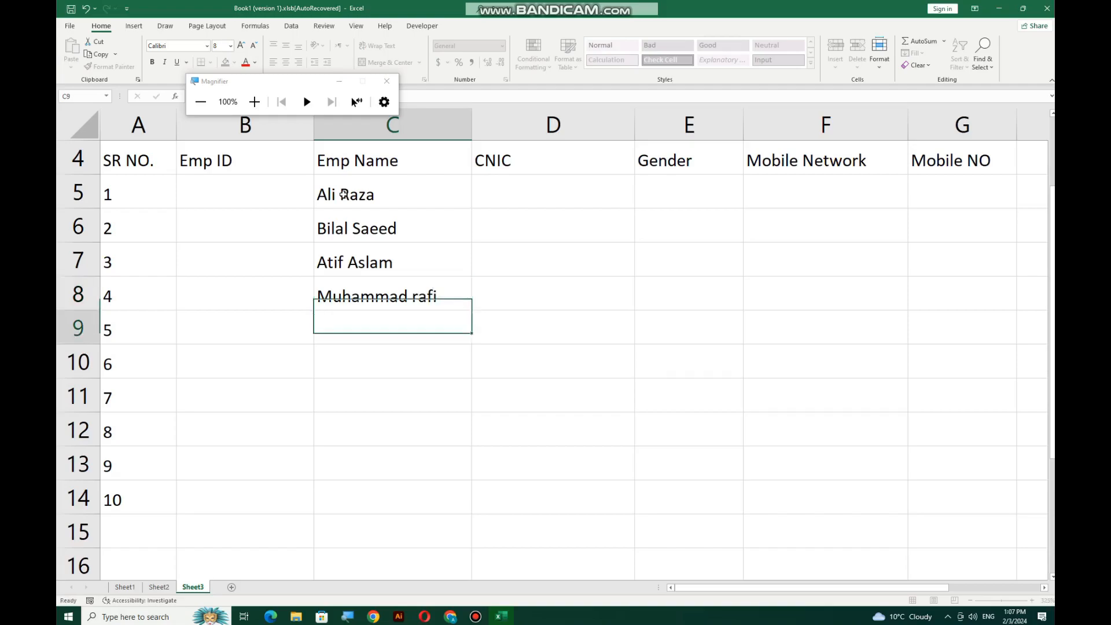
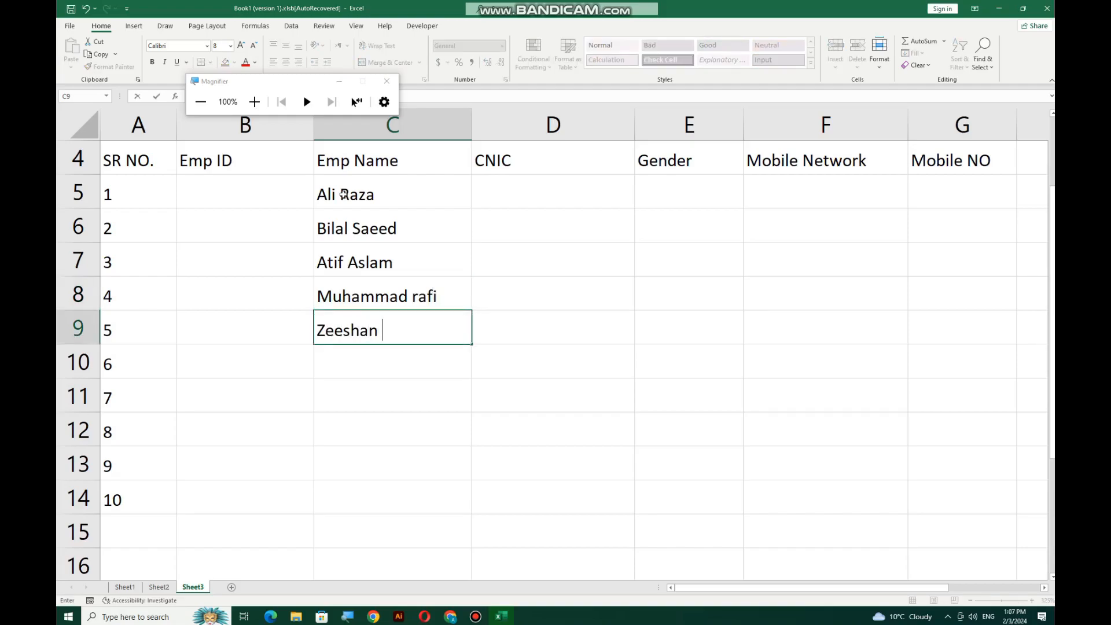
key("Return")
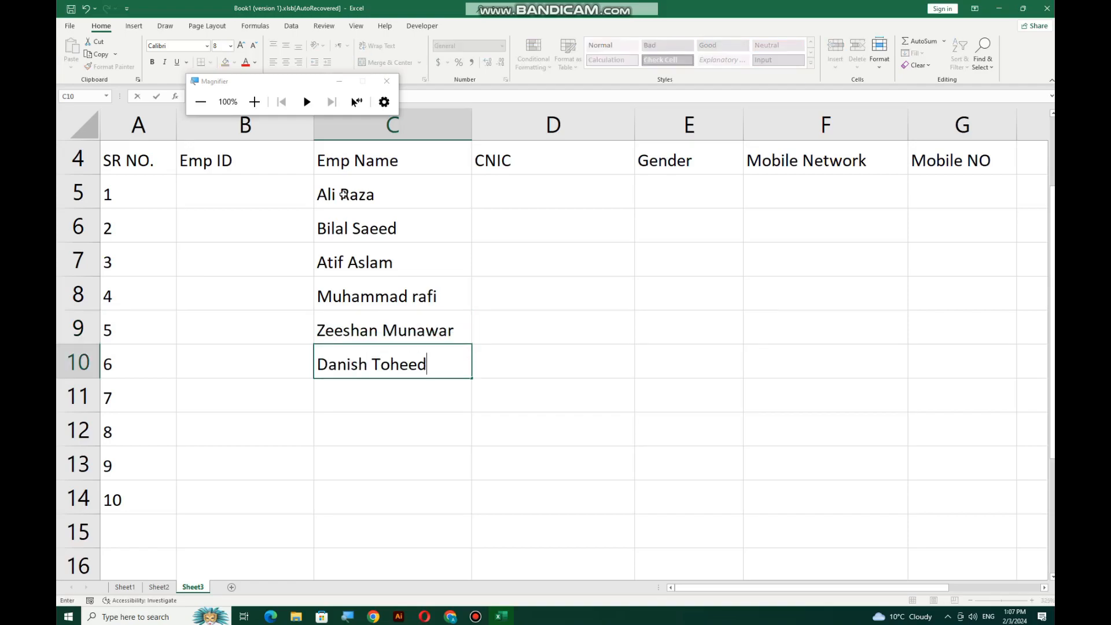
key("Return")
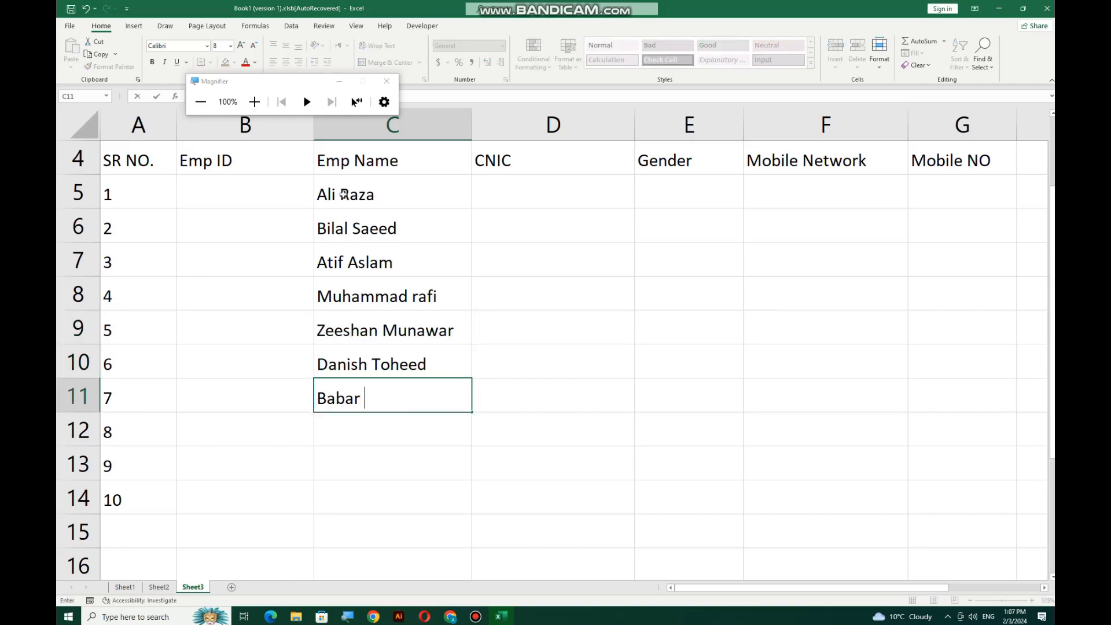
key("Return")
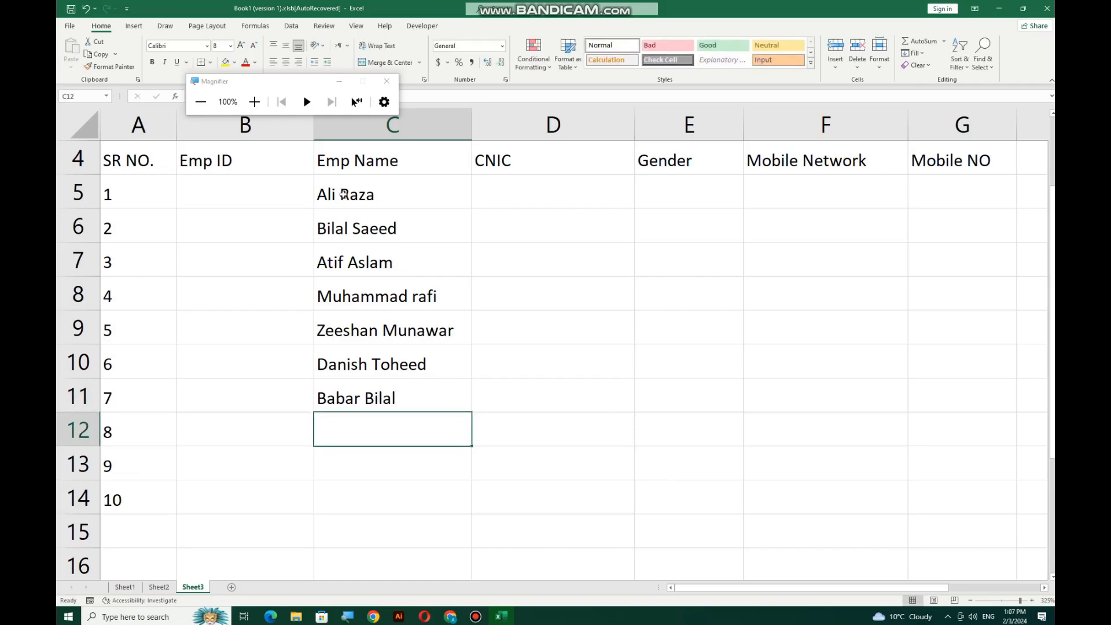
Enter the last three employee names in C12:C14
key("Return")
key("Return")
key("Return")
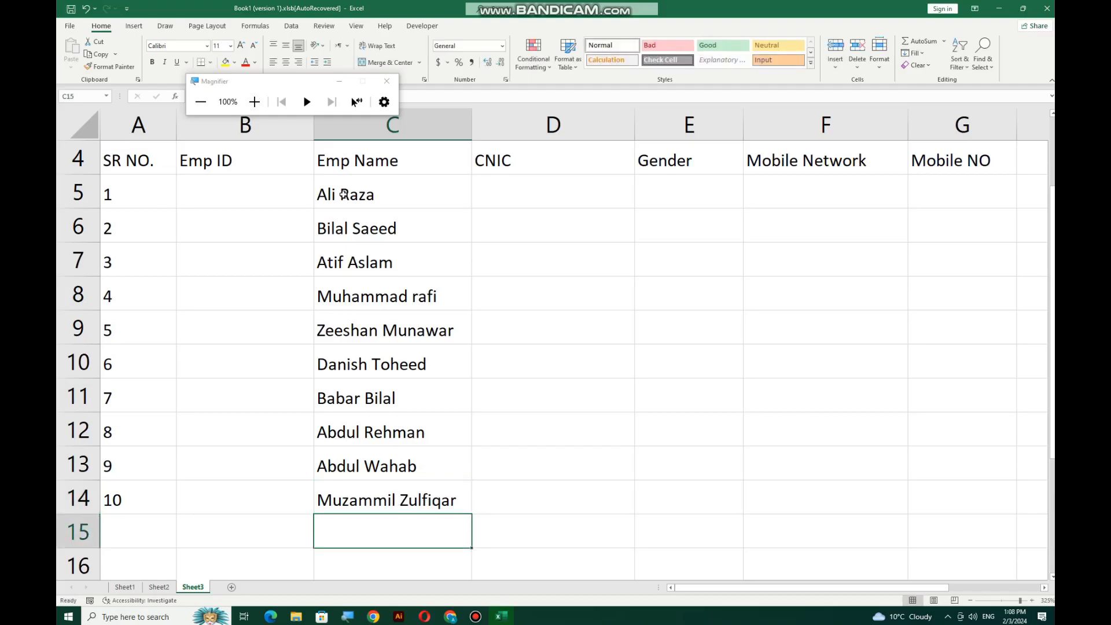
left_click_drag(350, 185, 365, 492)
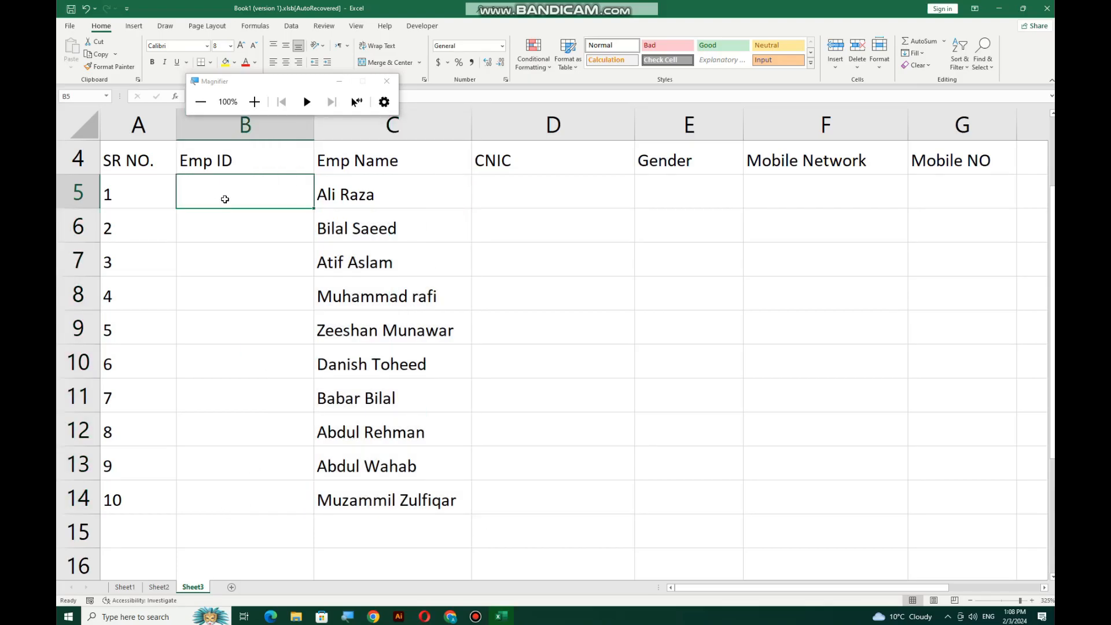
type("1456123")
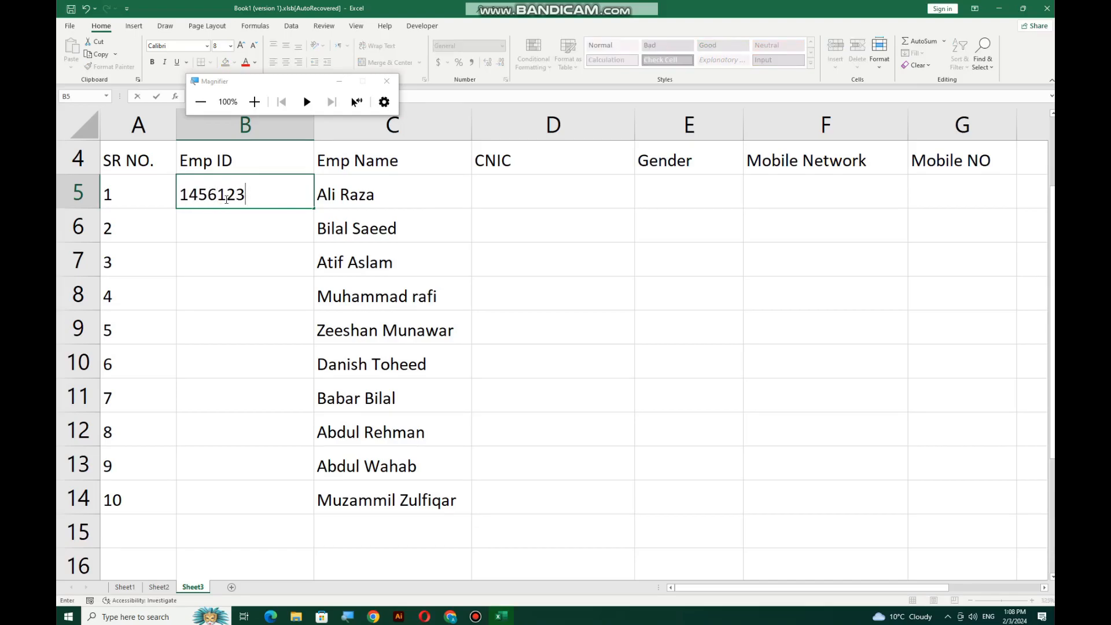
key("BackSpace")
key("BackSpace")
key("BackSpace")
key("BackSpace")
key("BackSpace")
key("BackSpace")
key("BackSpace")
left_click(260, 293)
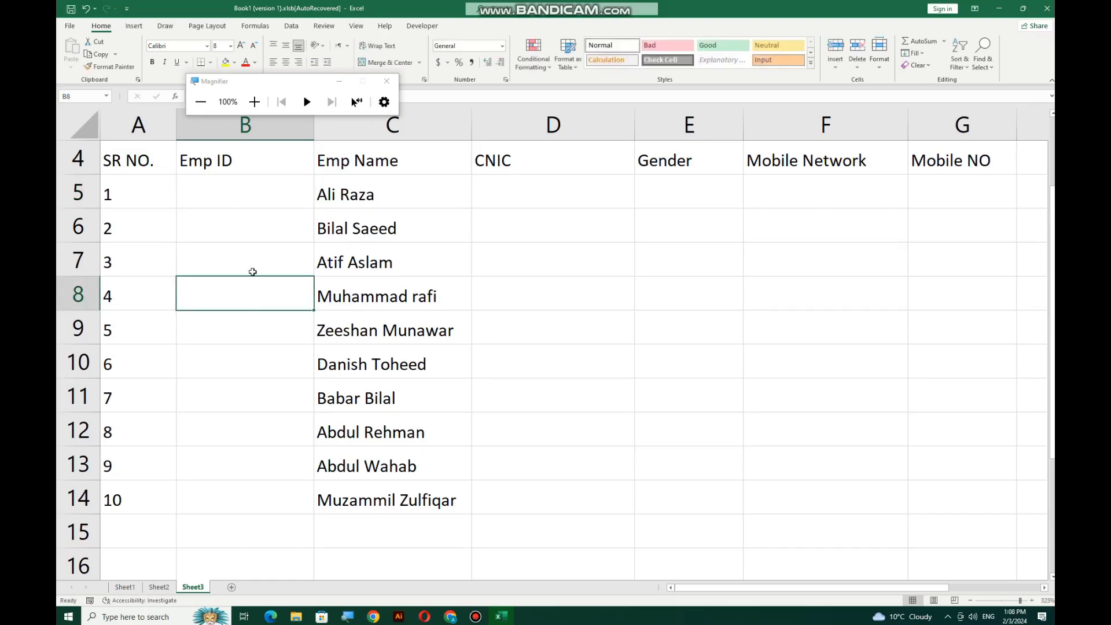
scroll(255, 208, "up", 5)
scroll(280, 229, "up", 2)
scroll(278, 227, "down", 2)
Replace the typed ACI1456A entry in B5 with the formula ="ACI"
left_click(273, 209)
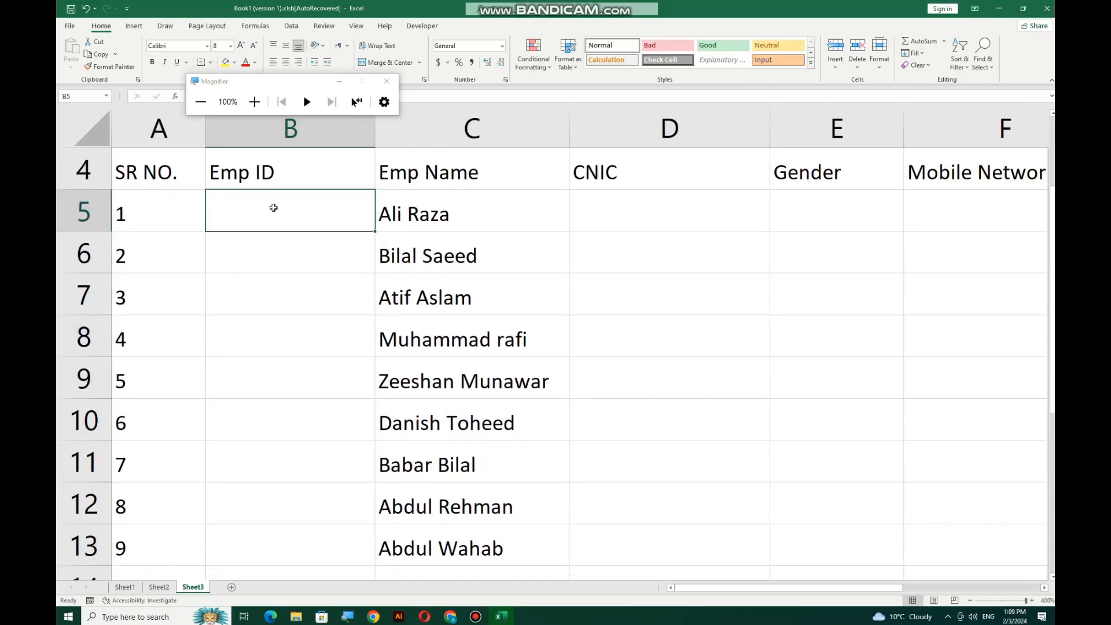
type("ACI")
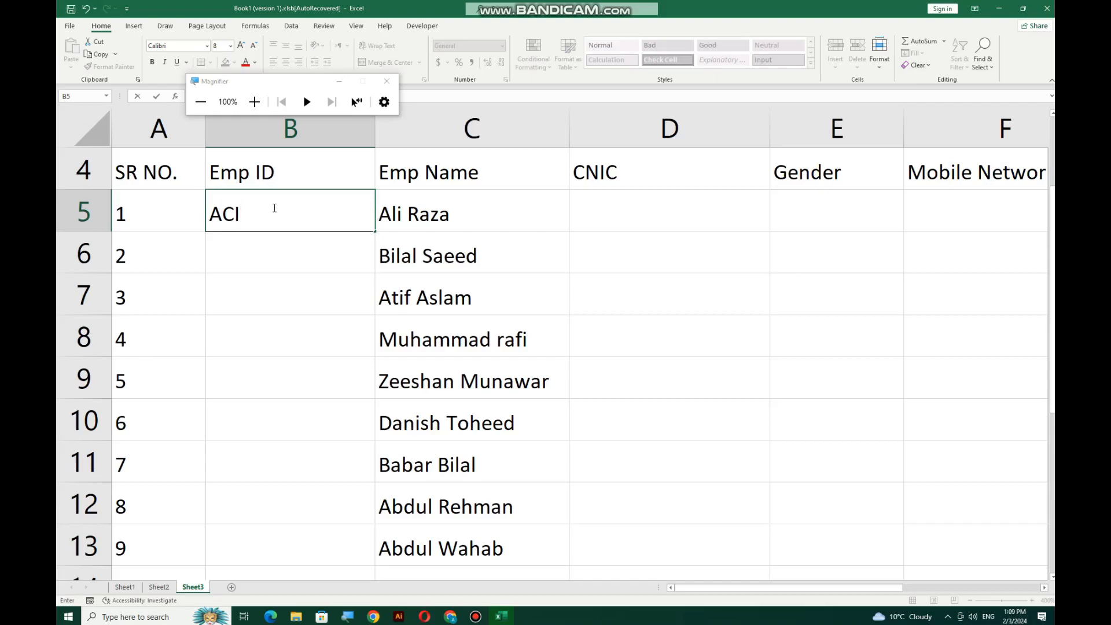
type("1456A")
key("BackSpace")
key("BackSpace")
key("BackSpace")
type("C")
key("BackSpace")
key("BackSpace")
key("BackSpace")
key("BackSpace")
key("BackSpace")
key("BackSpace")
key("BackSpace")
key("BackSpace")
type("=")
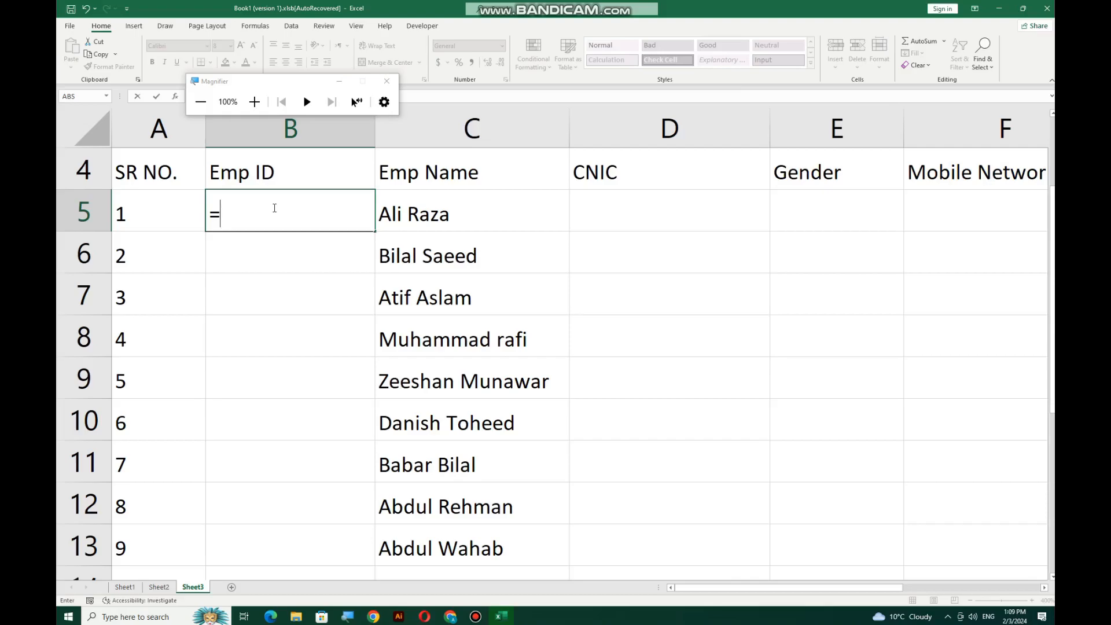
type("\"ACI\"")
key("Return")
Extend B5's formula to ="ACI"&RANDBETWEEN(1000,9999), correcting the lower bound to 1000
left_click(273, 207)
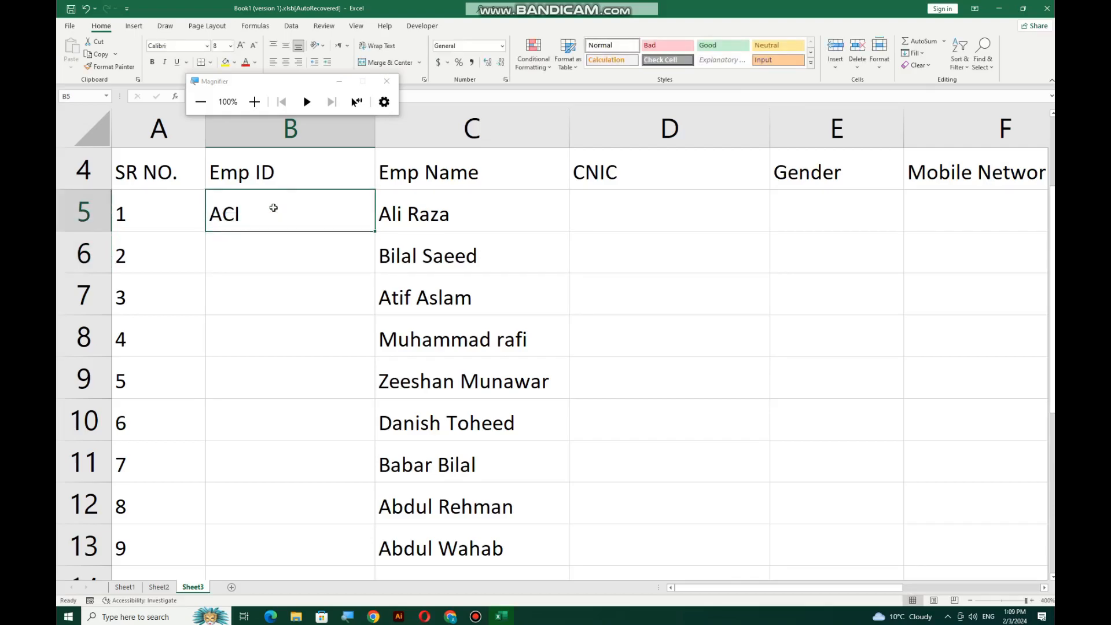
double_click(274, 208)
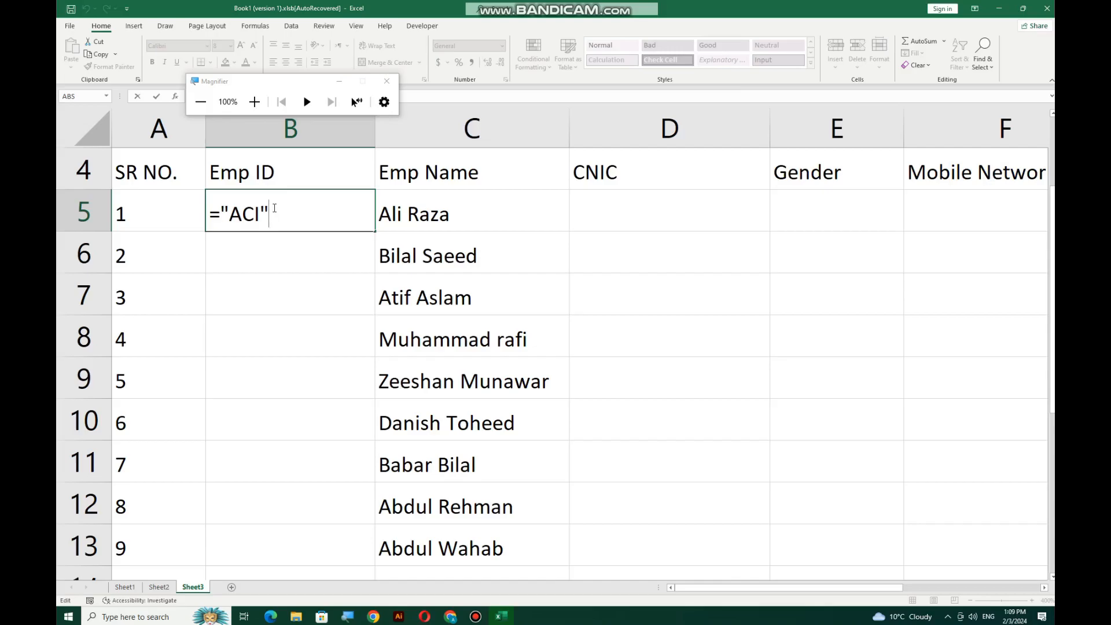
type("&Rand")
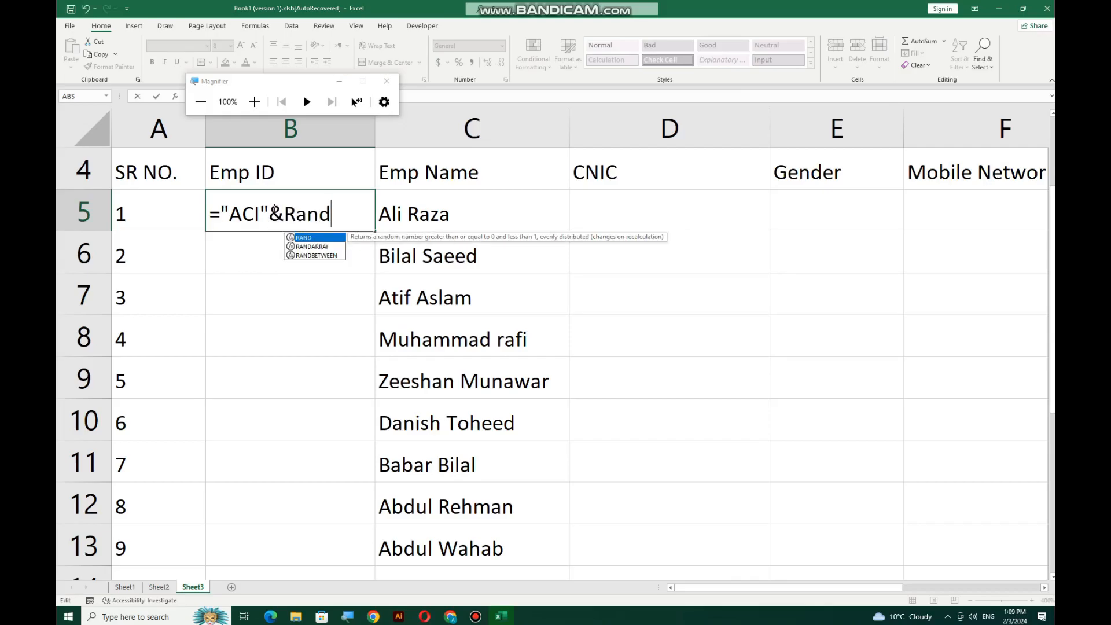
type("be")
key("Tab")
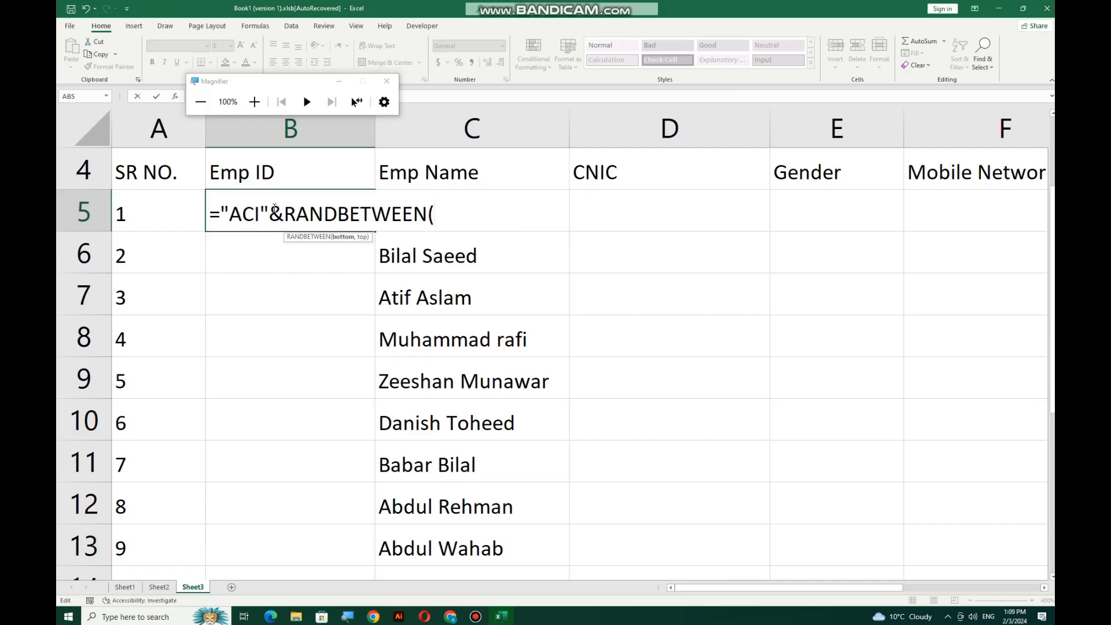
type("0000,9999")
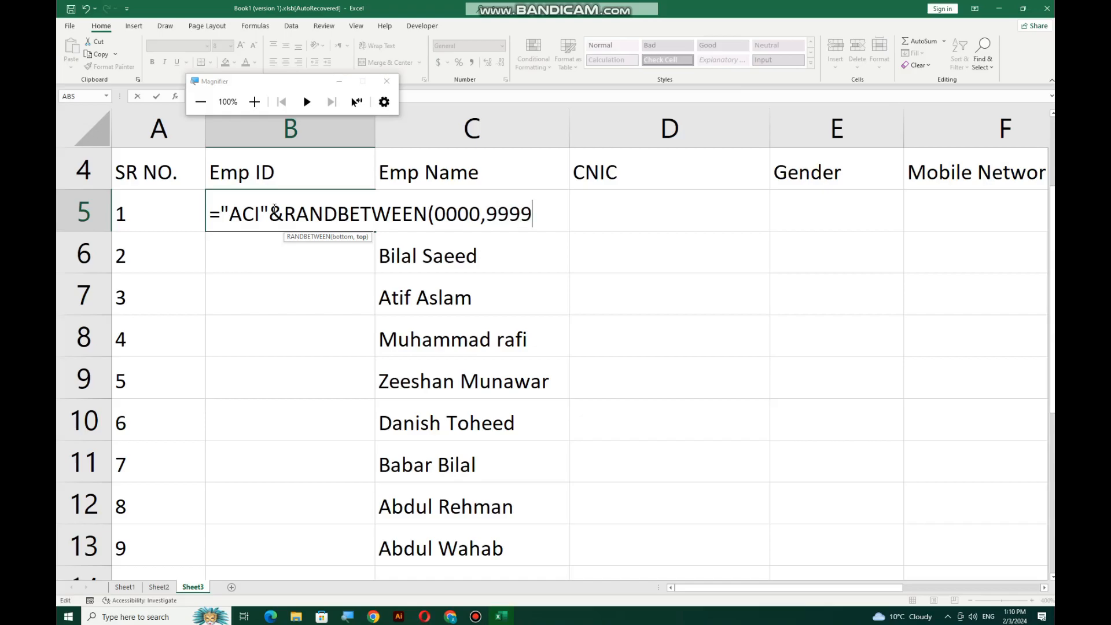
type(")")
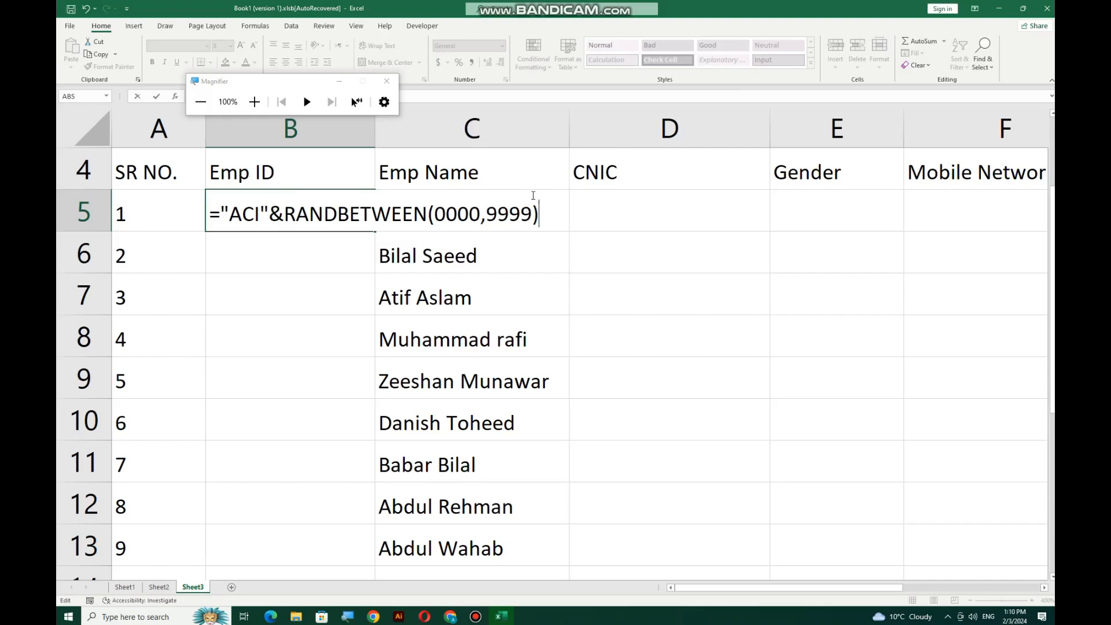
left_click(446, 214)
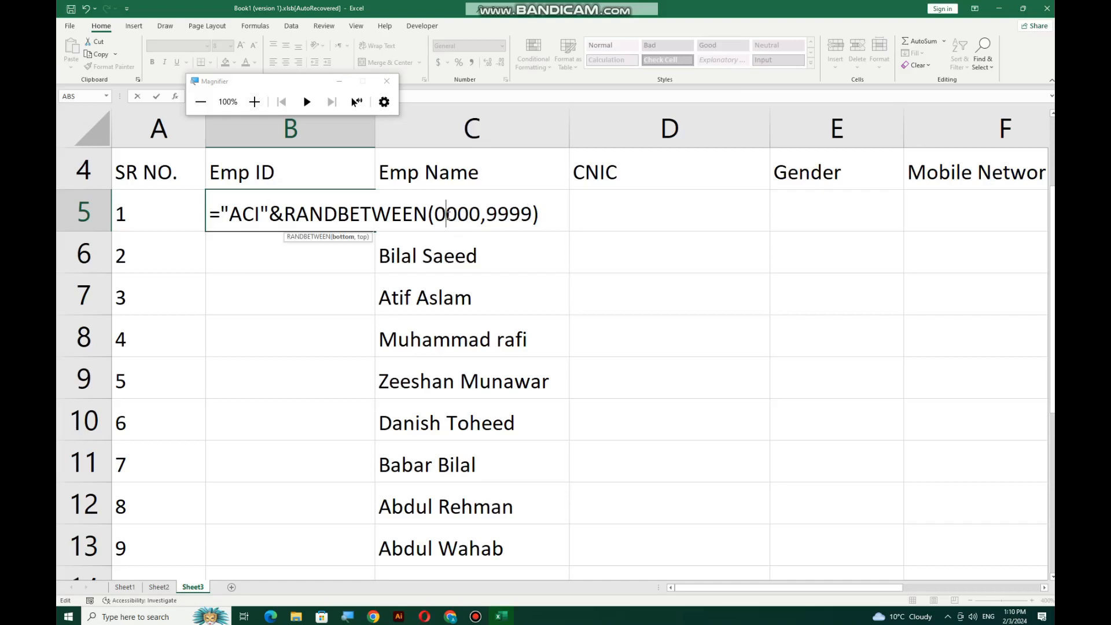
key("BackSpace")
type("1")
key("Return")
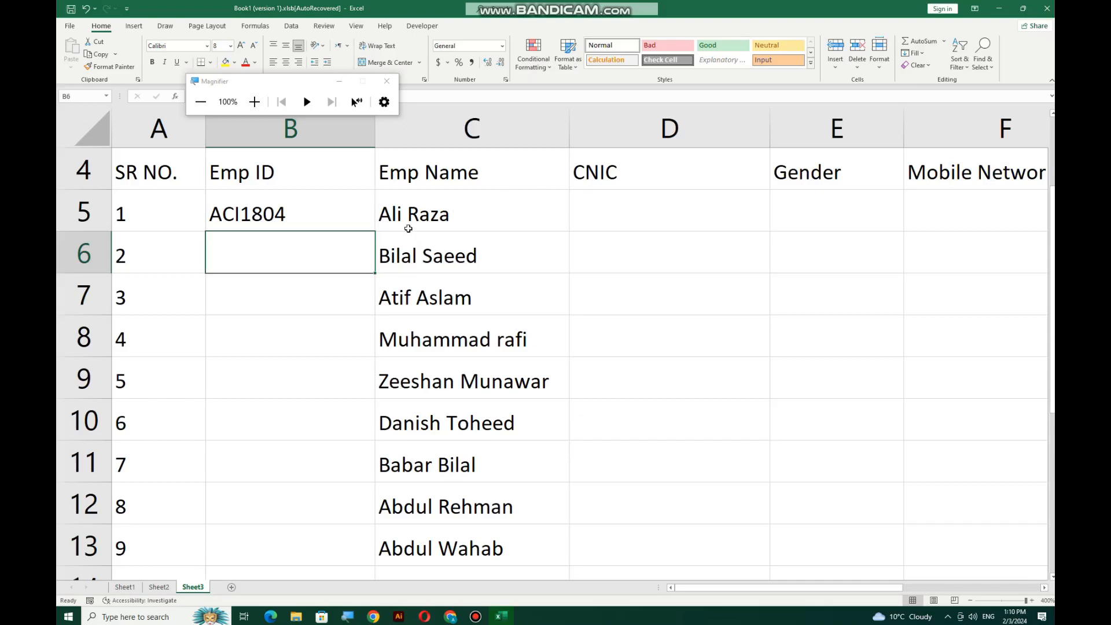
left_click(356, 220)
Fill the Emp ID formula from B5 down to B14, producing random IDs like ACI2730
left_click_drag(377, 233, 335, 528)
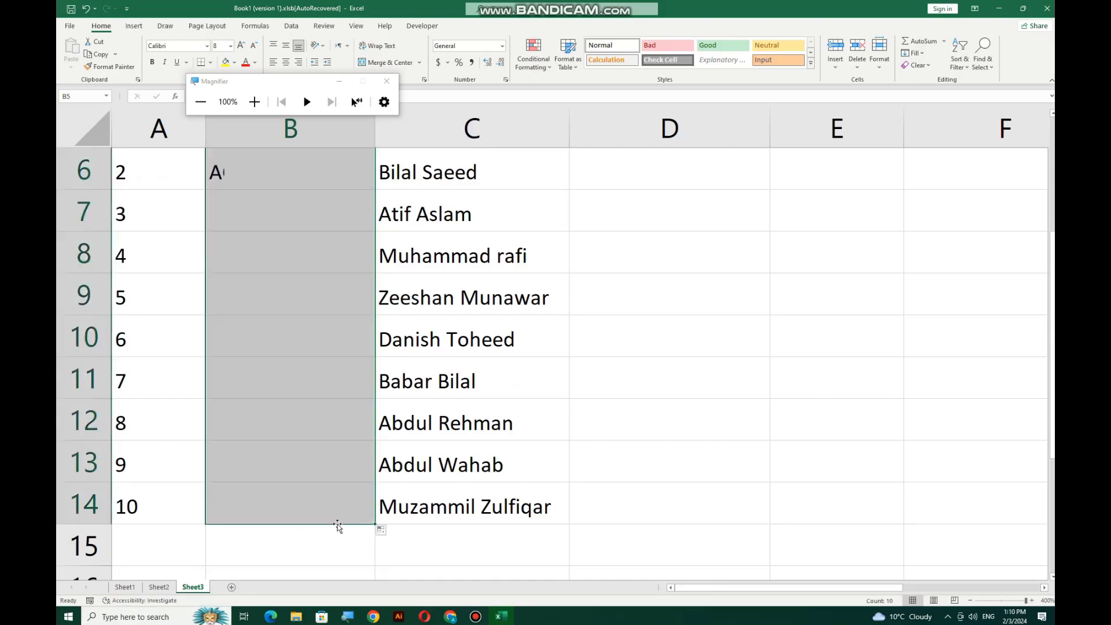
scroll(305, 384, "up", 1)
scroll(305, 387, "down", 1)
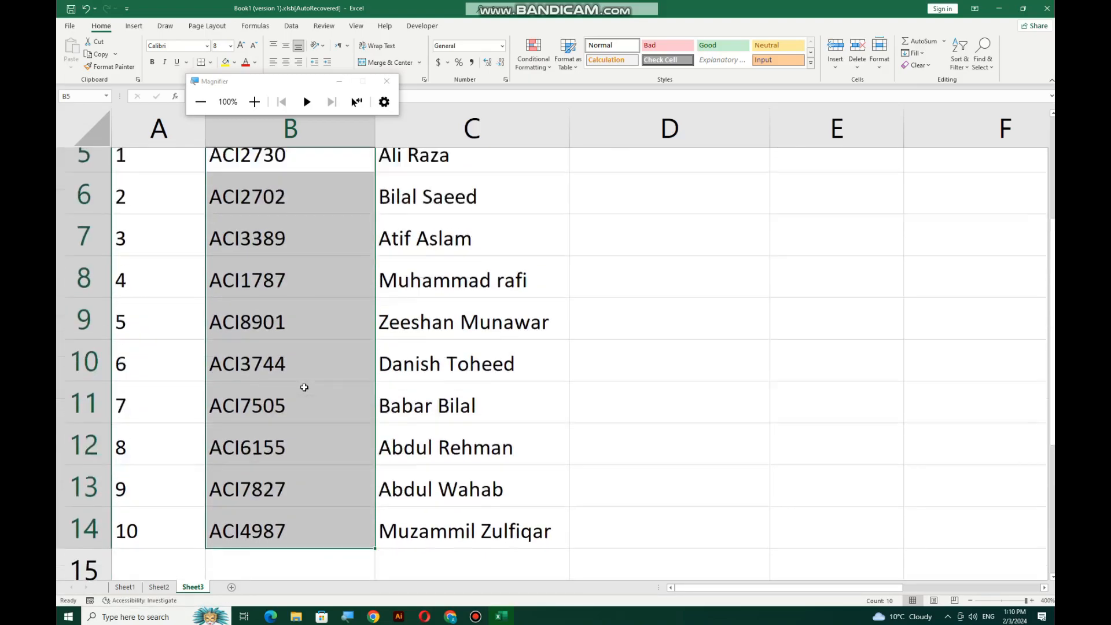
scroll(304, 387, "up", 1)
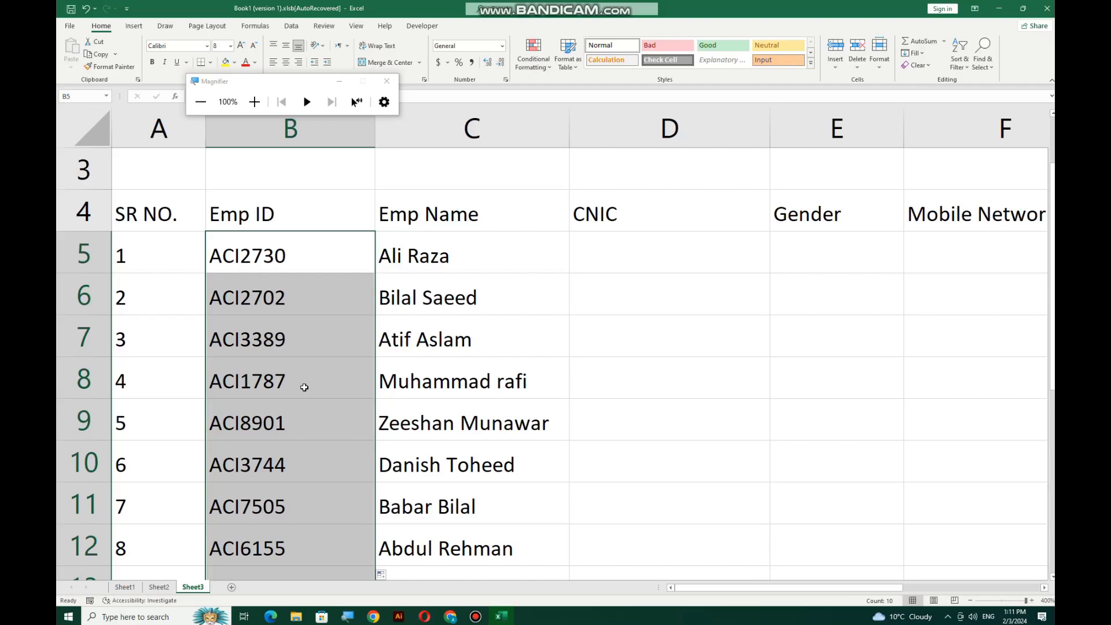
Append &"A" to B5's formula so the Emp ID ends with A
left_click(301, 253)
key("F2")
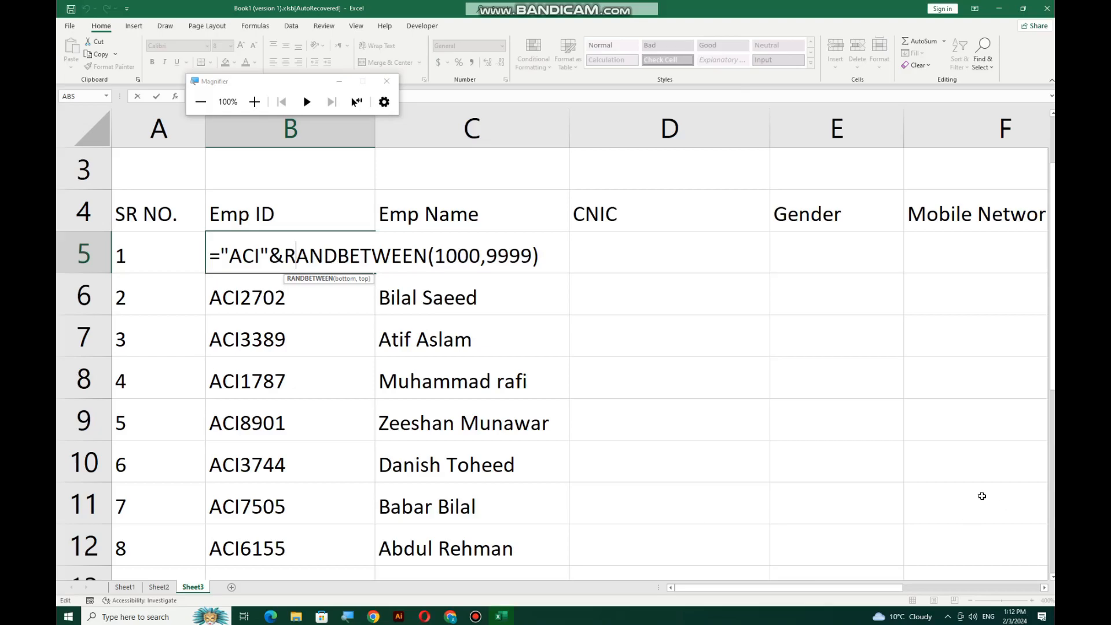
left_click(533, 254)
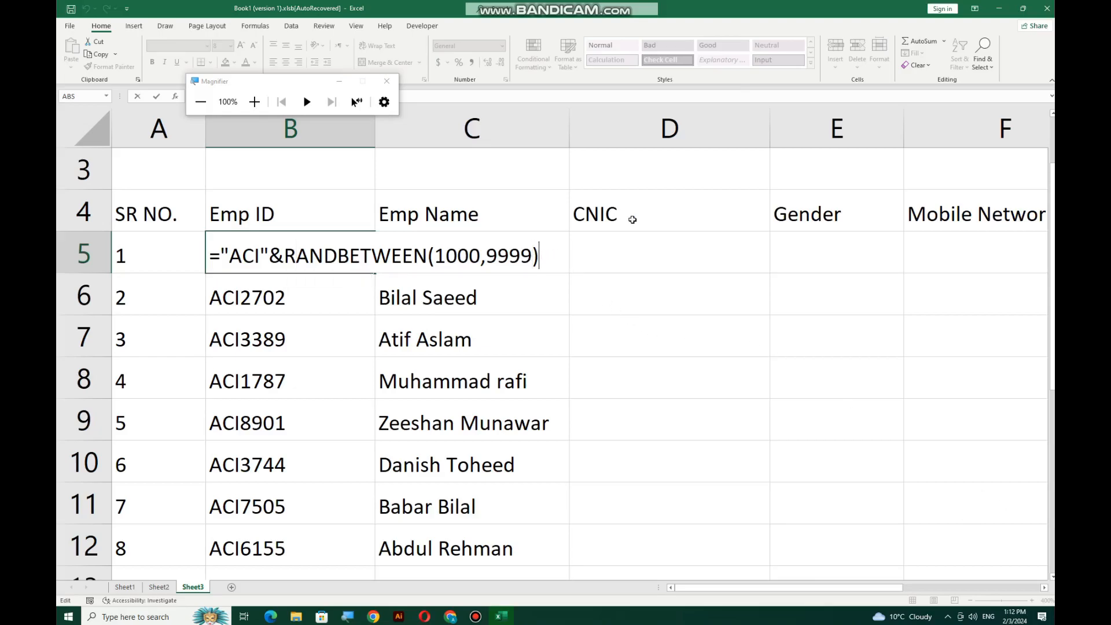
type("&\"a")
key("BackSpace")
type("a")
key("BackSpace")
type("A\"")
key("Return")
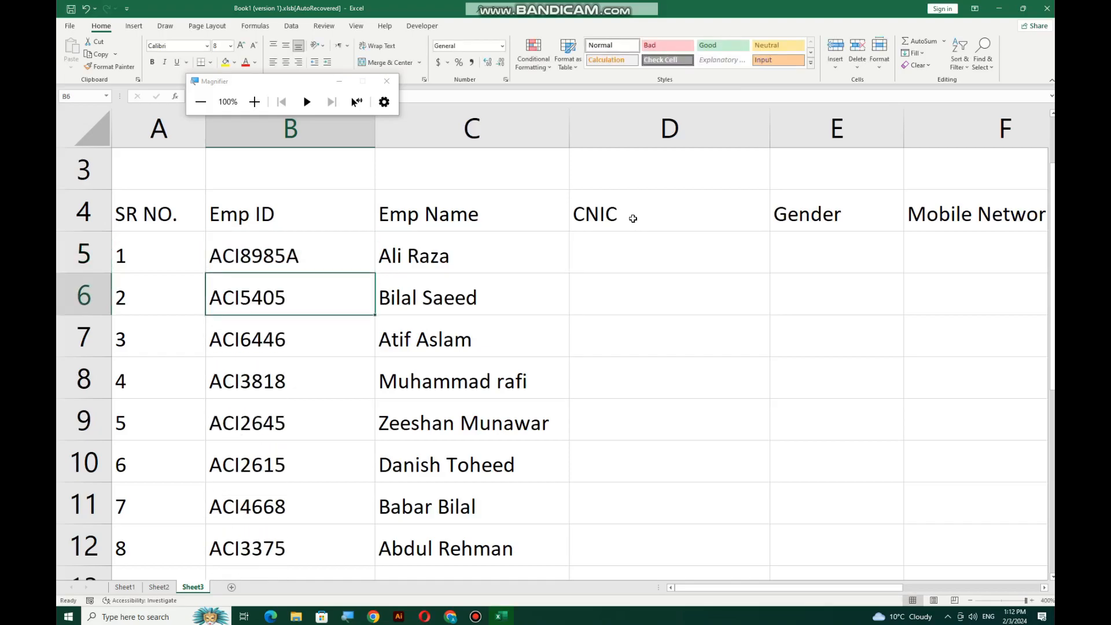
Fill the updated formula down the Emp ID column, giving IDs like ACI4661A
left_click(318, 245)
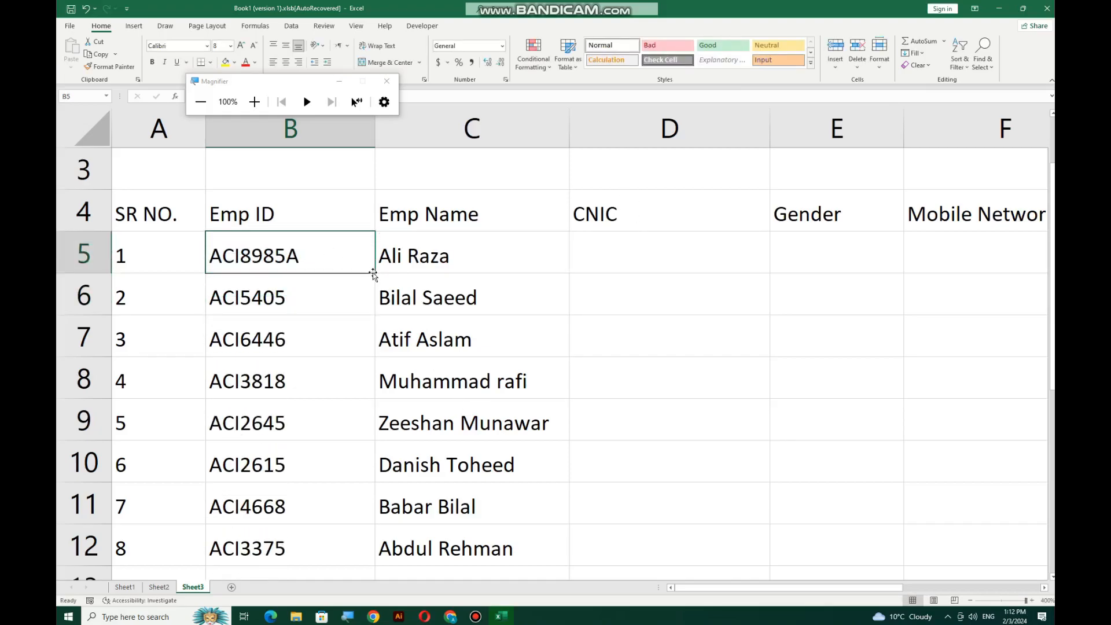
left_click_drag(374, 273, 374, 524)
scroll(278, 359, "up", 2)
scroll(268, 325, "down", 1)
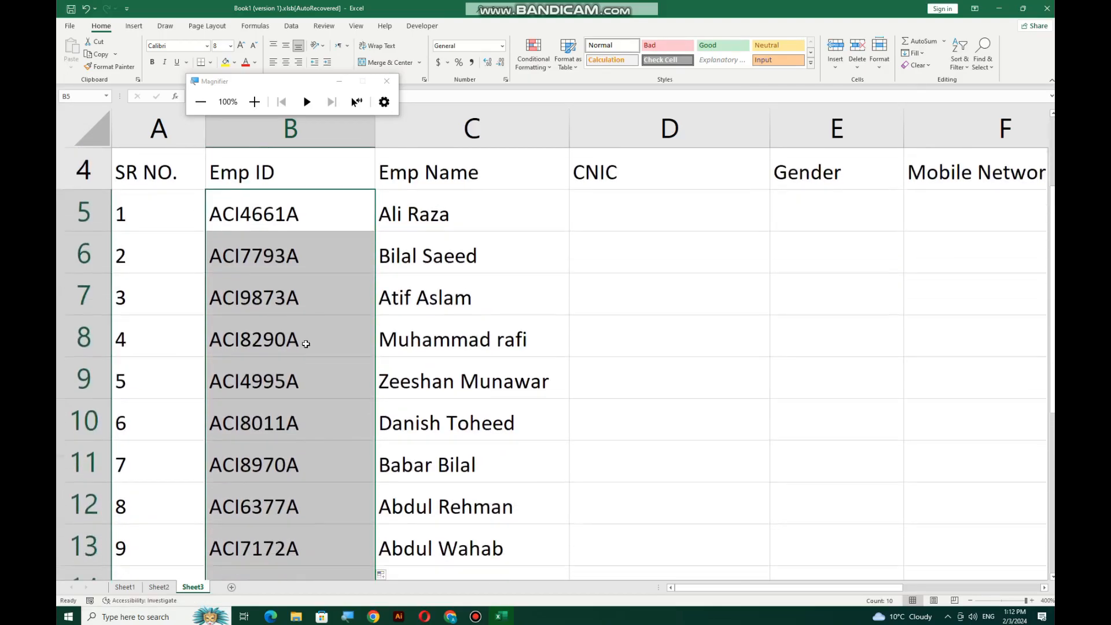
Open B5's formula ="ACI"&RANDBETWEEN(1000,9999)&"A" for editing and select the trailing "A"
double_click(296, 215)
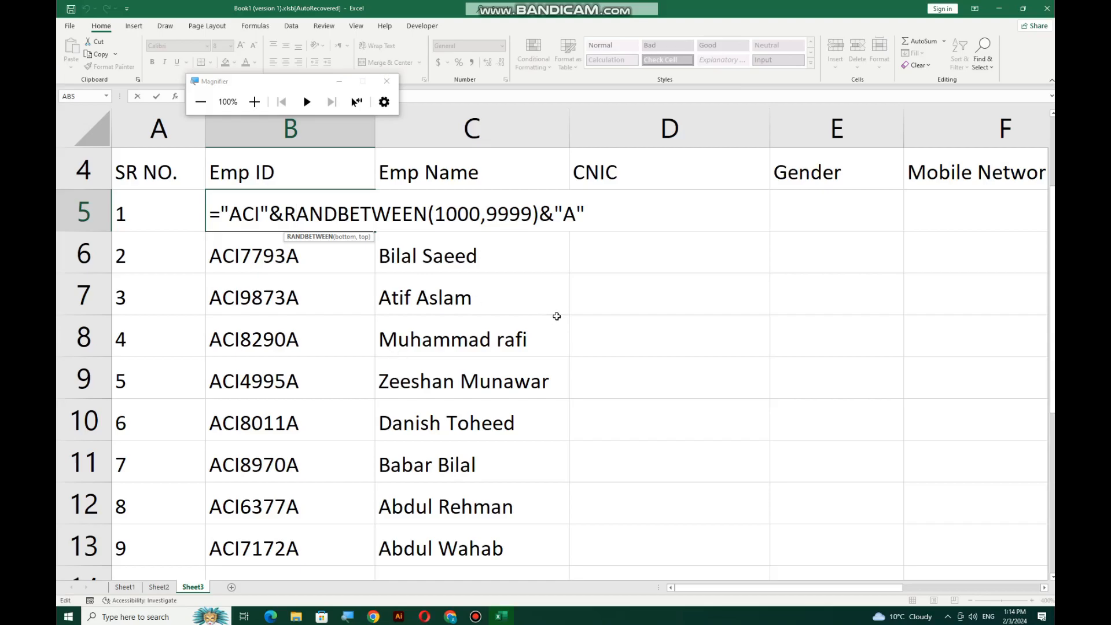
left_click_drag(586, 213, 556, 209)
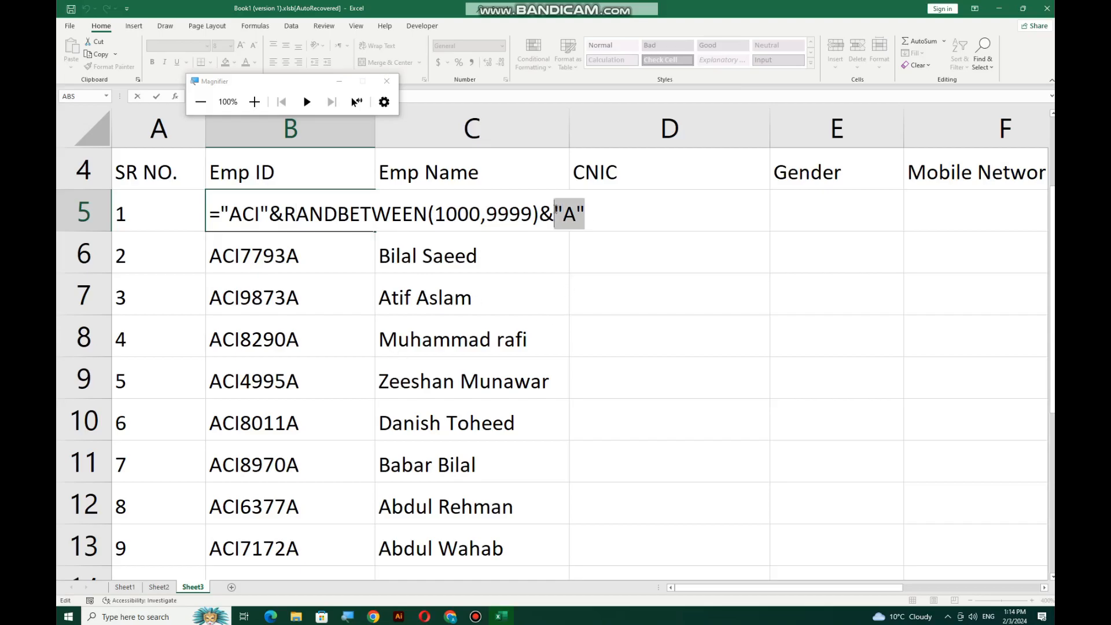
Replace the fixed "A" at the end of B5's formula with char(RANDBETWEEN(65,90))
key("BackSpace")
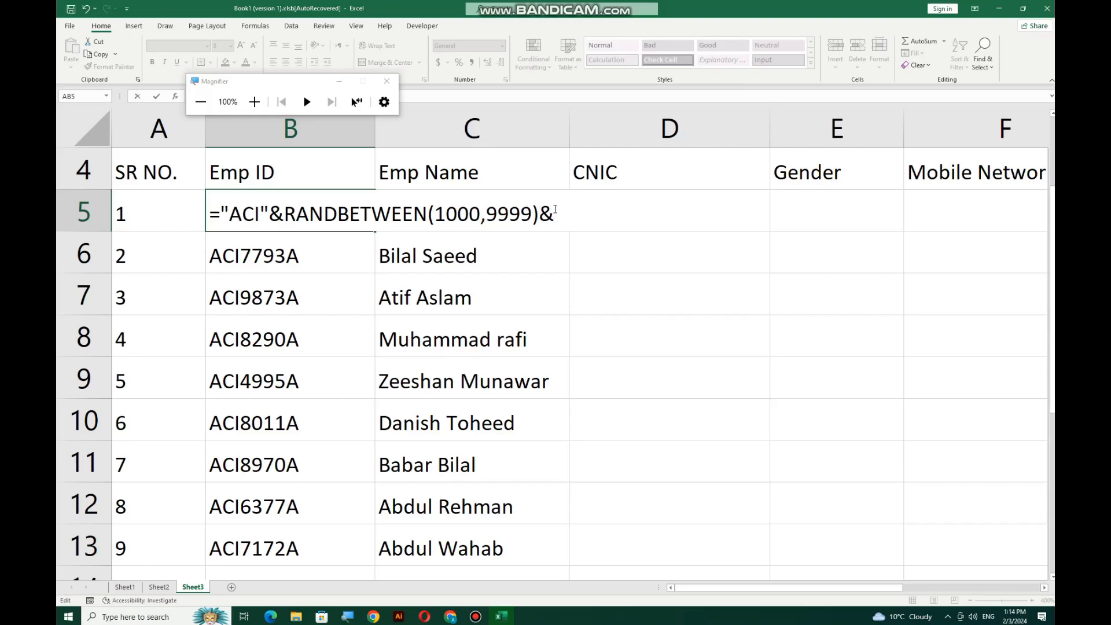
type("cha")
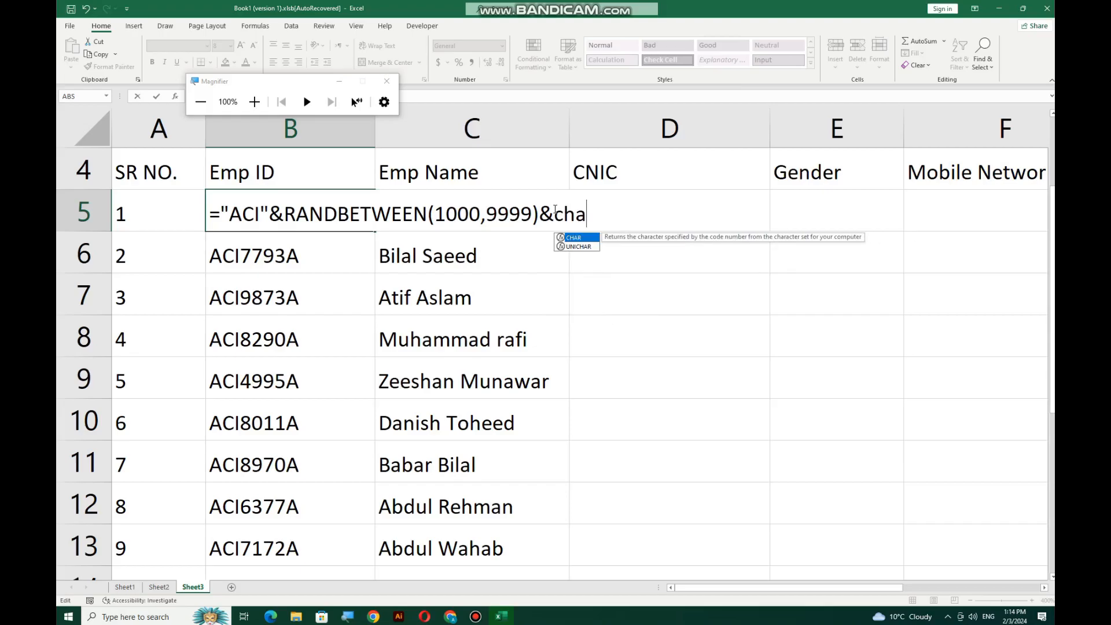
type("r(65)")
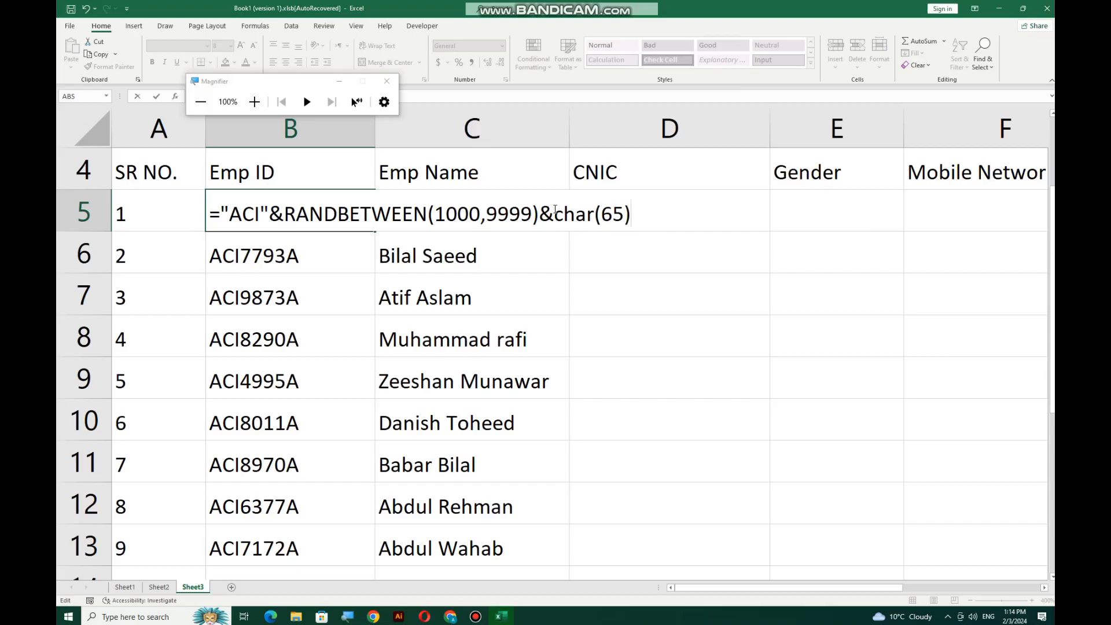
key("Left")
key("BackSpace")
key("BackSpace")
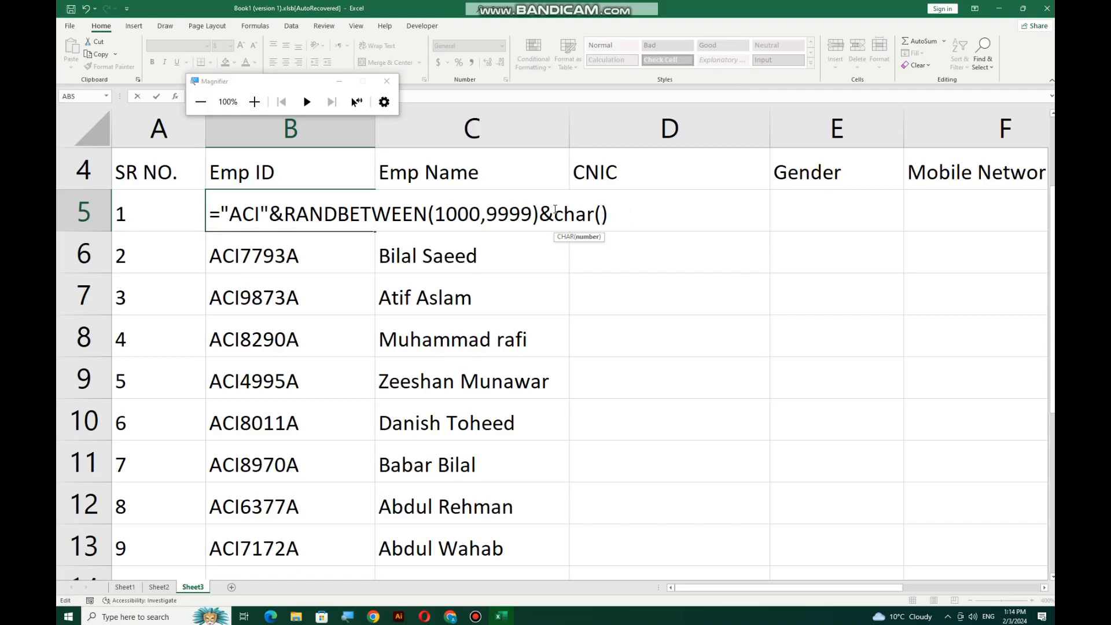
type("ra")
type("ndom")
key("BackSpace")
key("BackSpace")
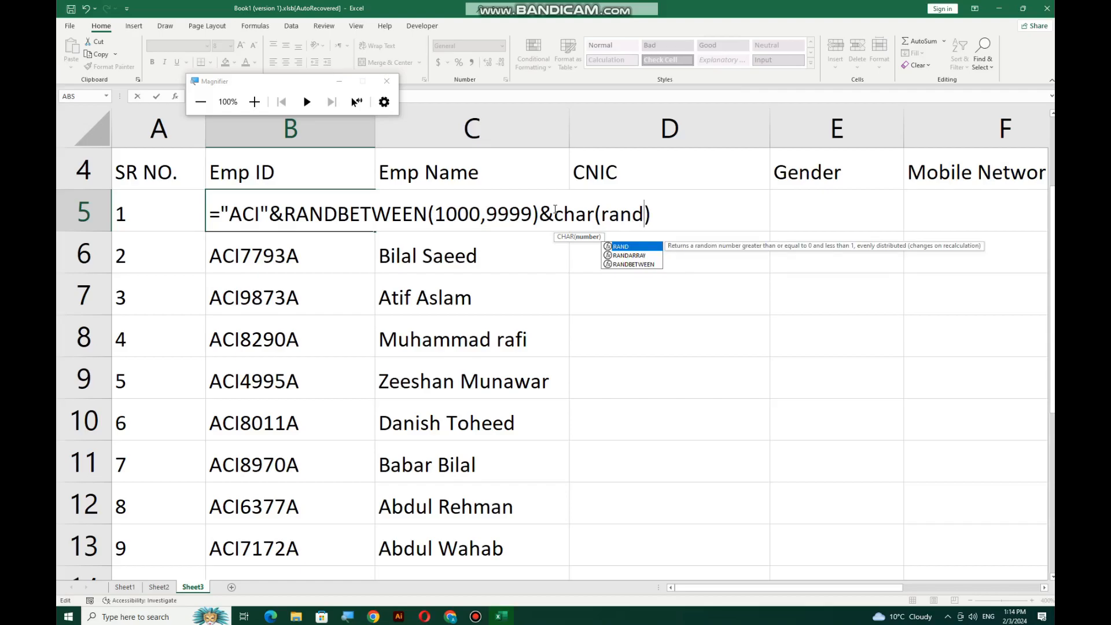
type("betw")
key("Tab")
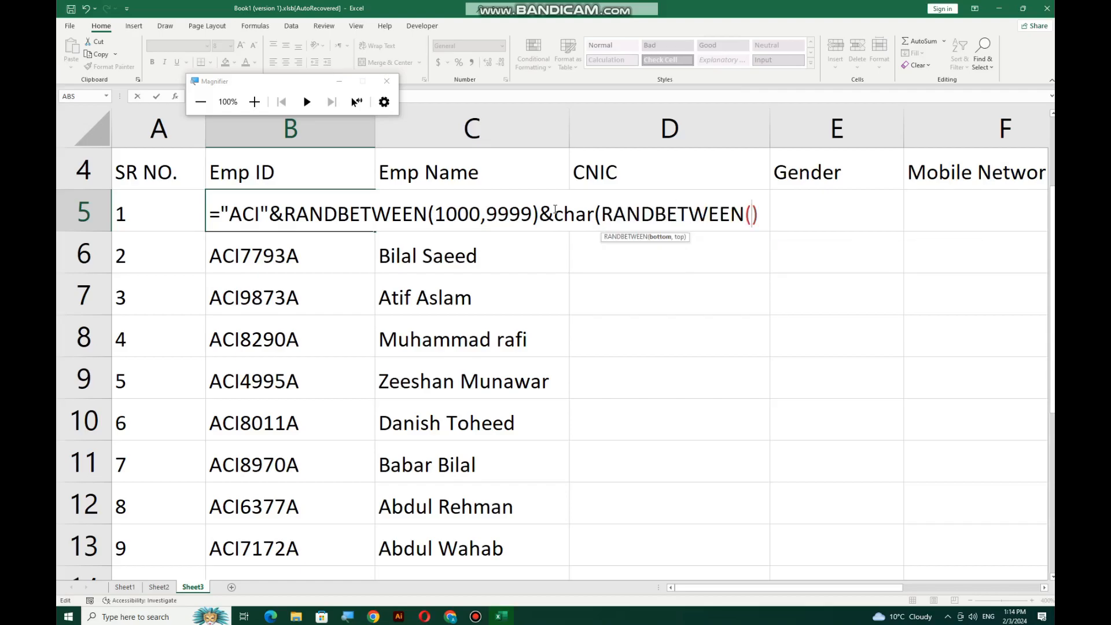
type("65,90")
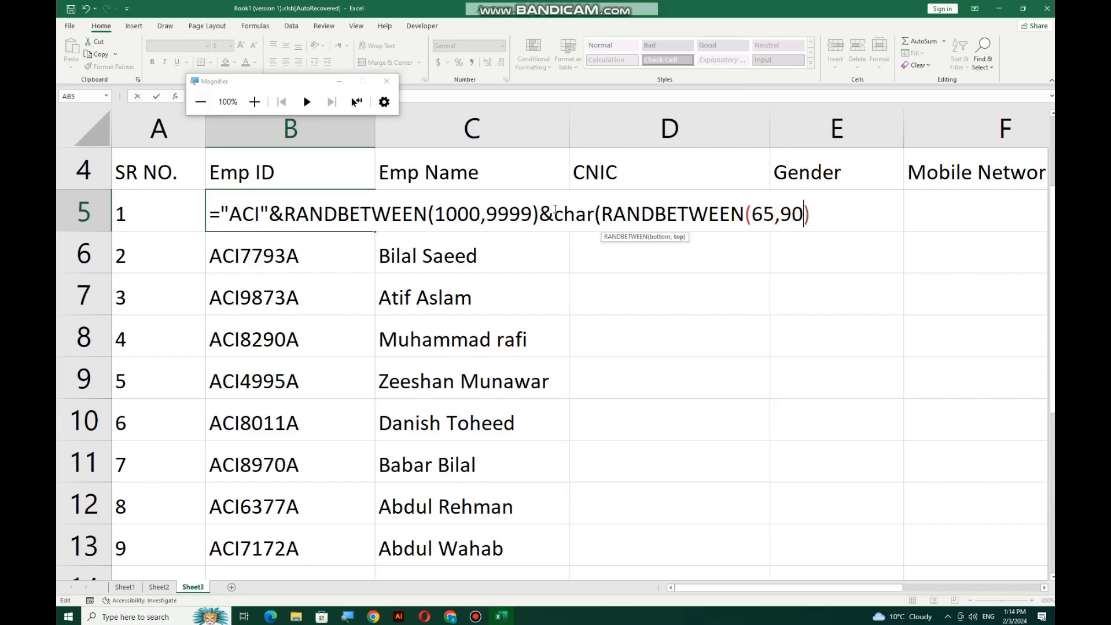
key("Right")
type(")")
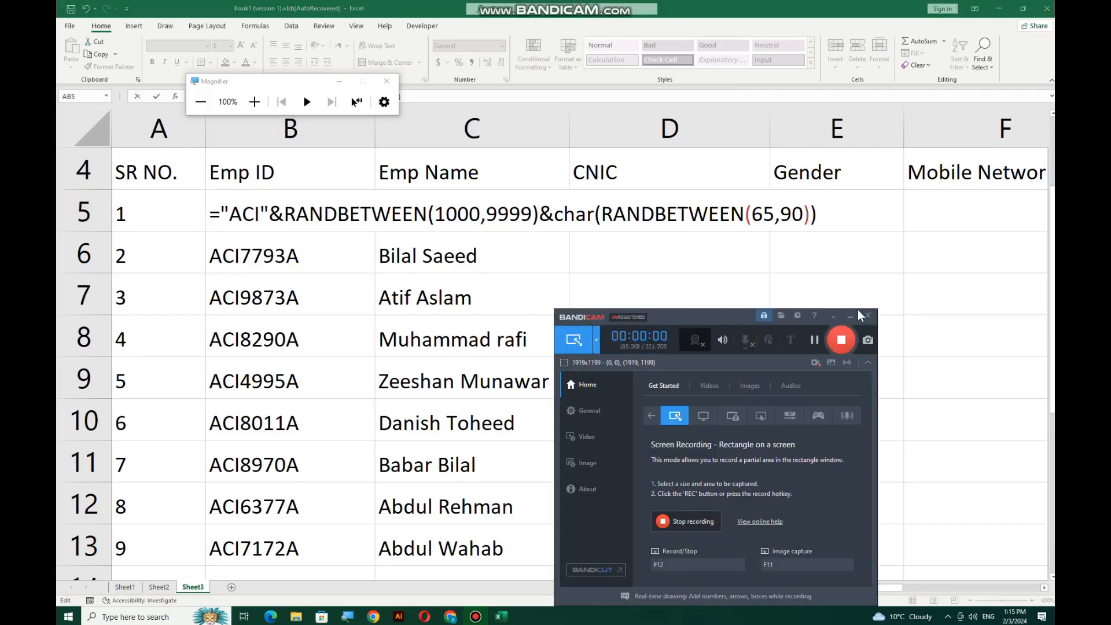
Commit the random-letter formula in B5 and fill it to B14, yielding IDs like ACI4807N
left_click(846, 318)
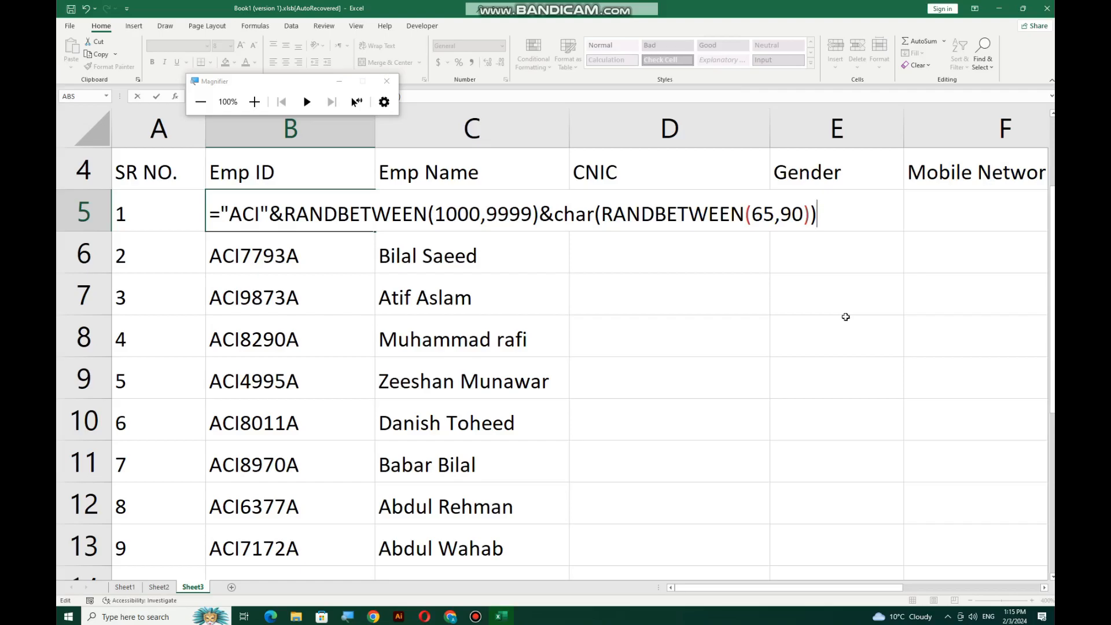
key("Return")
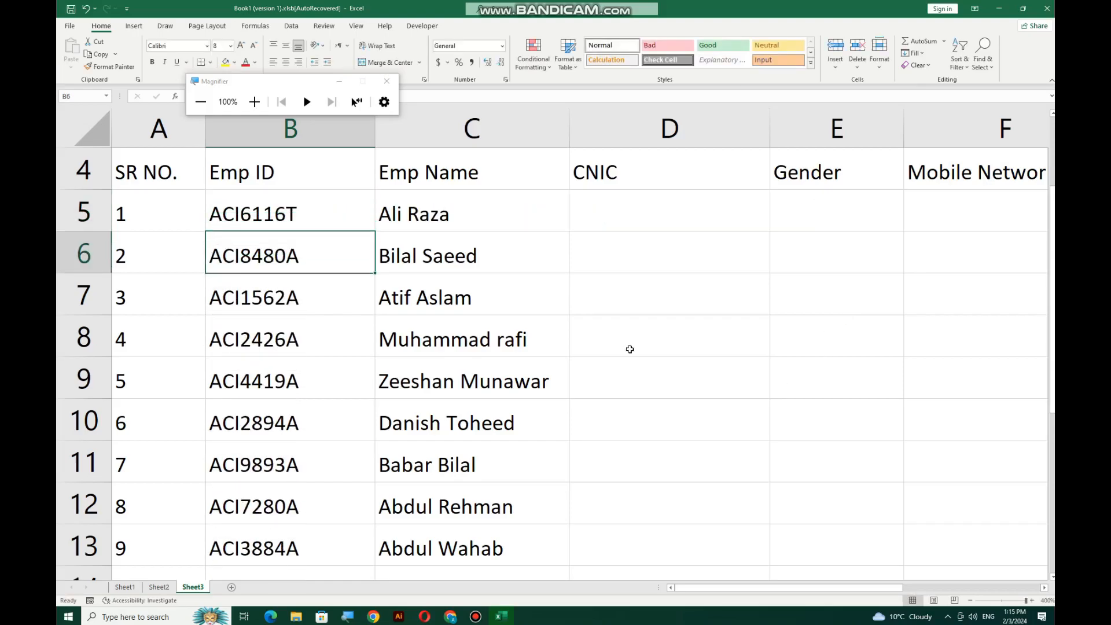
left_click(294, 195)
left_click_drag(374, 232, 370, 530)
scroll(322, 526, "up", 1)
scroll(322, 526, "down", 1)
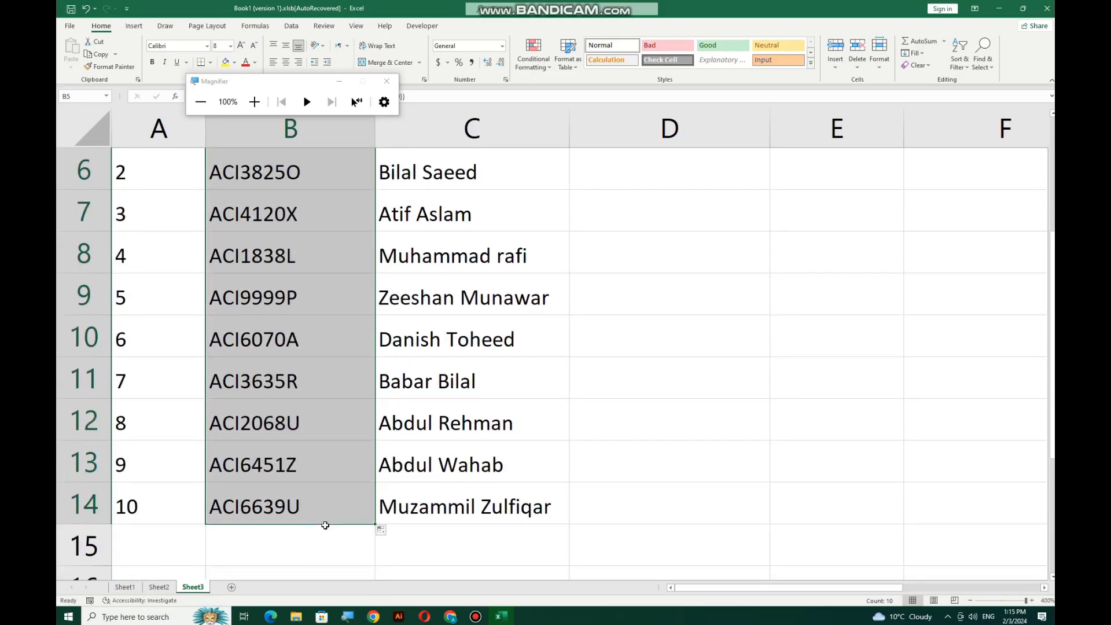
scroll(323, 526, "up", 1)
left_click(626, 464)
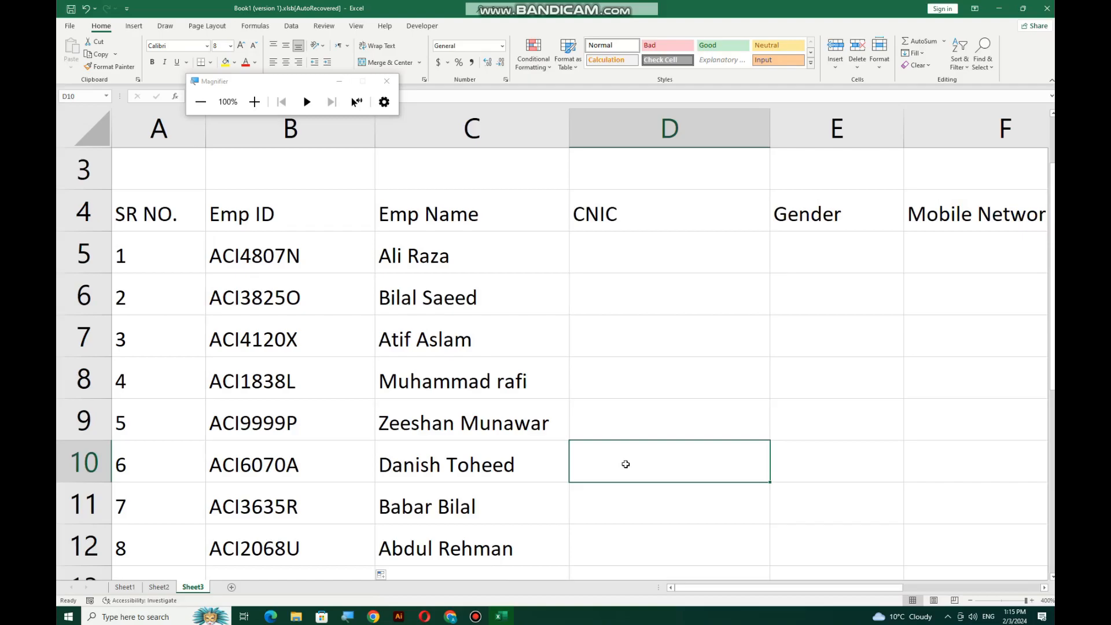
double_click(303, 264)
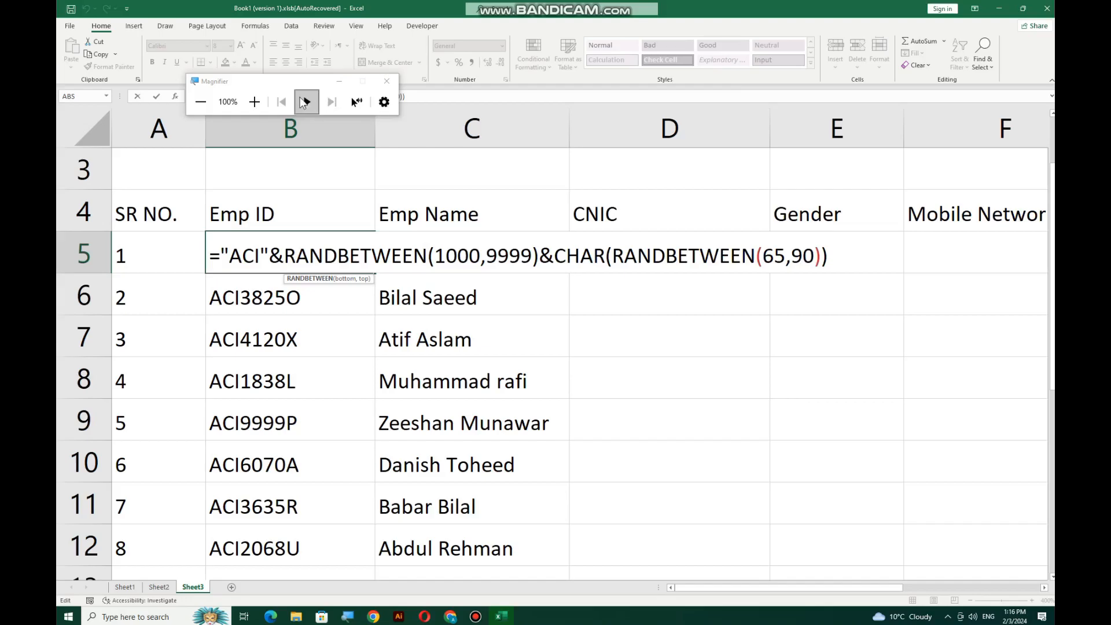
left_click(254, 102)
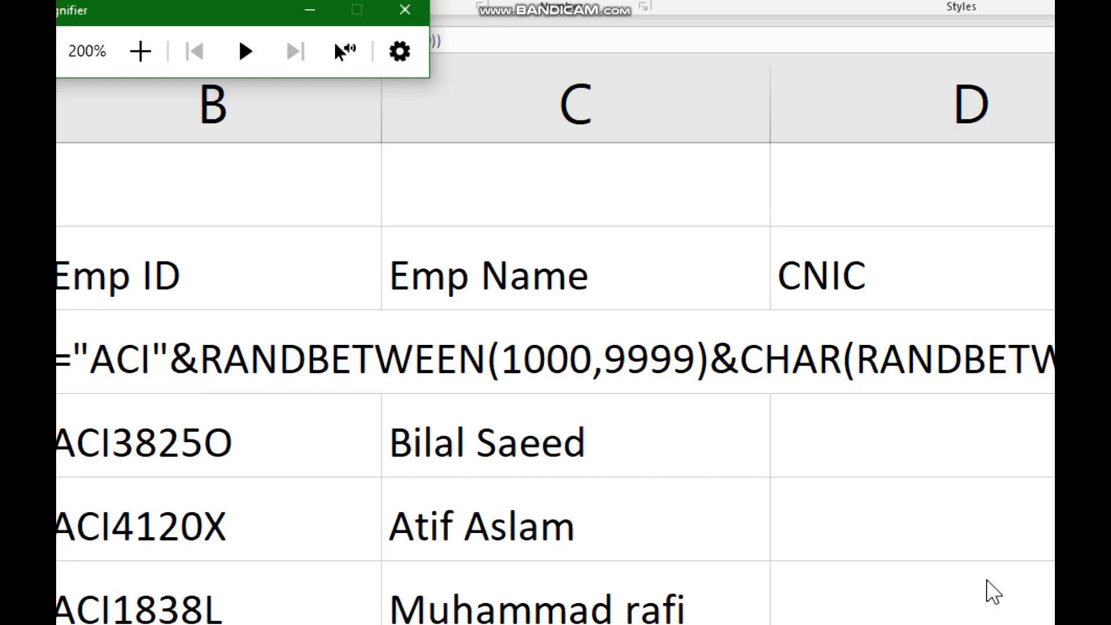
left_click(591, 417)
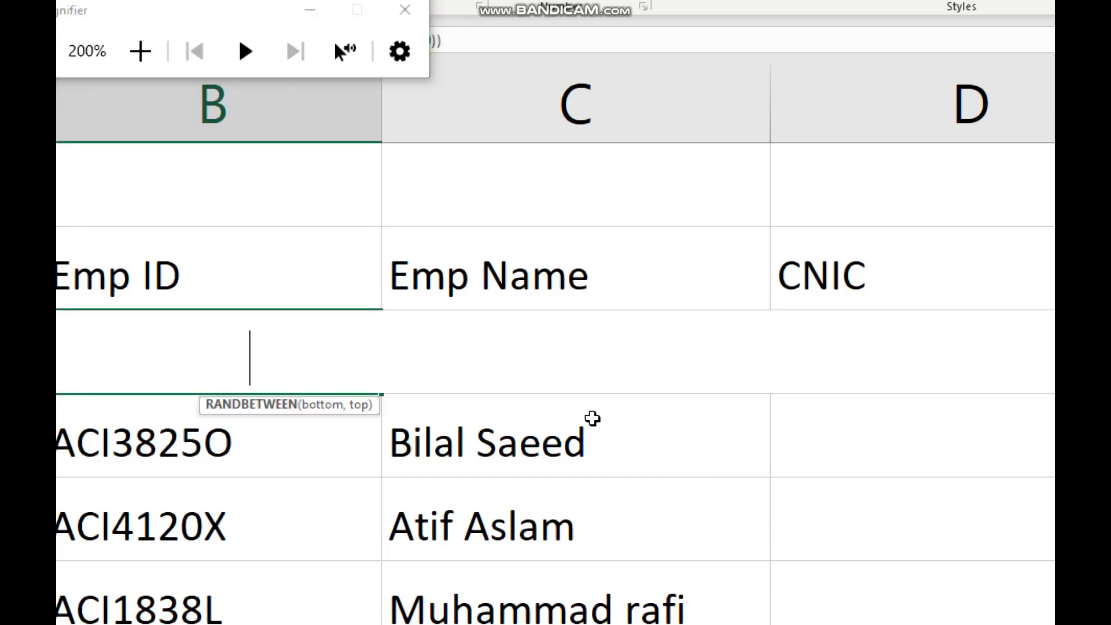
key("Escape")
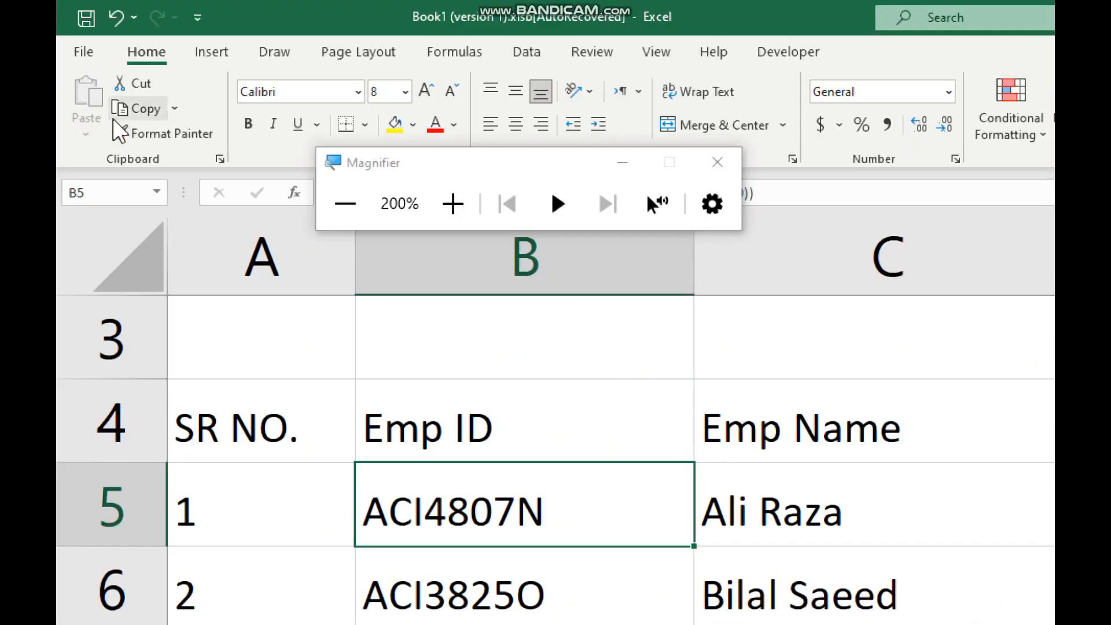
left_click(341, 210)
left_click(305, 183)
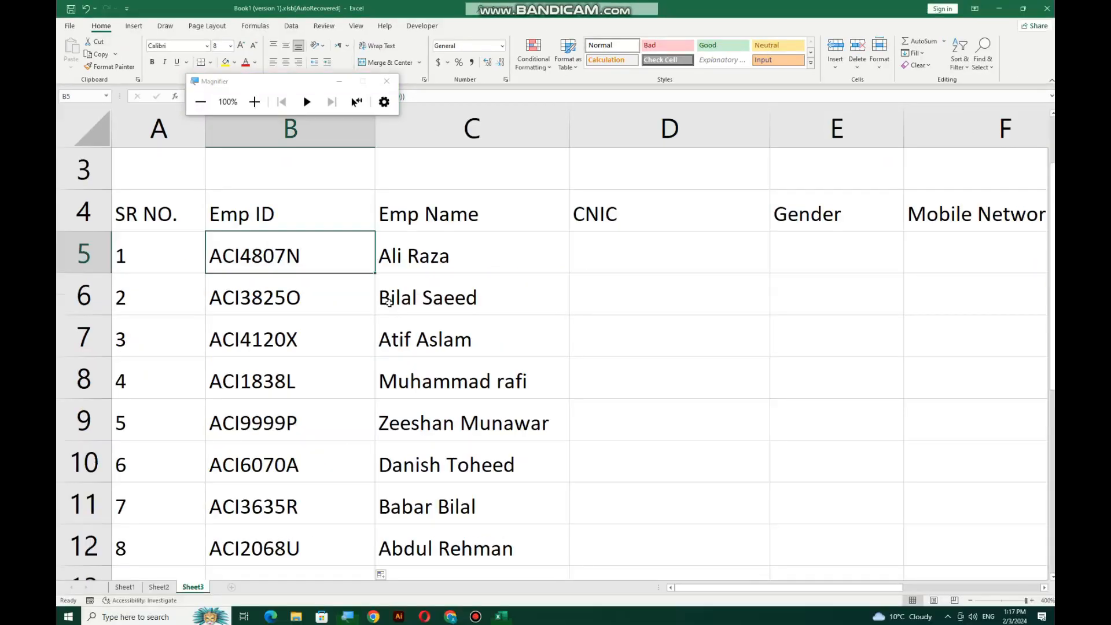
scroll(389, 291, "down", 4)
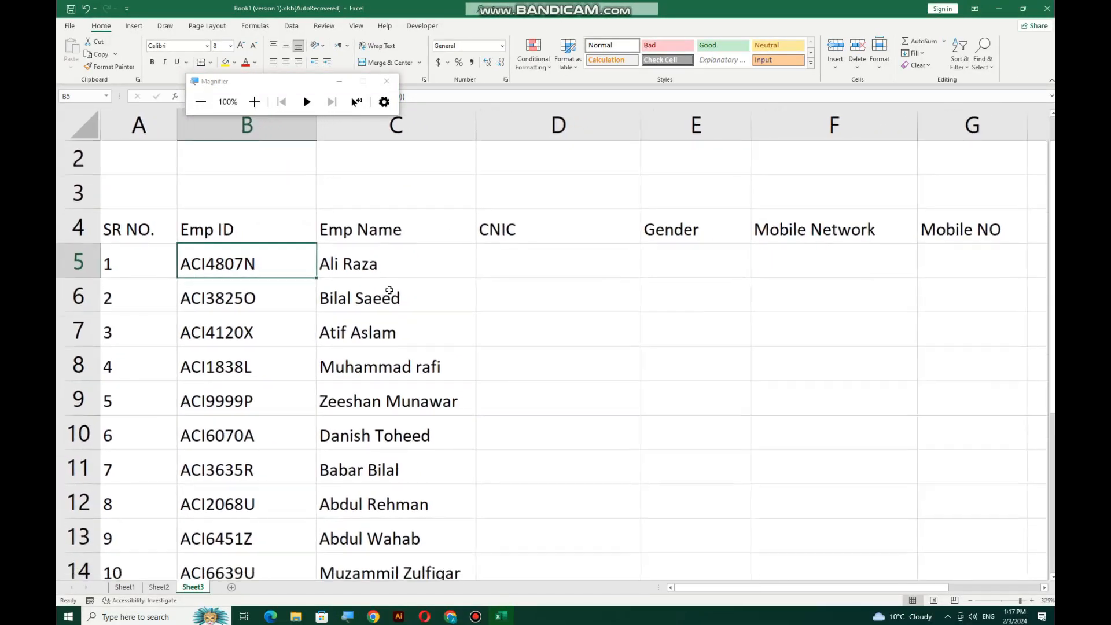
scroll(404, 325, "down", 3)
scroll(405, 326, "up", 1)
scroll(406, 328, "down", 1)
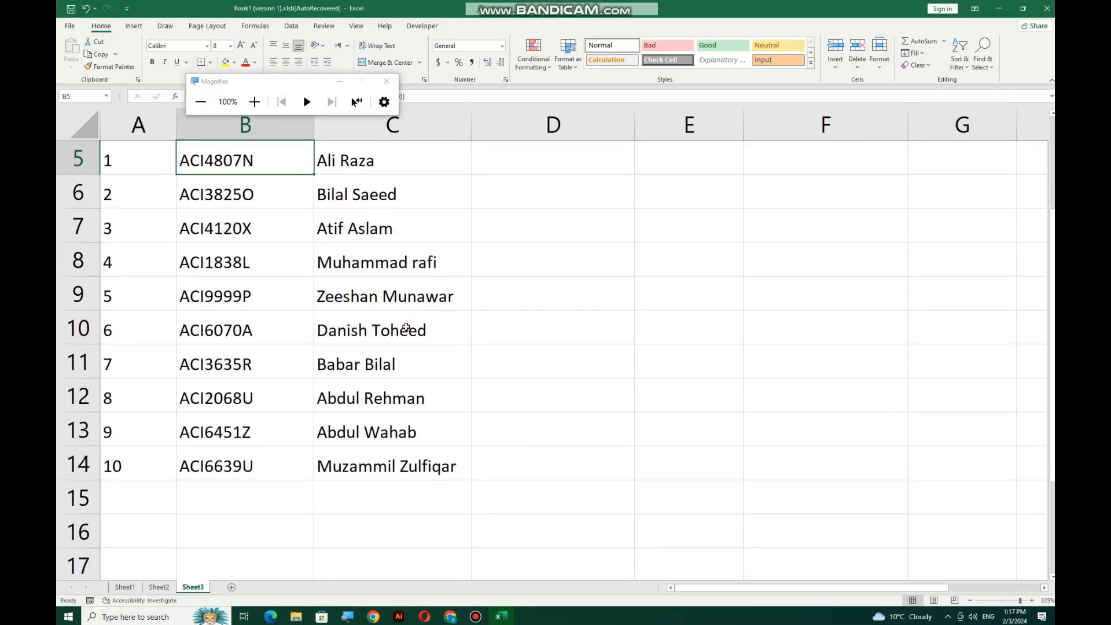
Show B5's Emp ID formula ="ACI"&RANDBETWEEN(1000,9999)&CHAR(RANDBETWEEN(65,90)) in edit mode
scroll(406, 328, "up", 3)
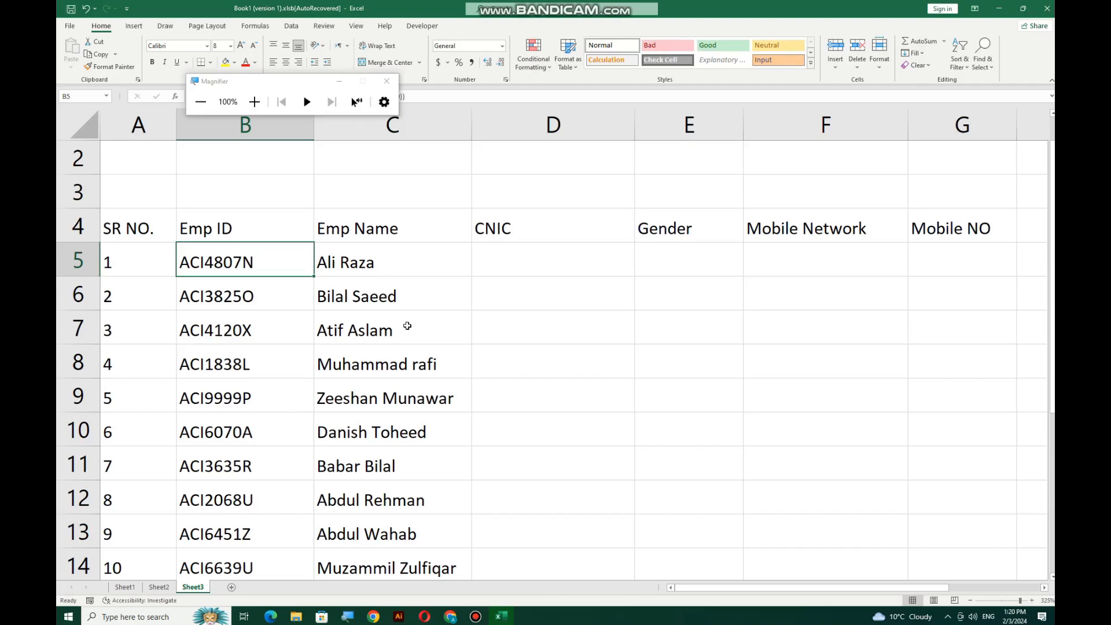
double_click(252, 261)
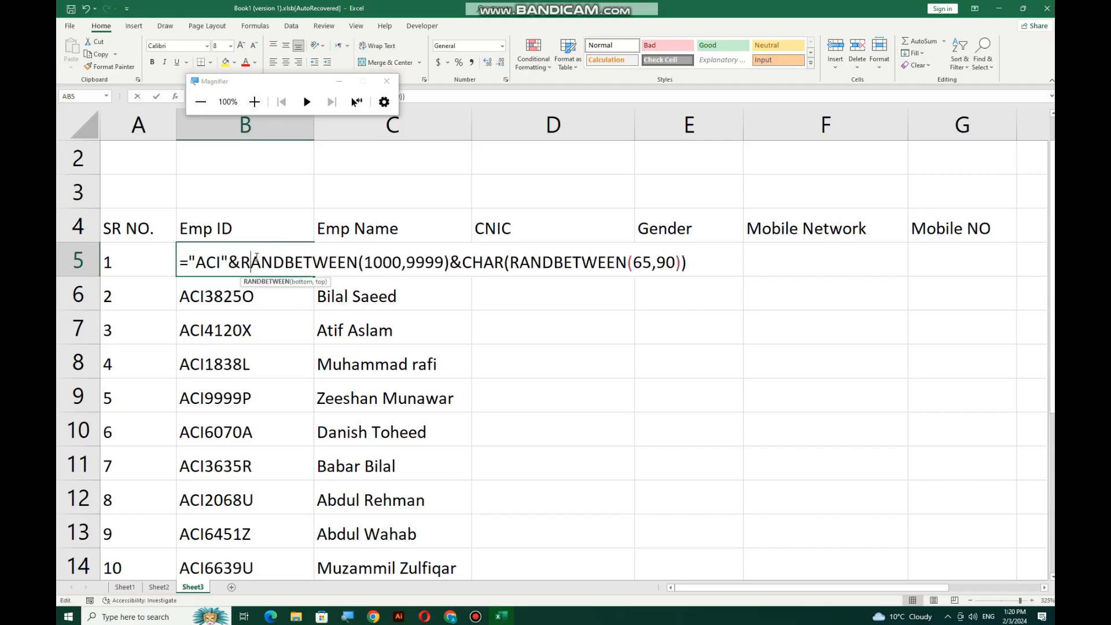
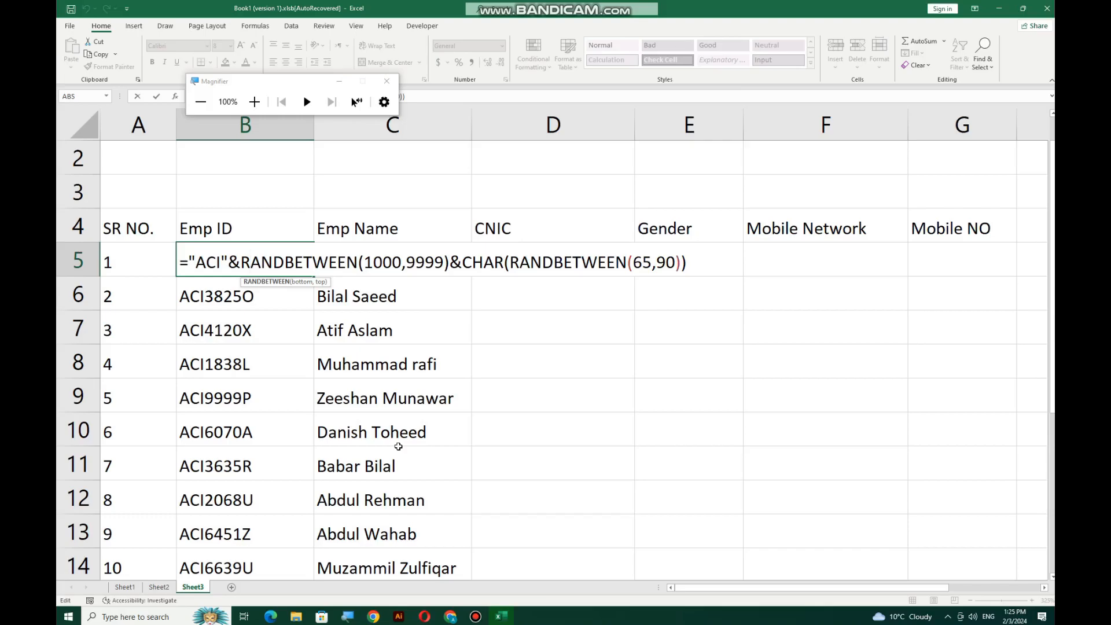
Commit B5's random Emp ID formula so it shows ACI4807N like the other IDs
key("ctrl+Return")
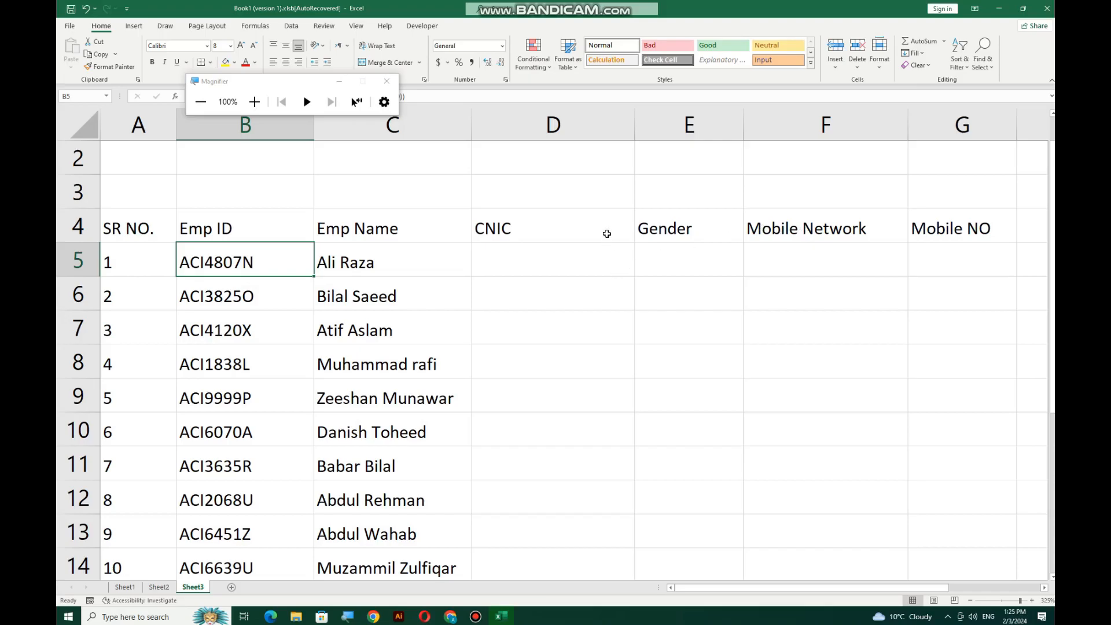
key("ctrl")
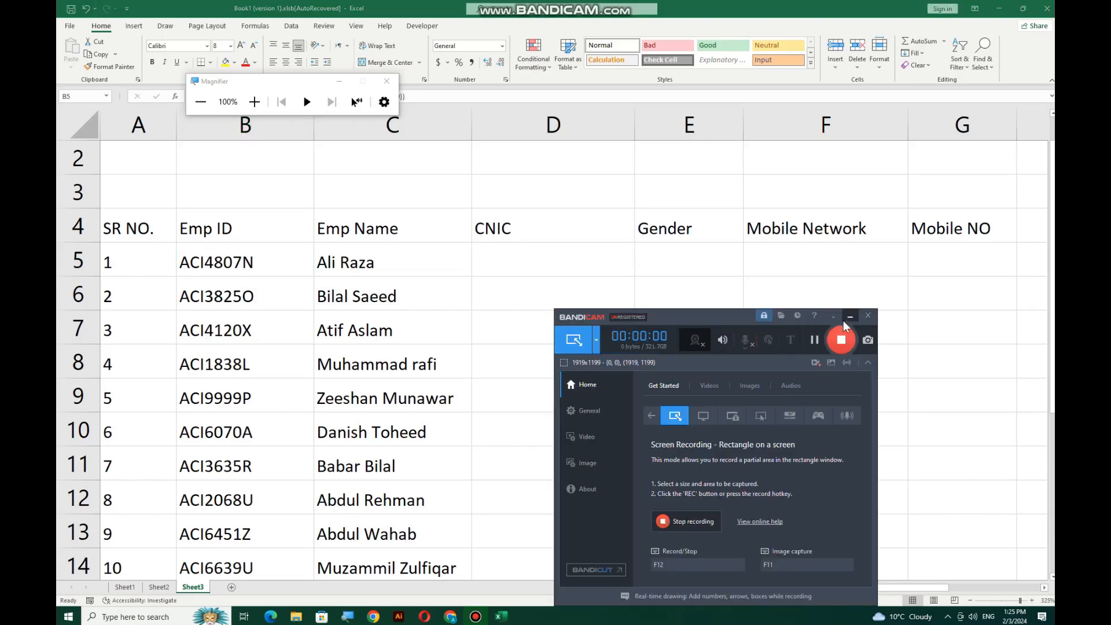
left_click(847, 317)
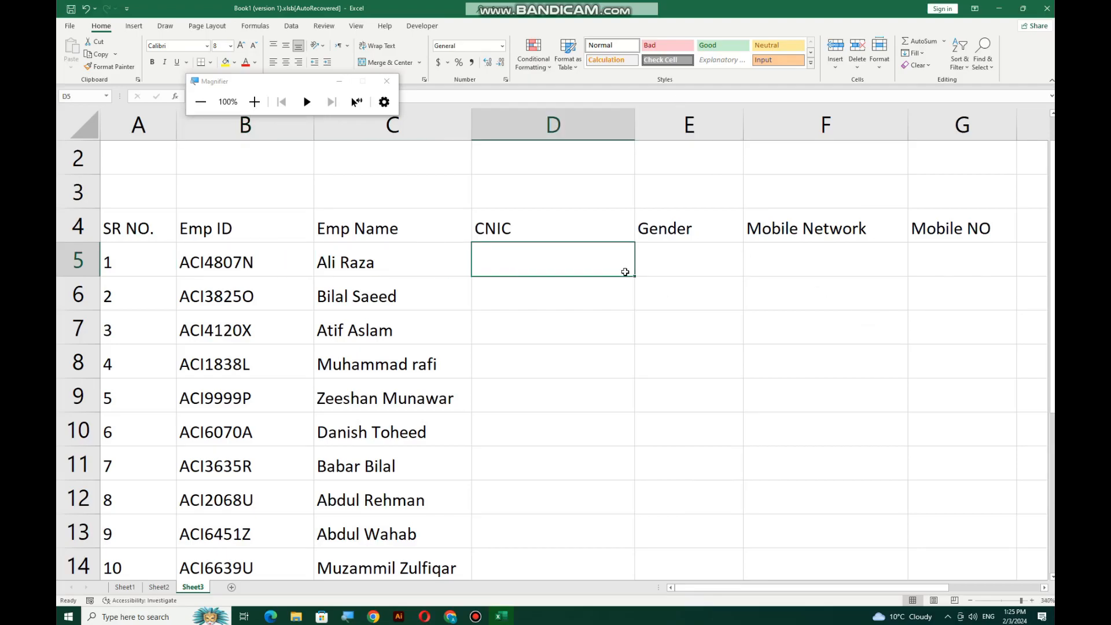
scroll(625, 272, "up", 4, "ctrl")
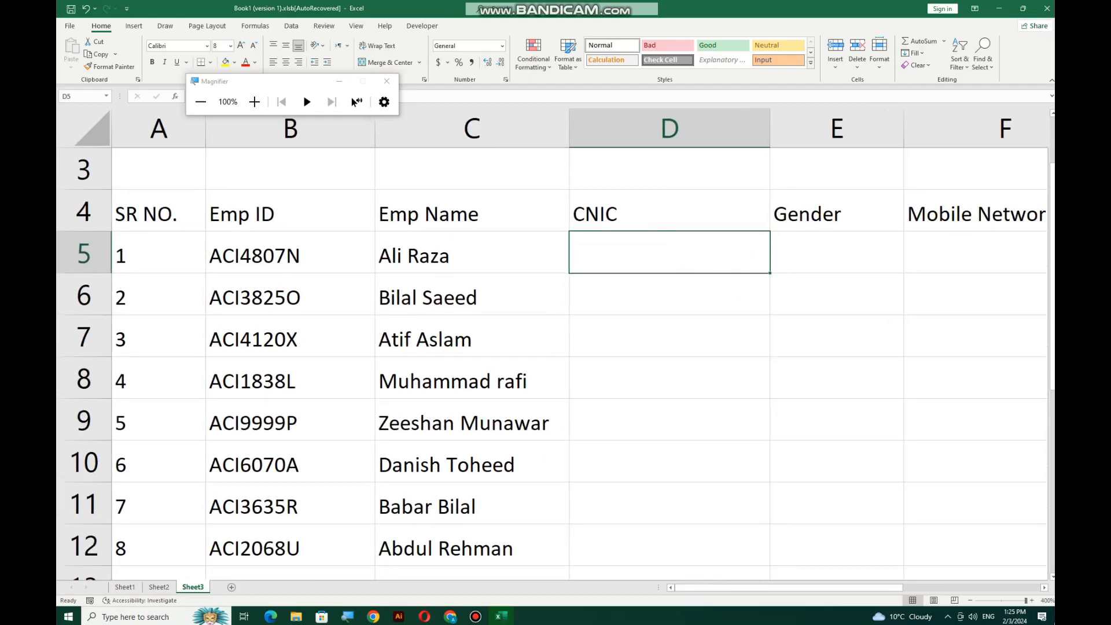
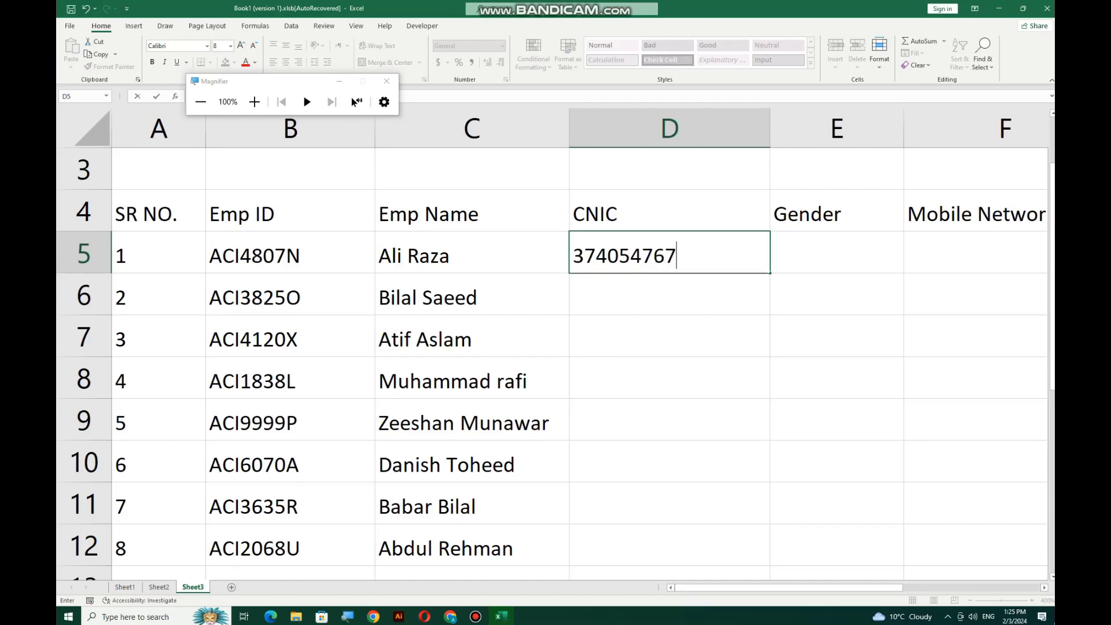
key("Return")
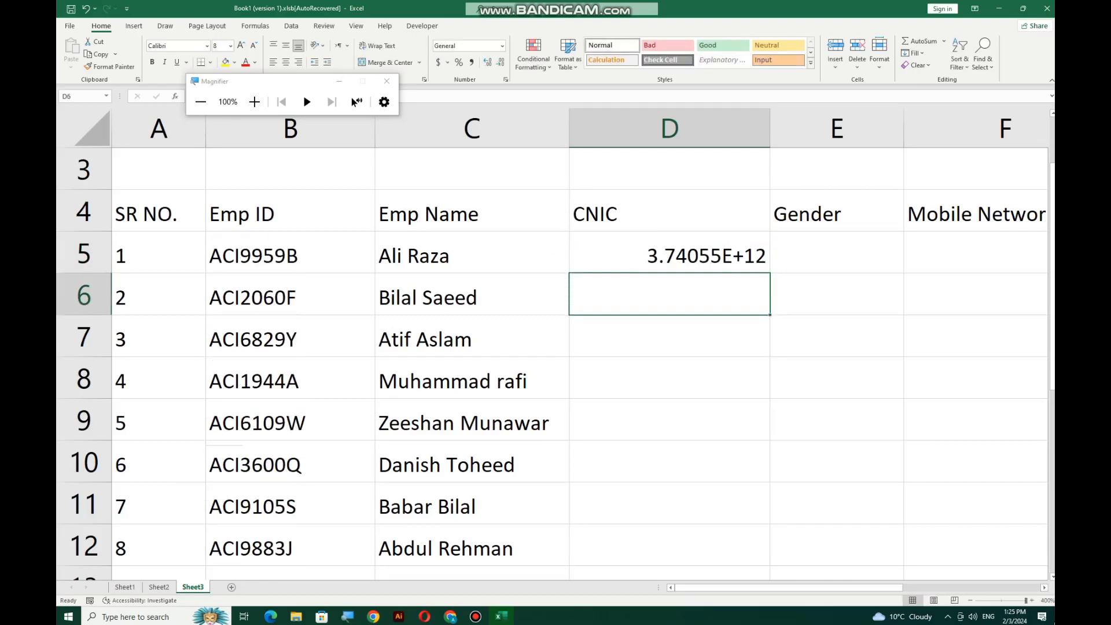
left_click(599, 254)
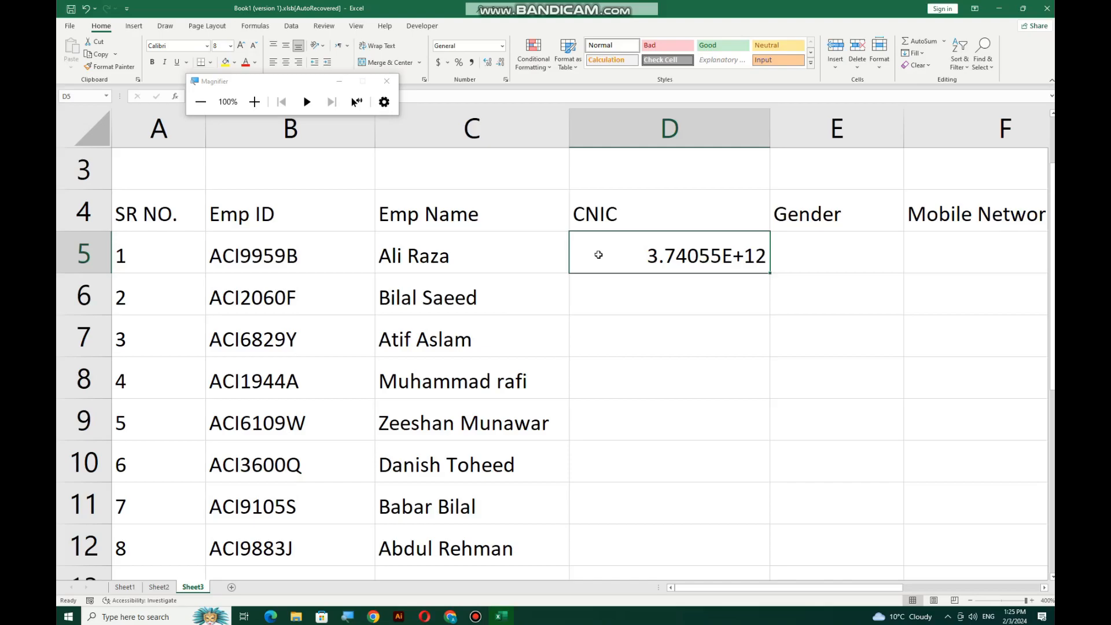
key("ctrl+z")
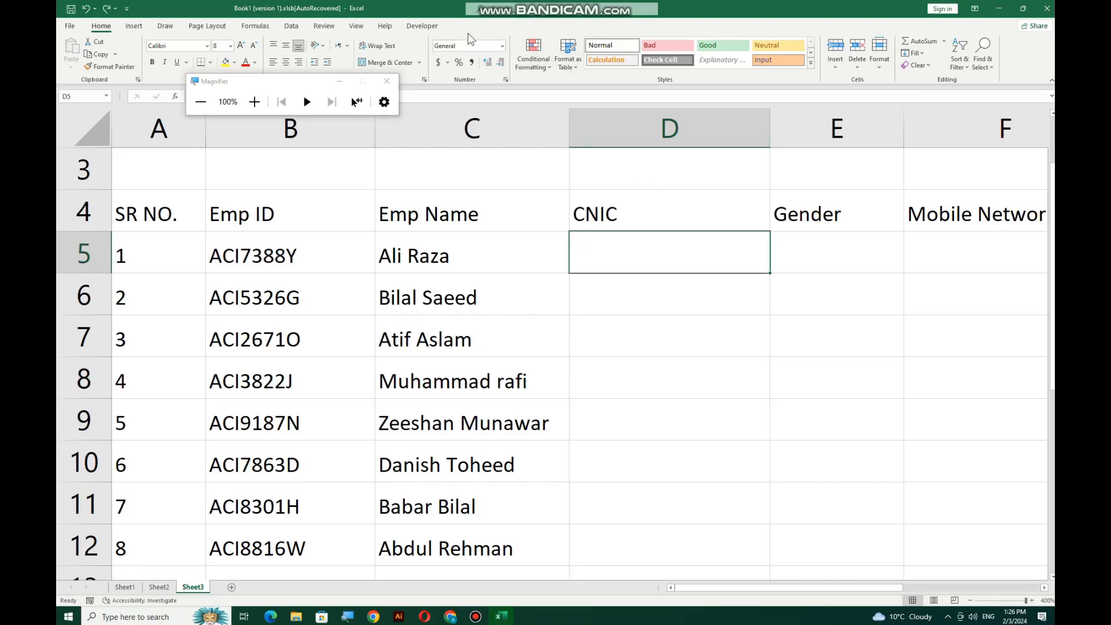
Format D5 as Text and enter the first employee's full 13-digit CNIC
left_click(502, 46)
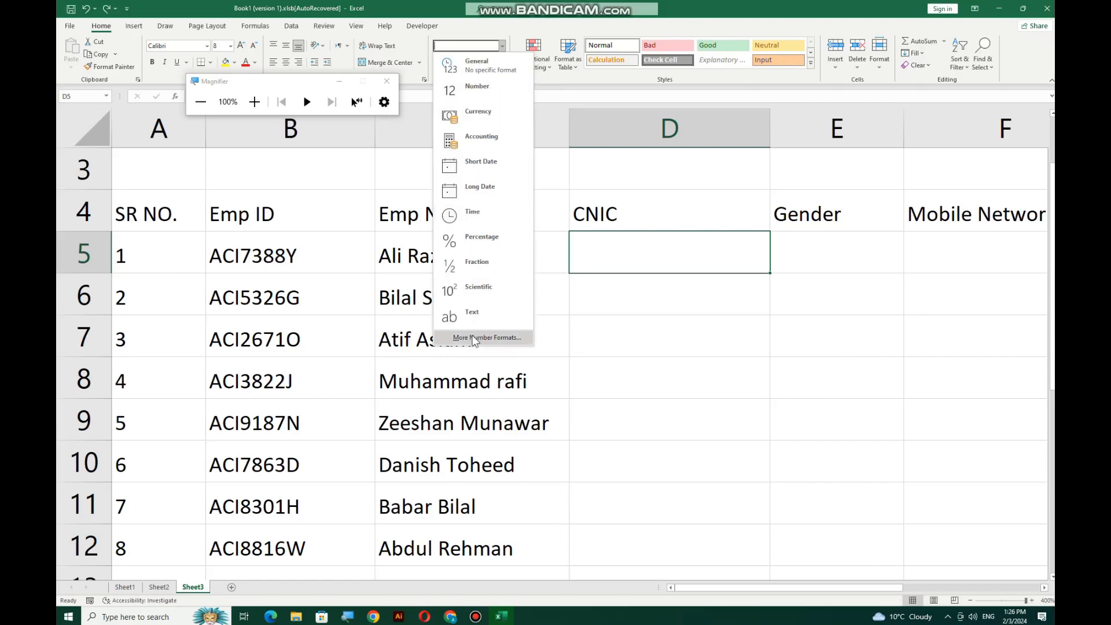
left_click(471, 314)
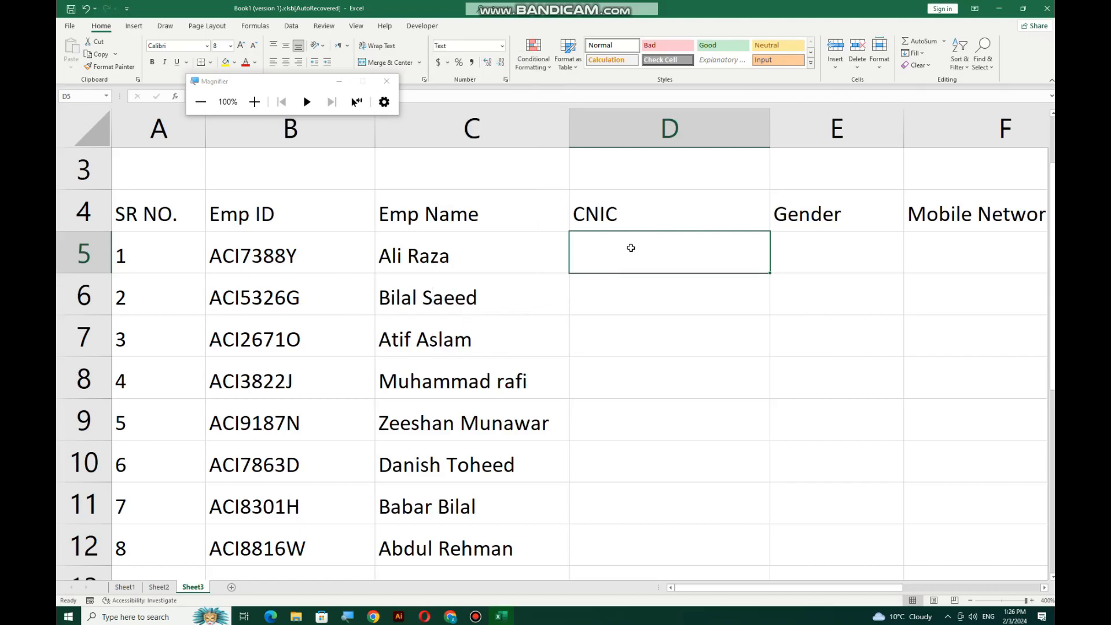
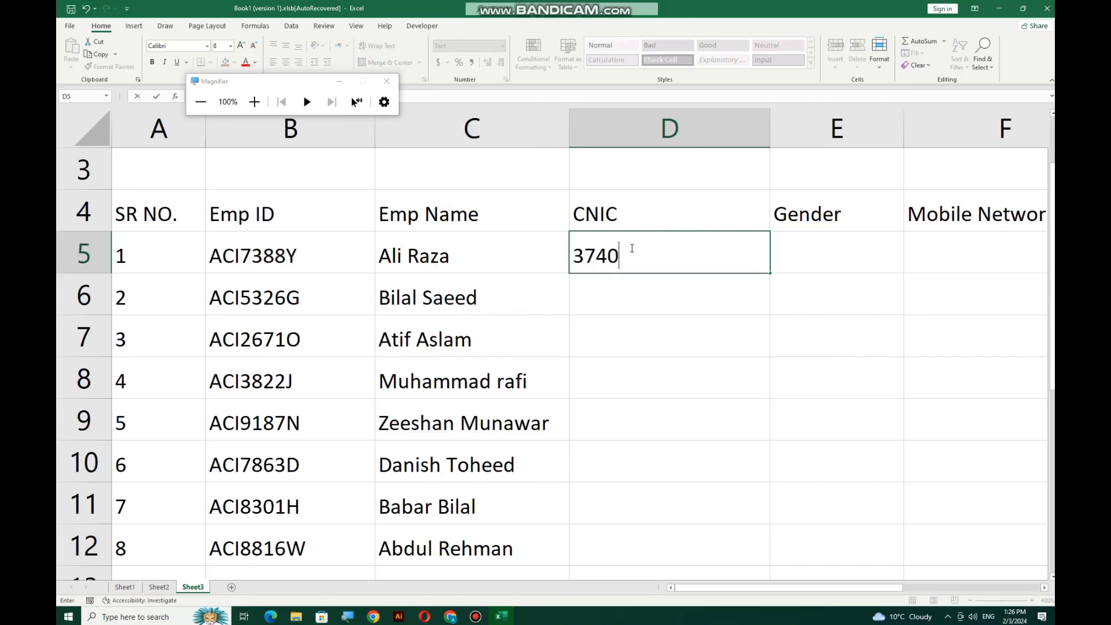
key("Return")
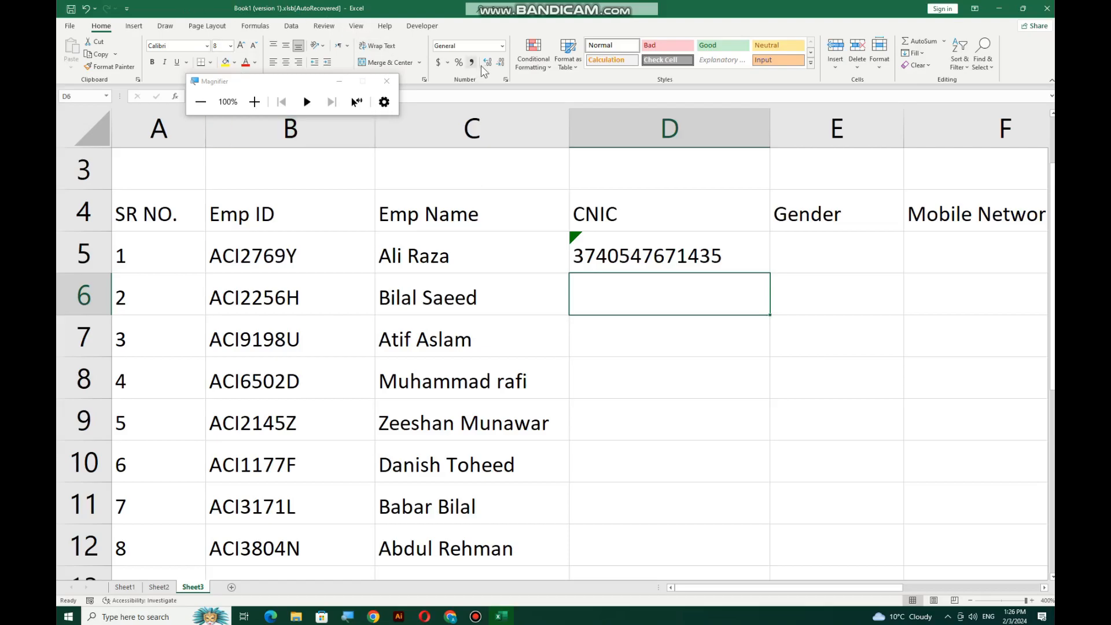
Format D6 as Text as well, then return to D5
left_click(502, 46)
left_click(460, 317)
left_click(723, 249)
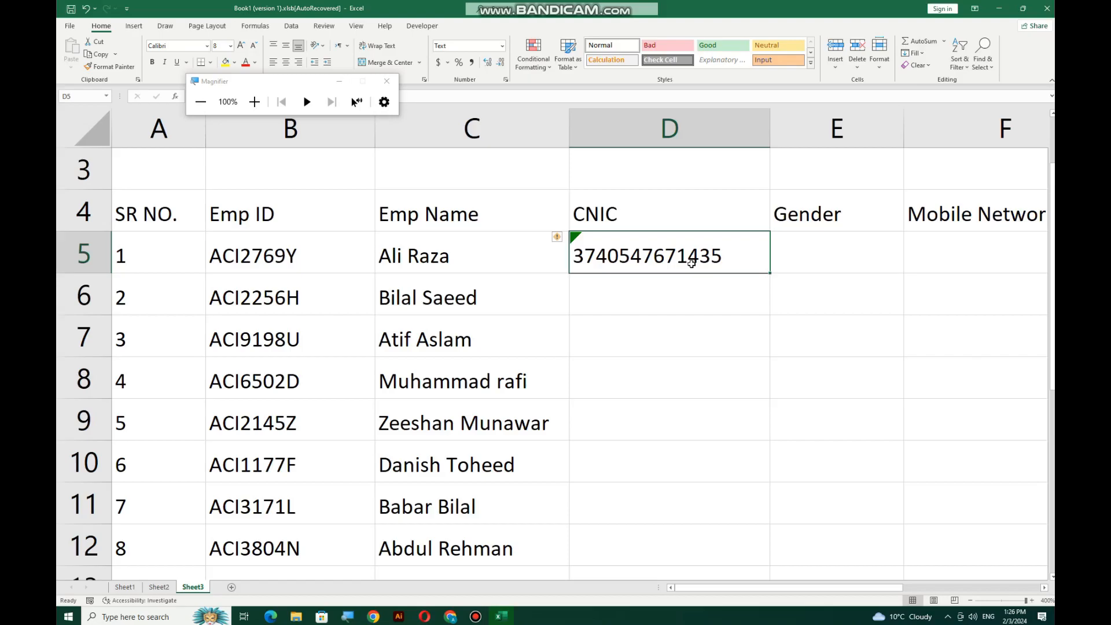
Select the CNIC cells D5:D14 and bring up the number format choices
key("Down")
key("Down")
key("Down")
left_click_drag(681, 250, 636, 513)
scroll(652, 469, "up", 1)
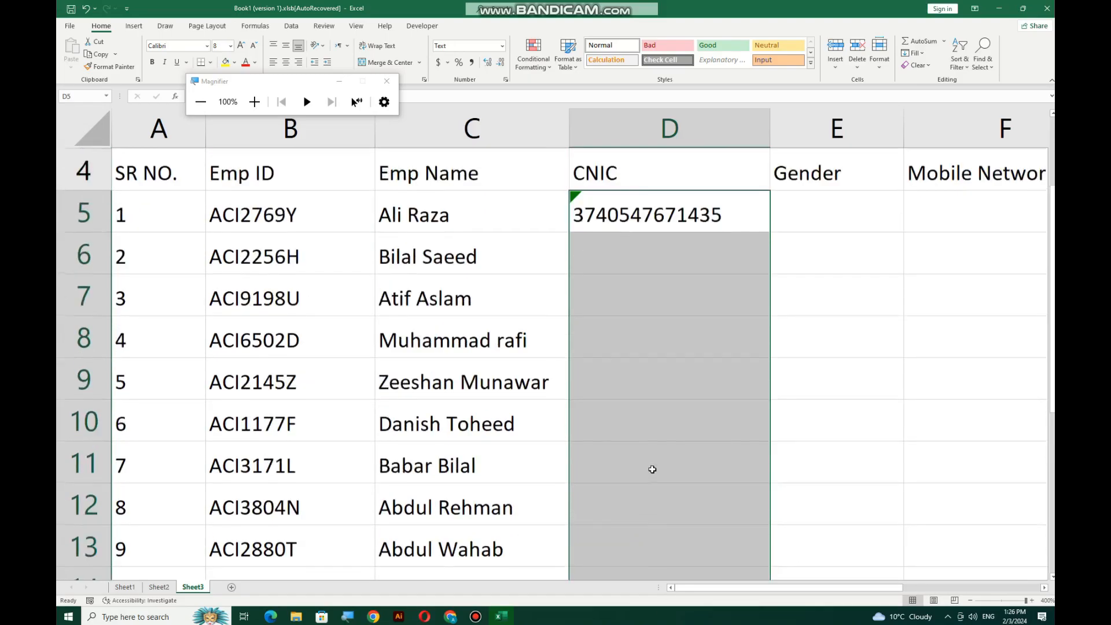
scroll(652, 470, "up", 1)
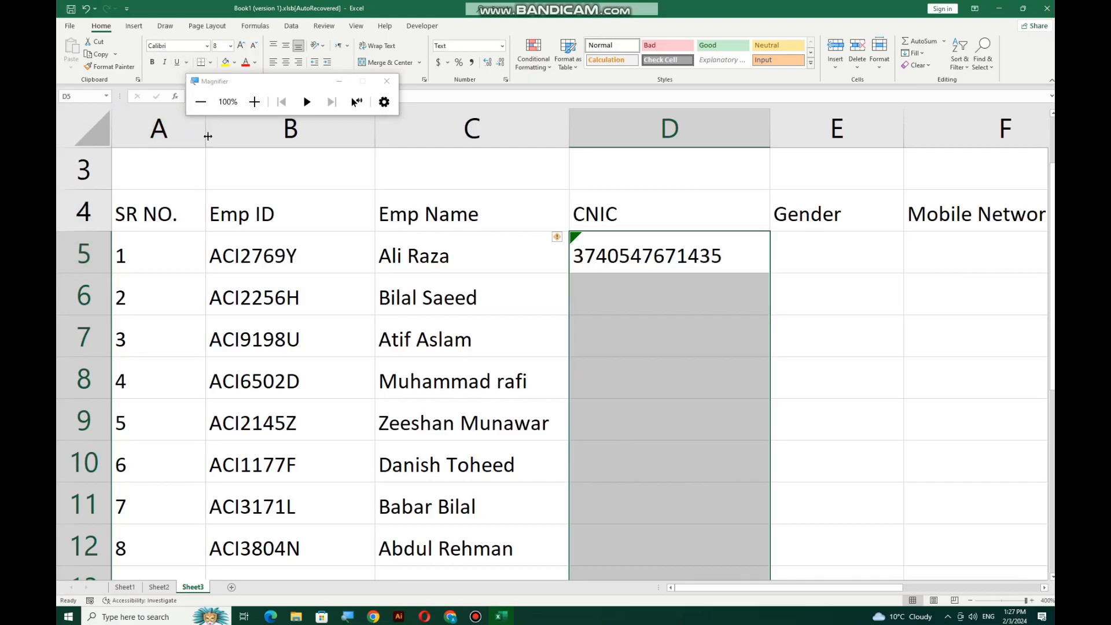
left_click(255, 101)
left_click(739, 92)
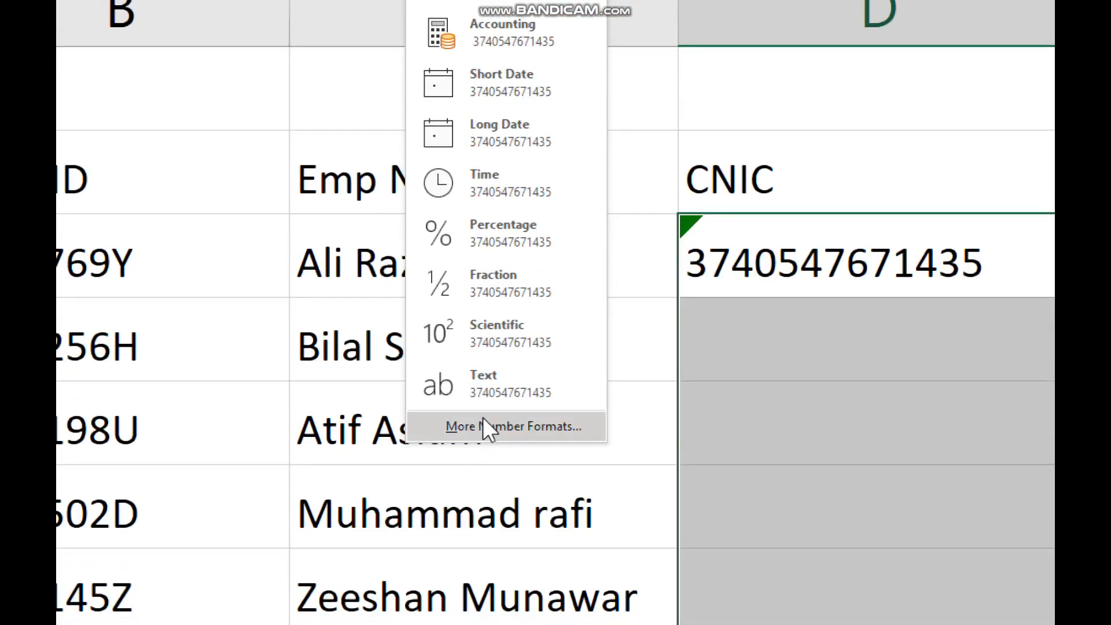
Apply the custom number format #####-#######-# to the selected CNIC cells
left_click(484, 419)
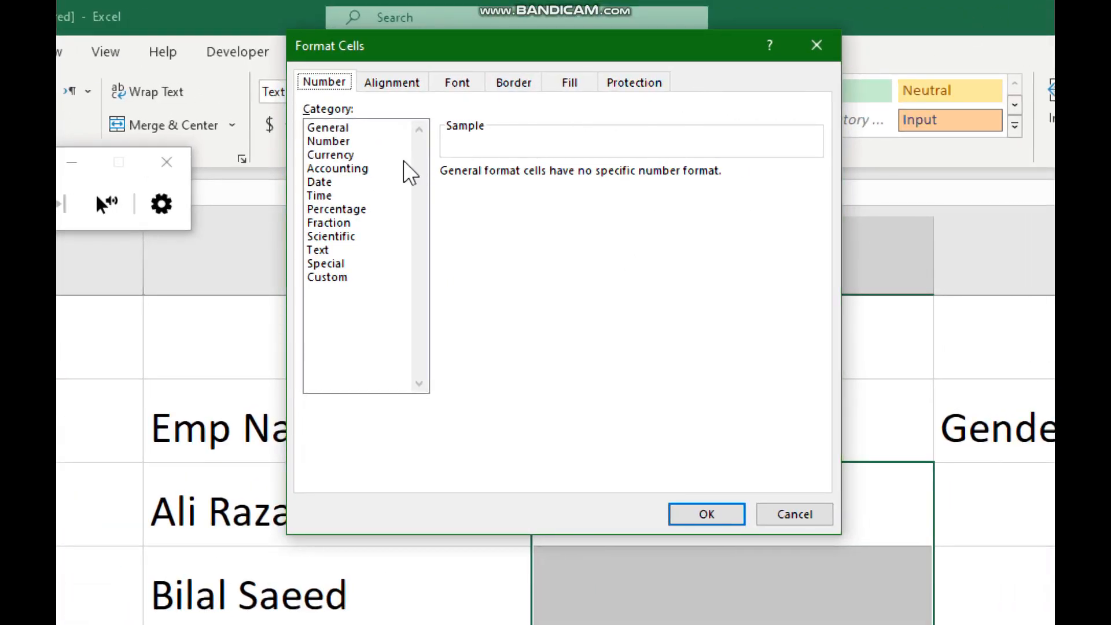
left_click(330, 278)
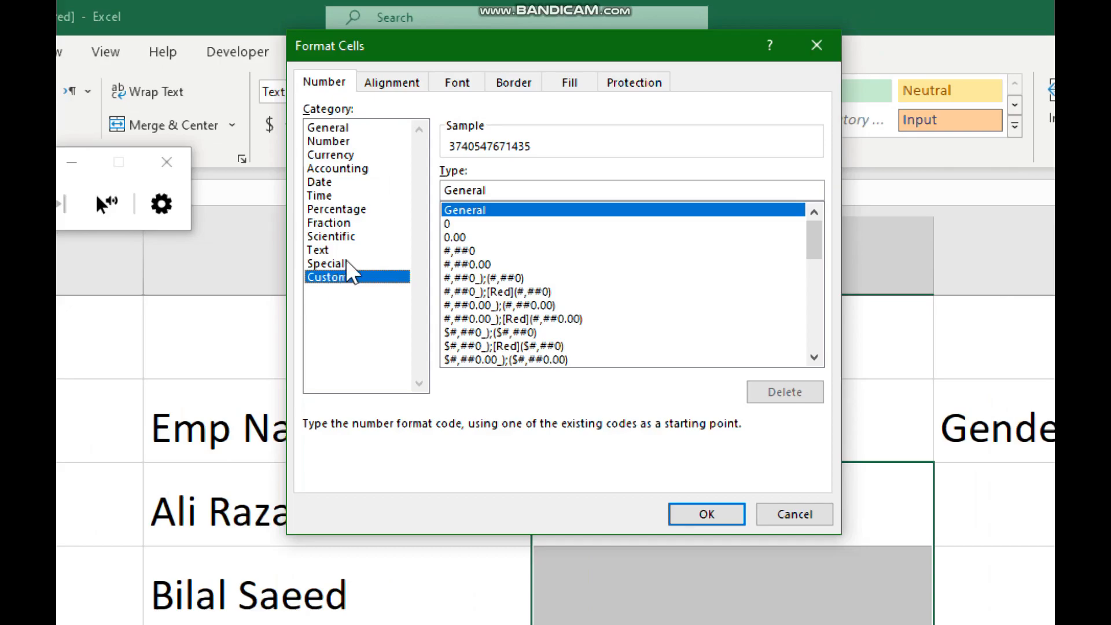
left_click(508, 188)
left_click_drag(508, 188, 446, 191)
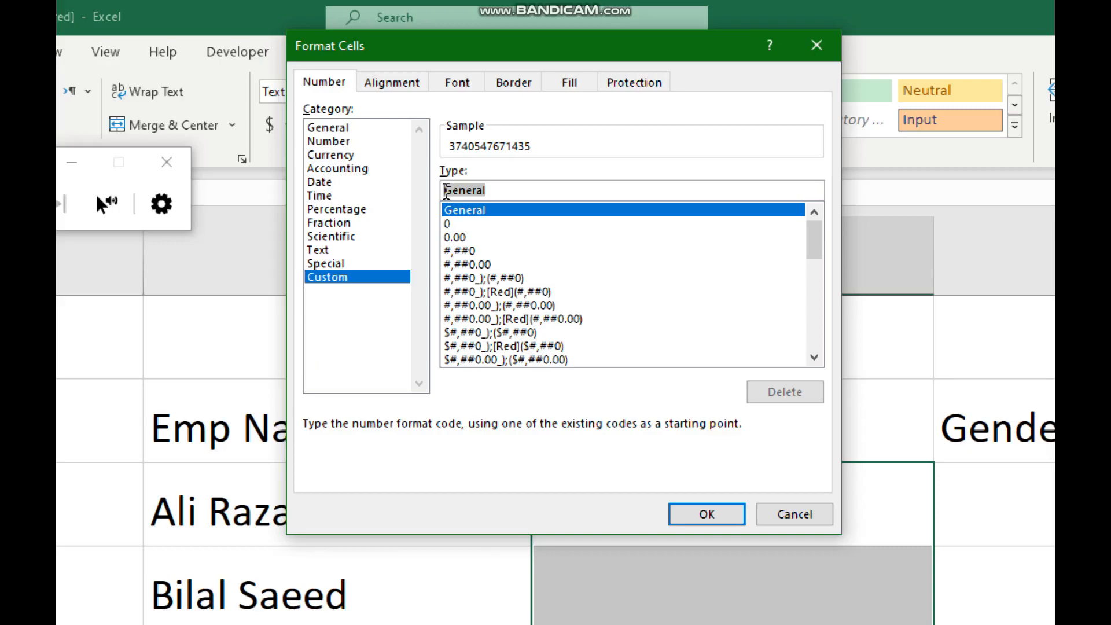
type("####")
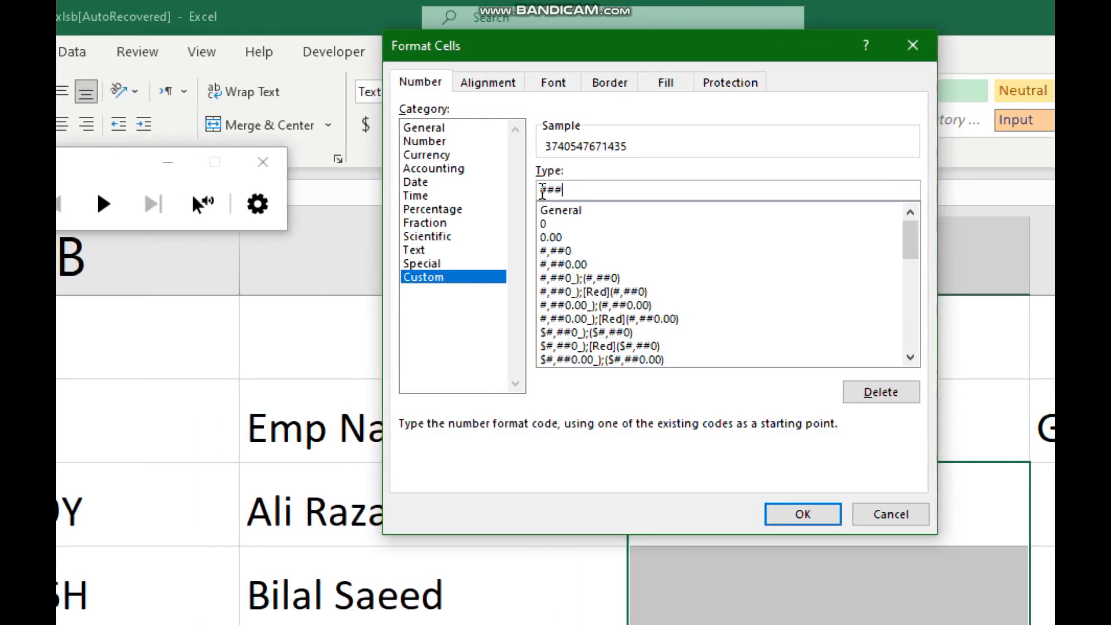
type("#")
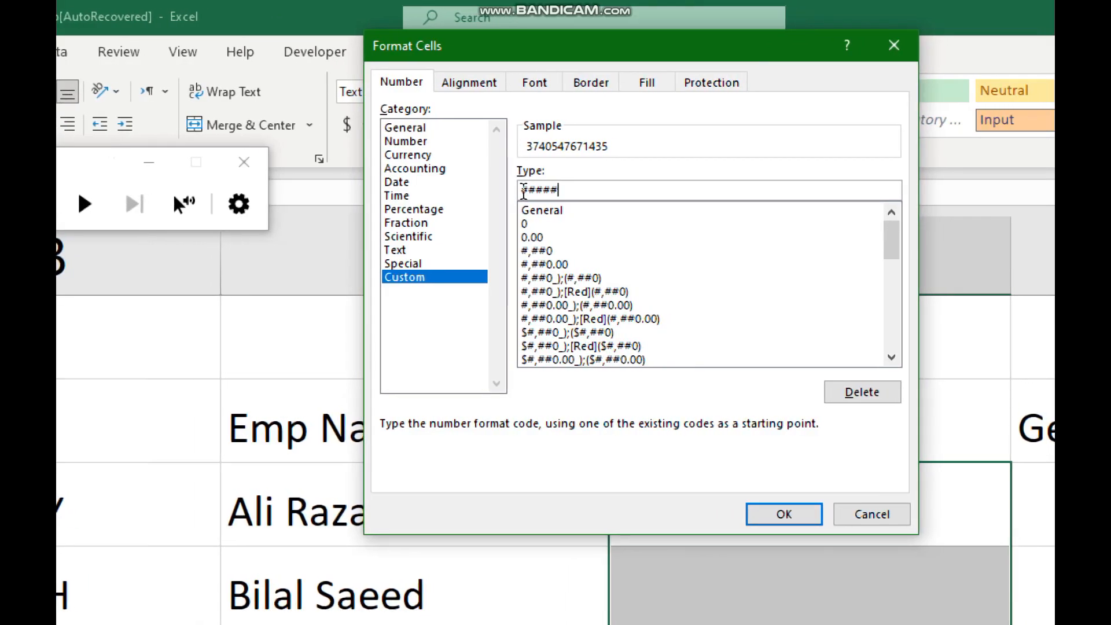
type("-")
type("#####")
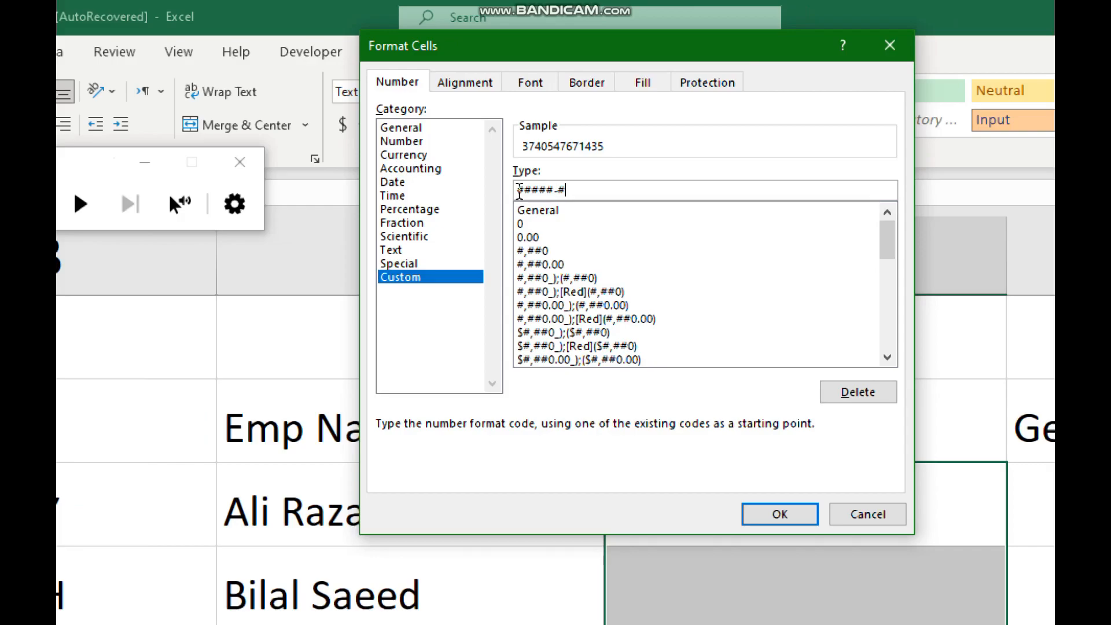
type("##-")
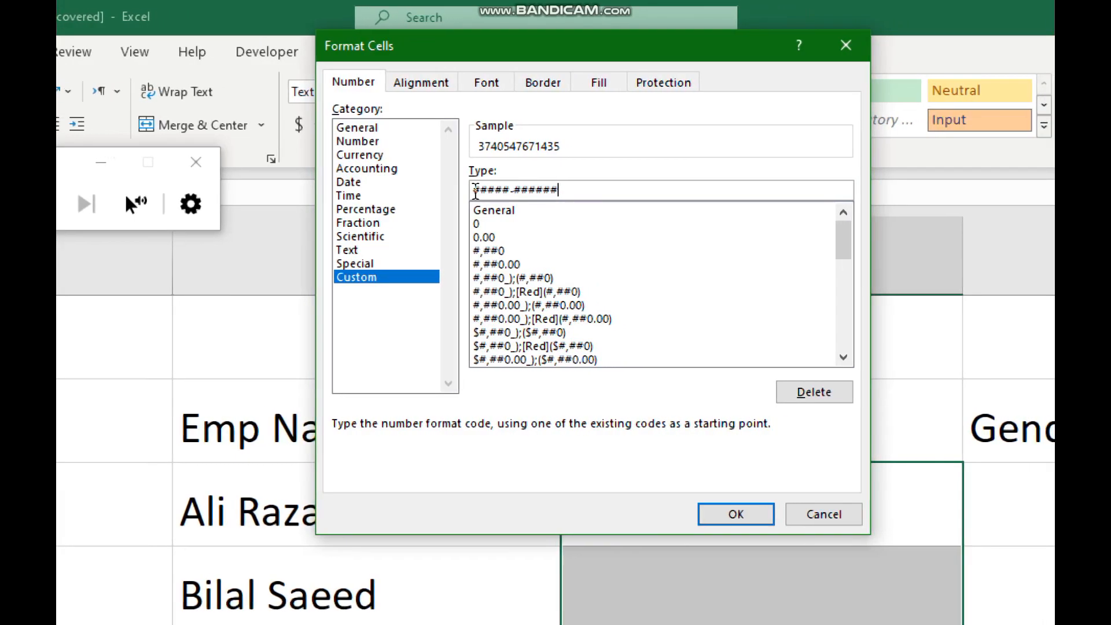
type("#")
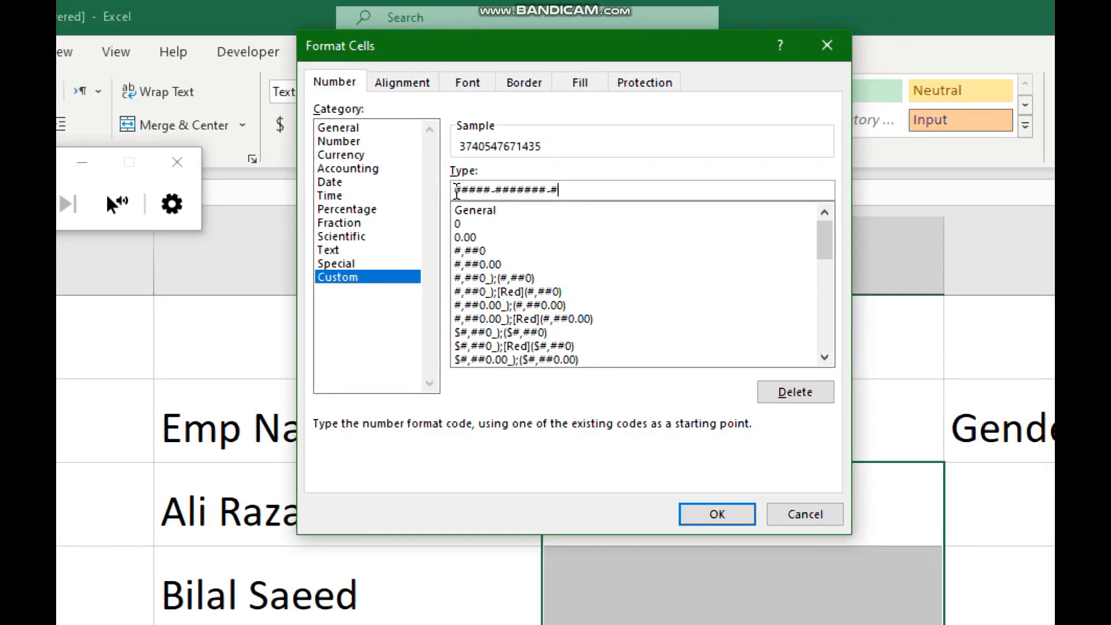
left_click(726, 513)
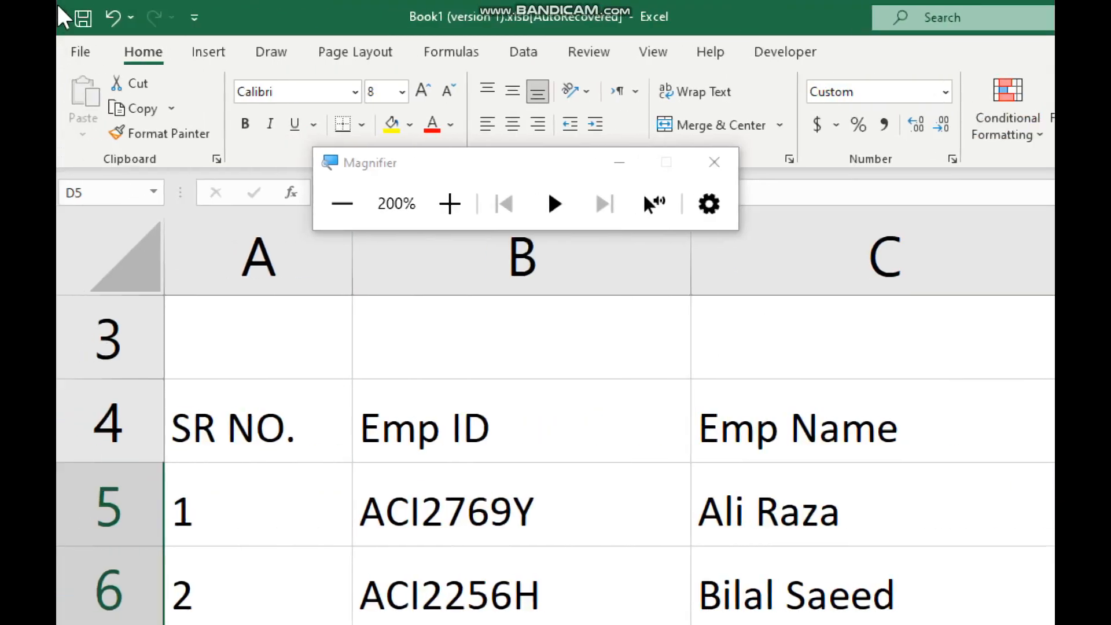
Clear D5 and re-enter the first employee's CNIC in dashed 5-7-1 form
left_click(342, 203)
key("ctrl+shift+Down")
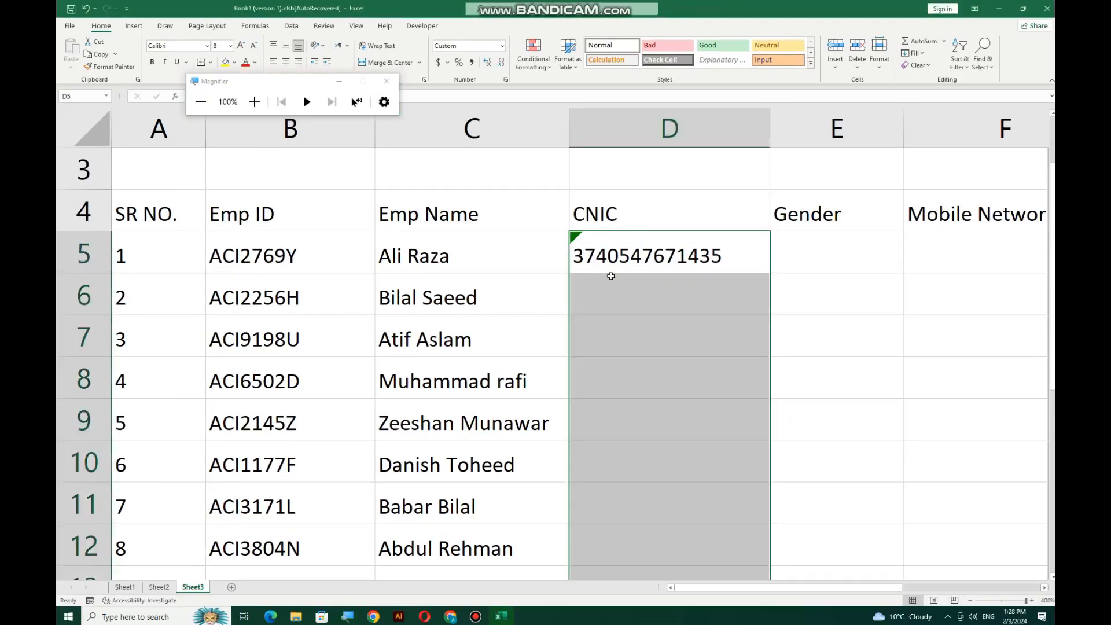
left_click(670, 369)
left_click(689, 242)
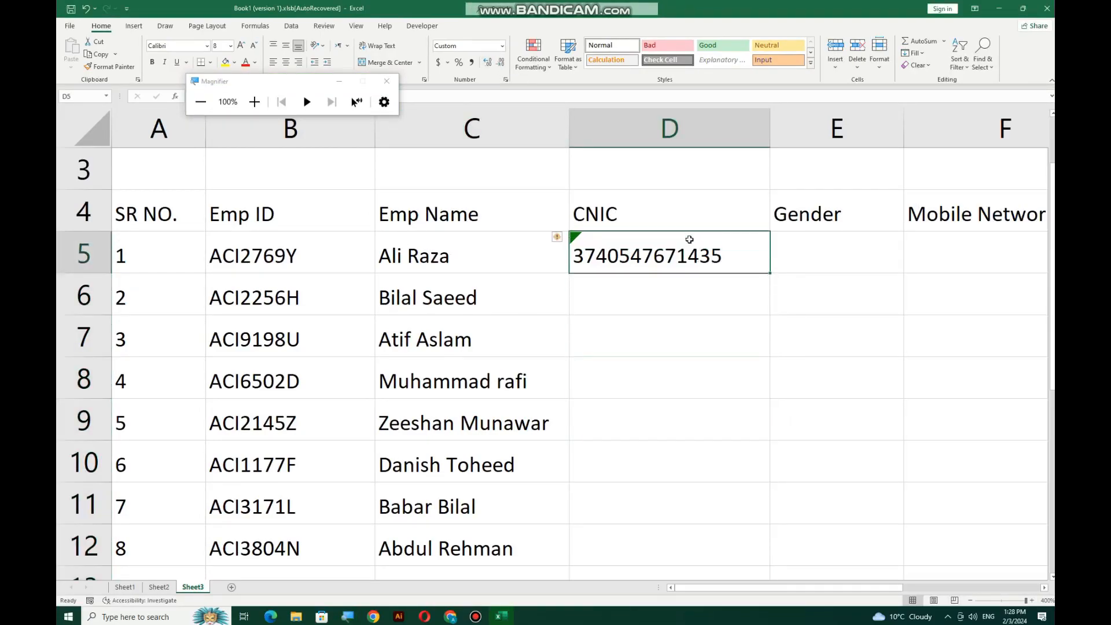
key("Delete")
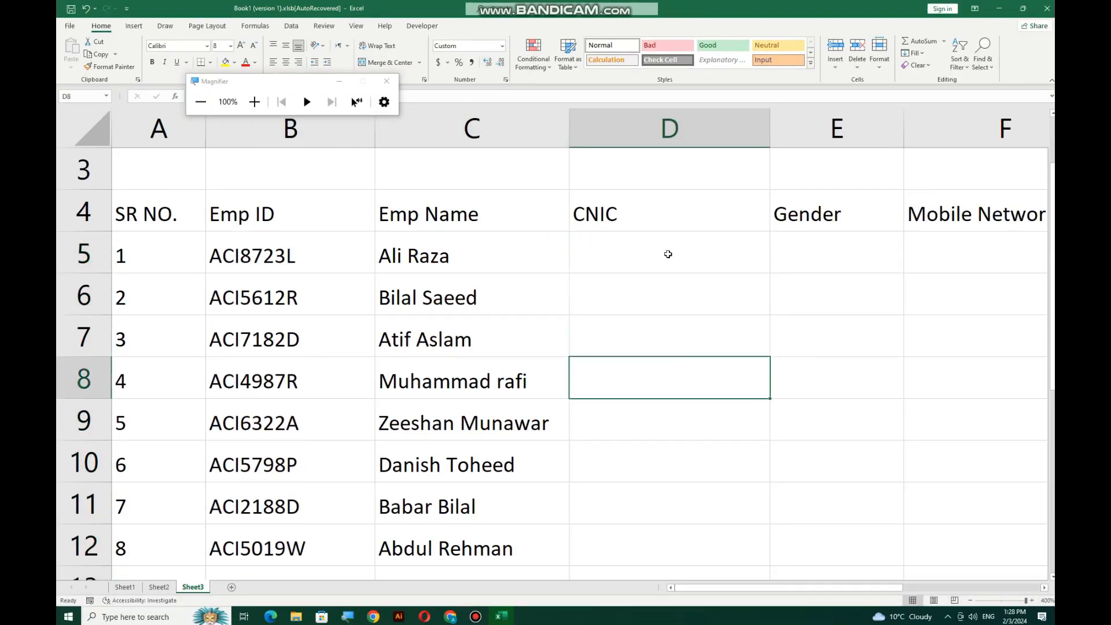
left_click(668, 253)
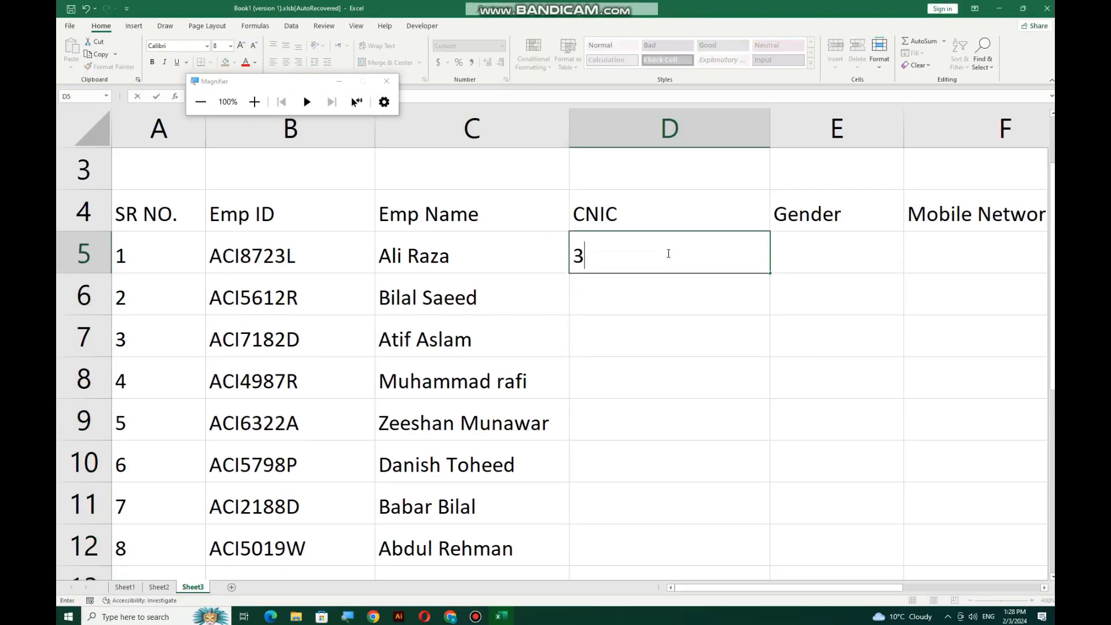
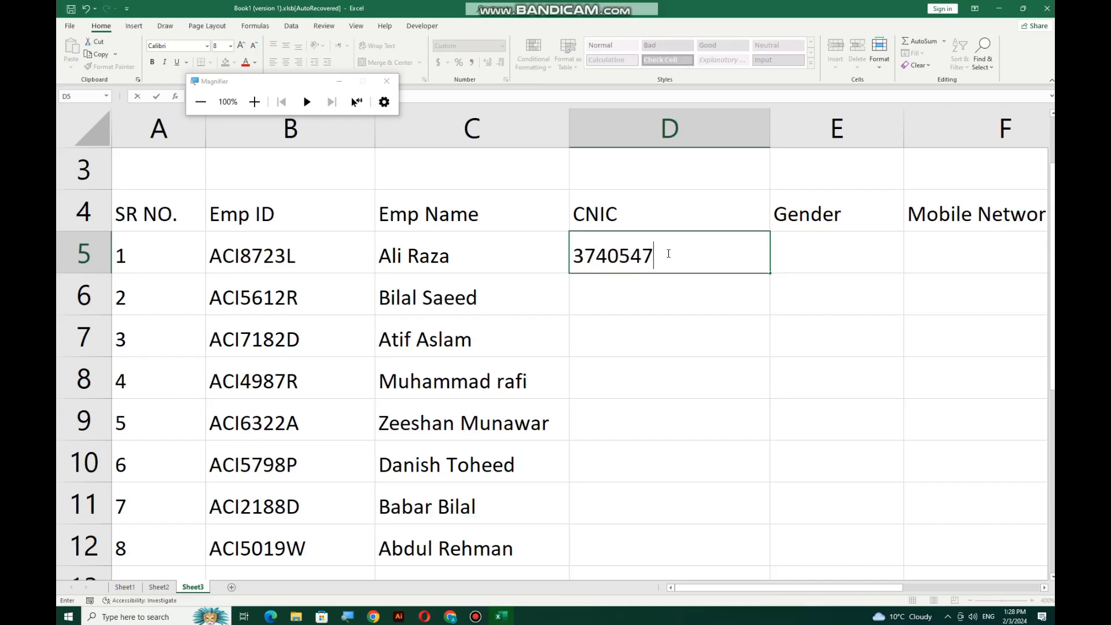
key("Return")
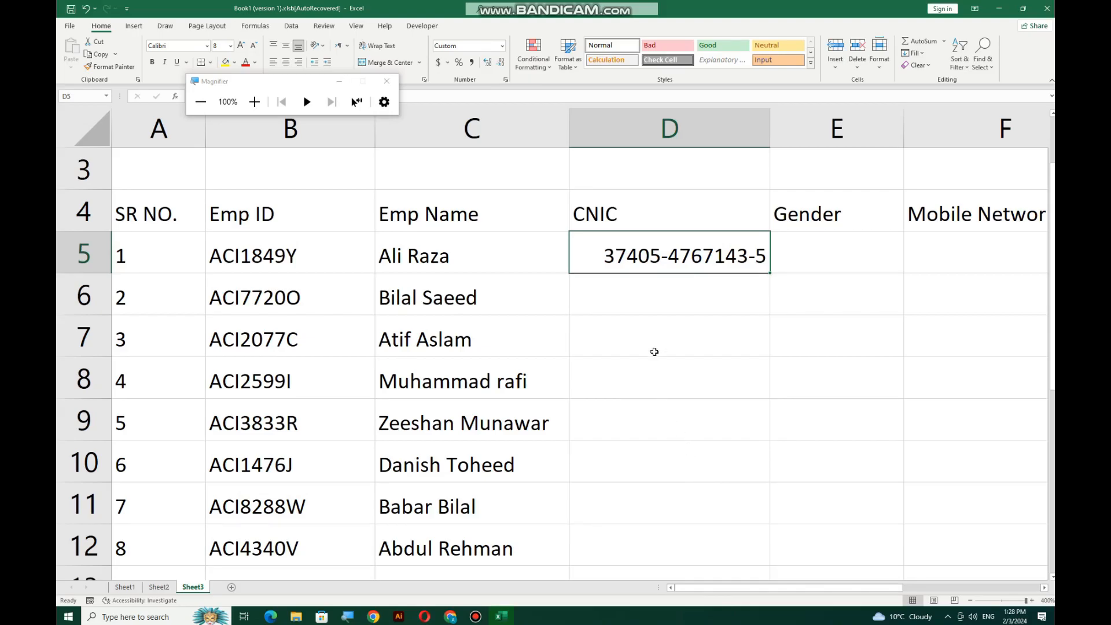
Test a dashed CNIC entry in D7, clear it, and select D5:D13
left_click(655, 333)
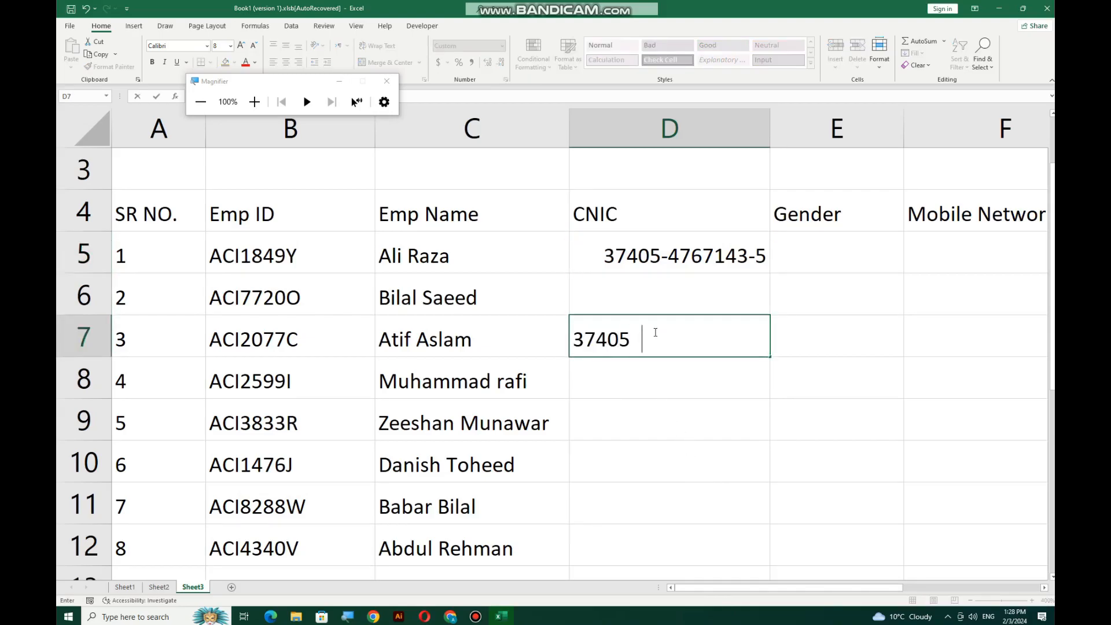
key("Return")
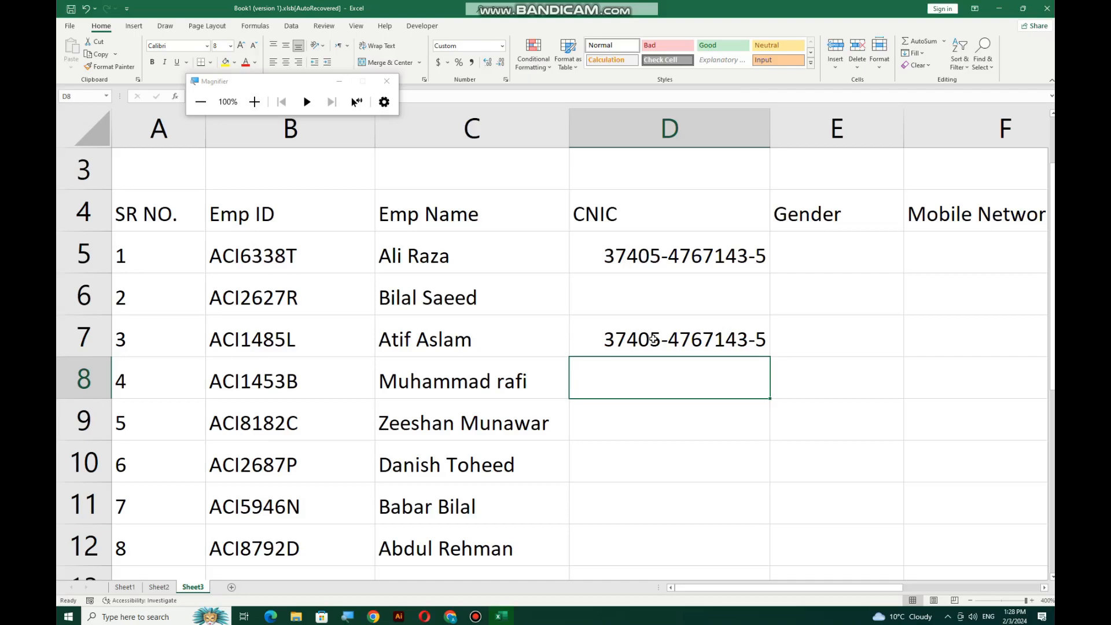
left_click(716, 336)
key("Delete")
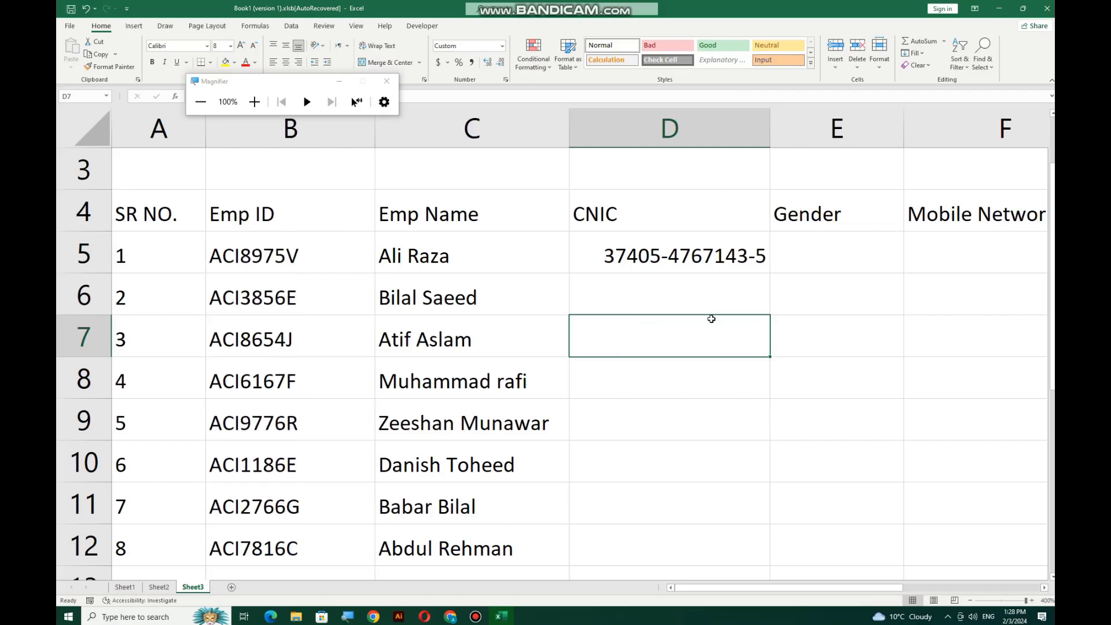
left_click_drag(692, 255, 669, 513)
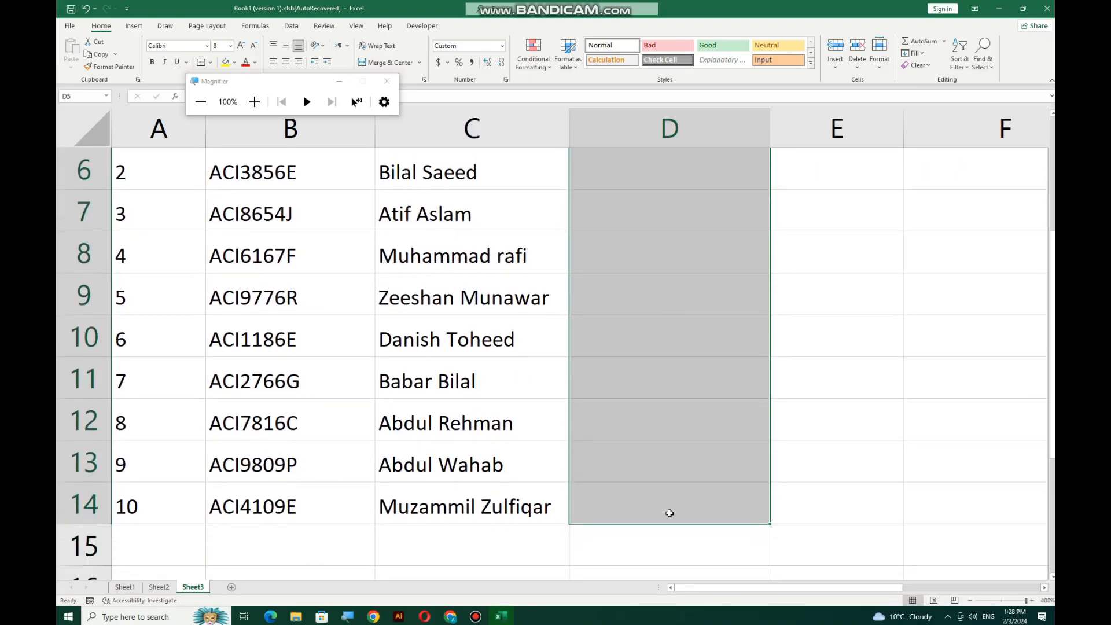
left_click(503, 45)
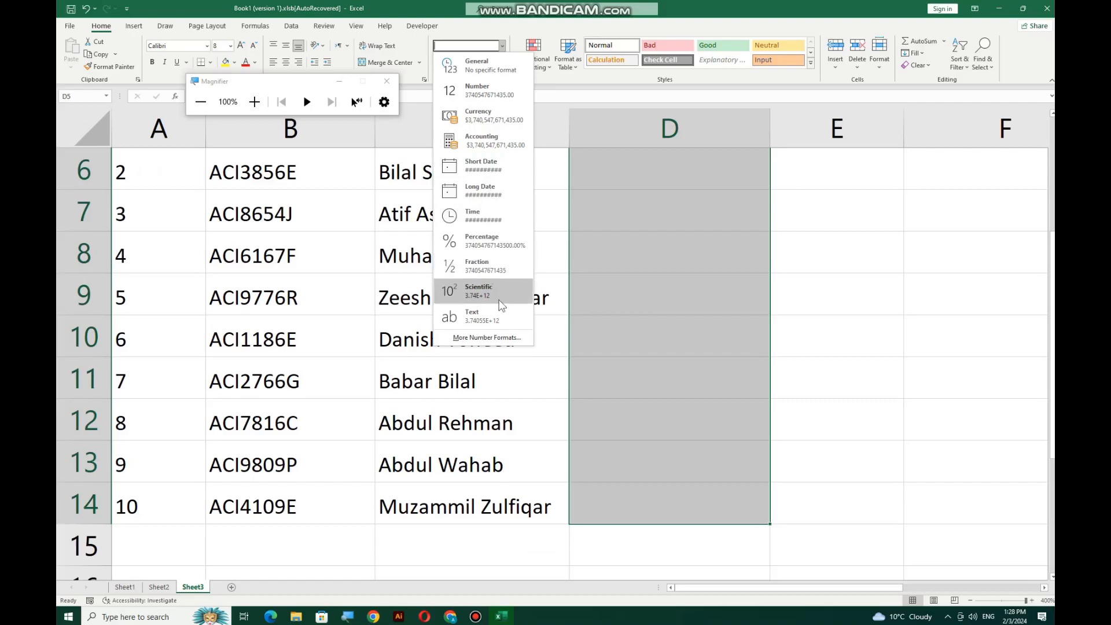
left_click(499, 338)
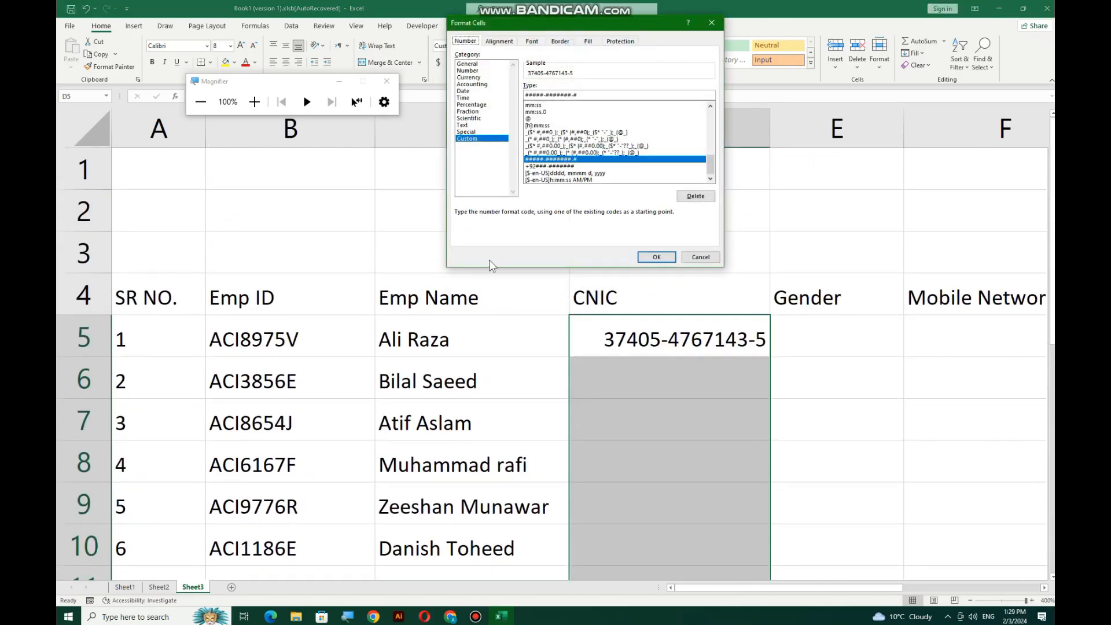
left_click(253, 102)
left_click(253, 102)
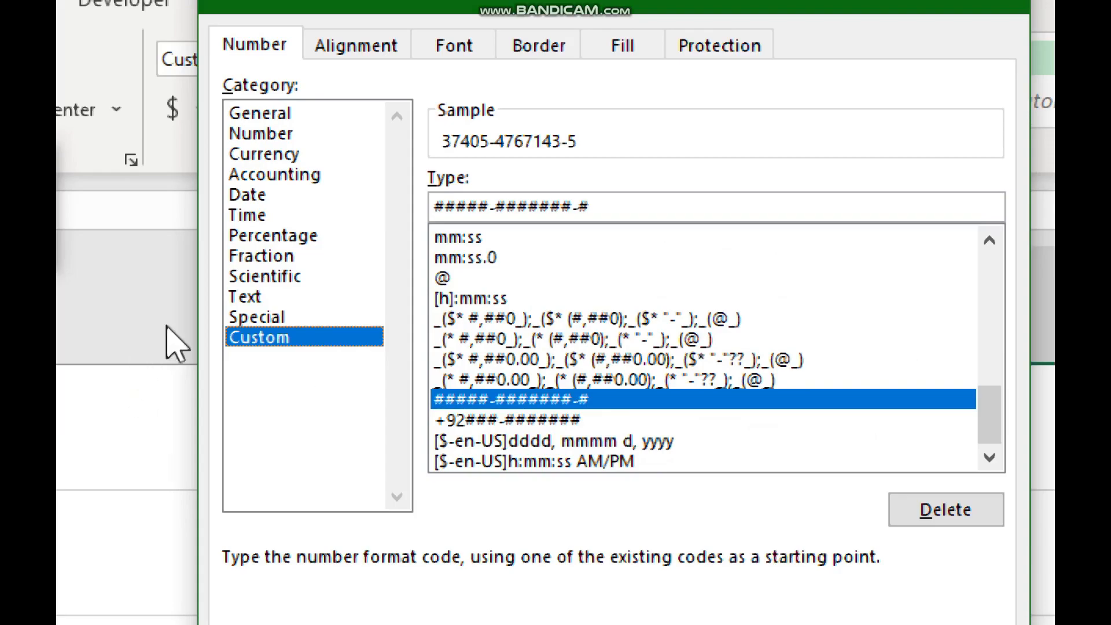
left_click_drag(643, 205, 413, 206)
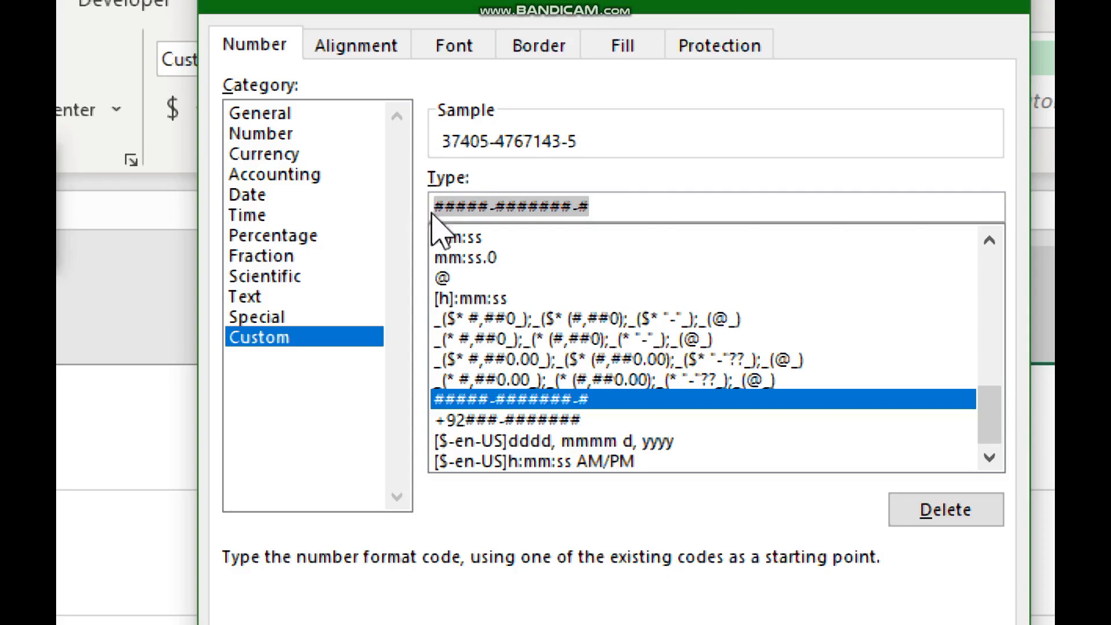
left_click(486, 205)
left_click_drag(481, 204, 435, 207)
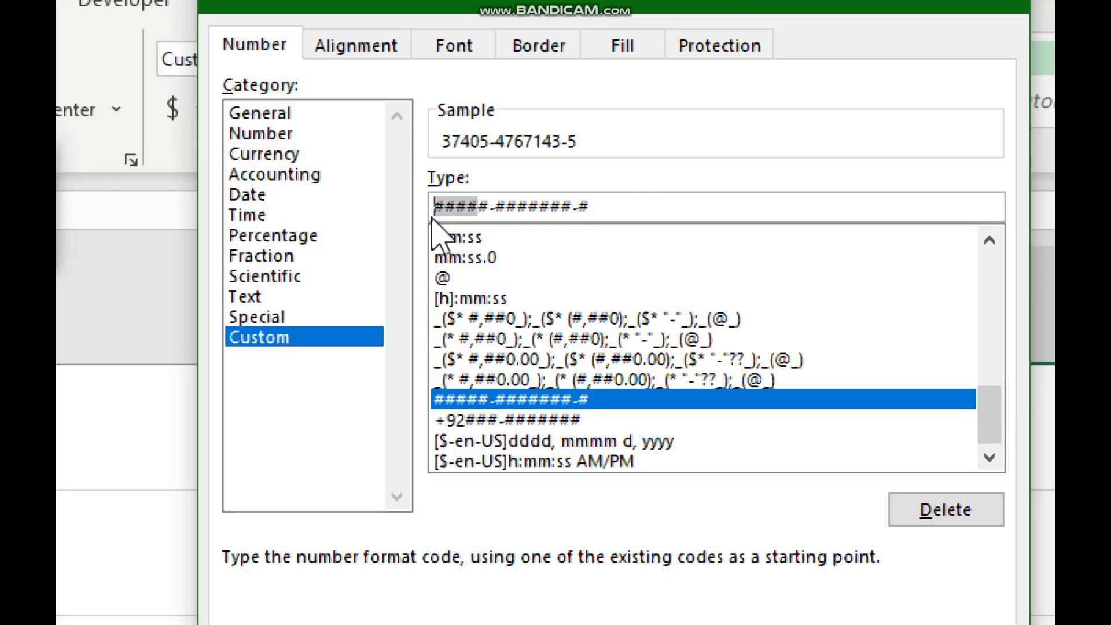
left_click_drag(486, 209, 502, 209)
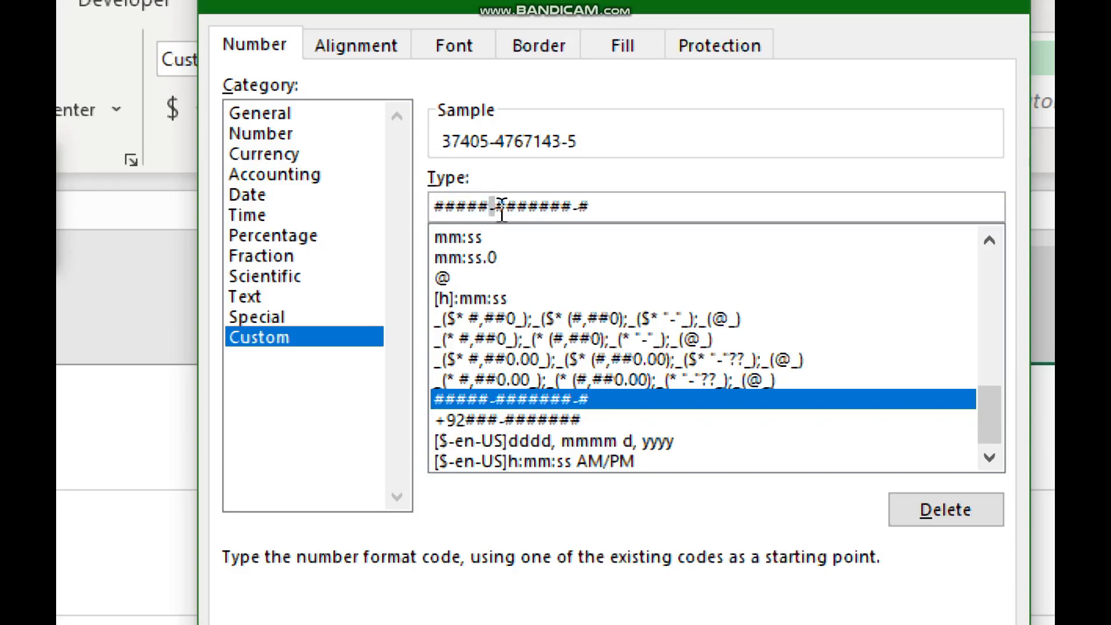
left_click_drag(572, 207, 580, 203)
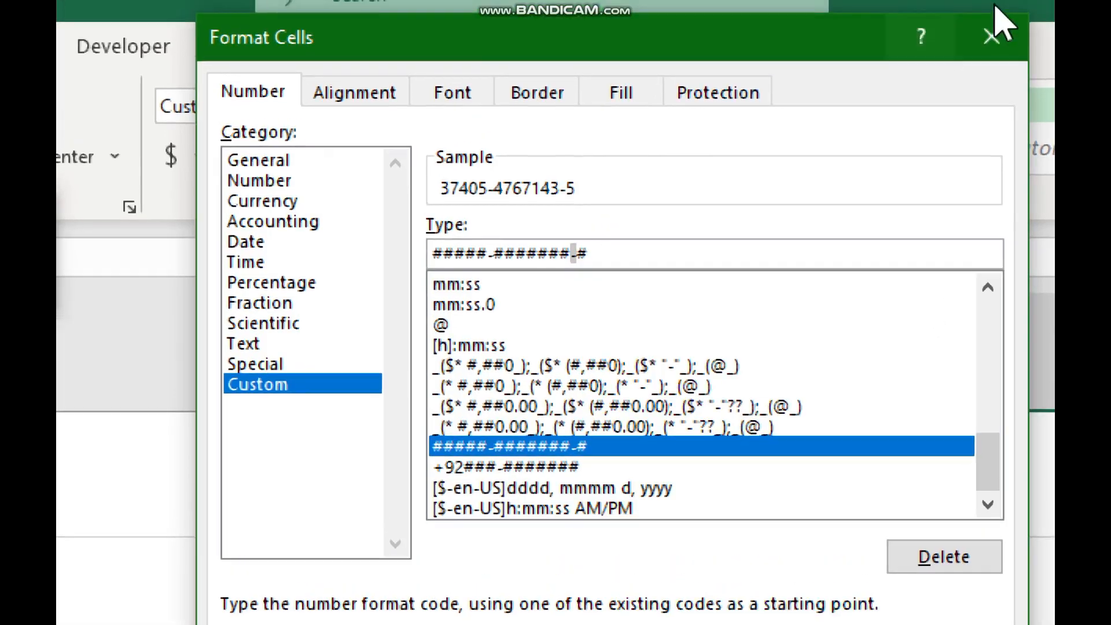
left_click(994, 45)
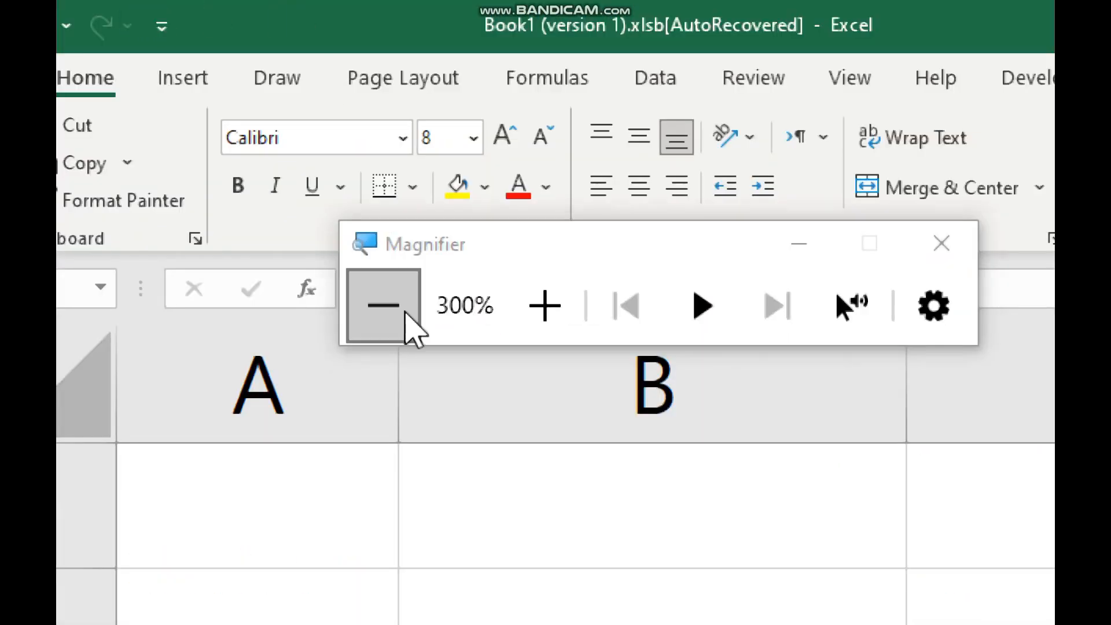
Fill D5's dashed CNIC down to D13
left_click(405, 313)
left_click(405, 312)
left_click(583, 330)
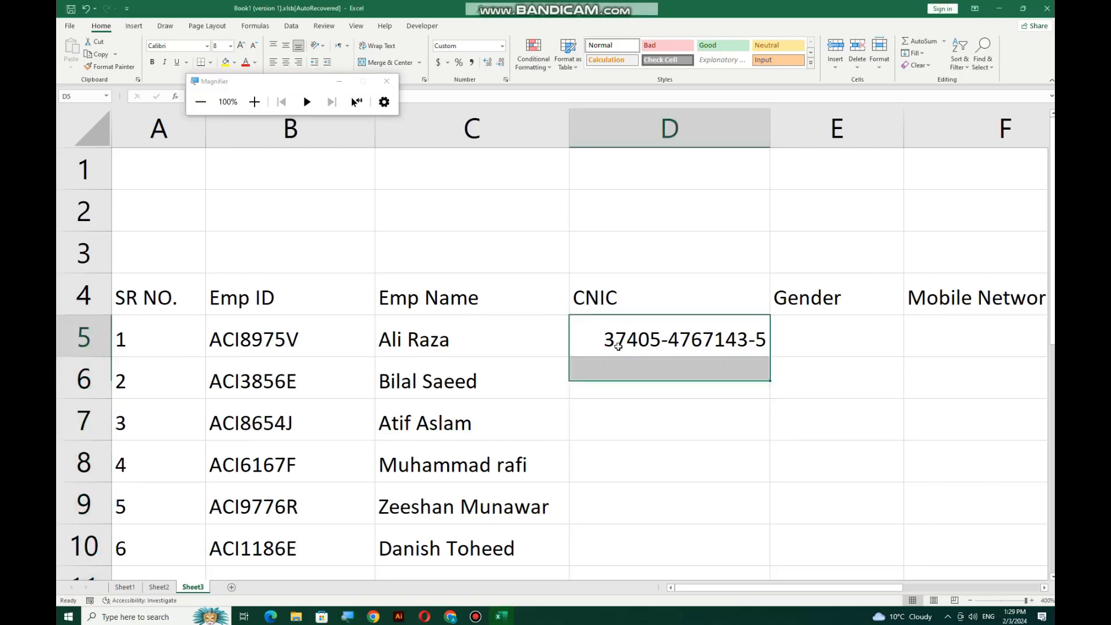
scroll(619, 346, "down", 2)
scroll(669, 503, "up", 1)
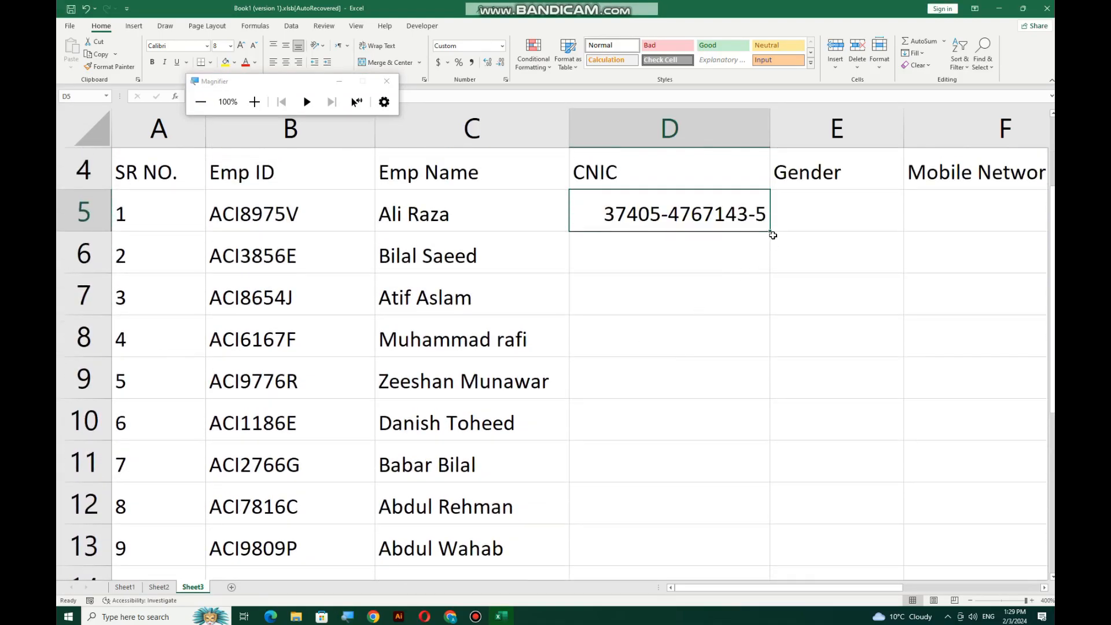
left_click_drag(773, 234, 758, 549)
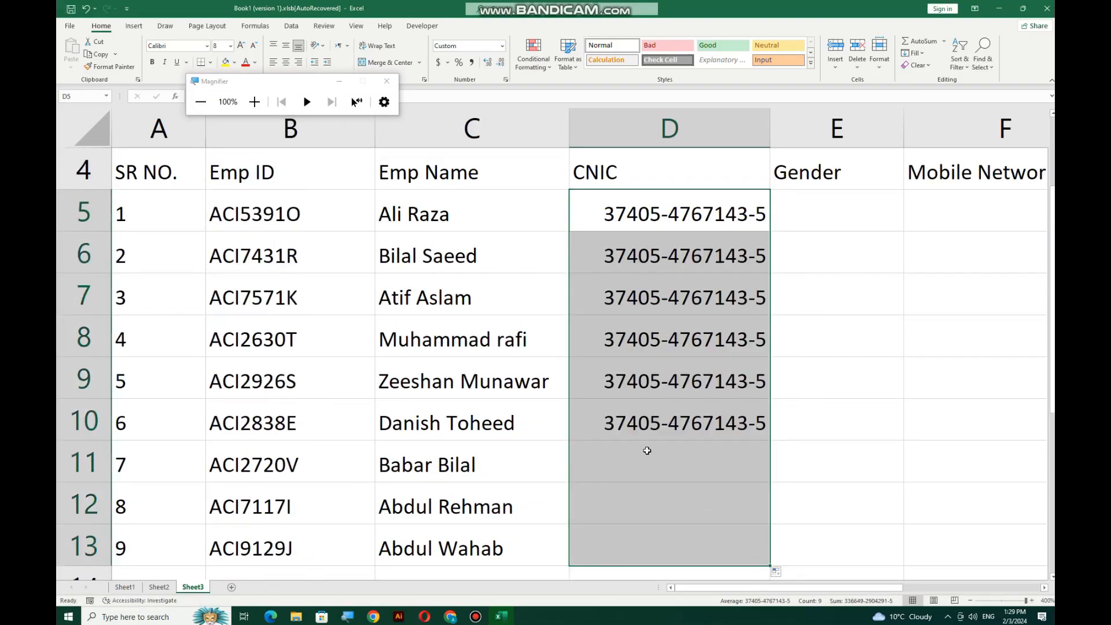
Extend the CNIC fill from D13 to D14 so all ten rows match
left_click(535, 373)
left_click(256, 186)
key("ctrl+a")
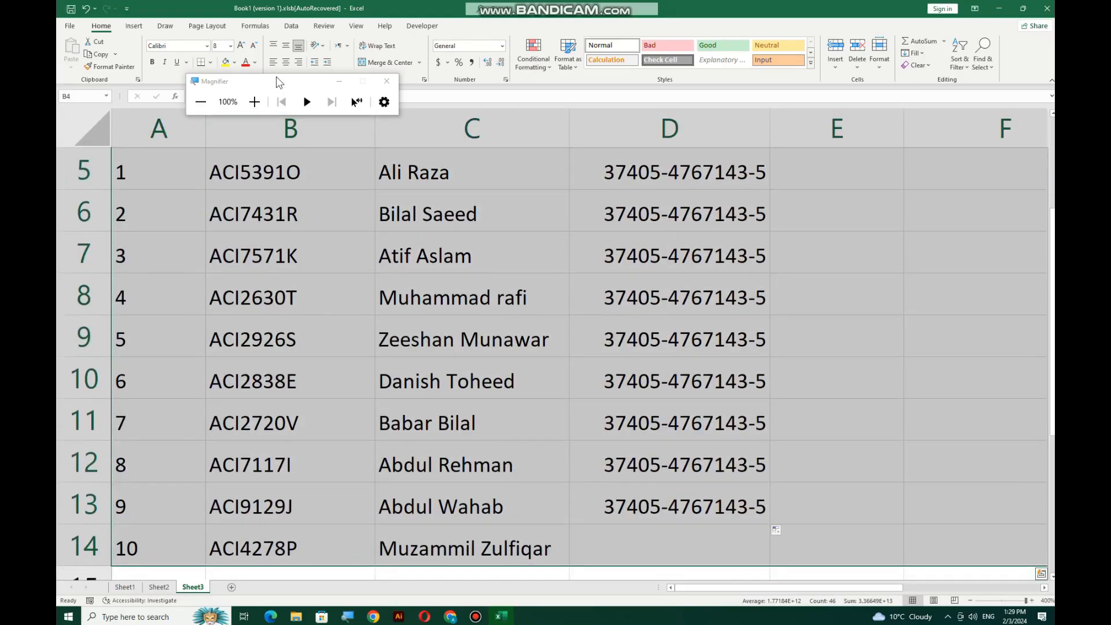
scroll(503, 149, "up", 2)
left_click(538, 298)
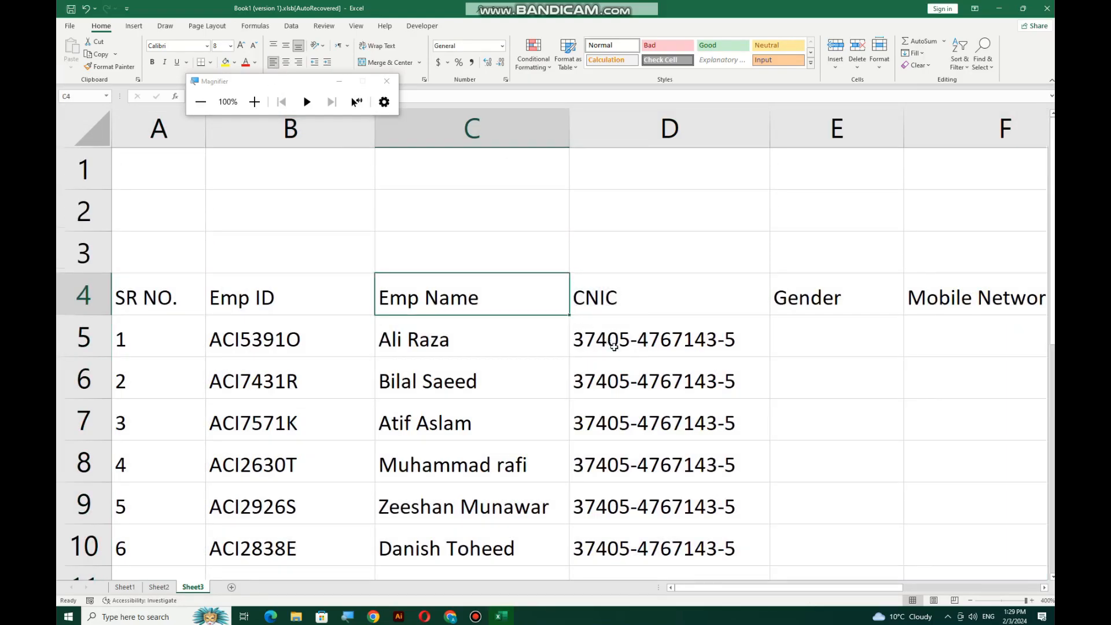
scroll(719, 379, "down", 1)
scroll(720, 379, "down", 1)
scroll(719, 379, "down", 1)
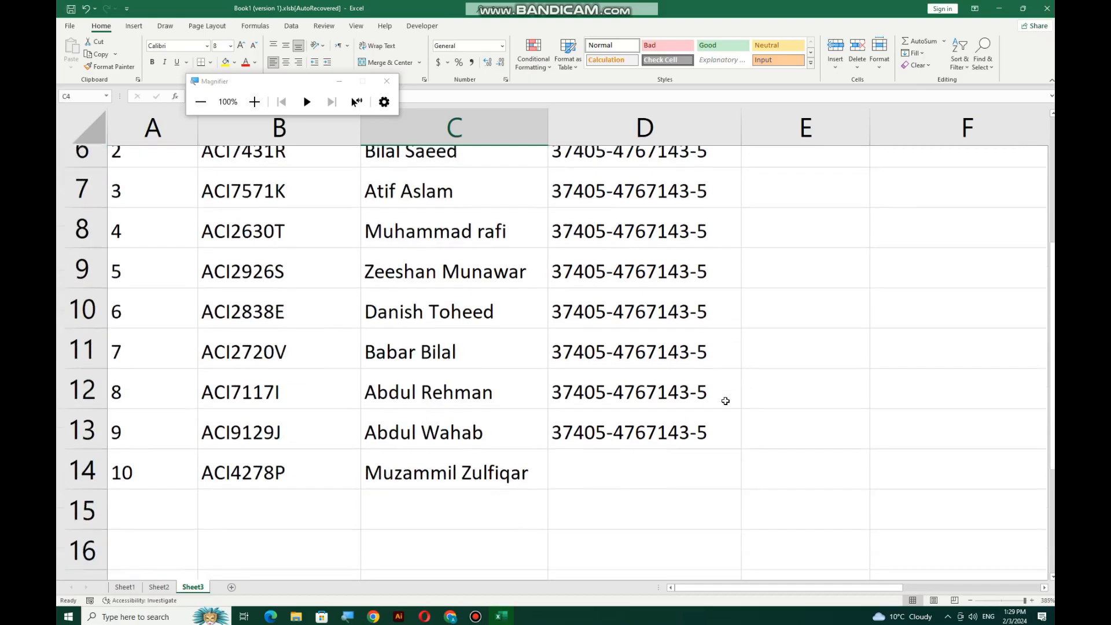
left_click(718, 408)
left_click_drag(735, 444, 738, 457)
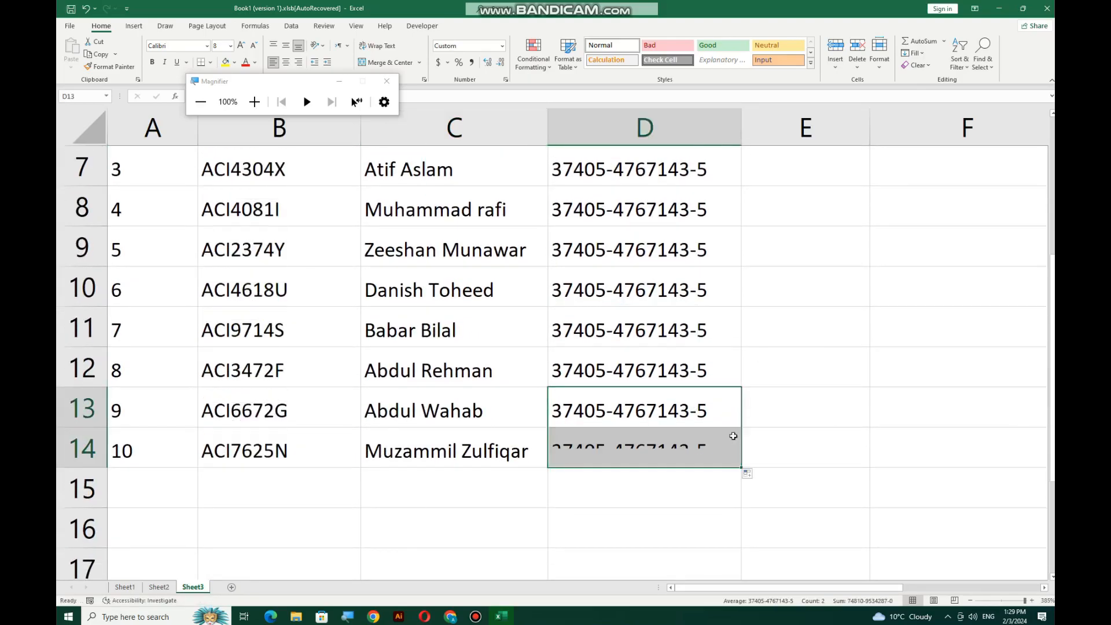
left_click(781, 338)
scroll(793, 337, "up", 1)
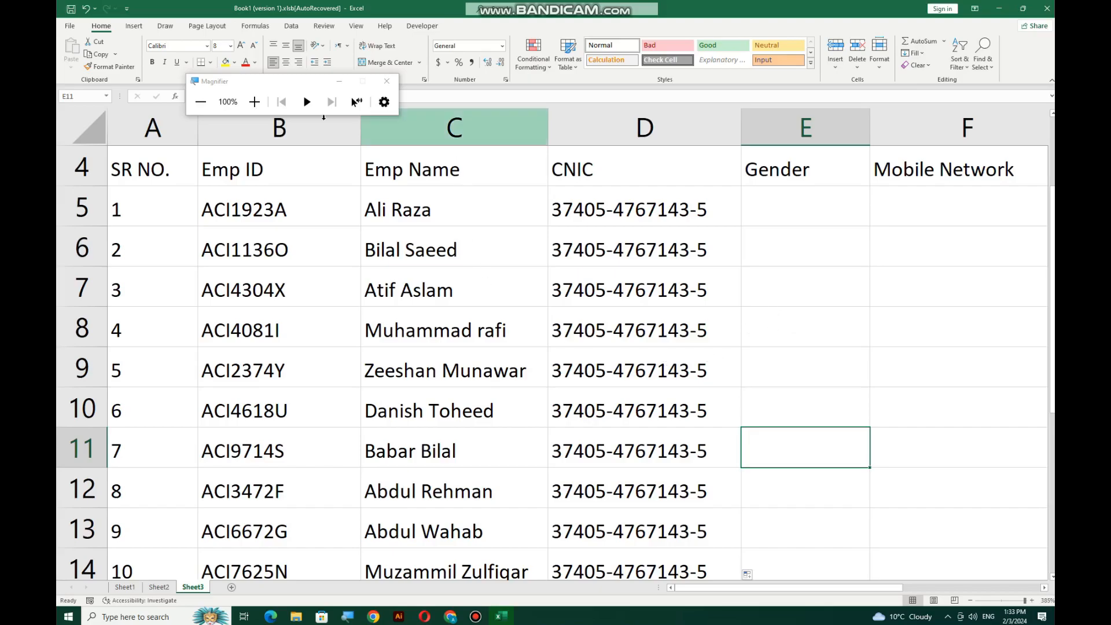
Enter the first employee's mobile number in G5, which loses its leading zero
scroll(822, 249, "down", 2, "ctrl")
scroll(980, 256, "down", 2)
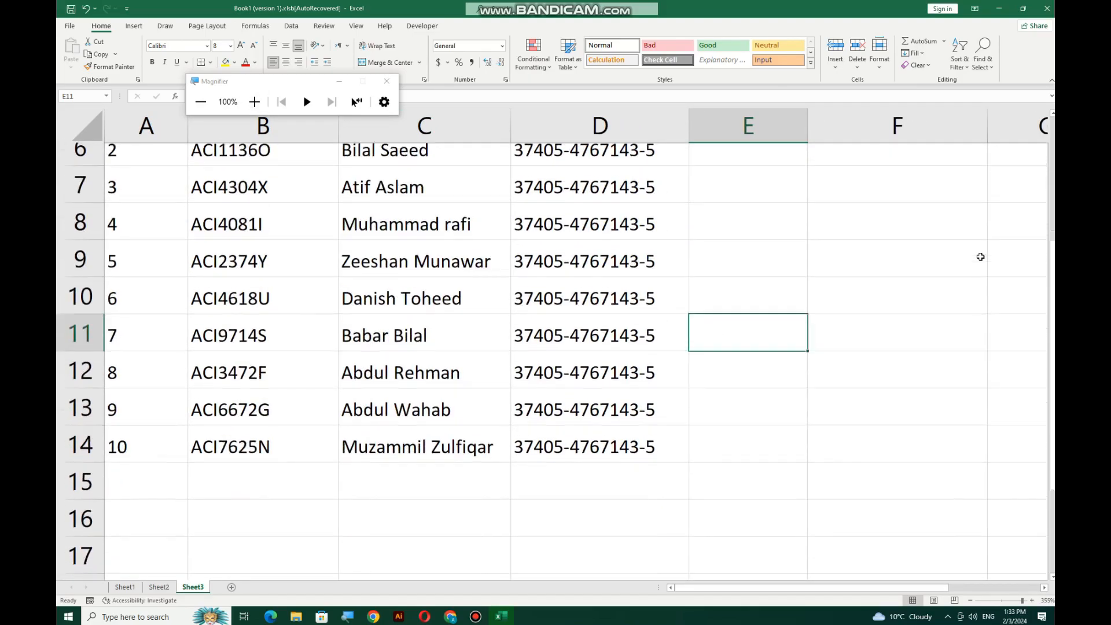
scroll(925, 255, "up", 2)
scroll(912, 257, "down", 6, "ctrl")
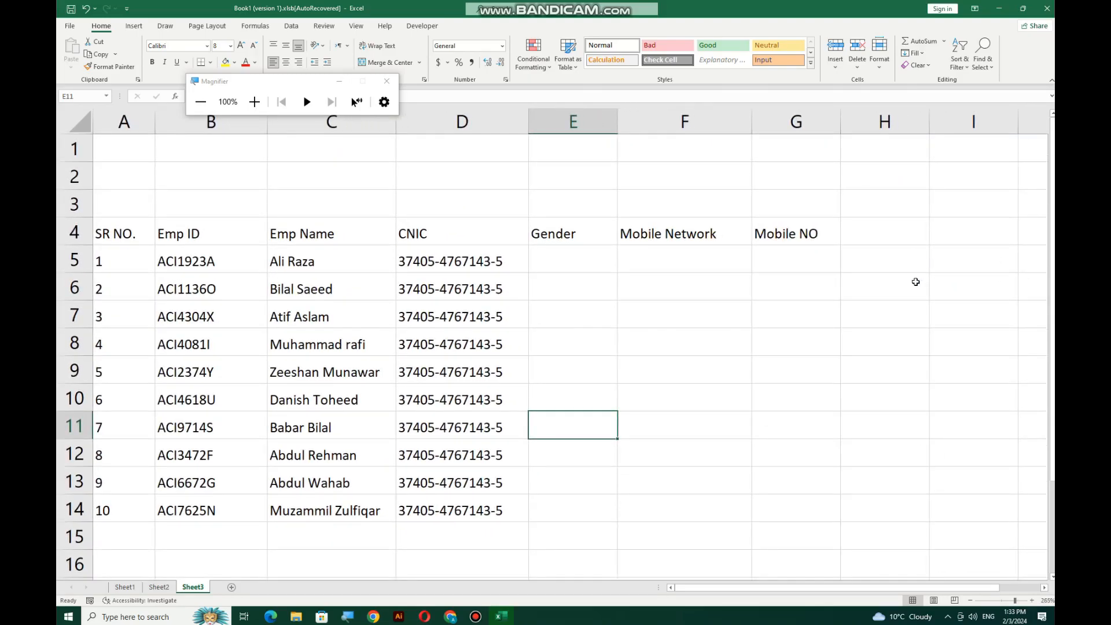
left_click(830, 263)
scroll(853, 285, "up", 4, "ctrl")
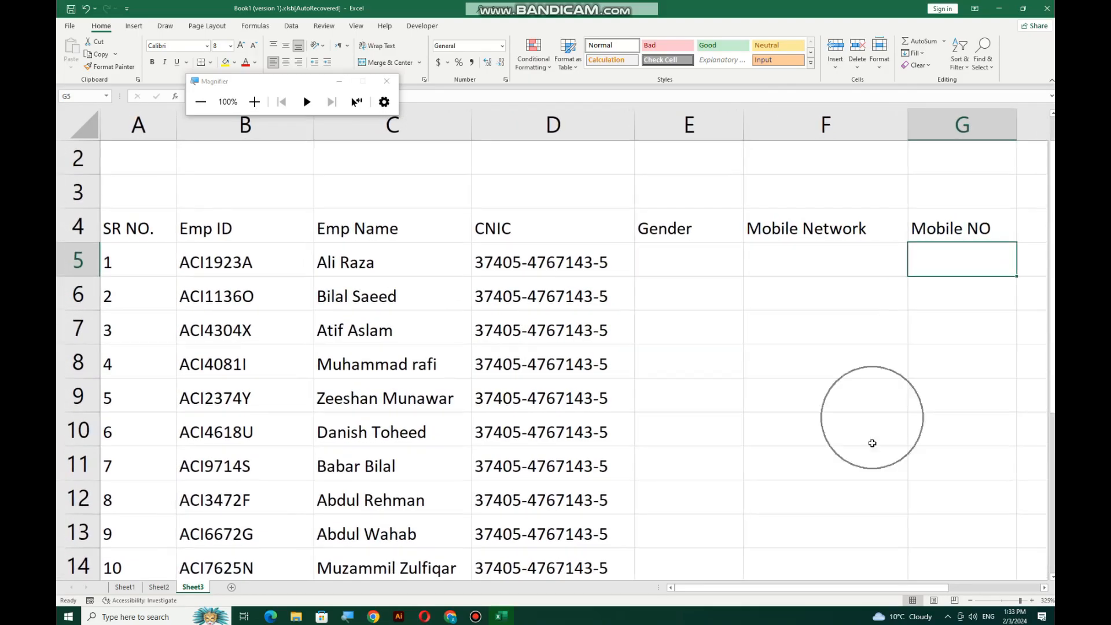
left_click_drag(884, 589, 1005, 588)
scroll(938, 398, "up", 3, "ctrl")
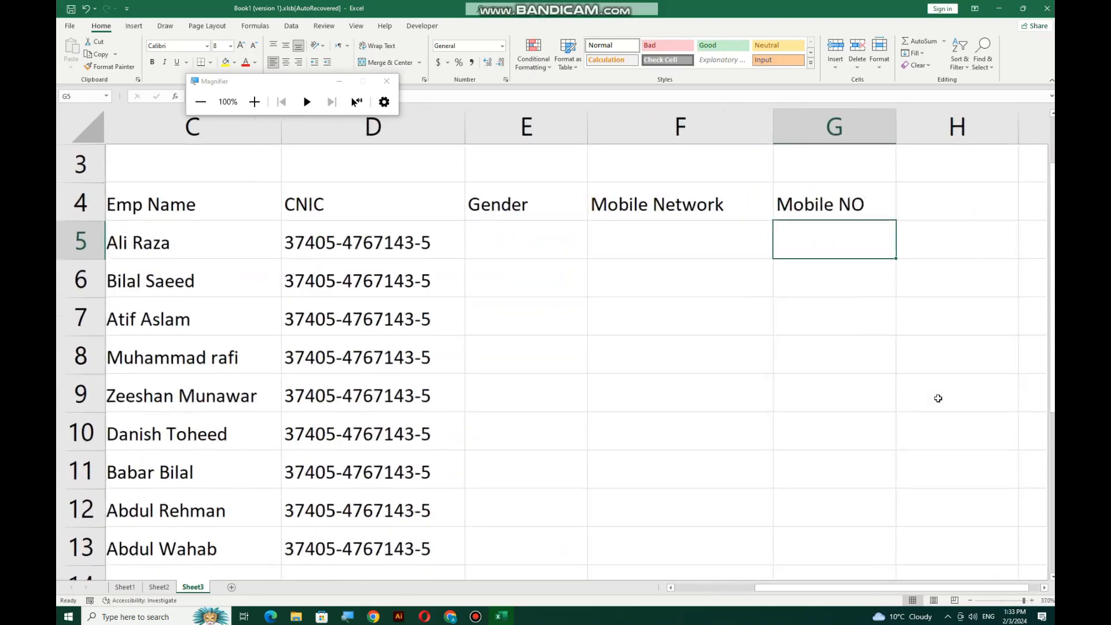
left_click_drag(877, 588, 938, 575)
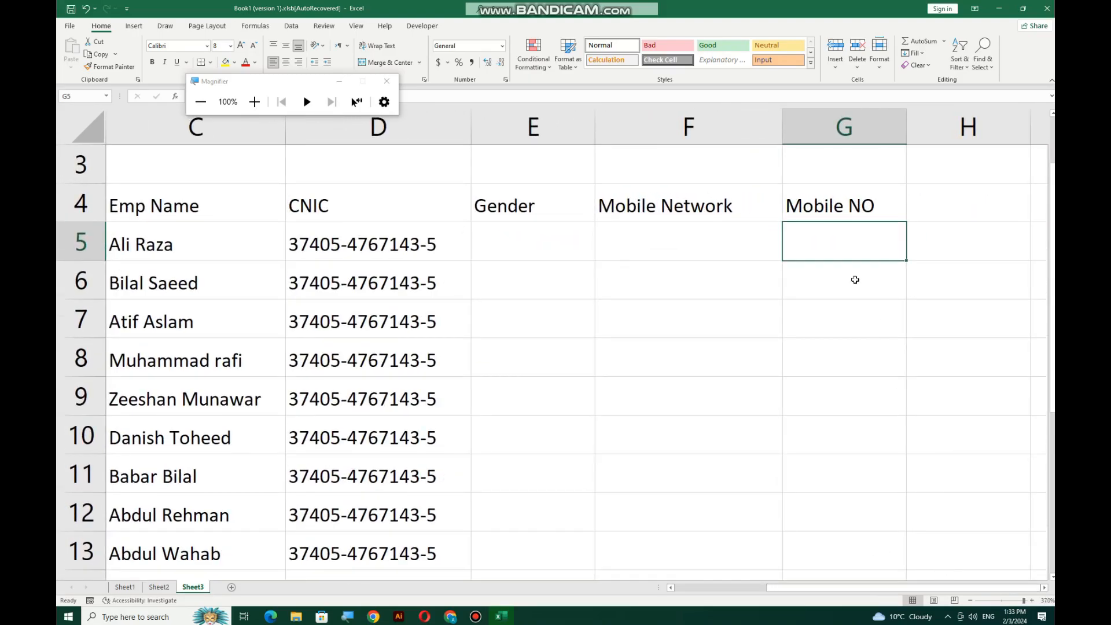
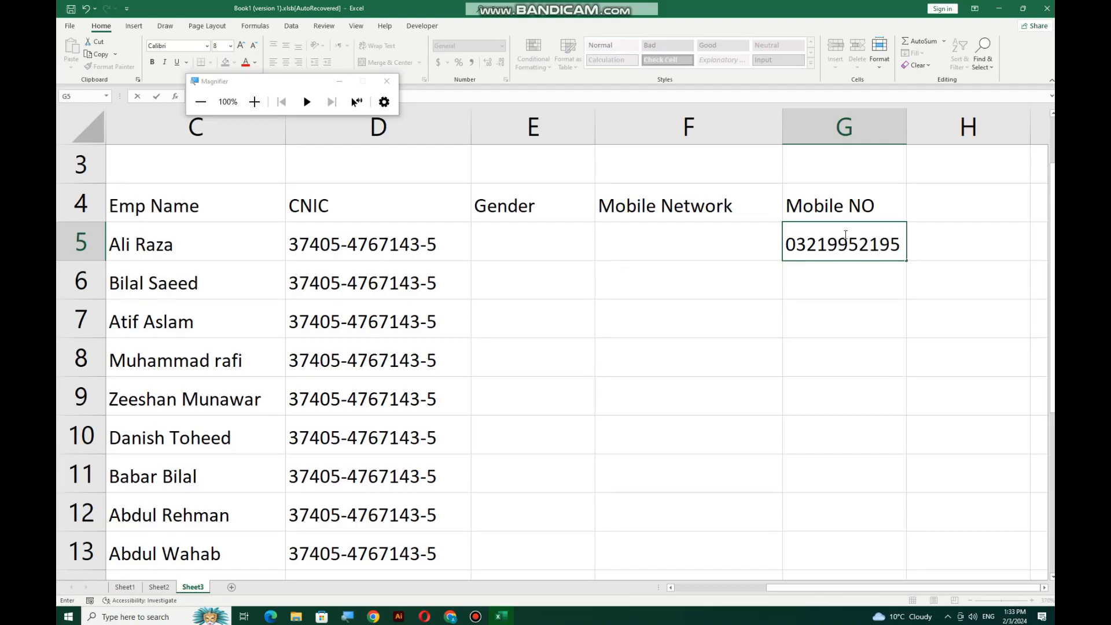
key("Return")
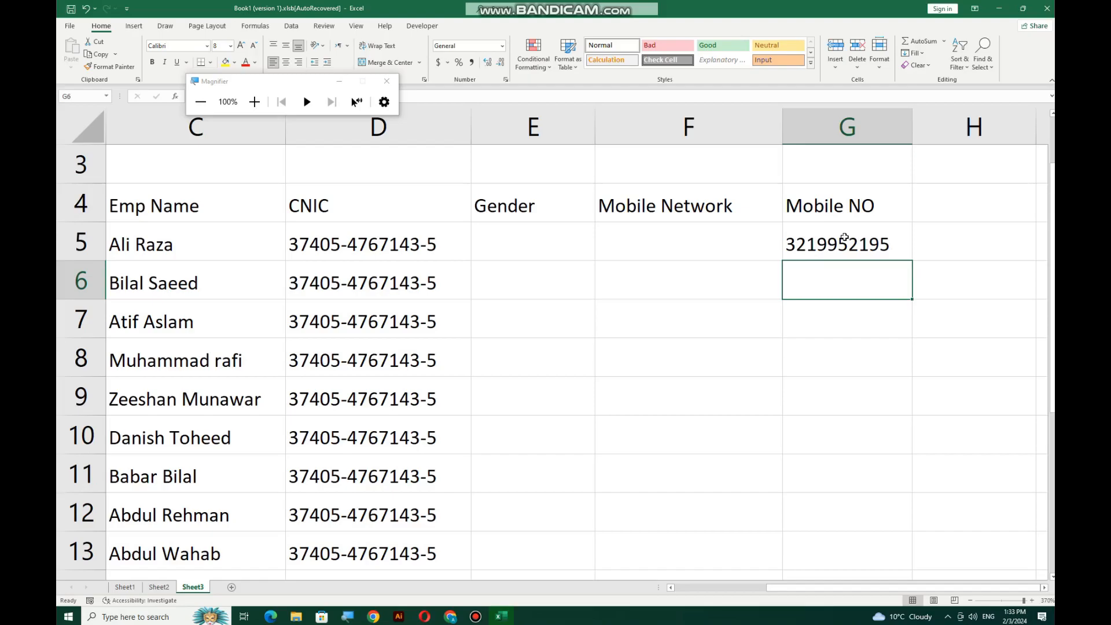
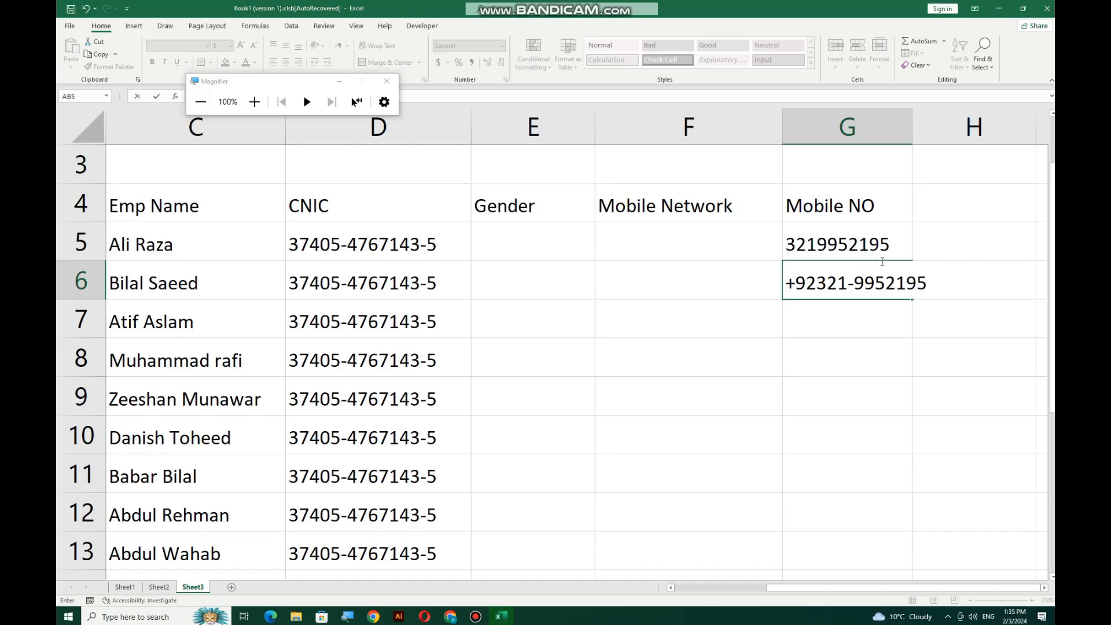
Clear the test mobile numbers from G5:G13
left_click_drag(849, 255, 831, 553)
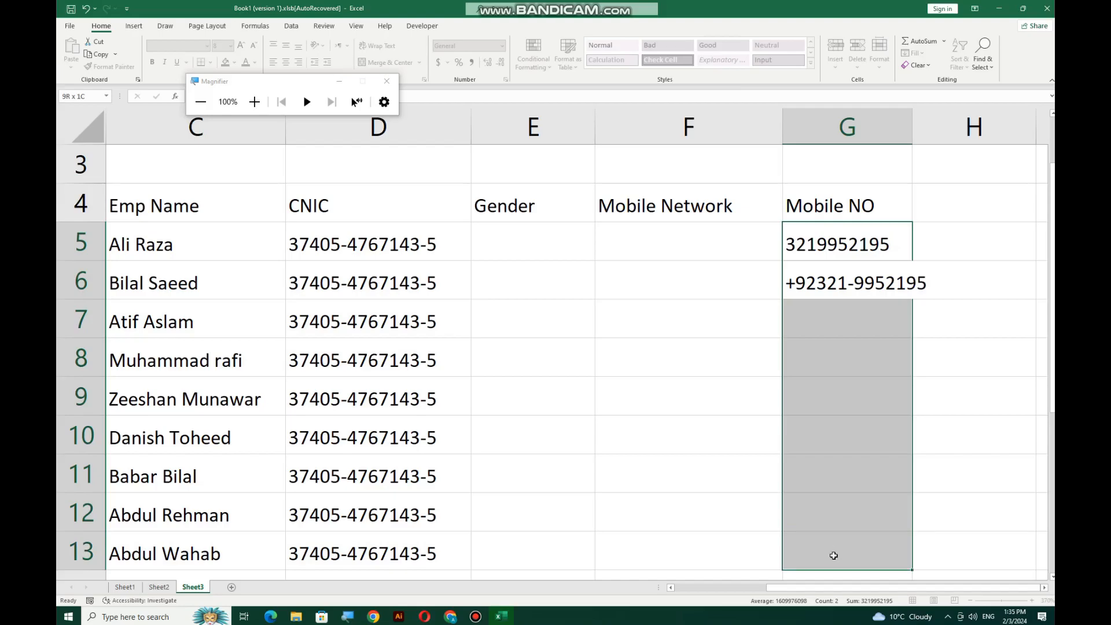
key("Delete")
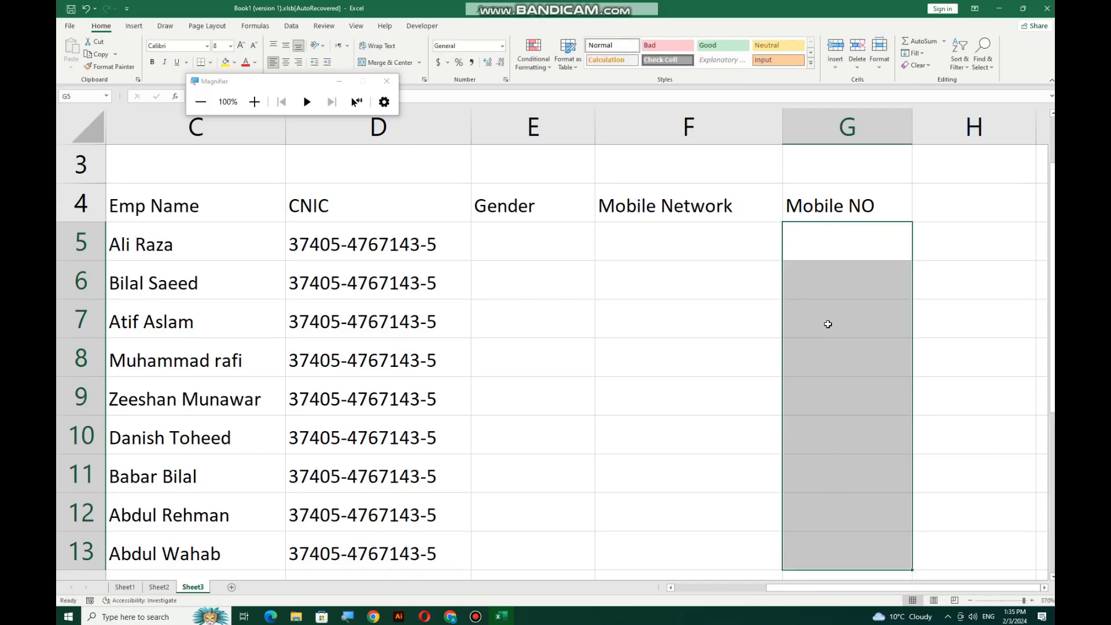
Select cells F5 through F14 under Mobile Network
scroll(827, 321, "down", 3)
scroll(832, 320, "up", 2)
scroll(838, 246, "down", 3)
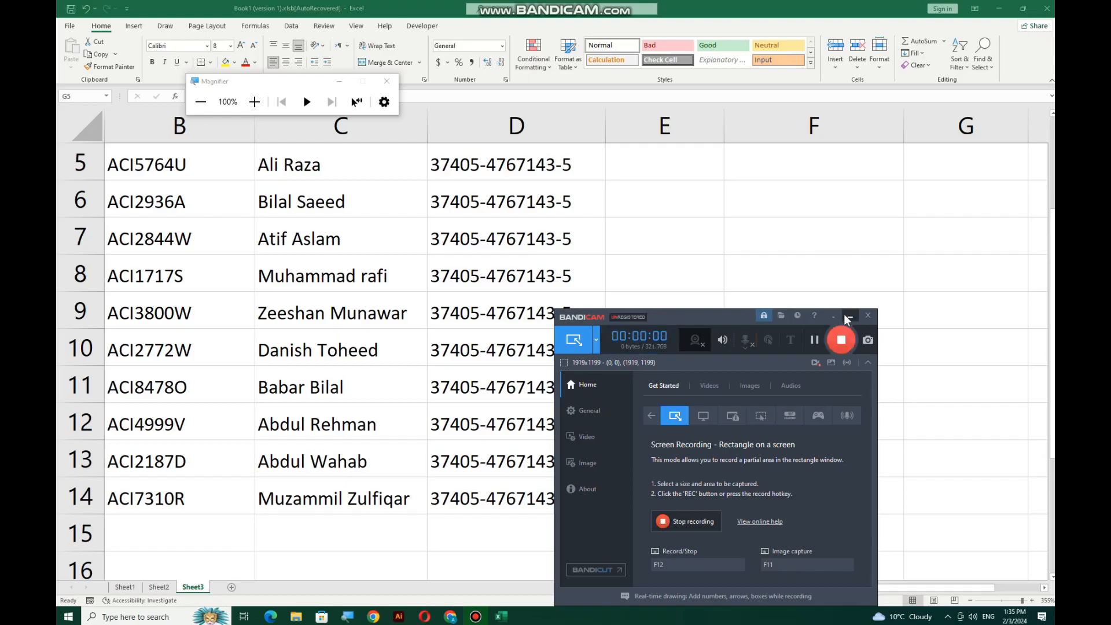
left_click(846, 317)
scroll(839, 277, "up", 2)
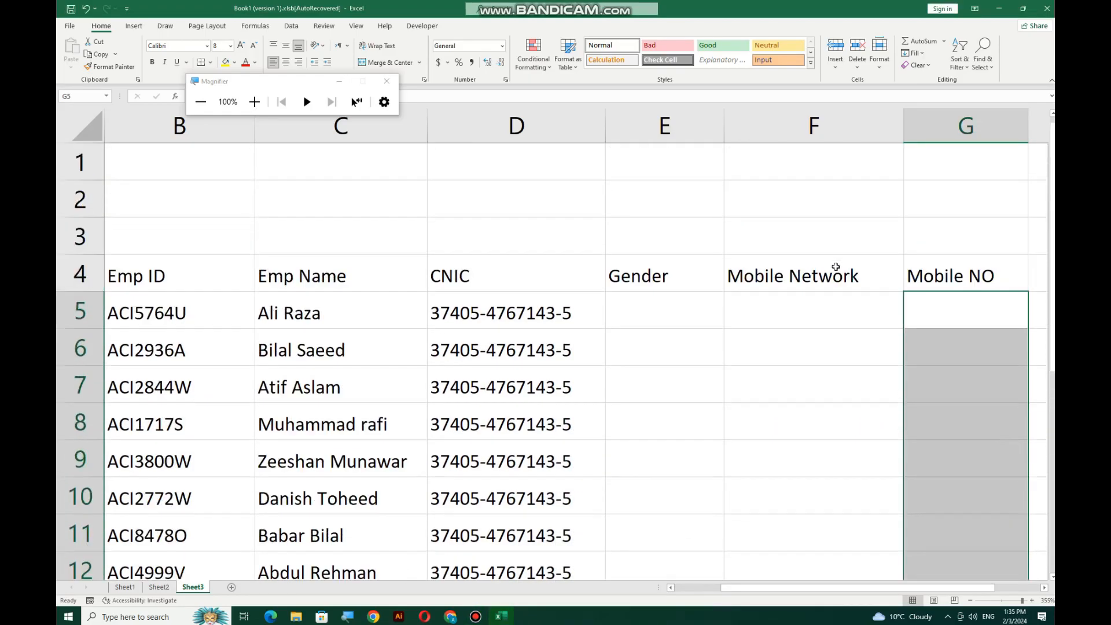
scroll(836, 266, "down", 2)
scroll(834, 266, "up", 1)
scroll(832, 265, "down", 1)
left_click_drag(833, 199, 836, 524)
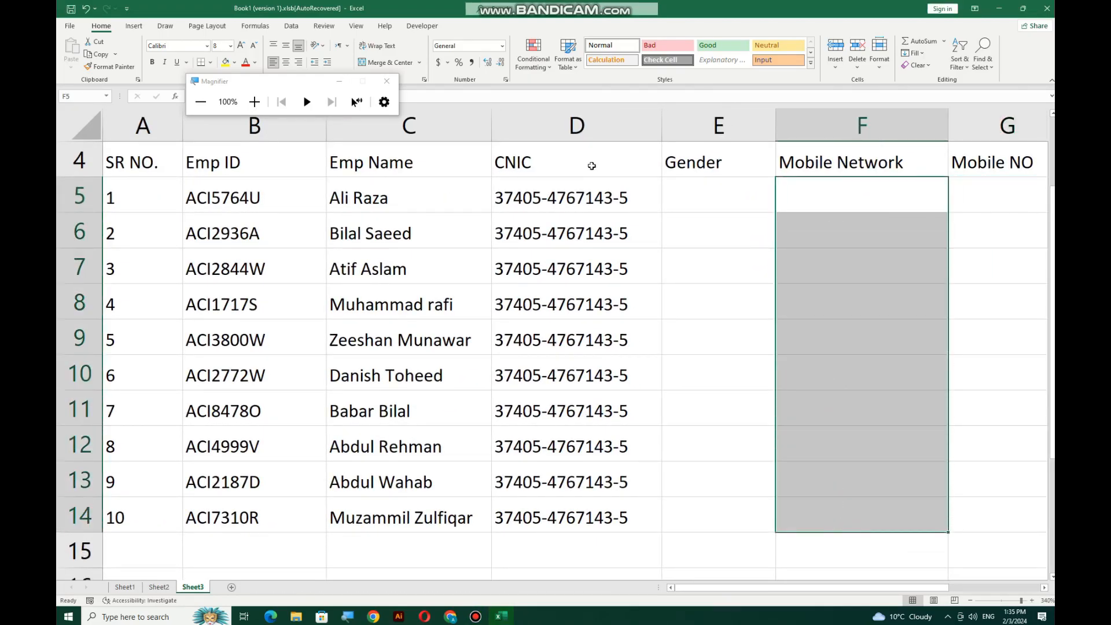
Give F5:F14 the custom number format +92###-#######
left_click(501, 46)
left_click(487, 337)
left_click(467, 139)
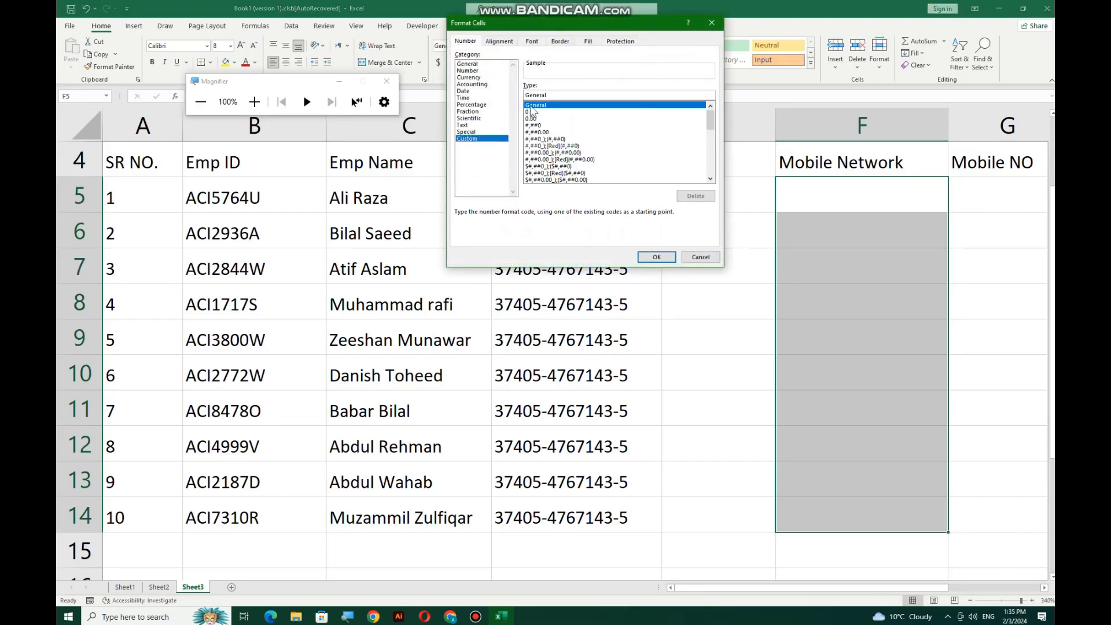
type("+92###")
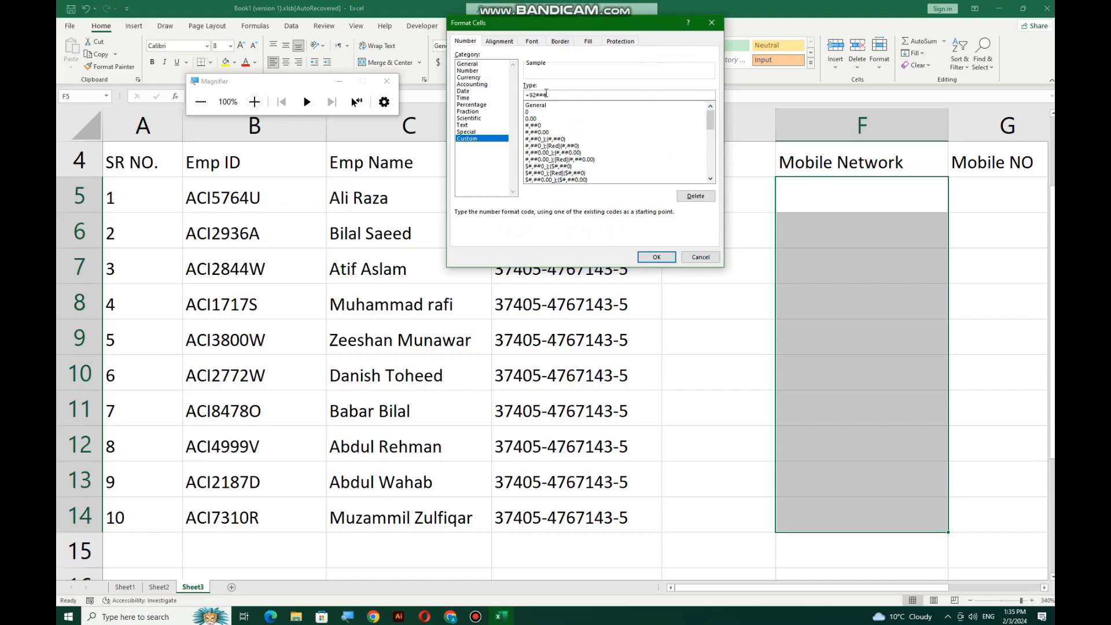
type("-#######")
key("Return")
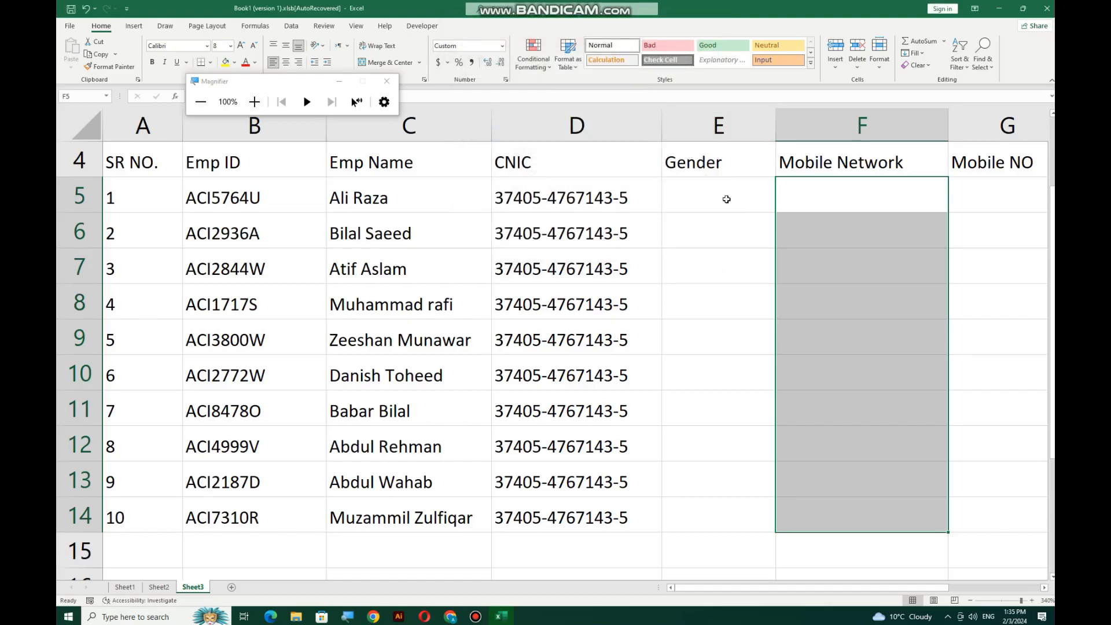
Enter the mobile number in F5 and fill it down to F14
left_click(819, 192)
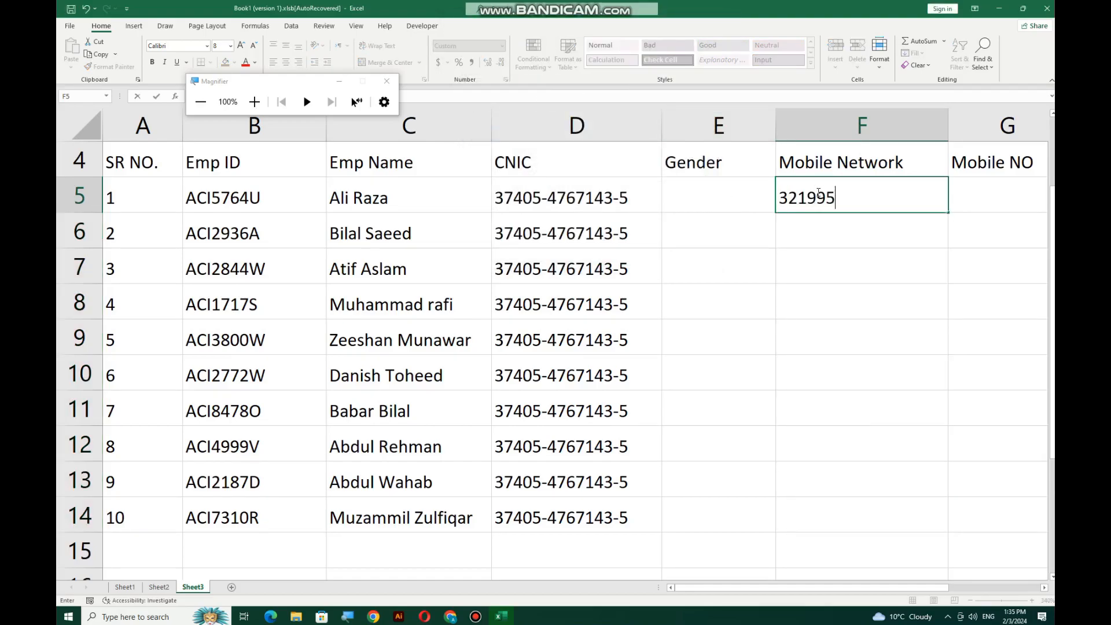
key("Return")
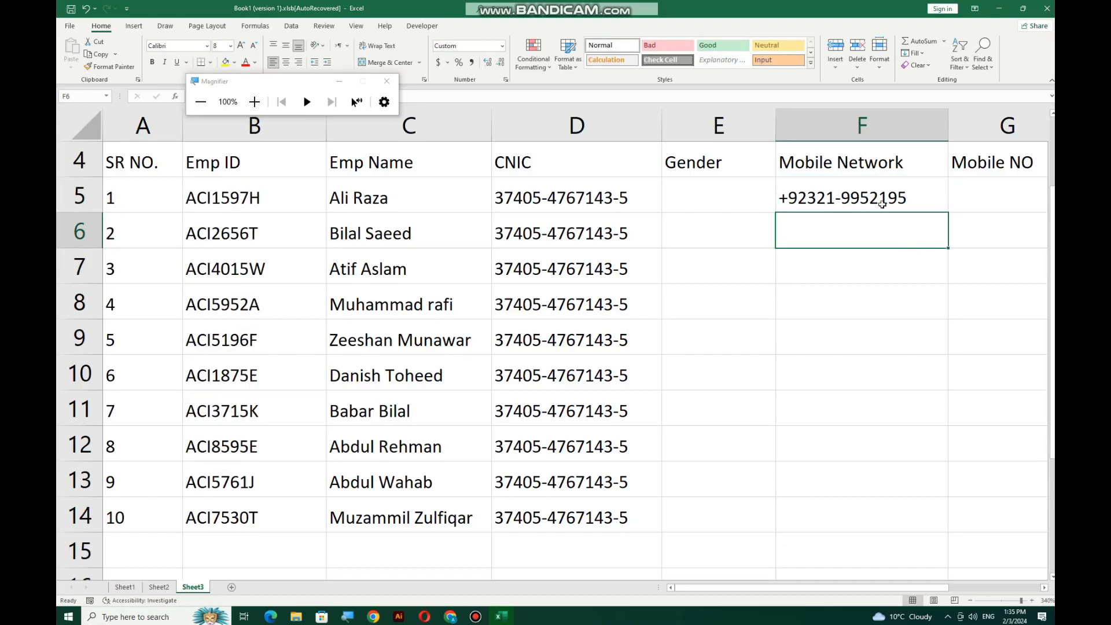
left_click(888, 194)
left_click_drag(943, 211, 927, 537)
Move the formatted numbers into Mobile NO cells G5:G14 and widen column G
key("ctrl+c")
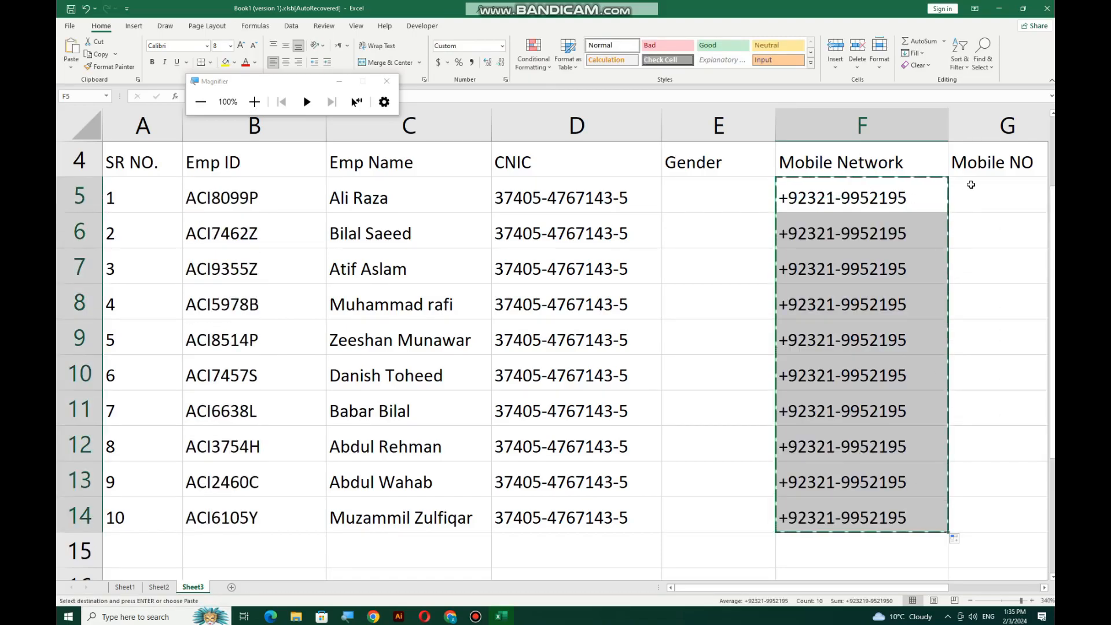
left_click(972, 184)
key("ctrl+v")
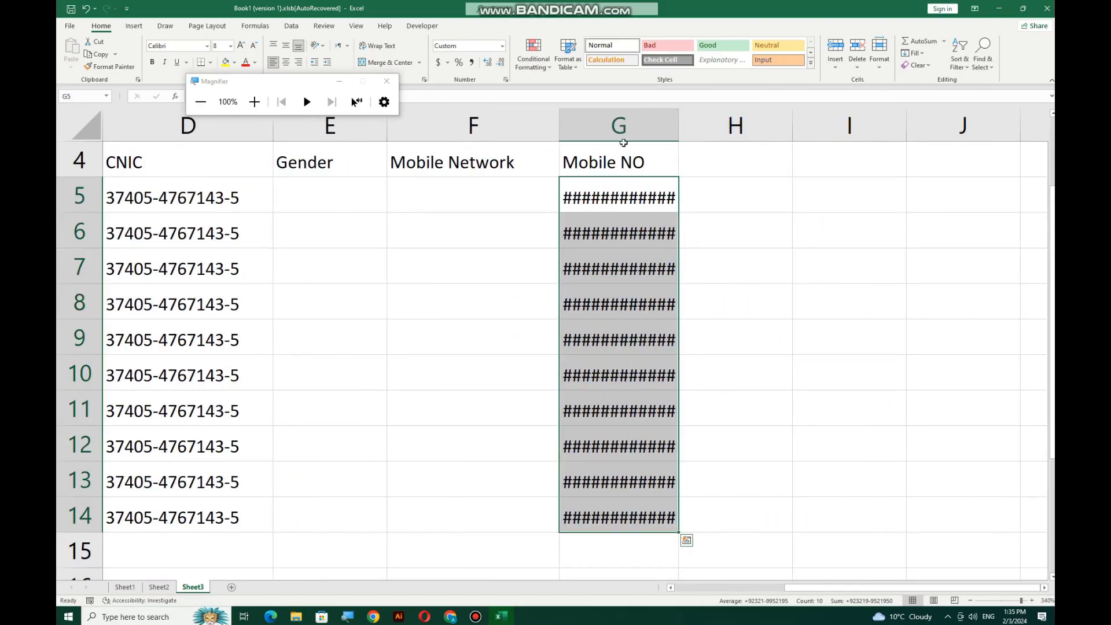
left_click_drag(680, 124, 709, 124)
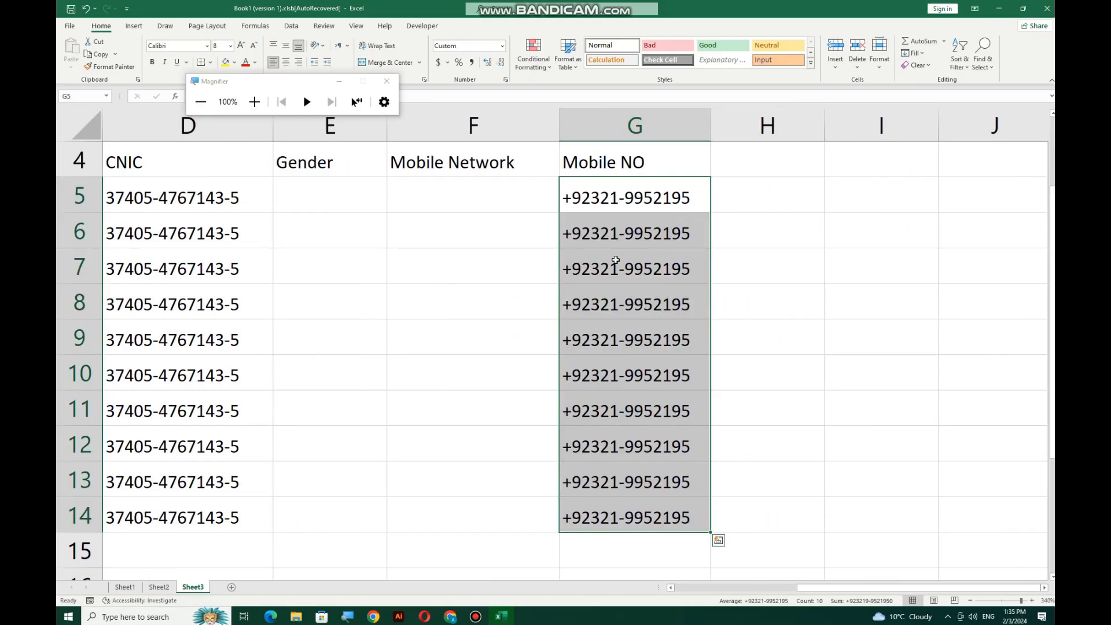
left_click(474, 186)
left_click_drag(475, 186, 439, 529)
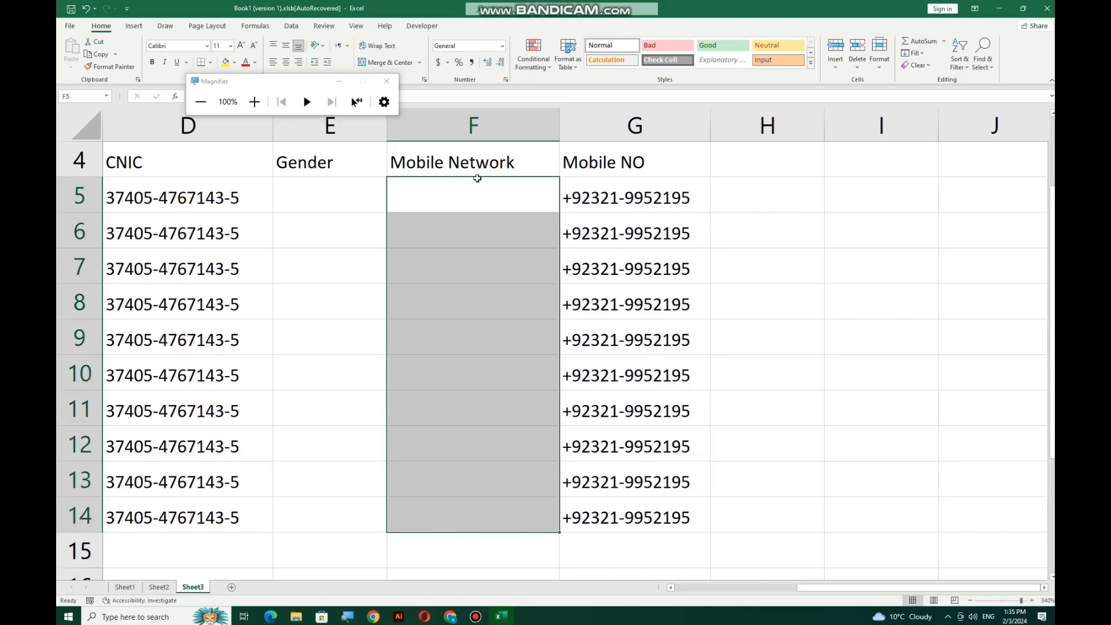
left_click(476, 399)
scroll(475, 311, "down", 1)
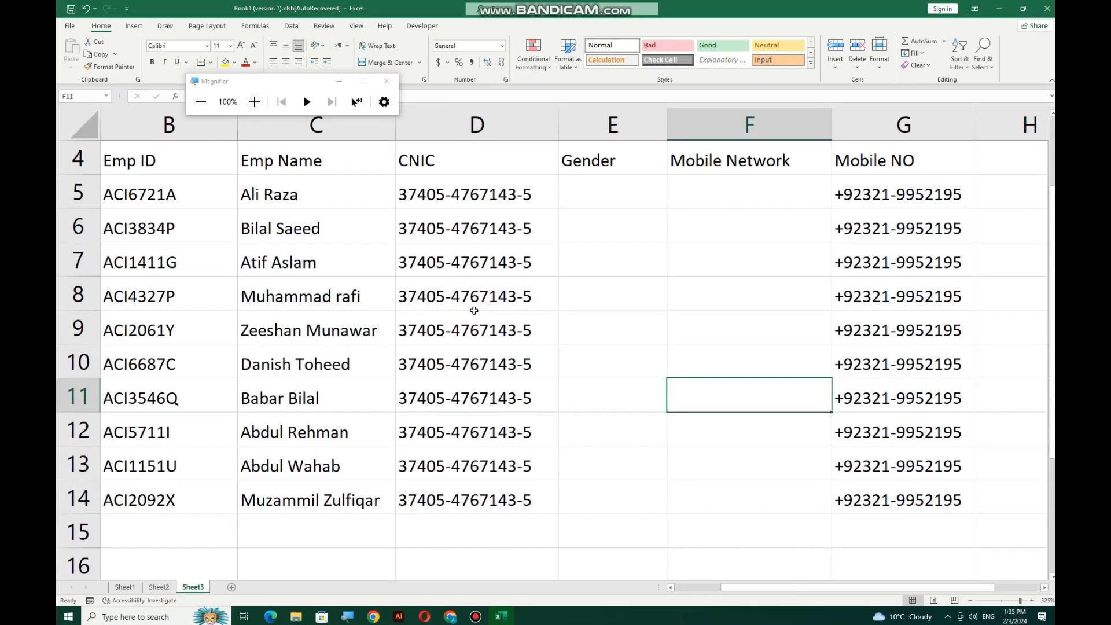
scroll(589, 236, "down", 2)
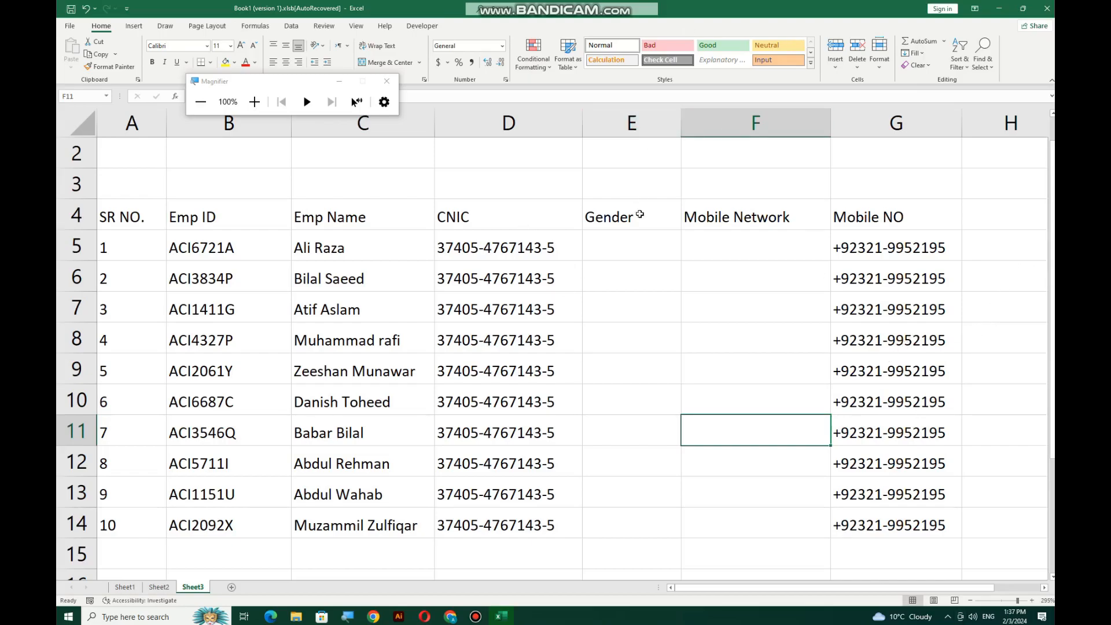
left_click(596, 250)
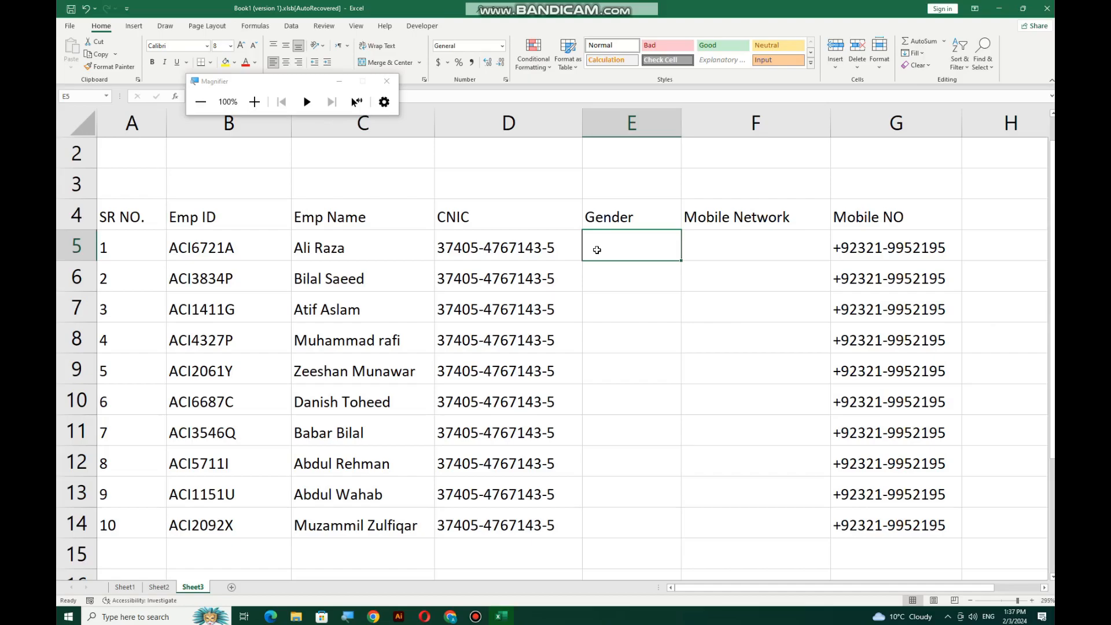
type("male")
key("Return")
key("Return")
type("fae")
key("BackSpace")
key("BackSpace")
key("BackSpace")
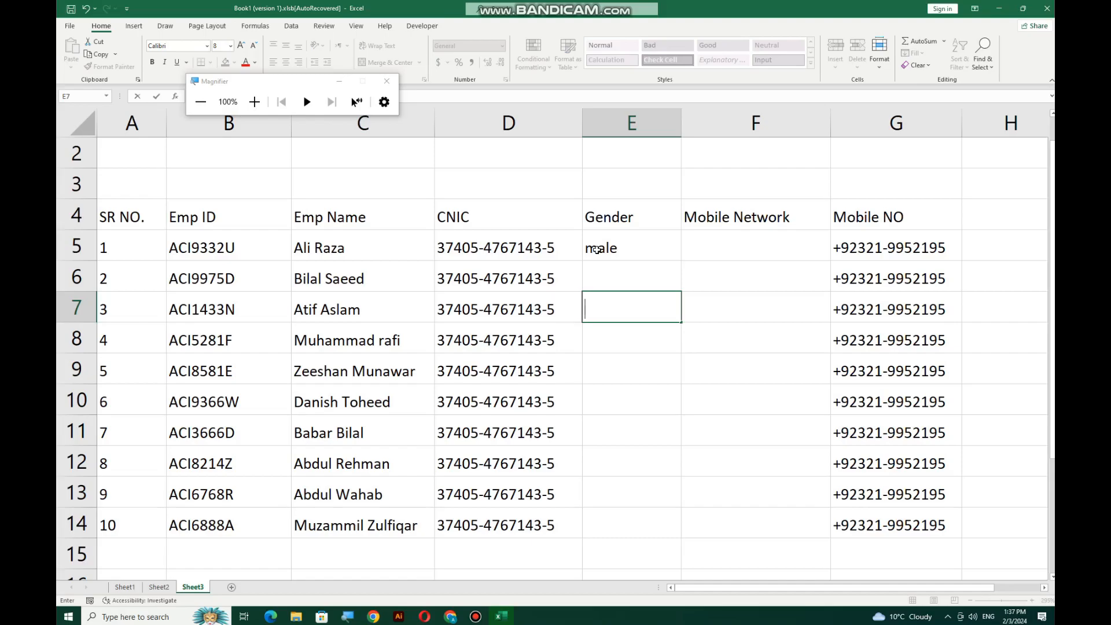
left_click(619, 245)
key("Delete")
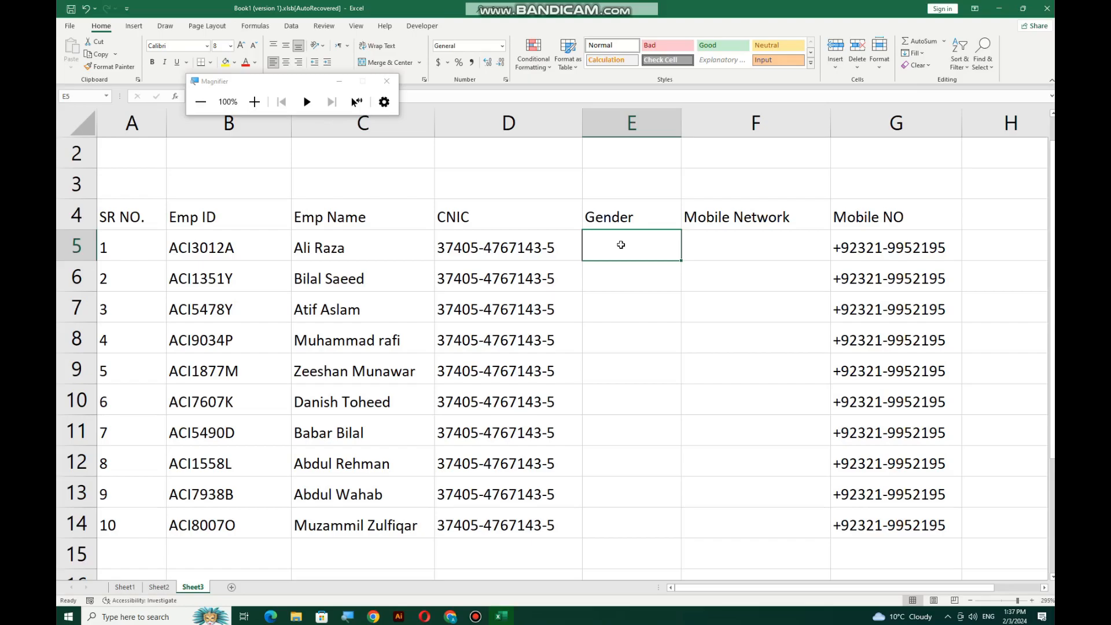
left_click_drag(637, 250, 618, 522)
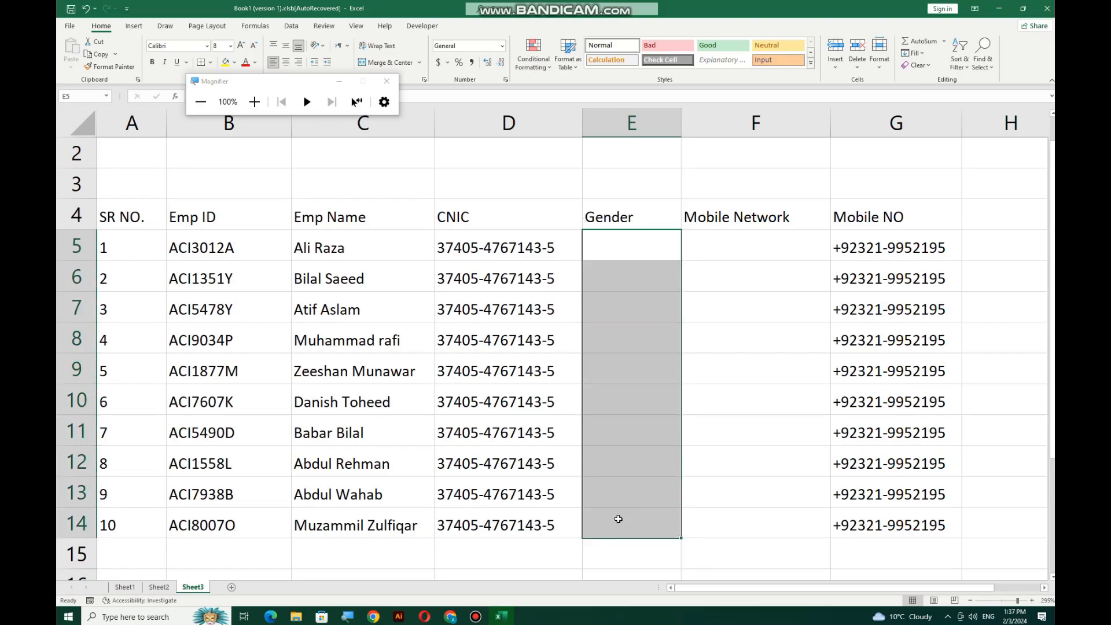
left_click(254, 102)
Open the Data Validation dialog for the Gender cells, where Allow still shows Any value
left_click(254, 102)
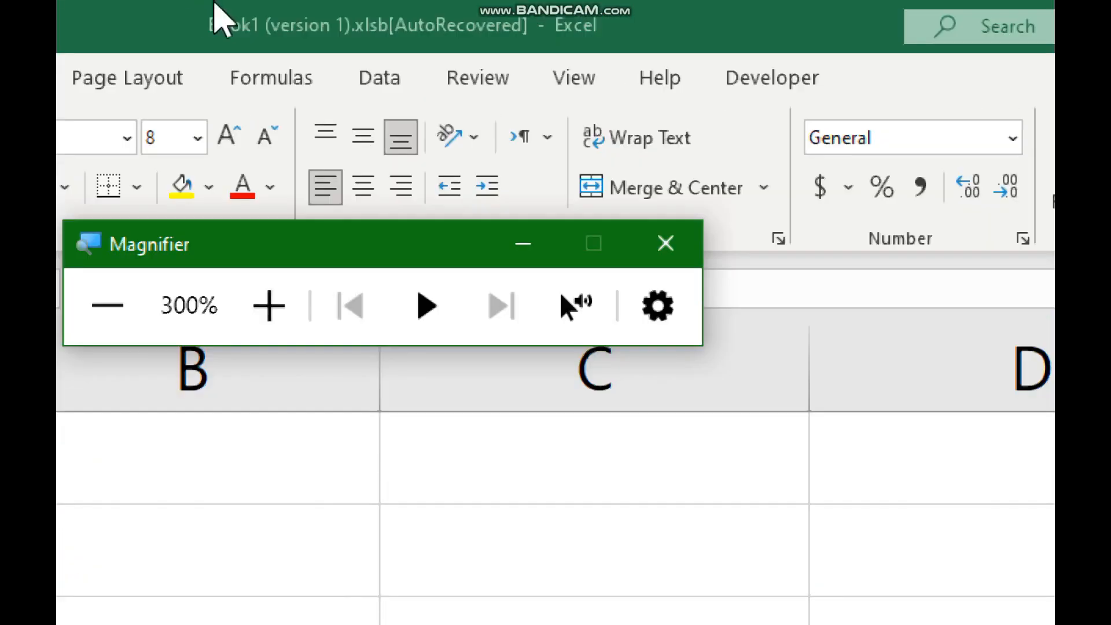
left_click(385, 79)
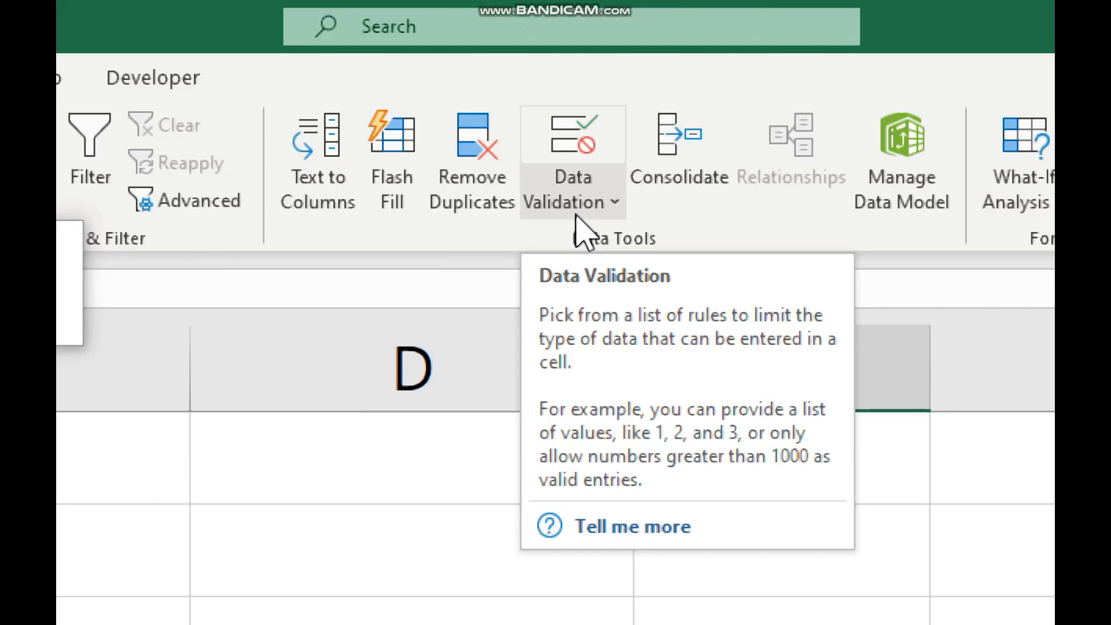
left_click(602, 215)
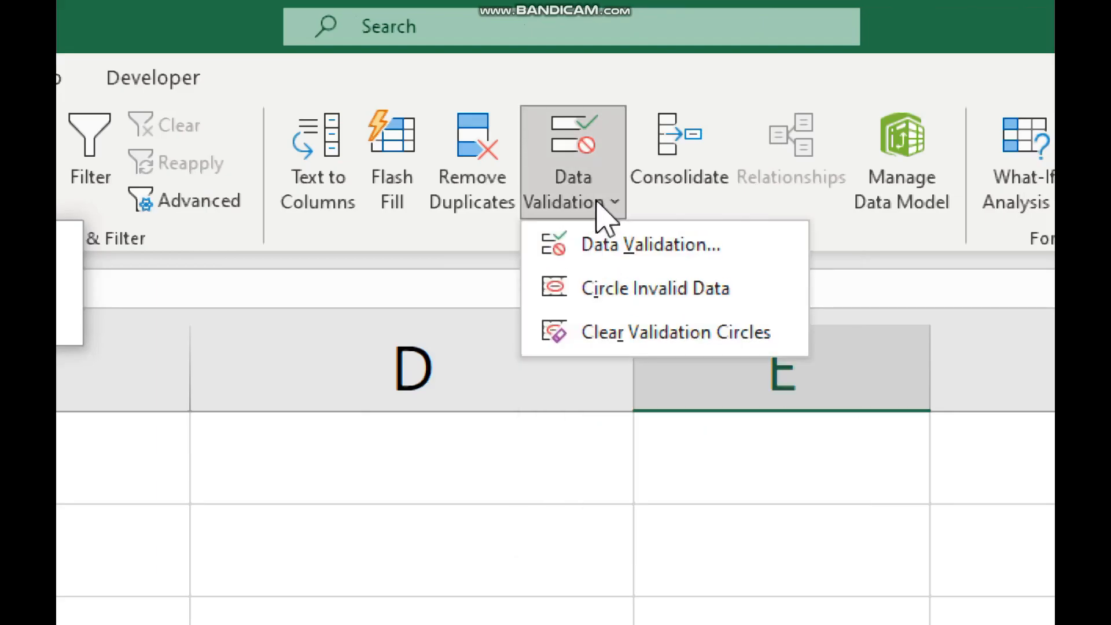
left_click(604, 262)
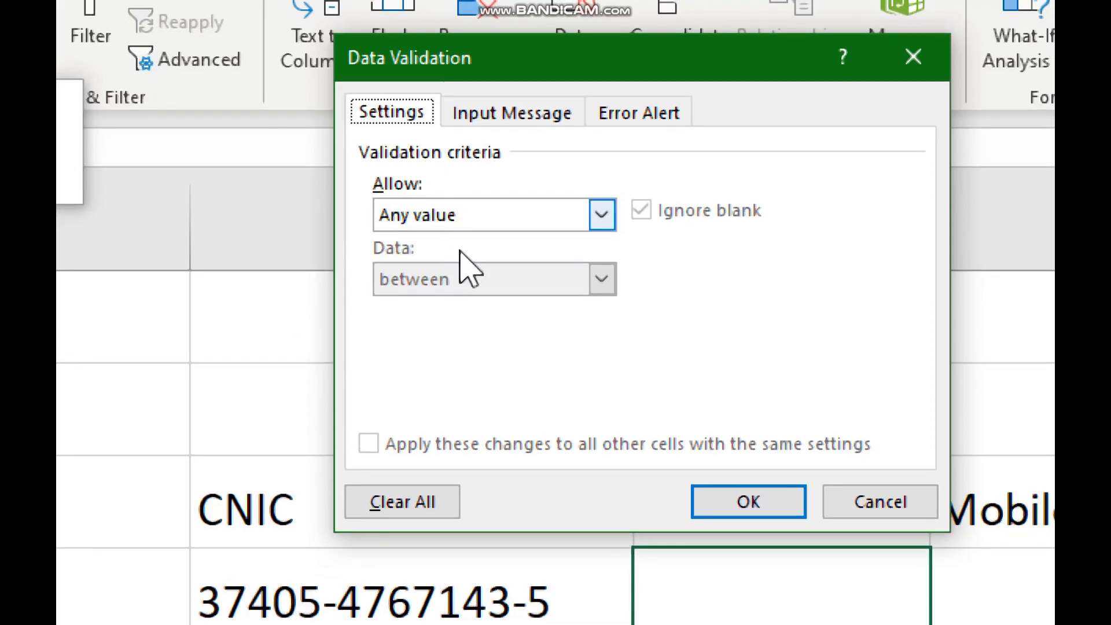
Restrict the Gender cells to a dropdown list of male and female
left_click(434, 222)
left_click(602, 214)
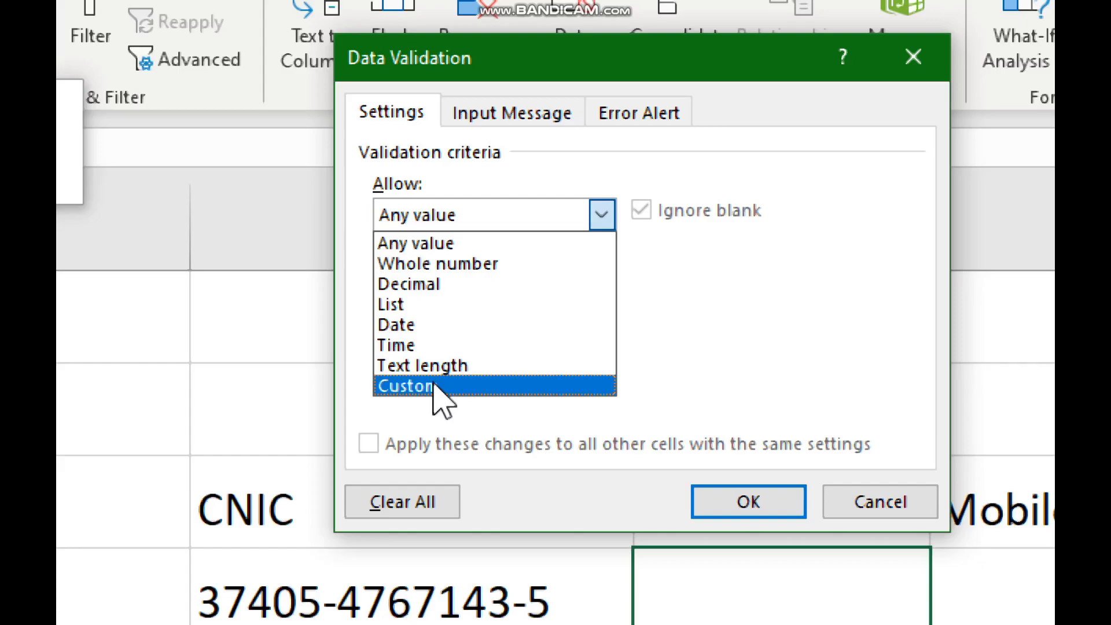
left_click(409, 306)
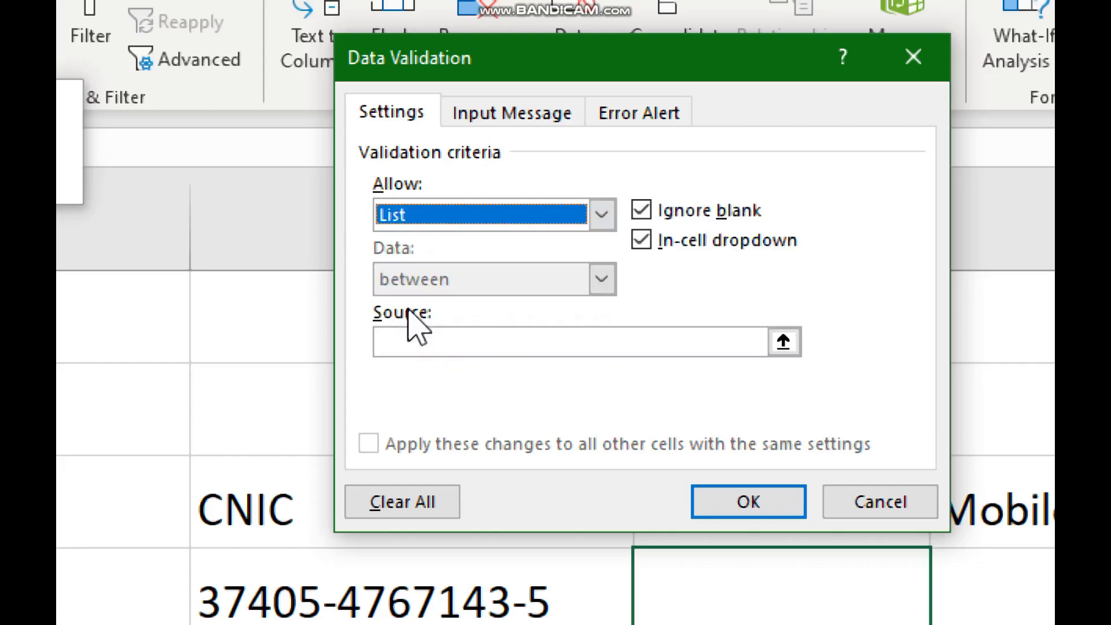
left_click(407, 345)
type("male,")
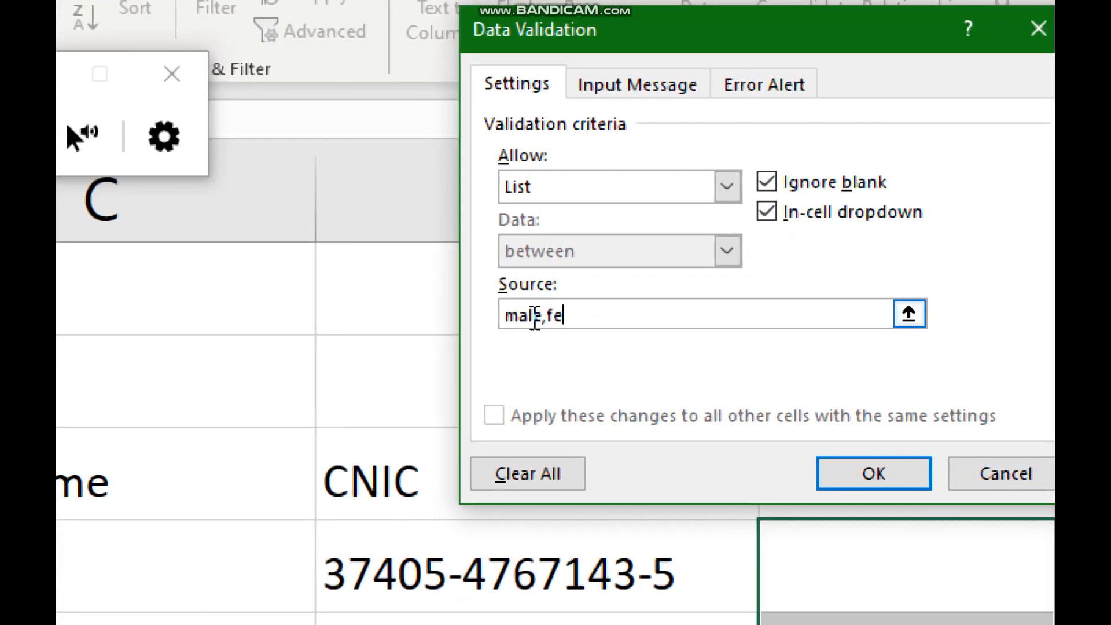
type("male")
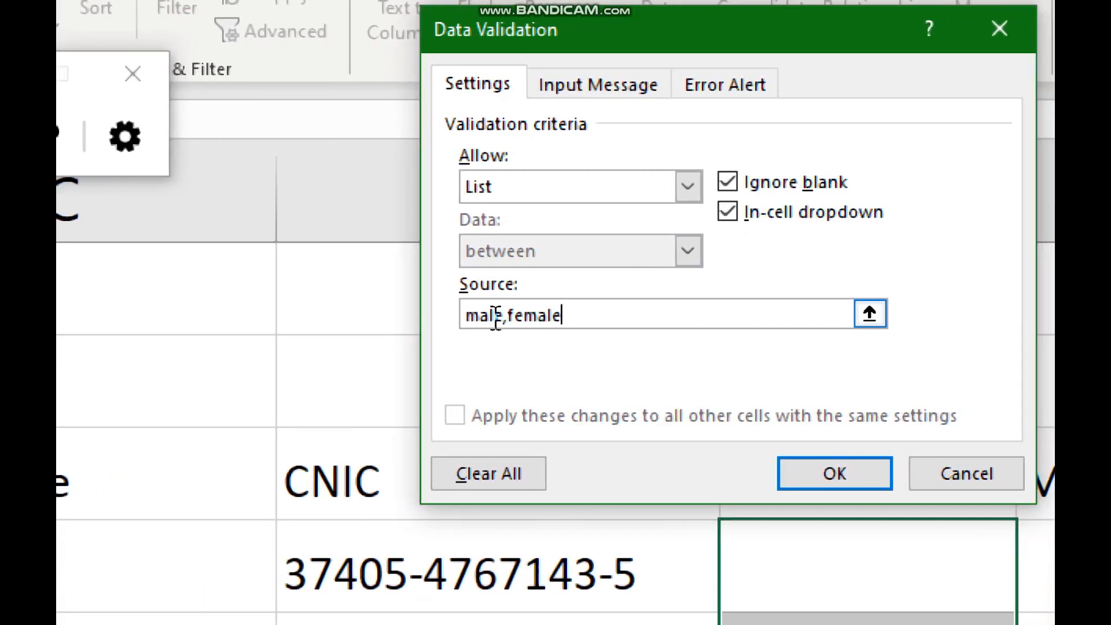
key("Return")
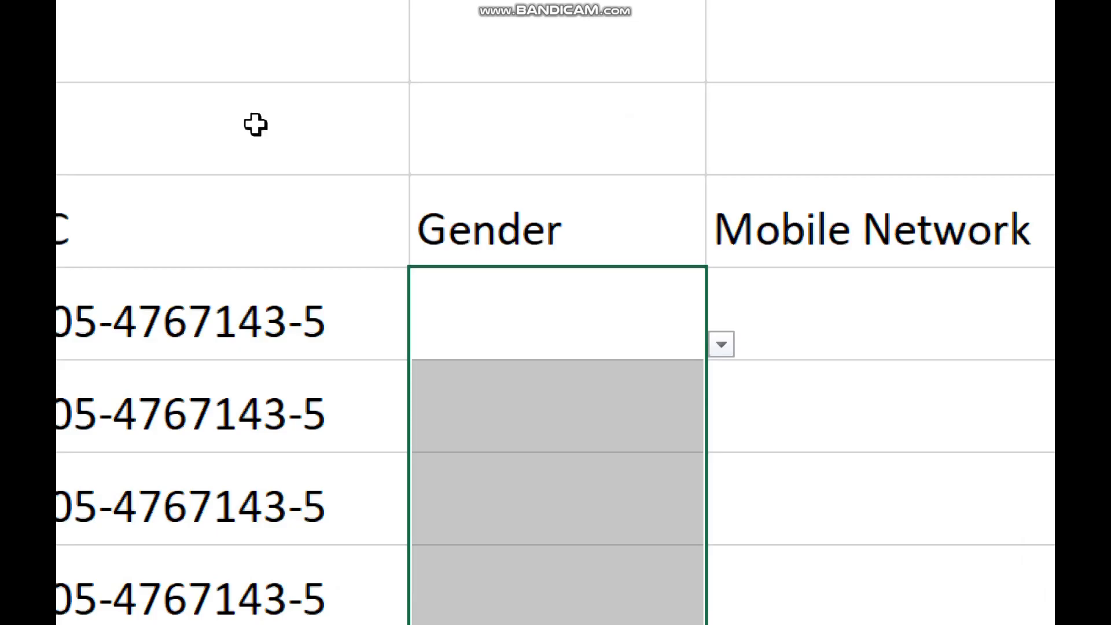
Pick female in E5 and male in E6 from the Gender dropdowns
left_click(483, 311)
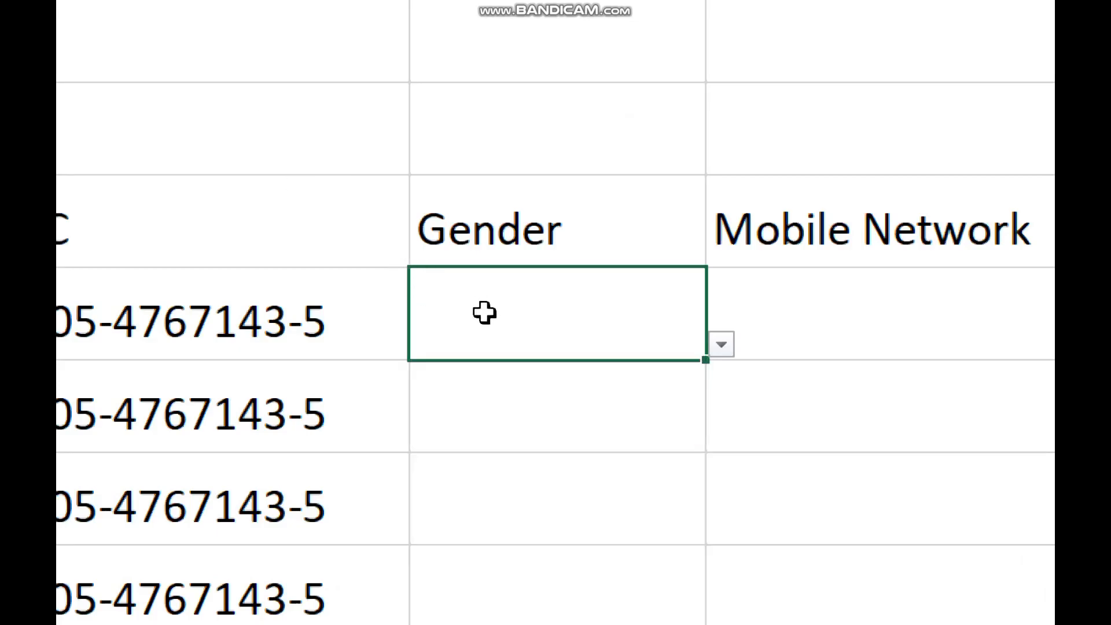
left_click(721, 345)
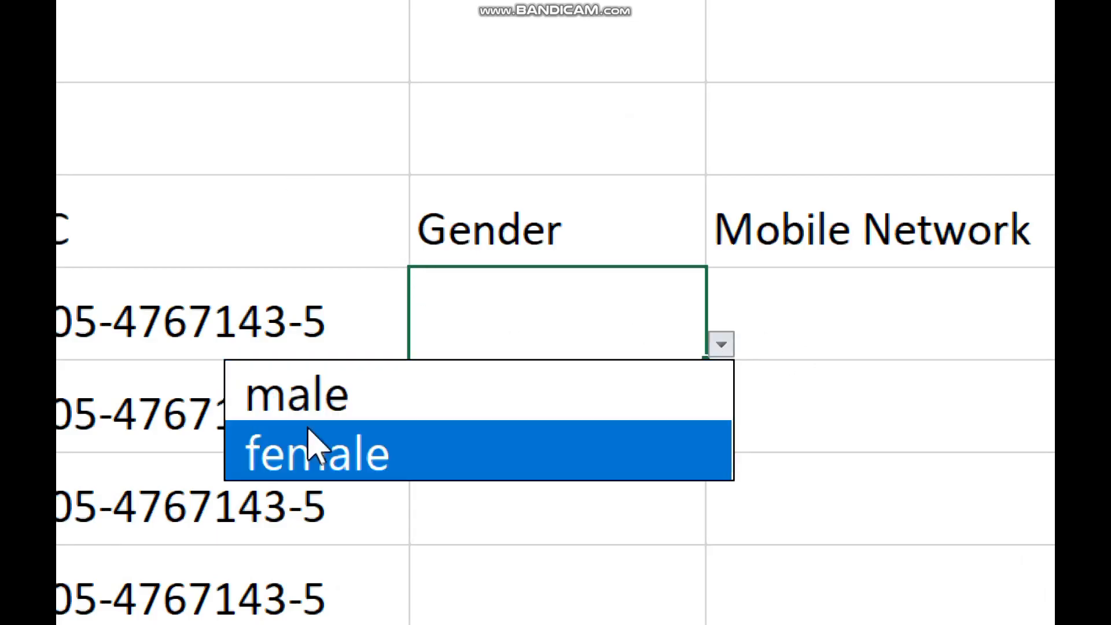
left_click(311, 443)
left_click(583, 419)
left_click(721, 438)
left_click(475, 478)
Pick female in E7 and male in E8 from the Gender dropdowns
left_click(523, 492)
left_click(721, 529)
left_click(490, 608)
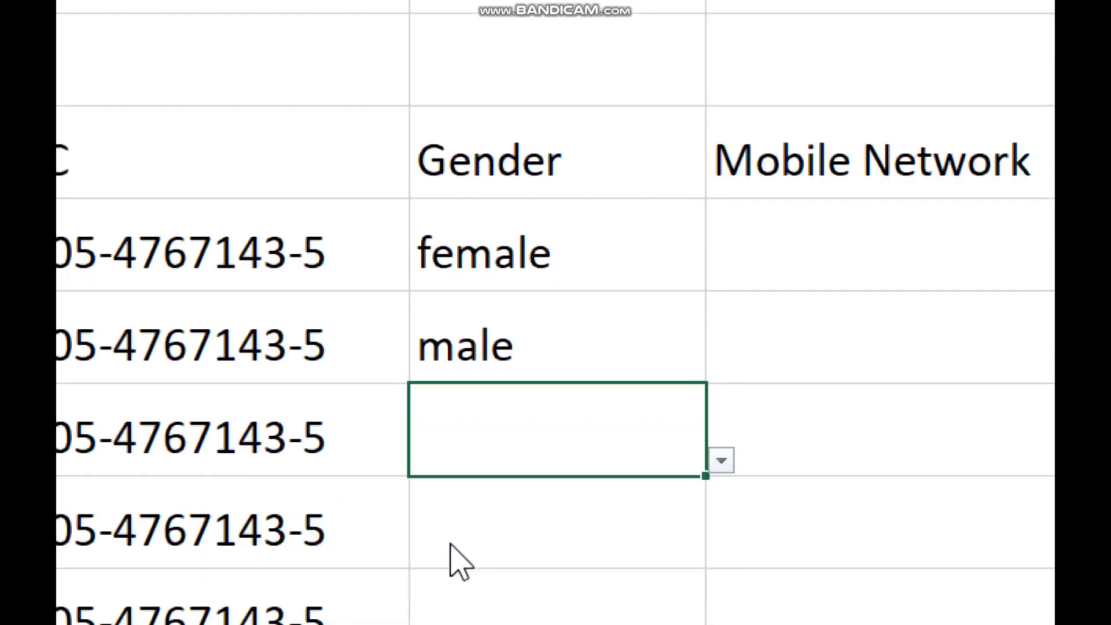
left_click(701, 515)
left_click(728, 562)
key("Left")
scroll(737, 608, "down", 2)
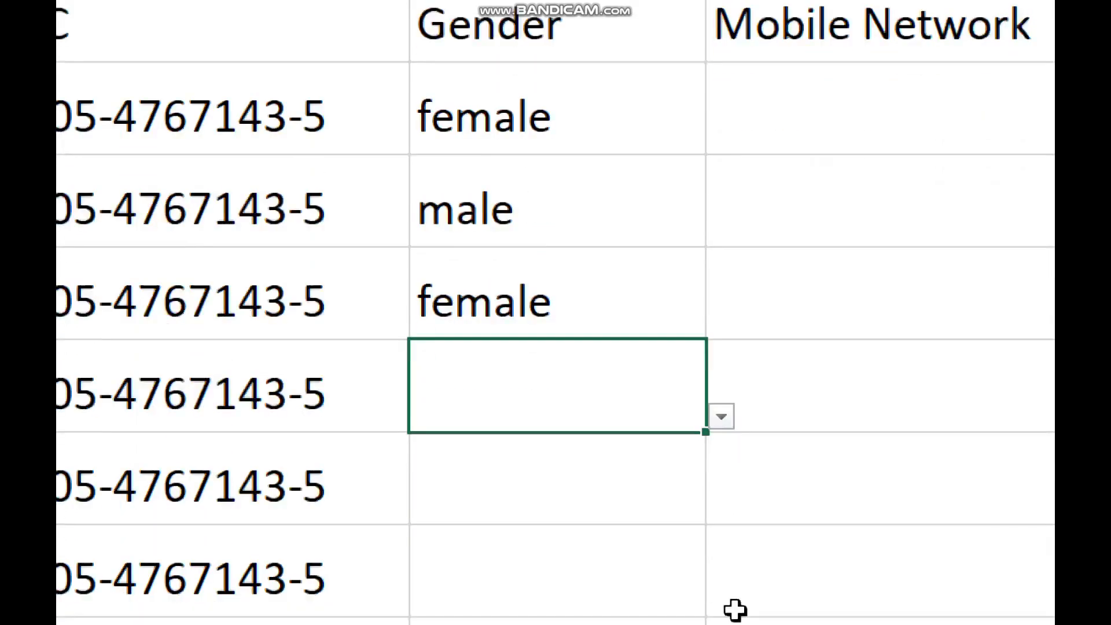
left_click(721, 360)
left_click(497, 407)
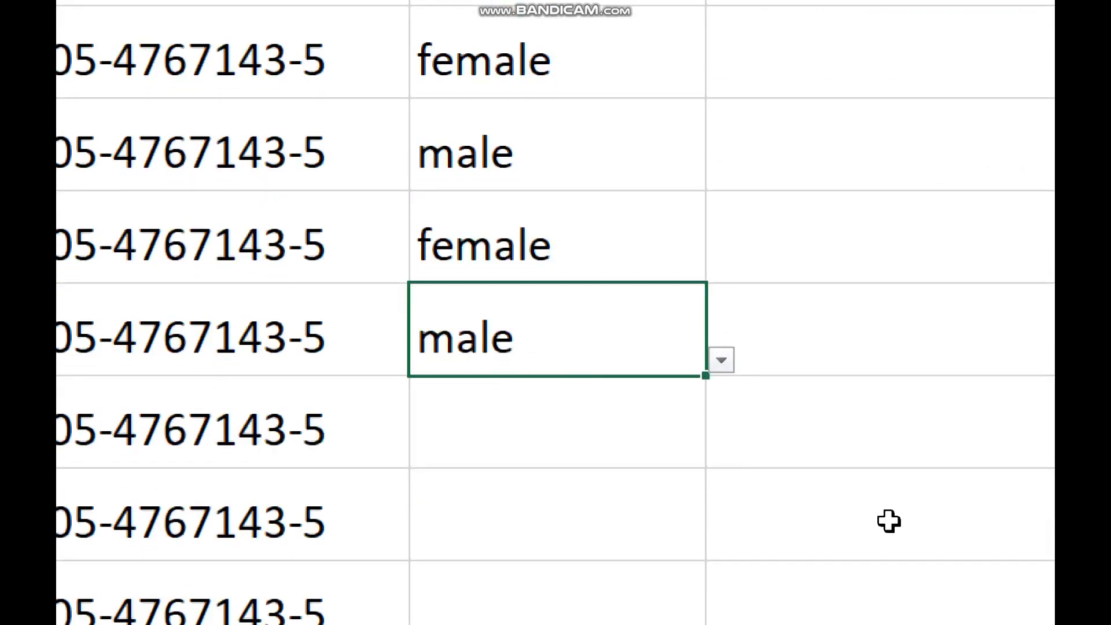
scroll(468, 328, "down", 2)
scroll(469, 328, "down", 1)
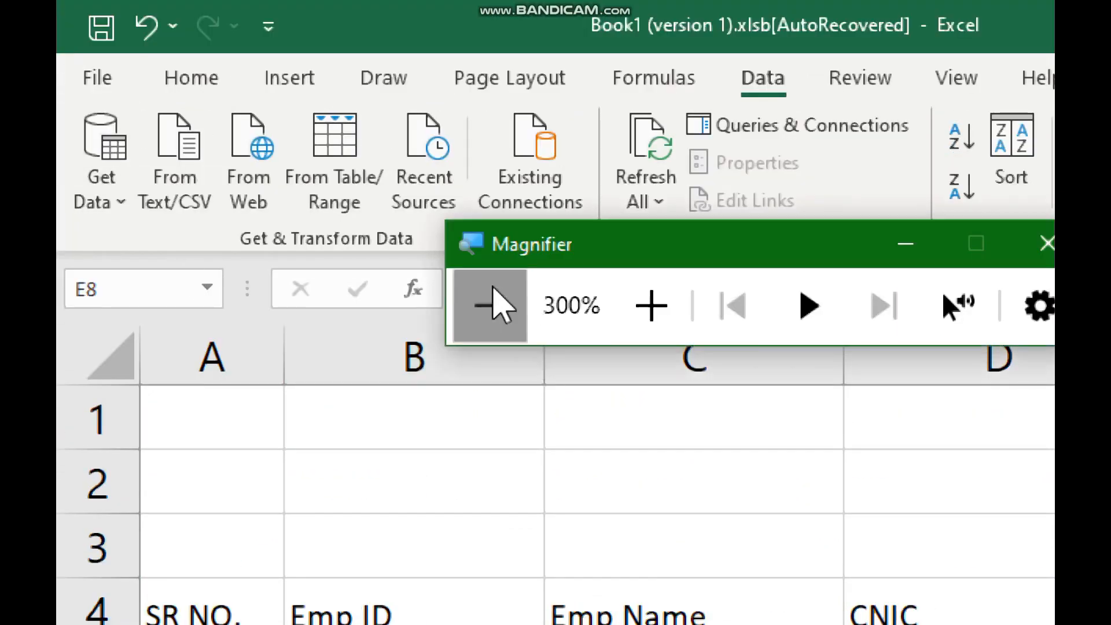
Select the Mobile Network cells F5:F14 and open Data Validation for them
left_click(489, 305)
left_click(490, 305)
left_click_drag(585, 234, 603, 437)
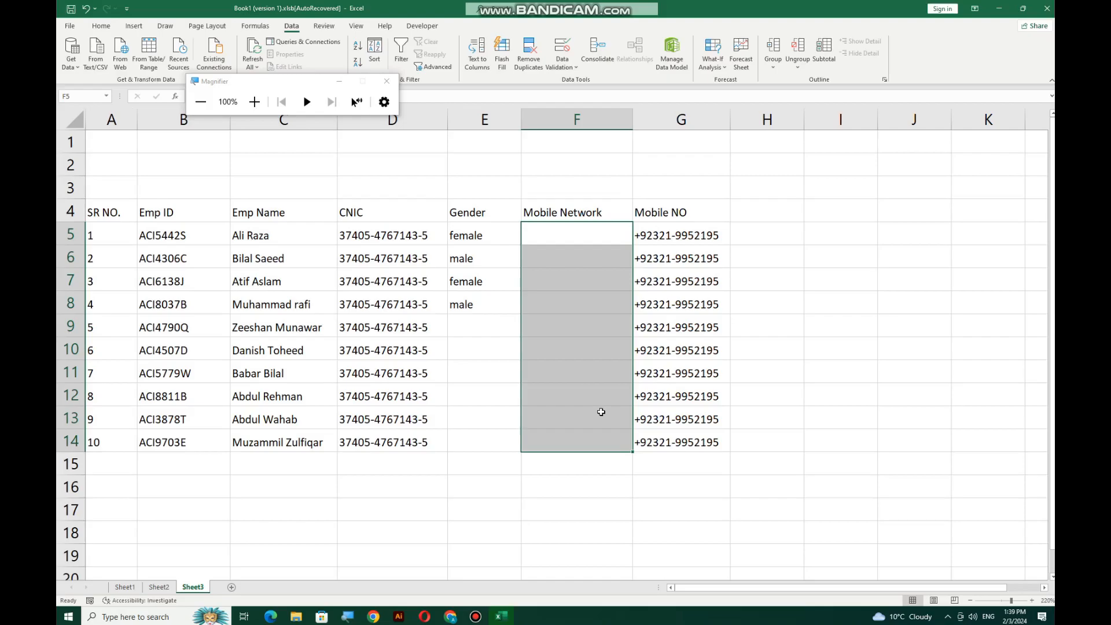
left_click_drag(592, 239, 573, 437)
left_click(562, 67)
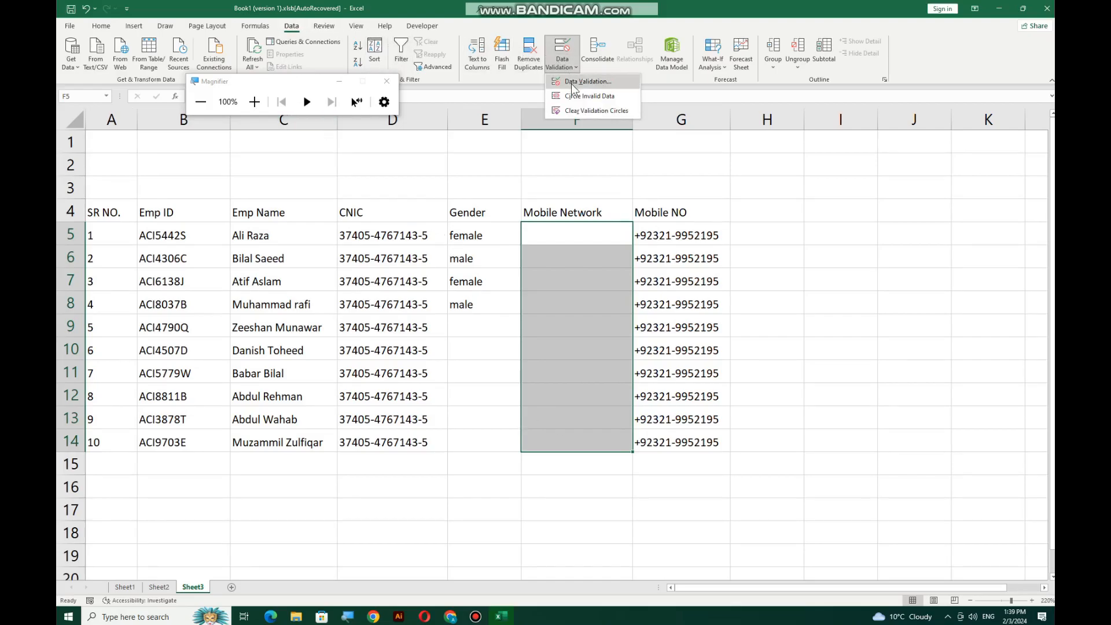
left_click(571, 82)
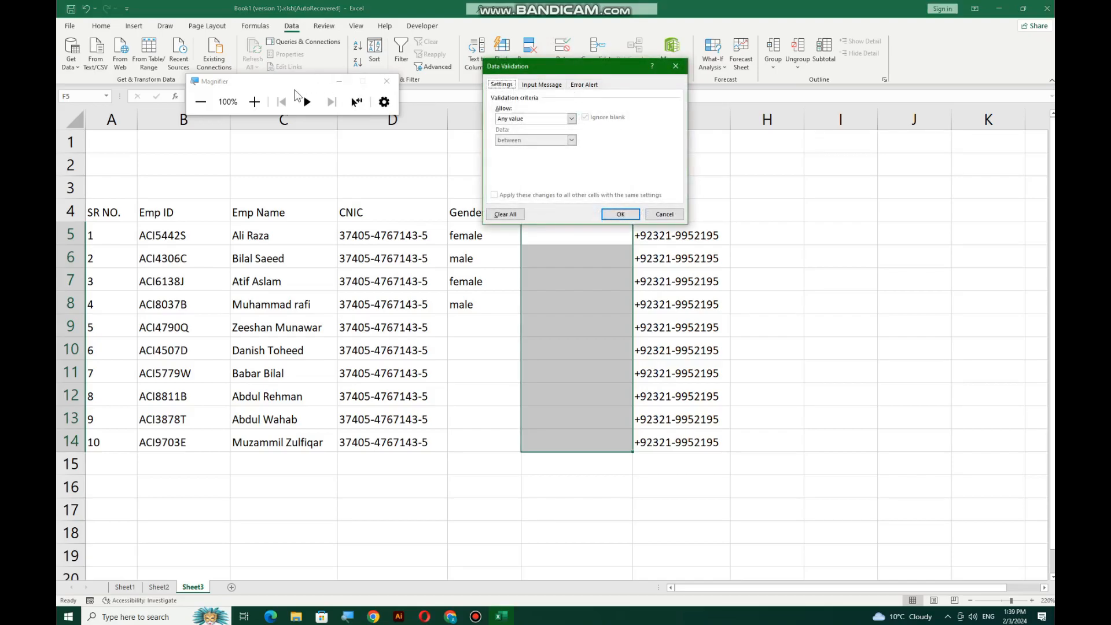
Restrict F5:F14 to a list of zong, ufone, warid, telenor and onic
left_click(254, 102)
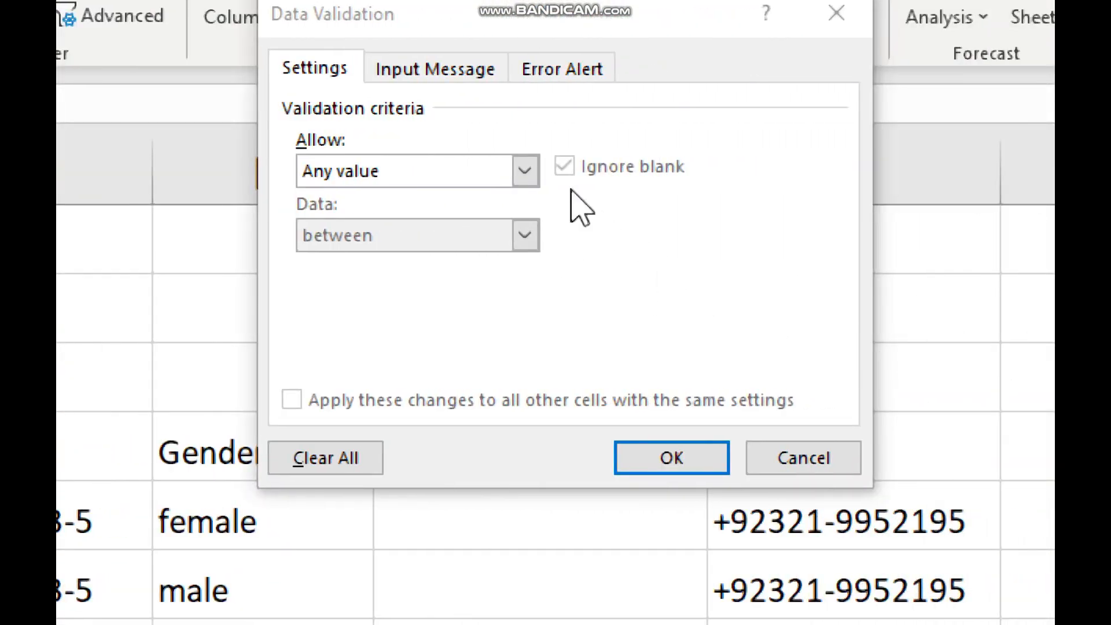
left_click(524, 171)
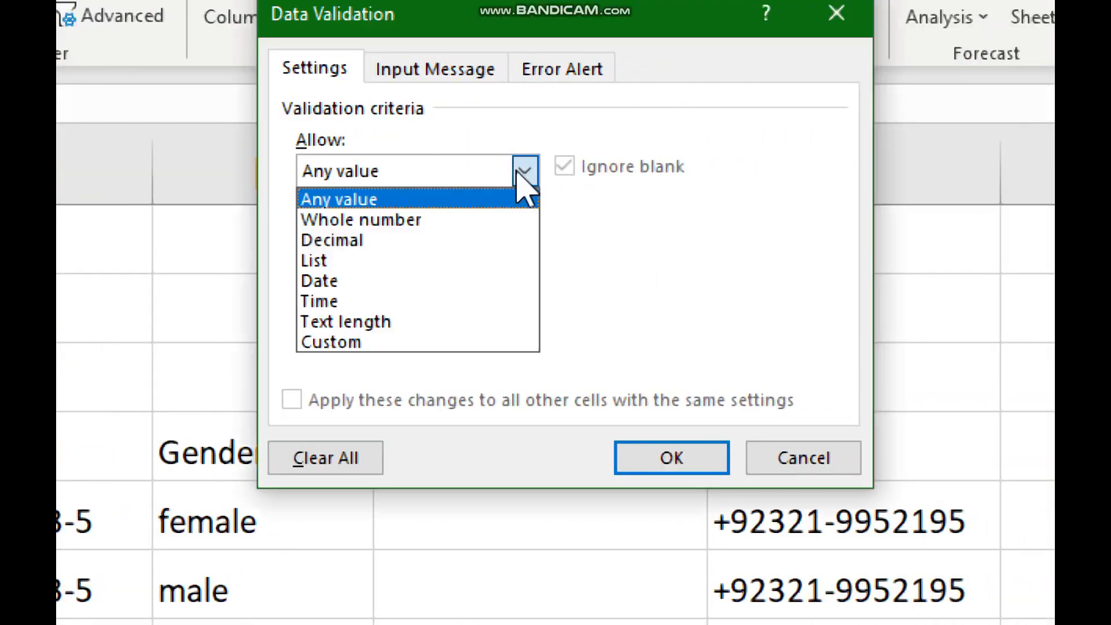
left_click(359, 260)
left_click(368, 299)
type("zo")
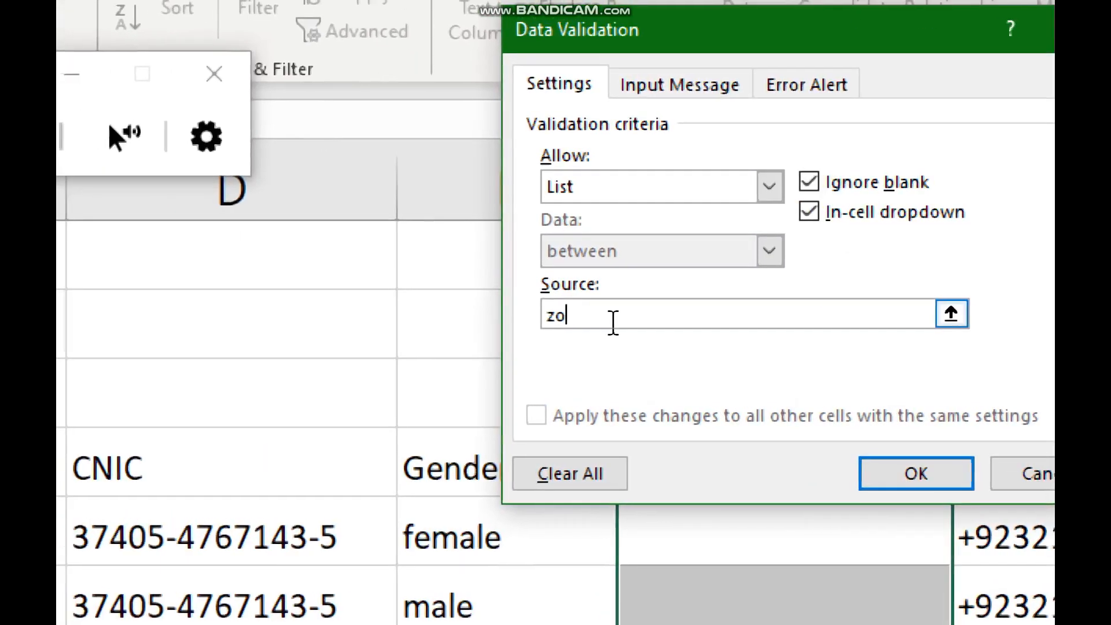
type("ng,ufo")
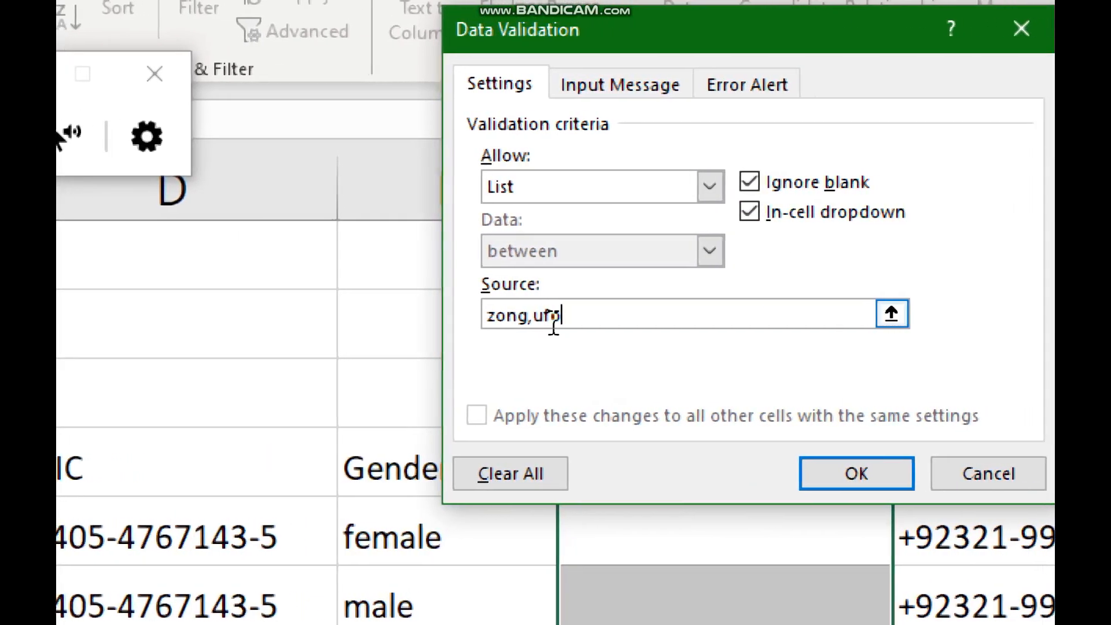
type("ne,warid")
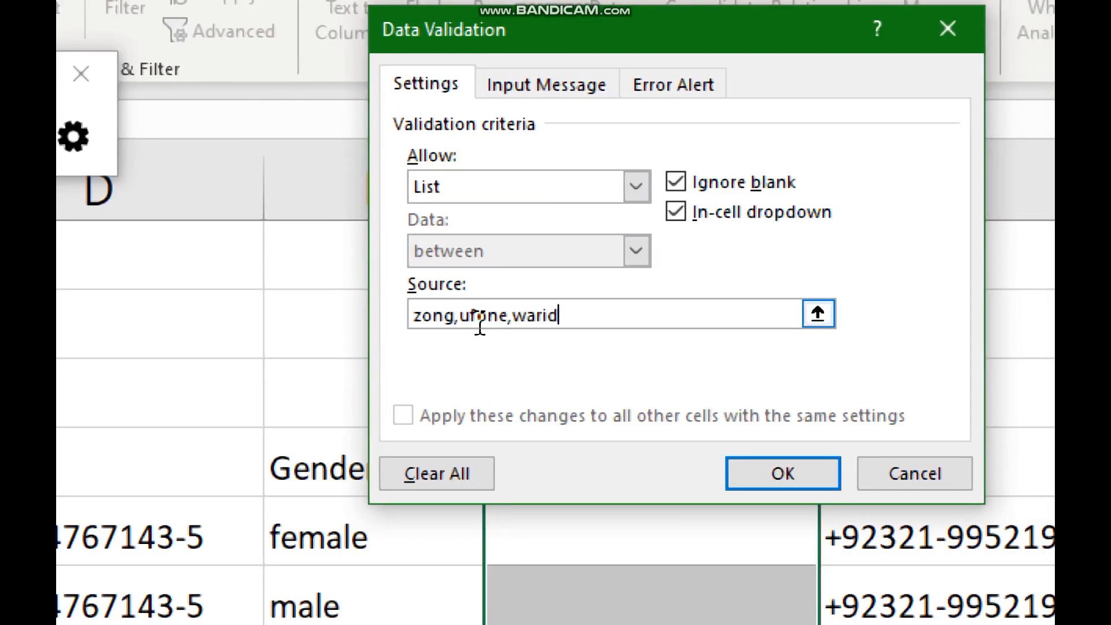
type(",teleno")
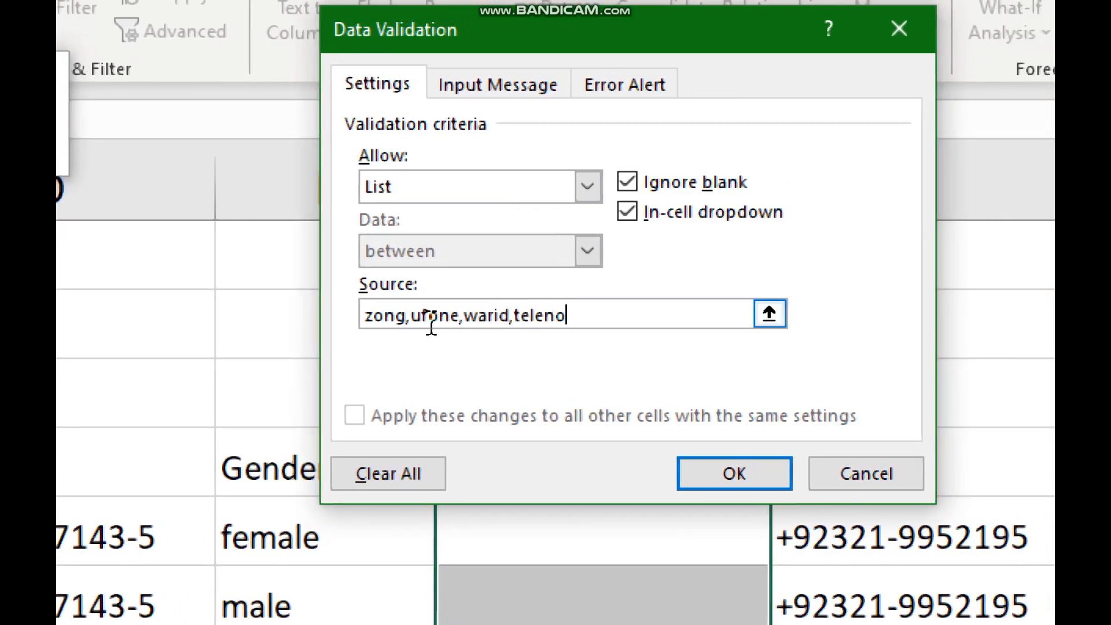
type("r, onic")
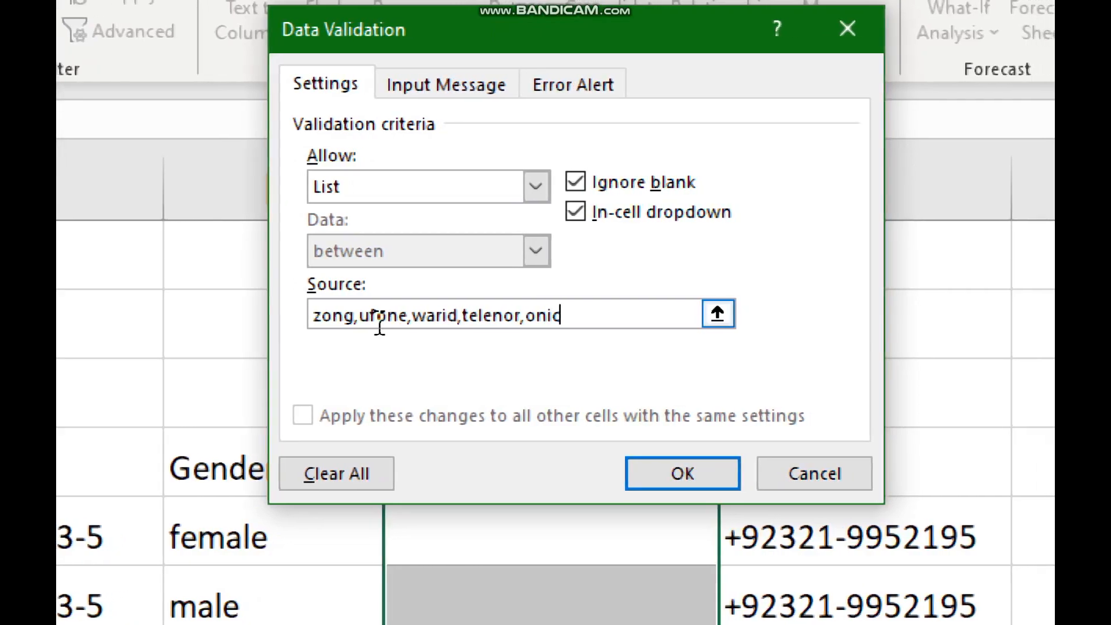
key("Return")
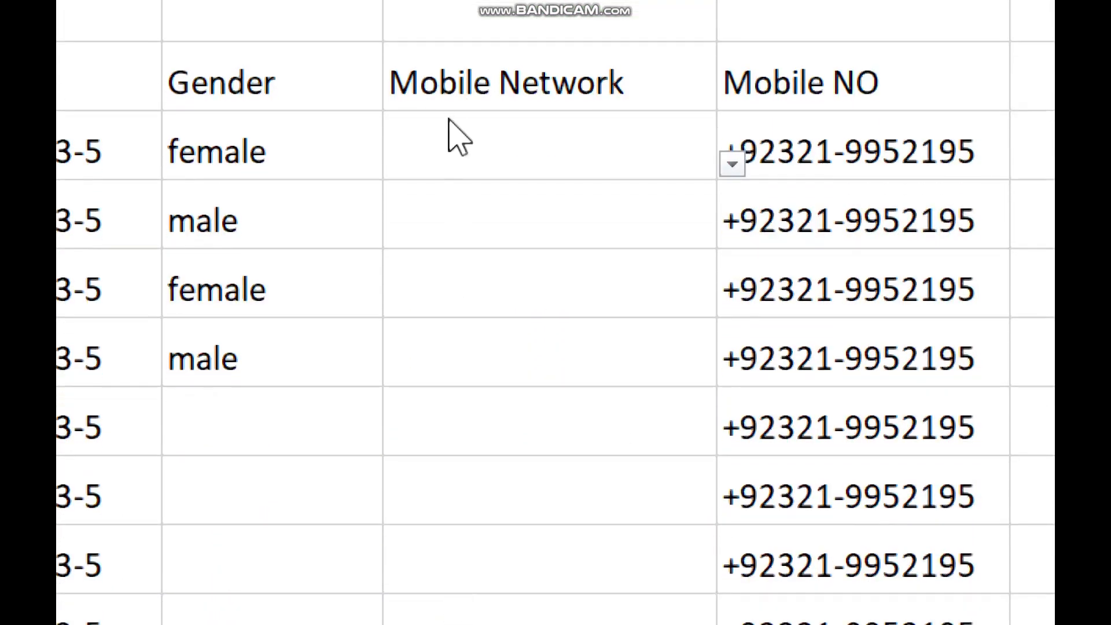
Choose ufone in F5 and warid in F6 from the network dropdowns
left_click(463, 538)
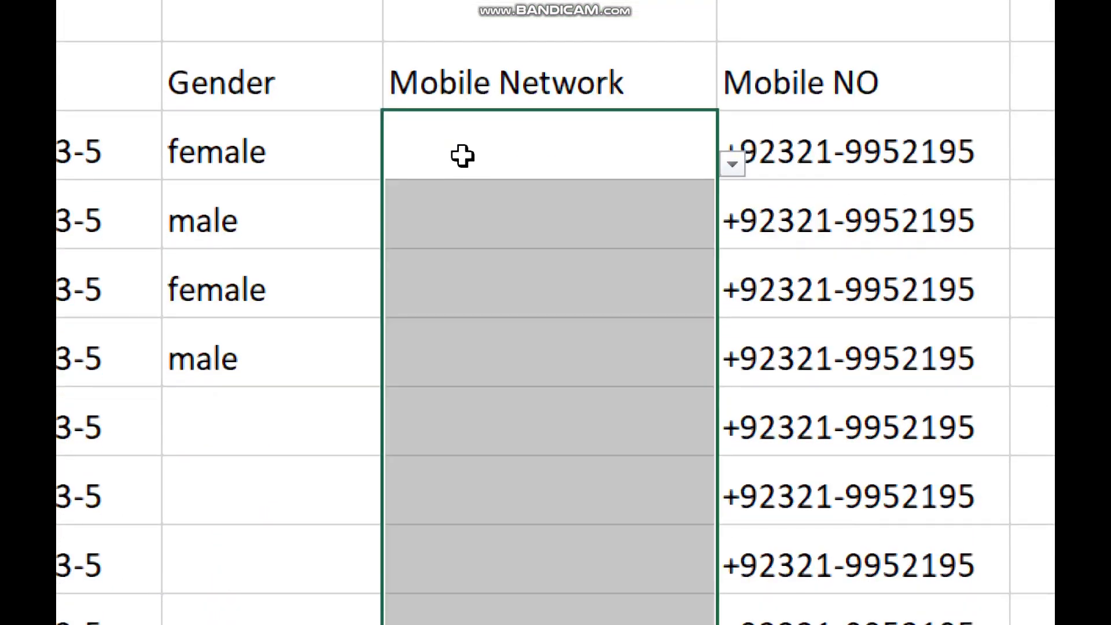
left_click(731, 164)
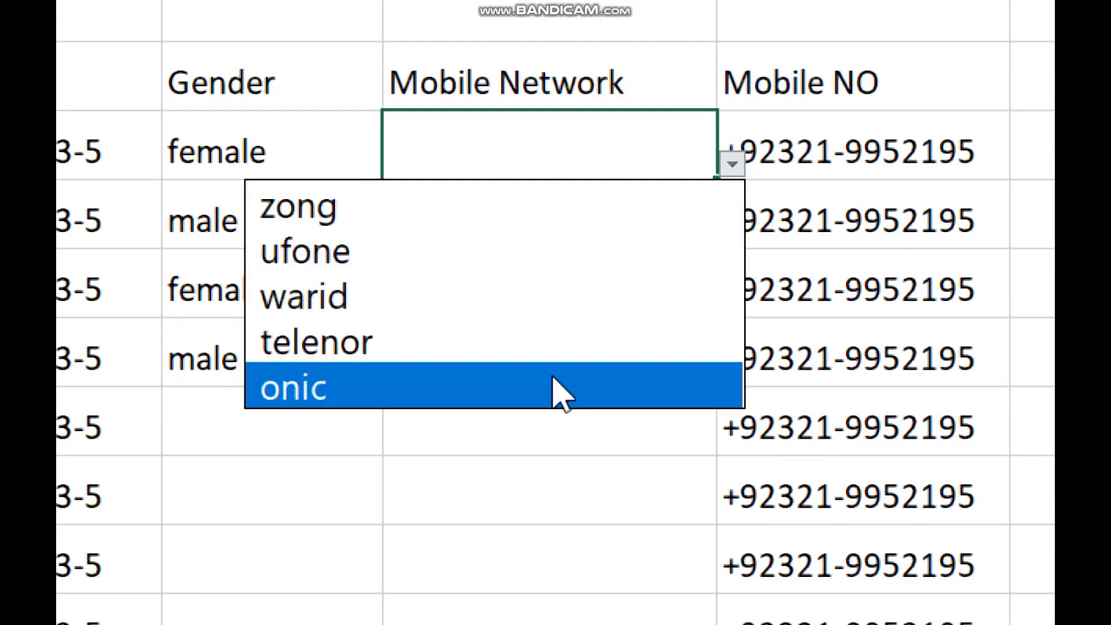
left_click(461, 243)
left_click(507, 226)
left_click(734, 231)
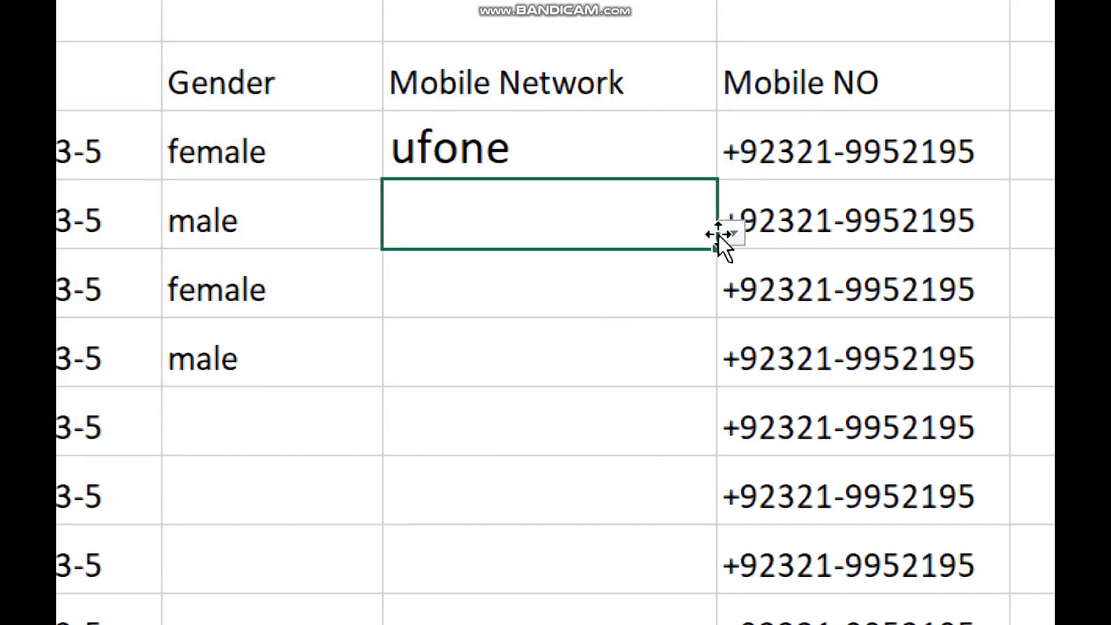
left_click(732, 232)
left_click(631, 366)
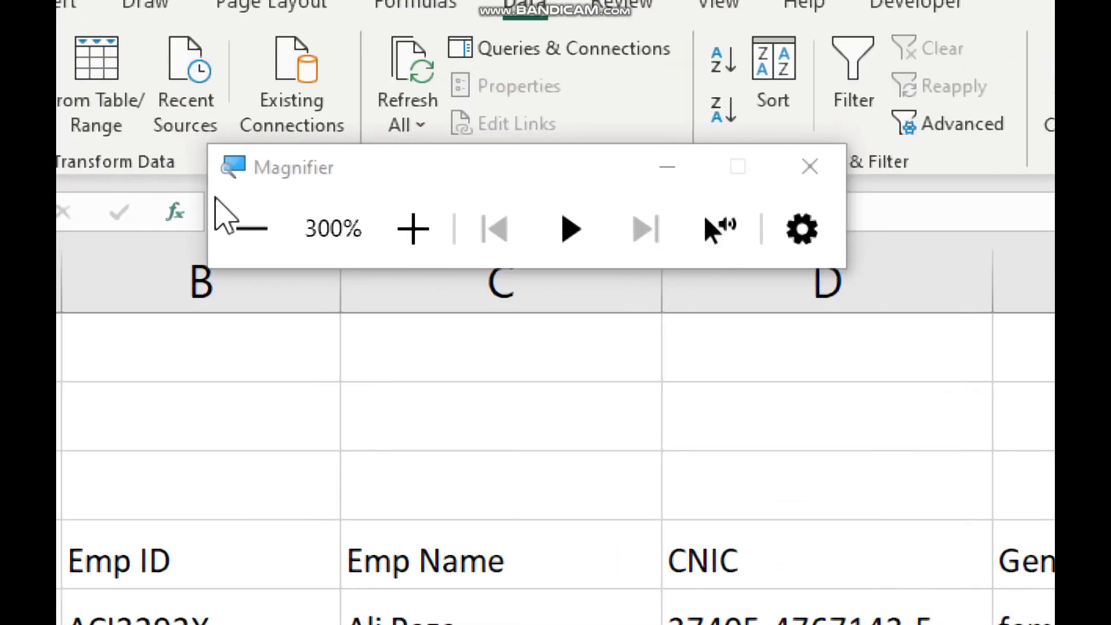
Undo and redo the network entries with Ctrl+Z and Ctrl+Y
left_click(215, 199)
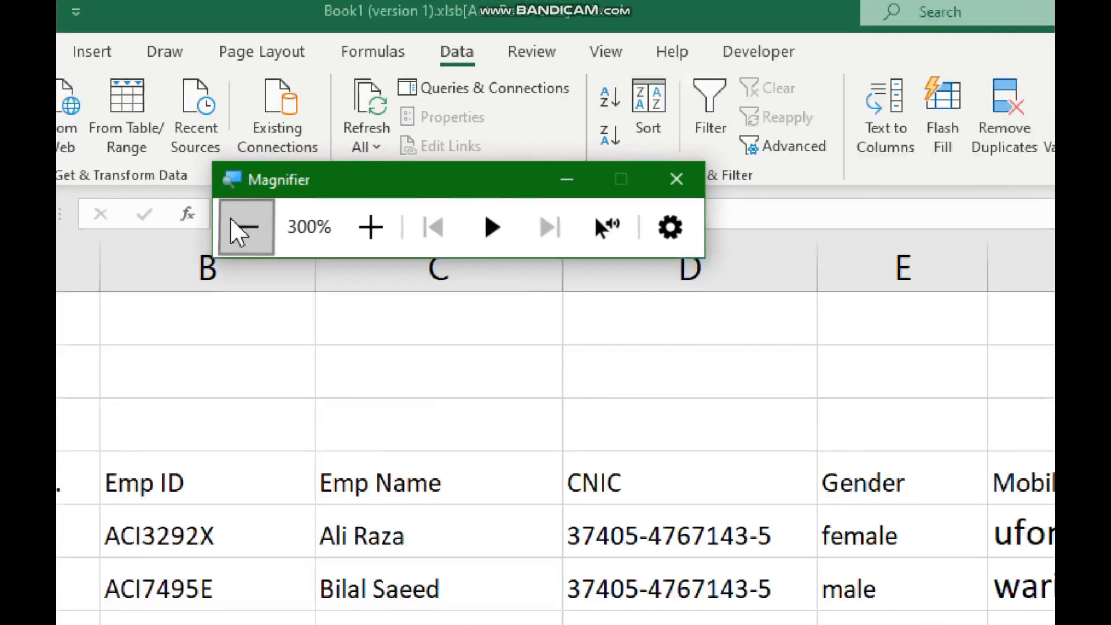
left_click(216, 199)
key("ctrl+z")
key("ctrl+z")
key("ctrl+z")
key("ctrl+y")
key("ctrl+y")
key("ctrl+y")
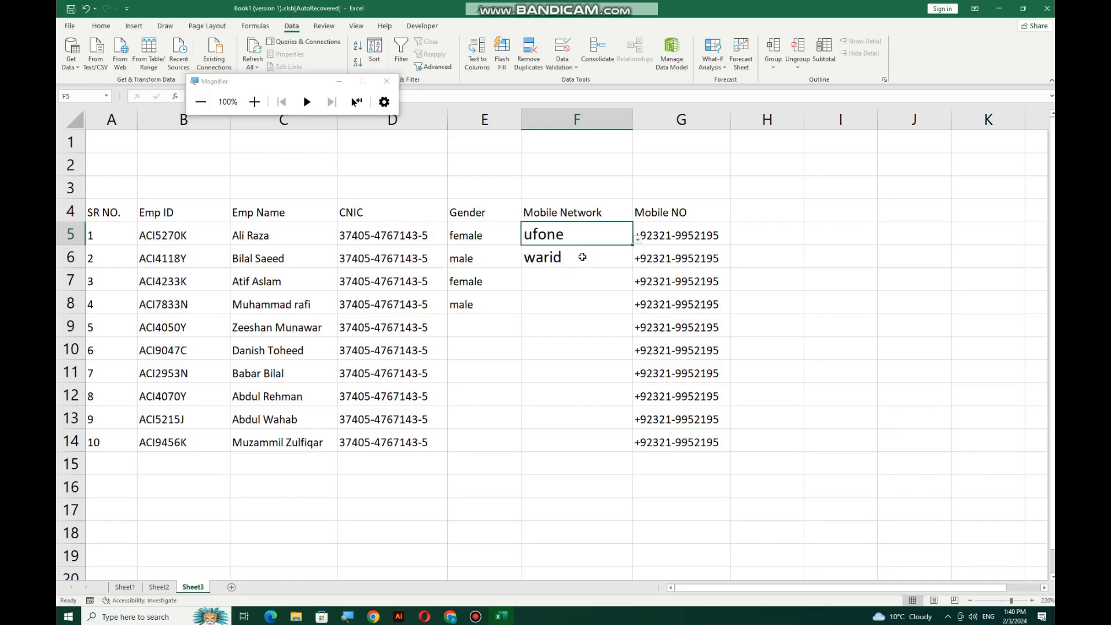
Decrease the font size of the Mobile Network cells F5:F14 twice
left_click_drag(585, 237, 576, 445)
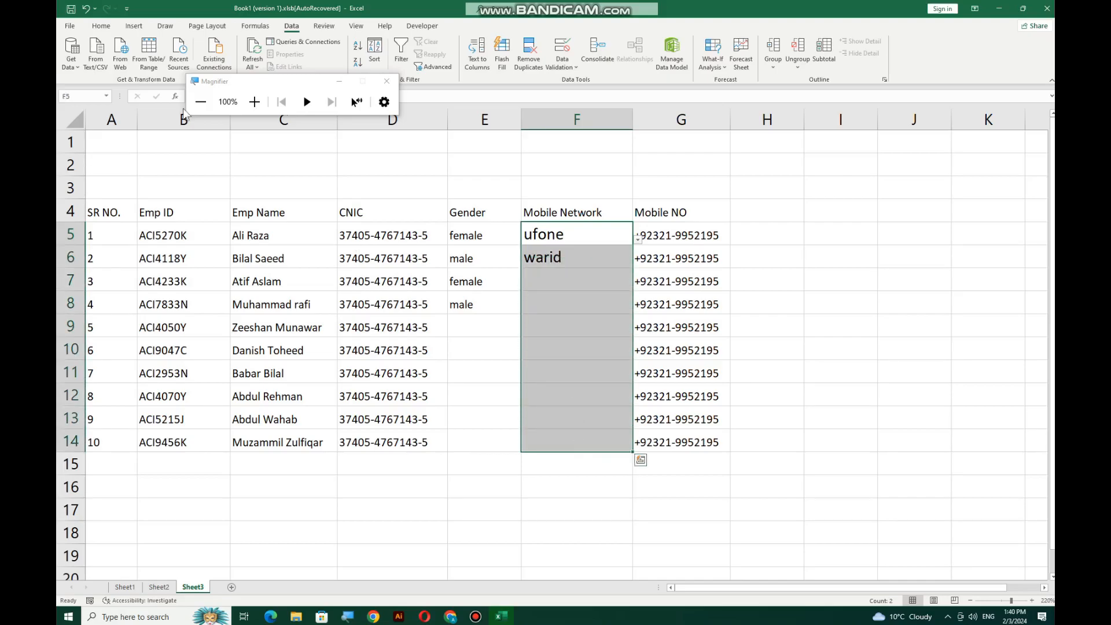
left_click(102, 26)
left_click(252, 47)
left_click(253, 47)
left_click(252, 47)
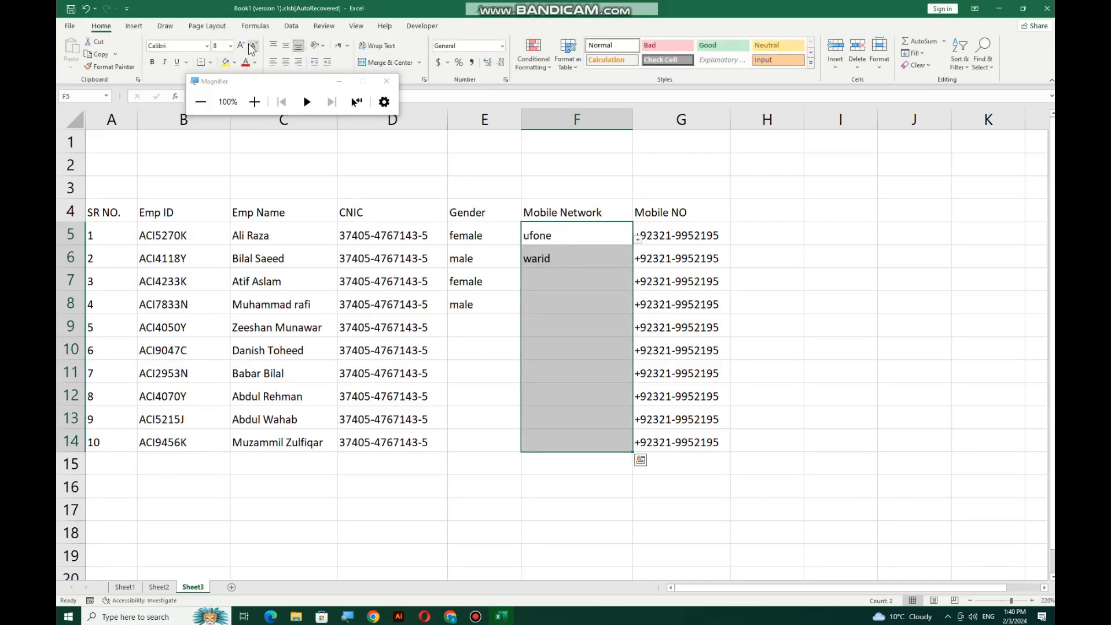
Fill the ufone/warid pair down to F14 and the female/male pattern down to E14
left_click(610, 285)
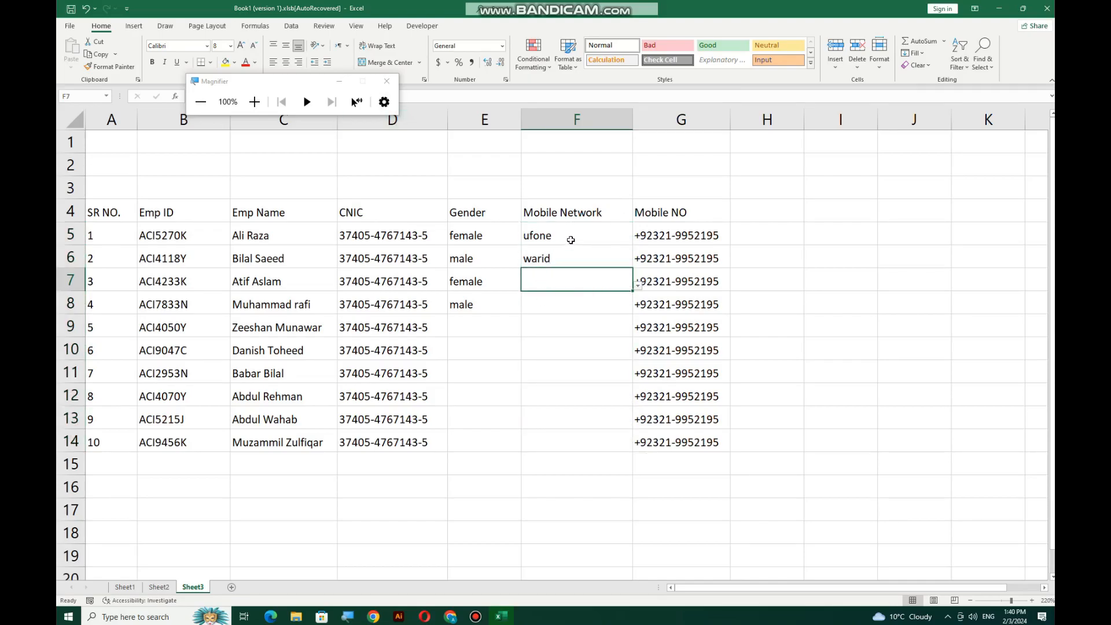
left_click_drag(570, 237, 570, 262)
key("ctrl+c")
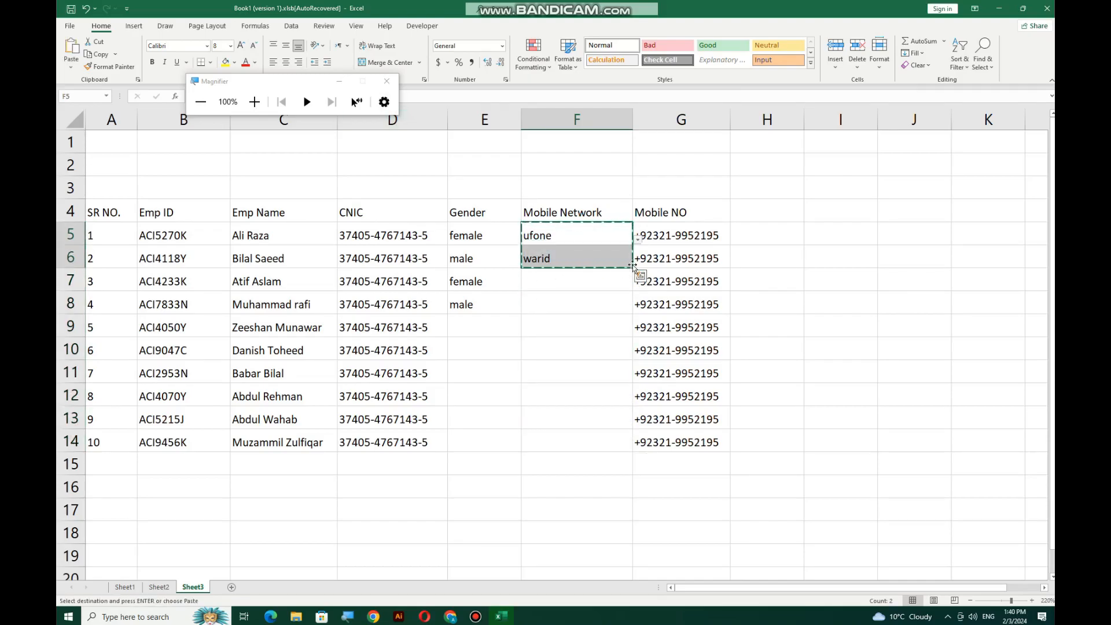
left_click_drag(633, 268, 617, 448)
left_click_drag(484, 238, 517, 454)
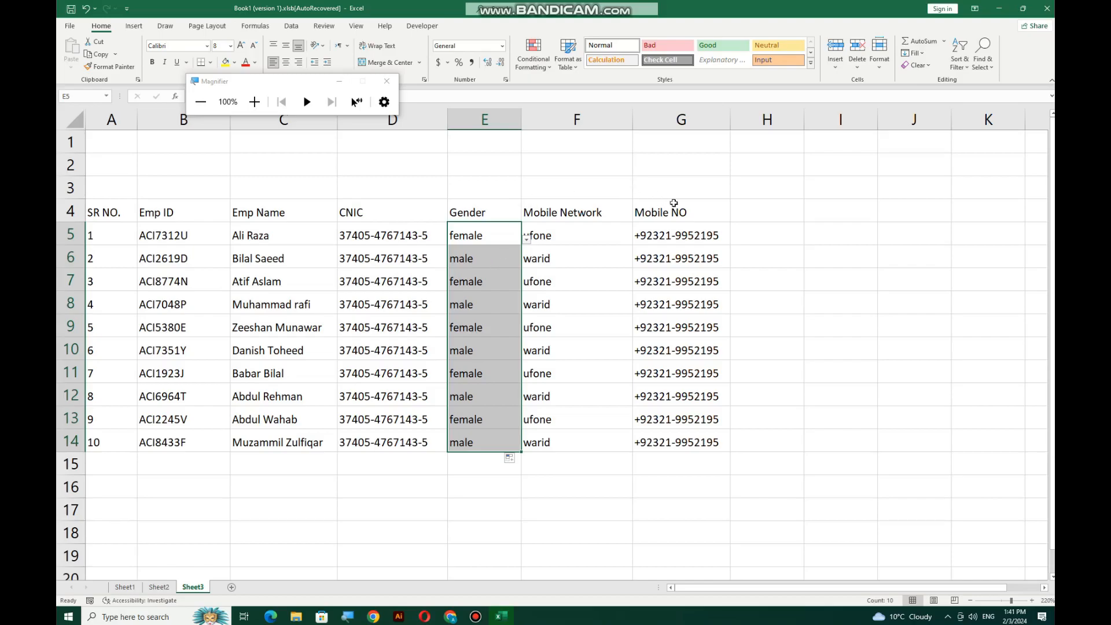
Enter the heading 'text' in cell H4
left_click(752, 214)
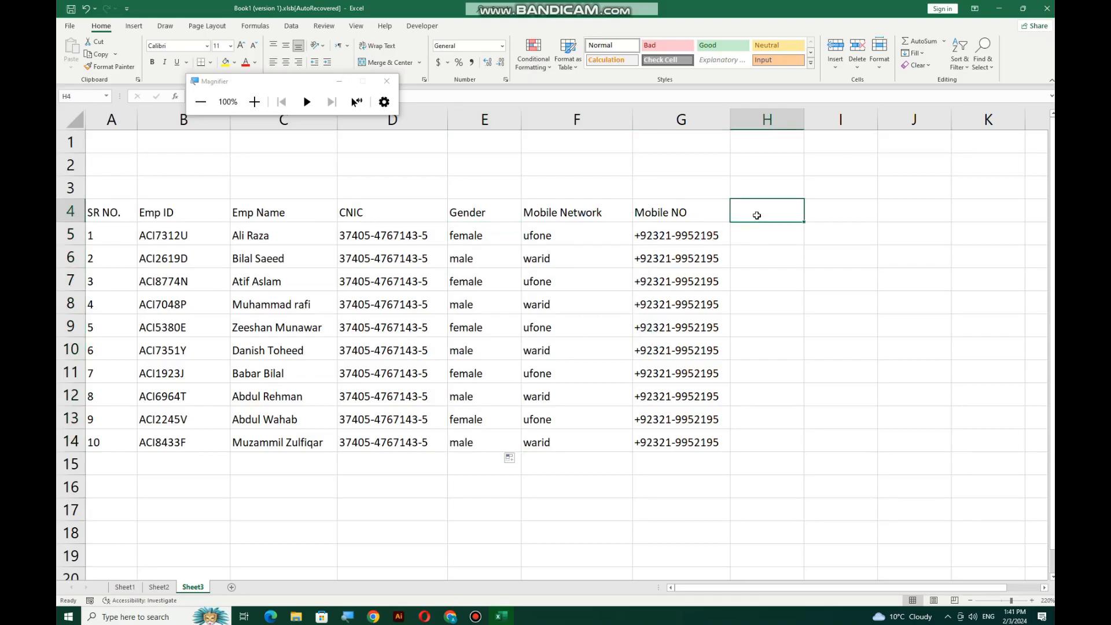
type("text")
key("Return")
Select H5:H14 and open the Data Validation options
left_click_drag(765, 225, 759, 447)
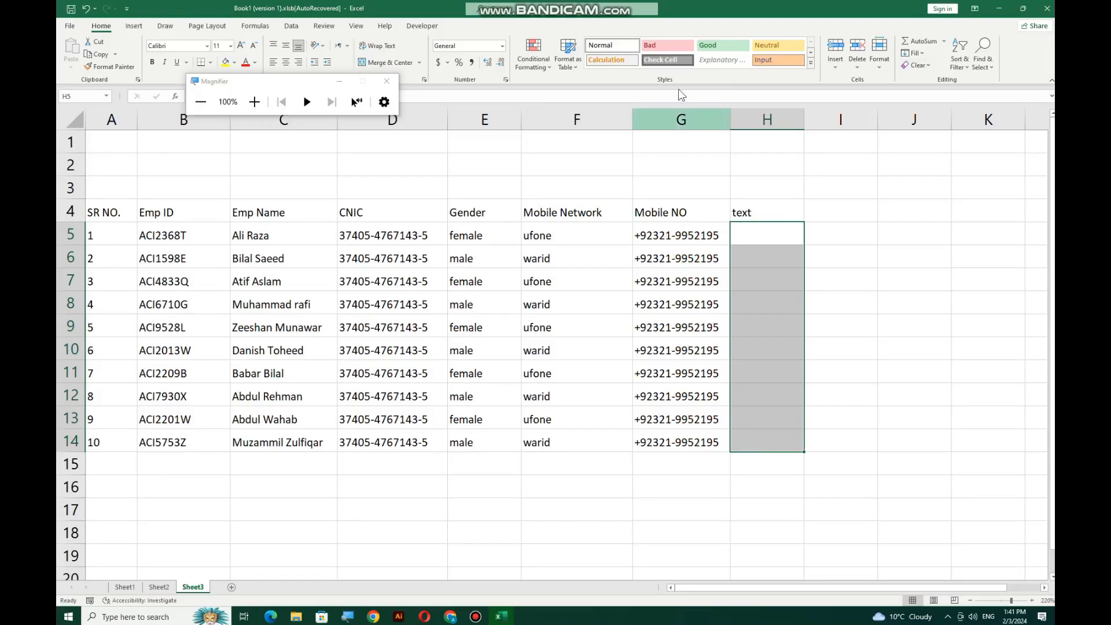
left_click(291, 25)
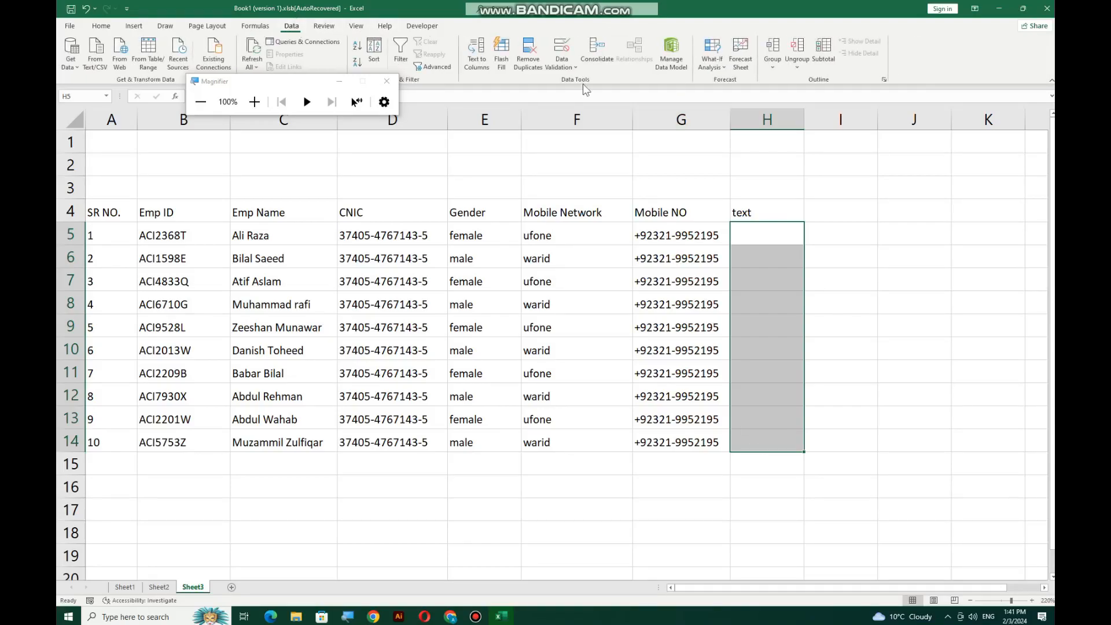
left_click(570, 64)
Limit H5:H14 to a text length between bounds with a maximum of 10
left_click(574, 83)
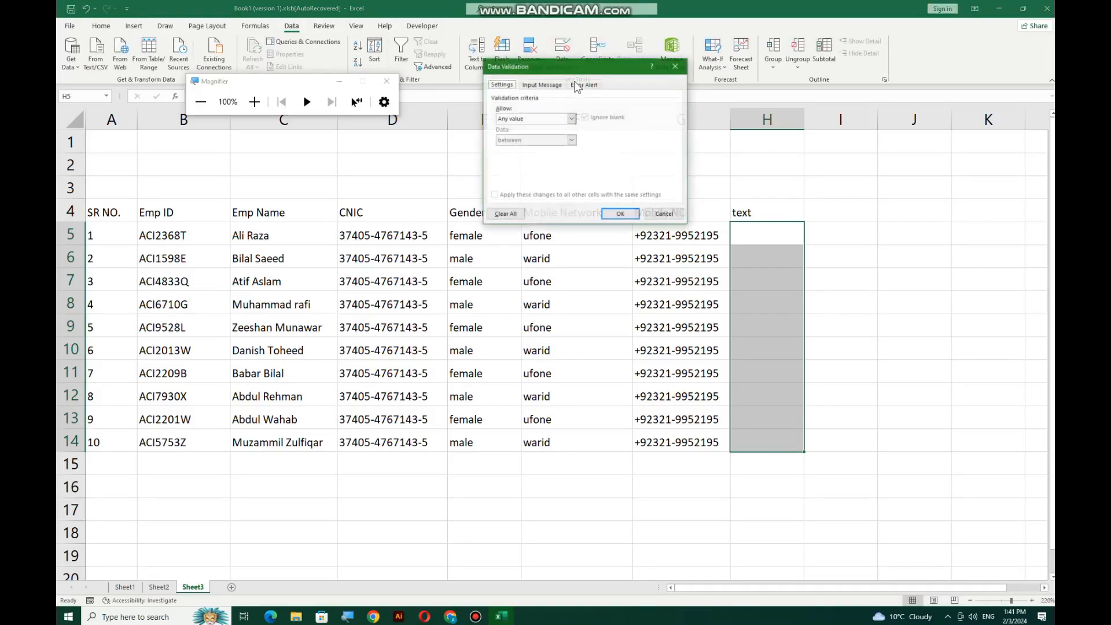
left_click(544, 119)
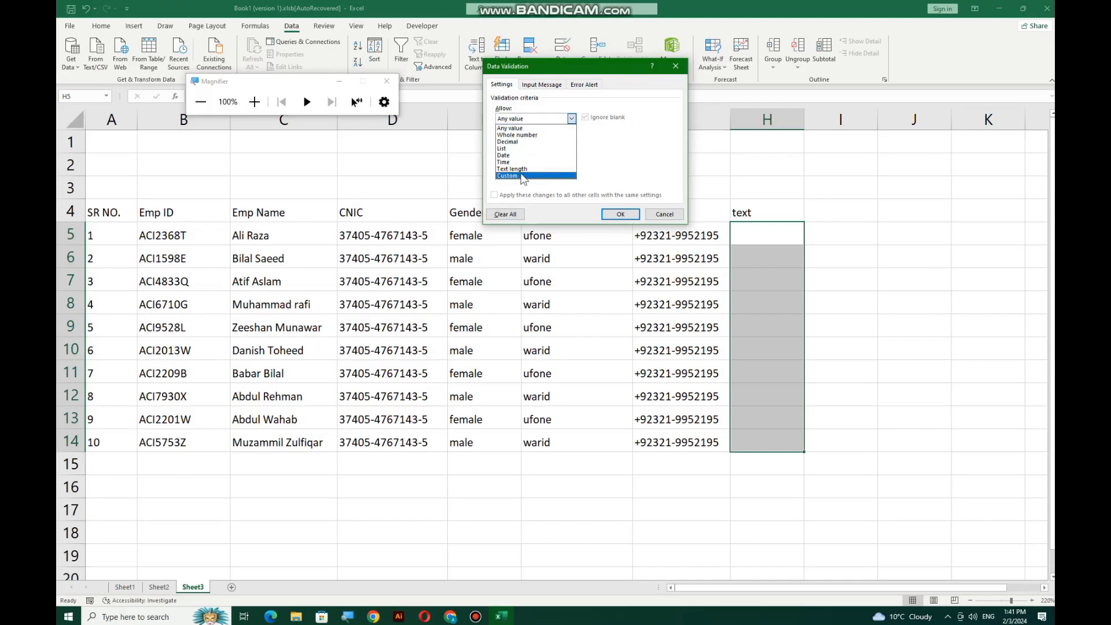
left_click(521, 176)
left_click(524, 120)
left_click(527, 168)
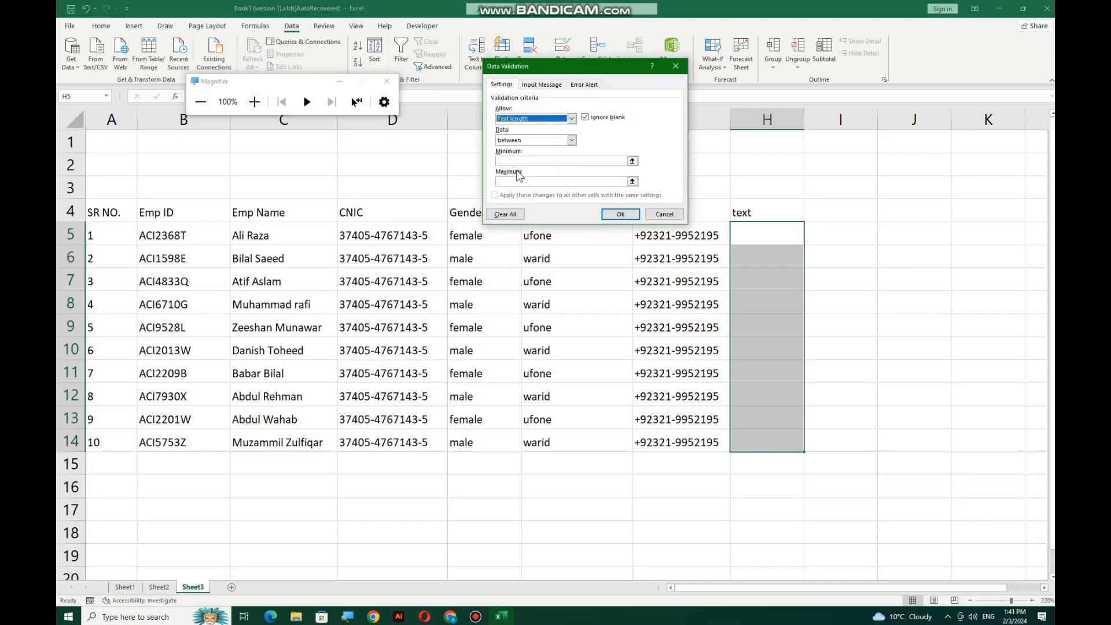
left_click(535, 162)
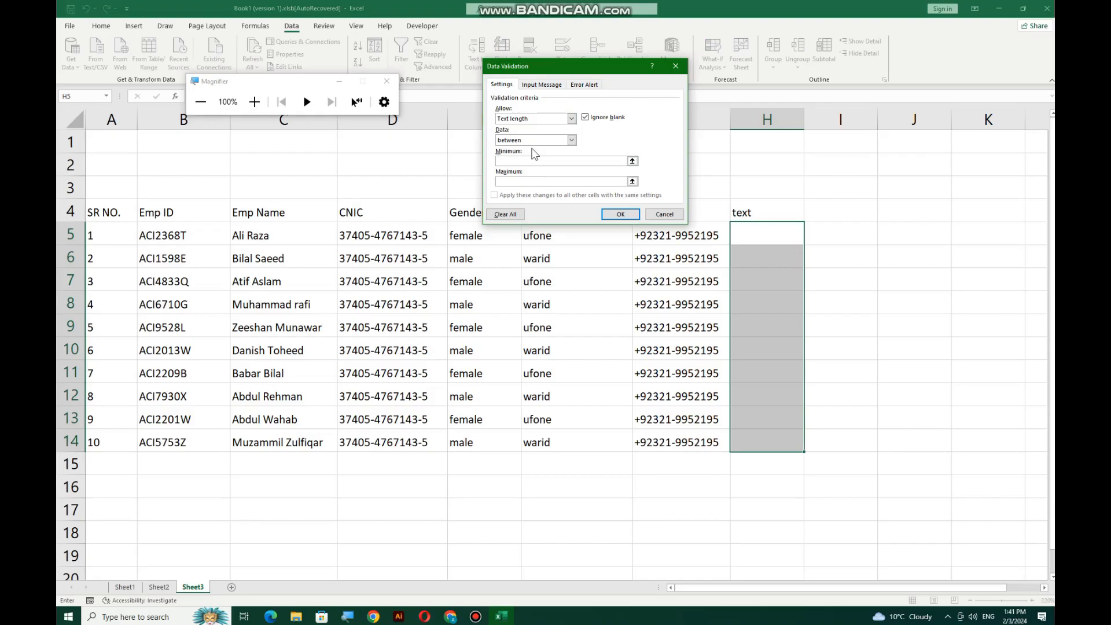
type("10")
key("Return")
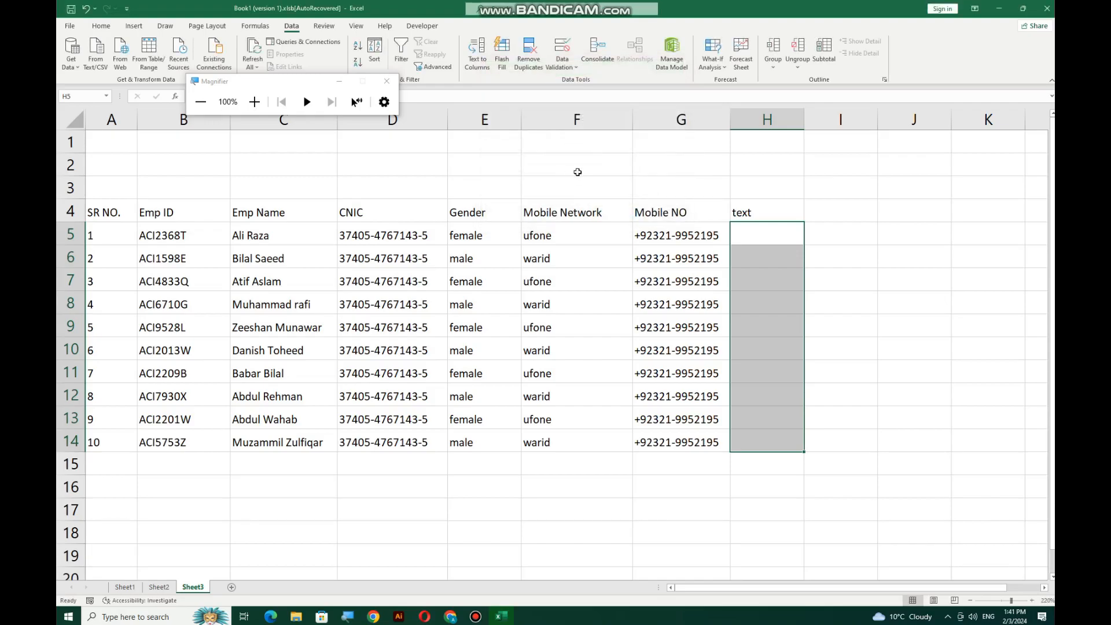
Test the rule with 'asdaadada' in H5 and shrink the font of column H
left_click(747, 227)
type("asdaadada")
key("Return")
key("Up")
left_click_drag(770, 235, 767, 443)
left_click(101, 26)
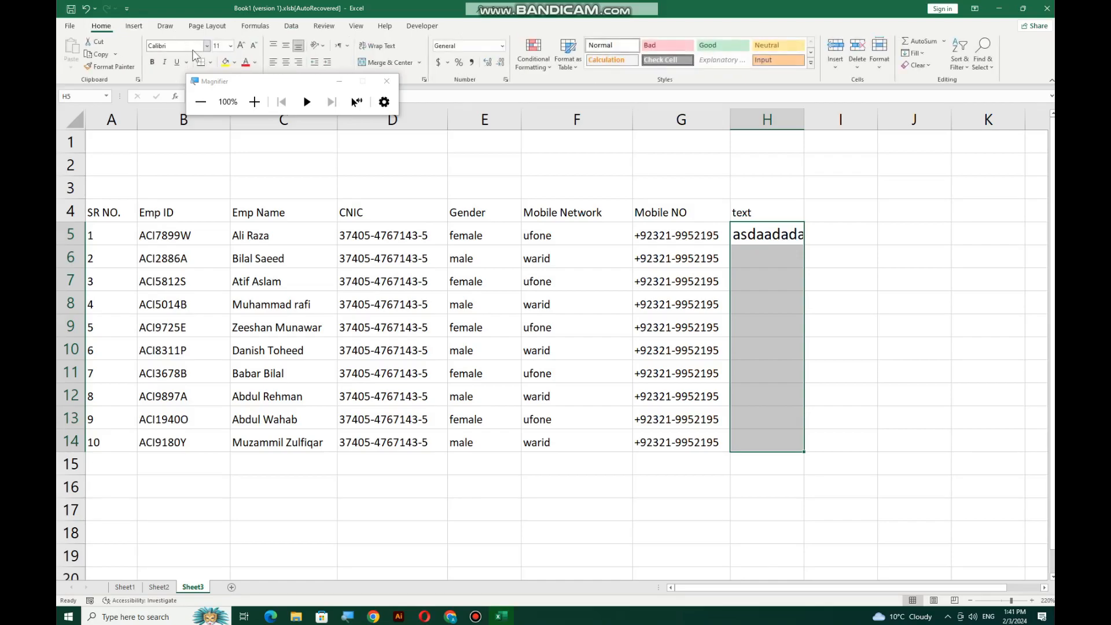
left_click(253, 48)
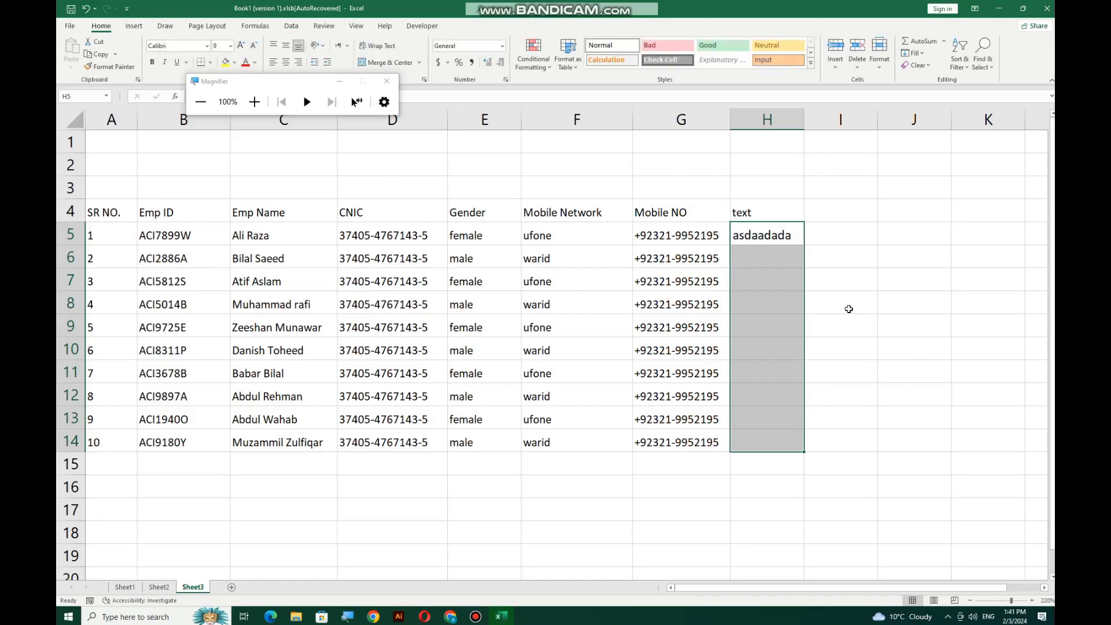
left_click(776, 231)
Try the over-long 'asasasasasaa' in H6, cancel the rejection, and clear H5
left_click(762, 256)
type("asasasa")
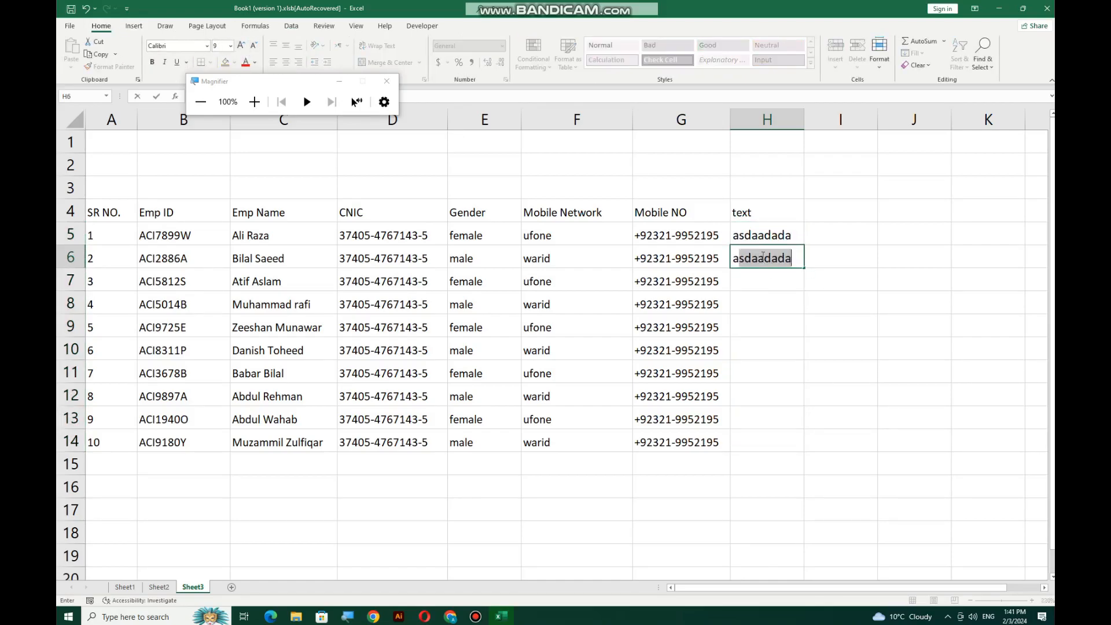
type("sasaa")
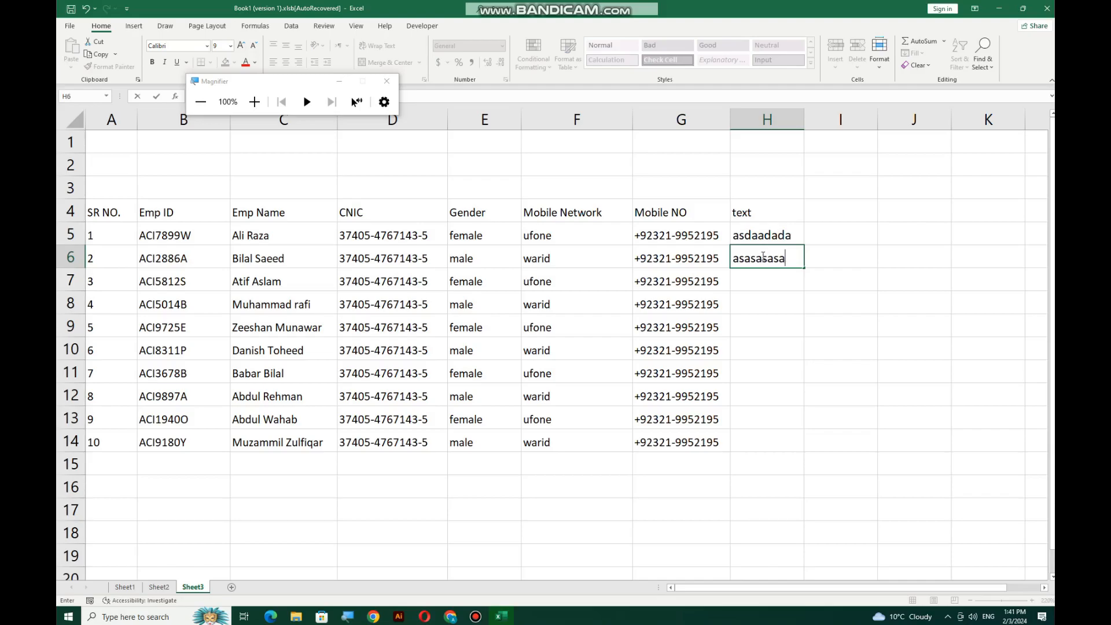
key("Return")
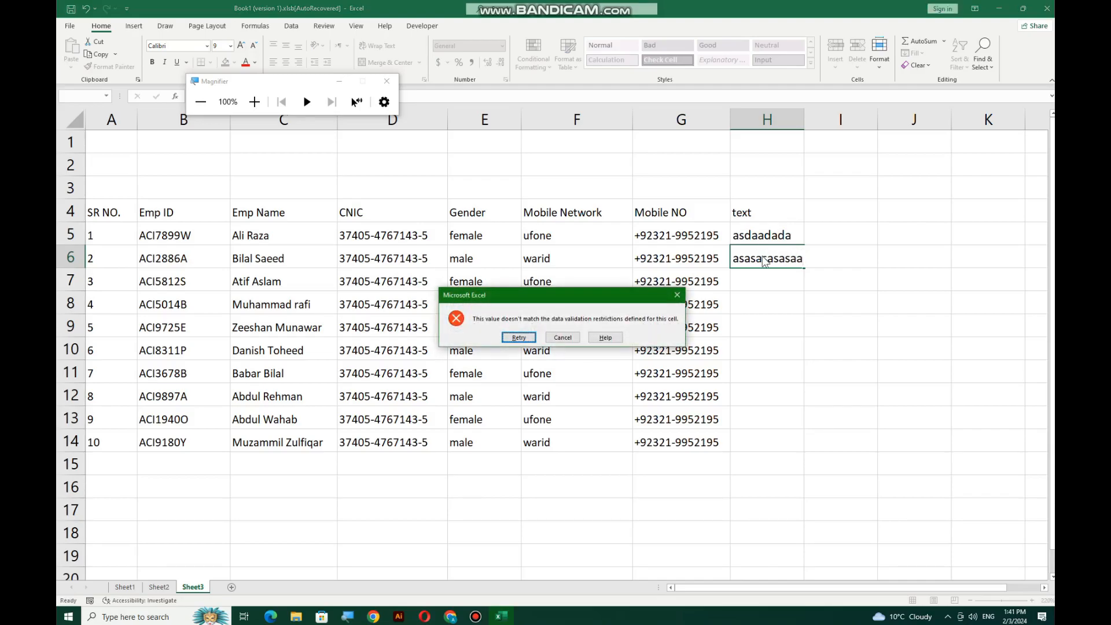
left_click(573, 338)
left_click(784, 234)
key("Delete")
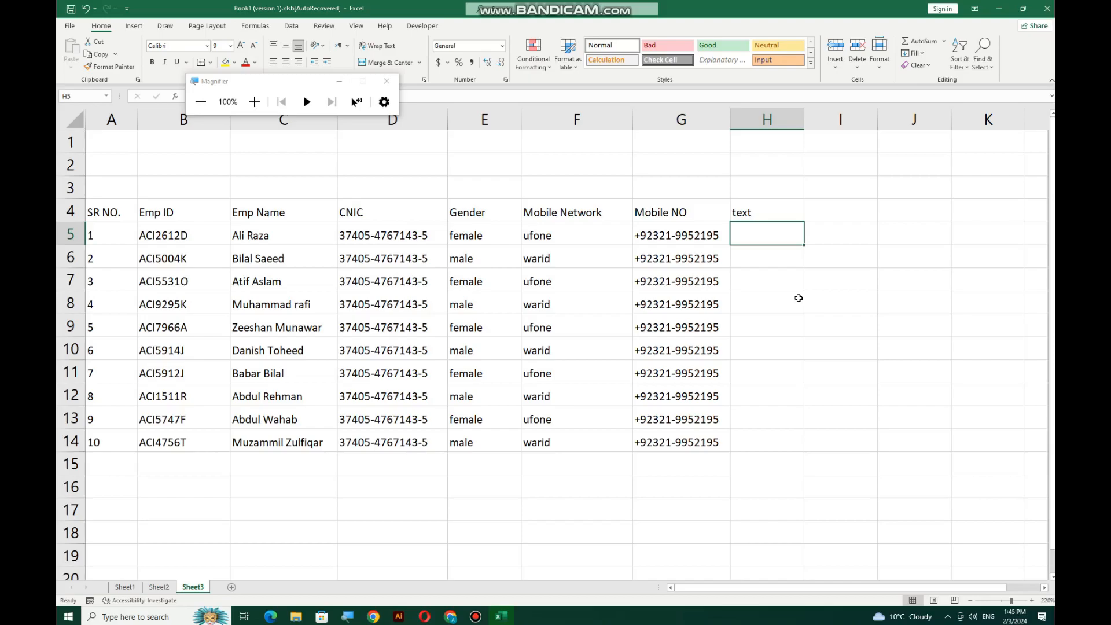
scroll(815, 276, "up", 3)
left_click_drag(802, 589, 987, 587)
scroll(993, 396, "up", 3)
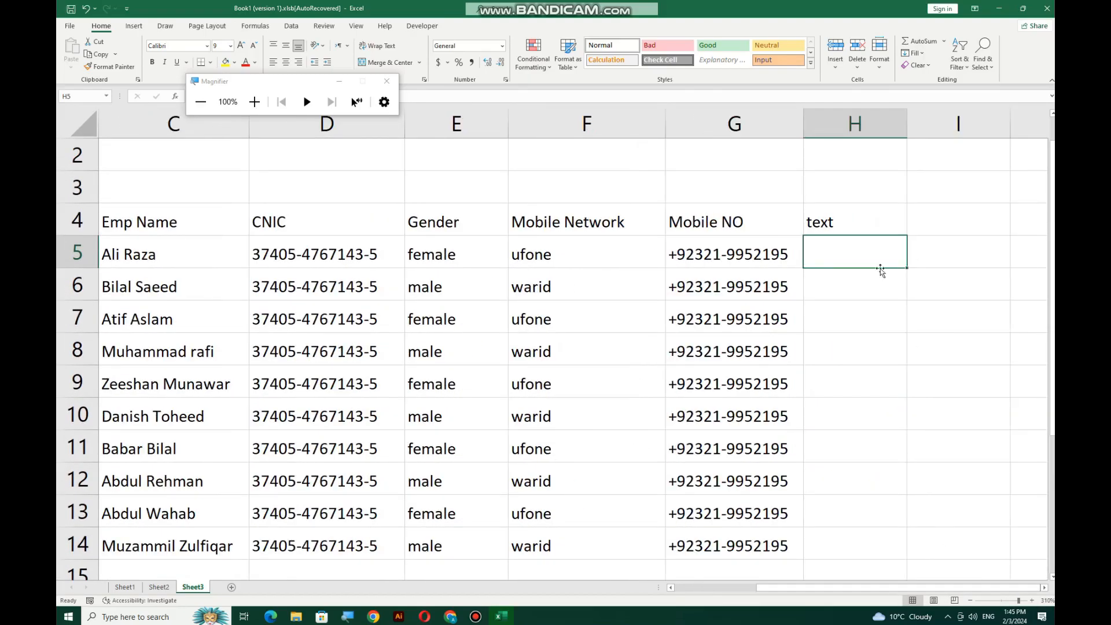
key("Return")
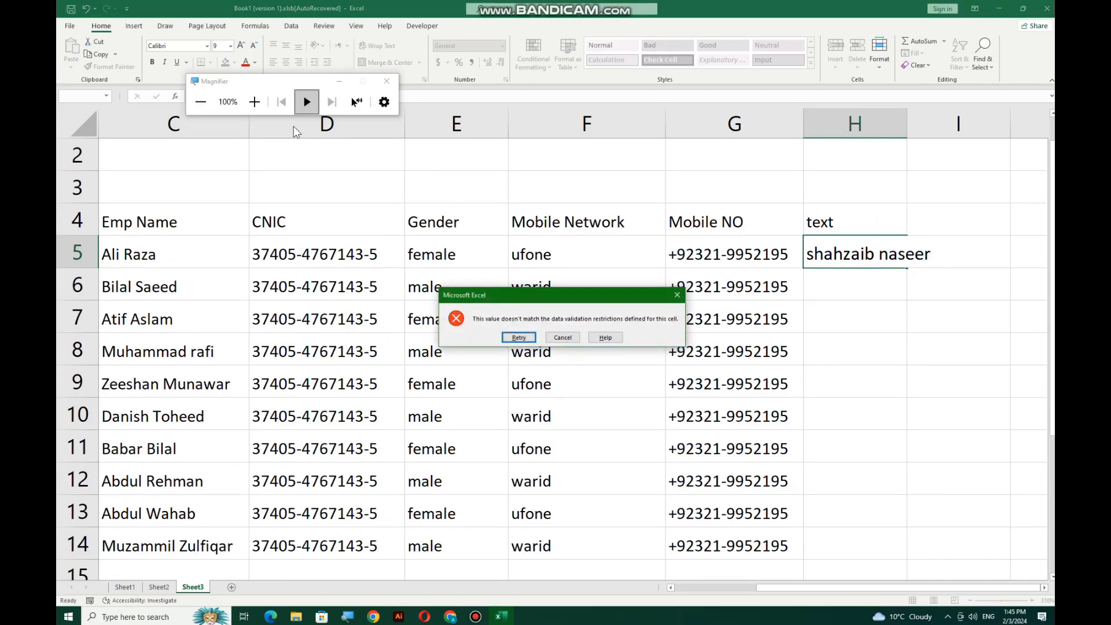
left_click(255, 102)
left_click(255, 102)
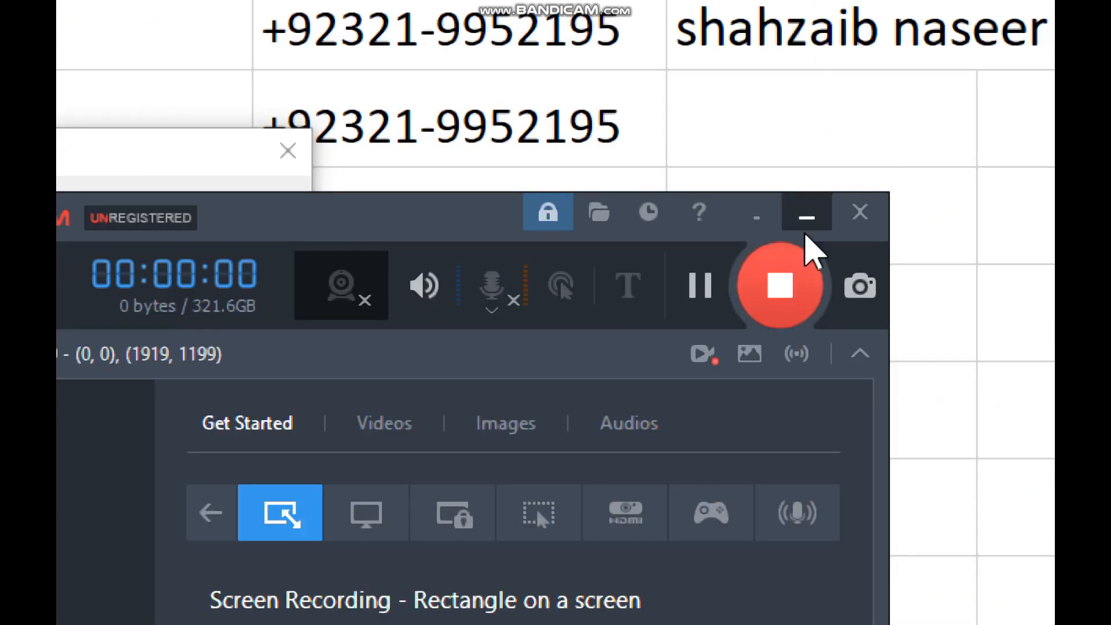
left_click(805, 232)
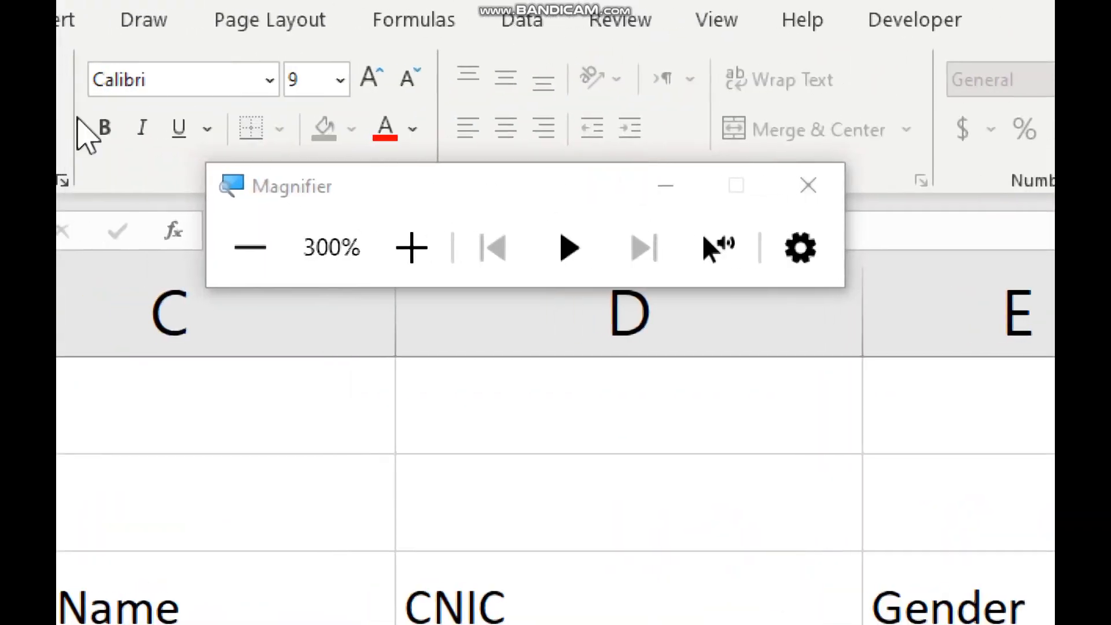
left_click(250, 247)
left_click(250, 247)
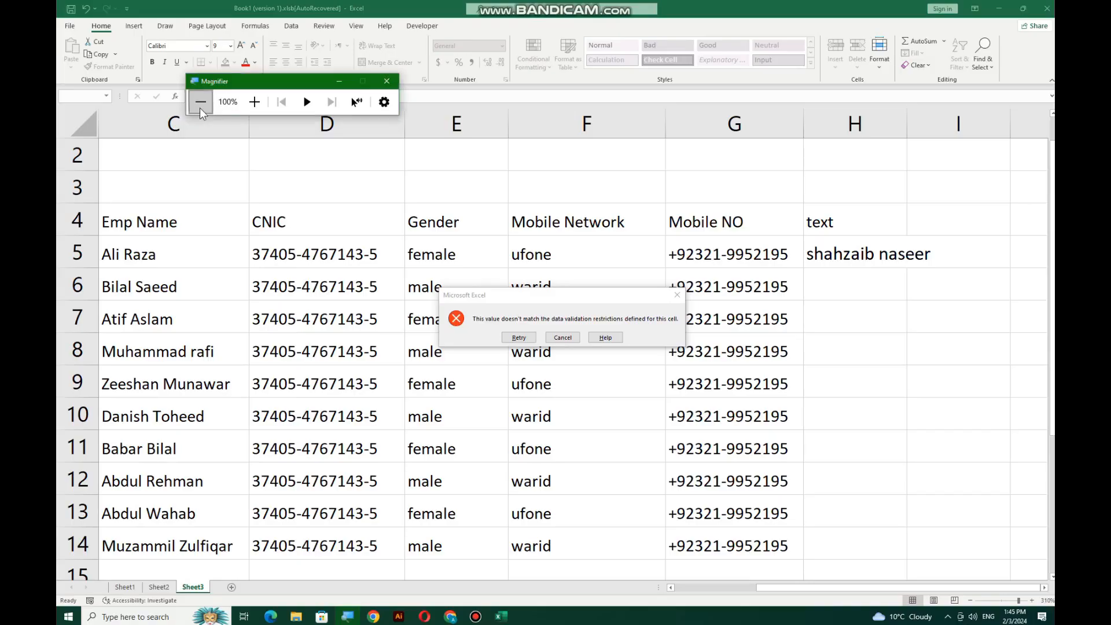
left_click(828, 263)
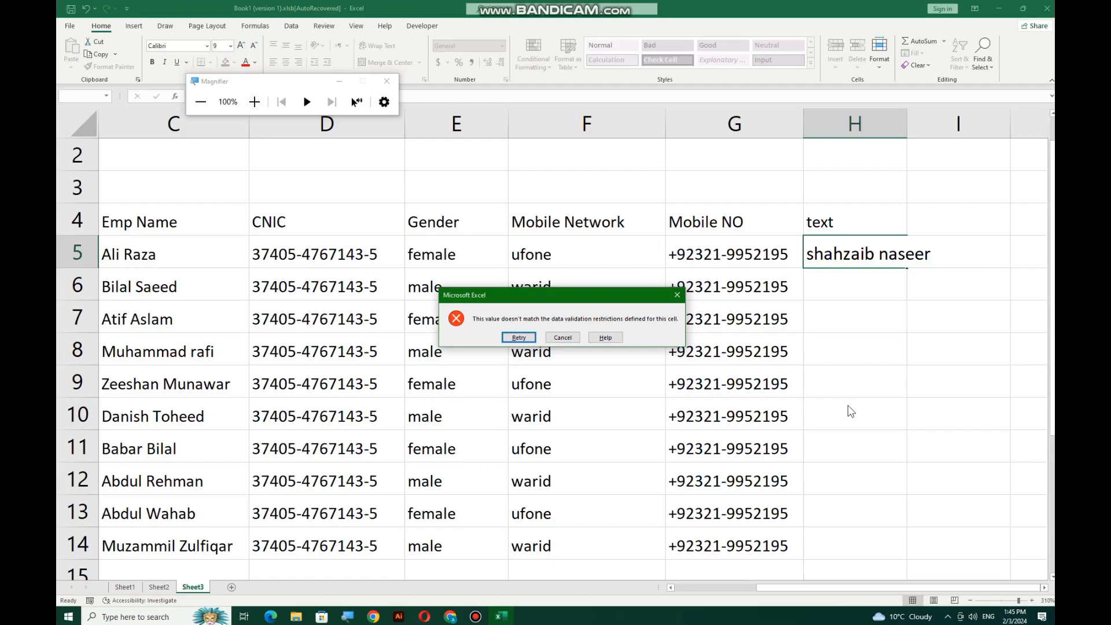
key("Escape")
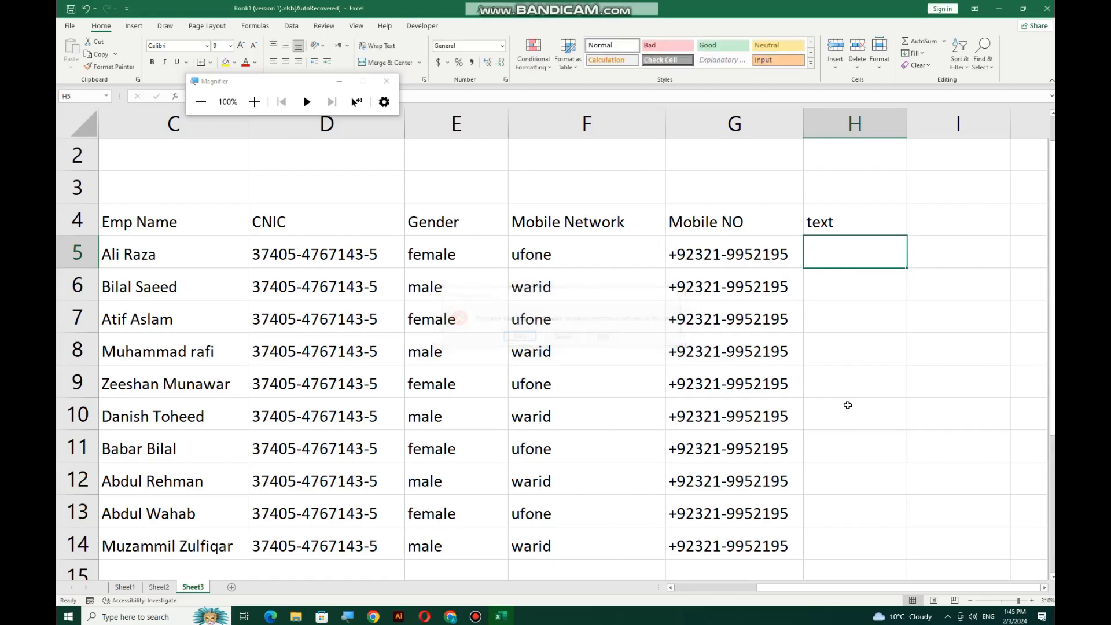
Reselect H5:H14 and open its Data Validation settings
left_click(934, 341)
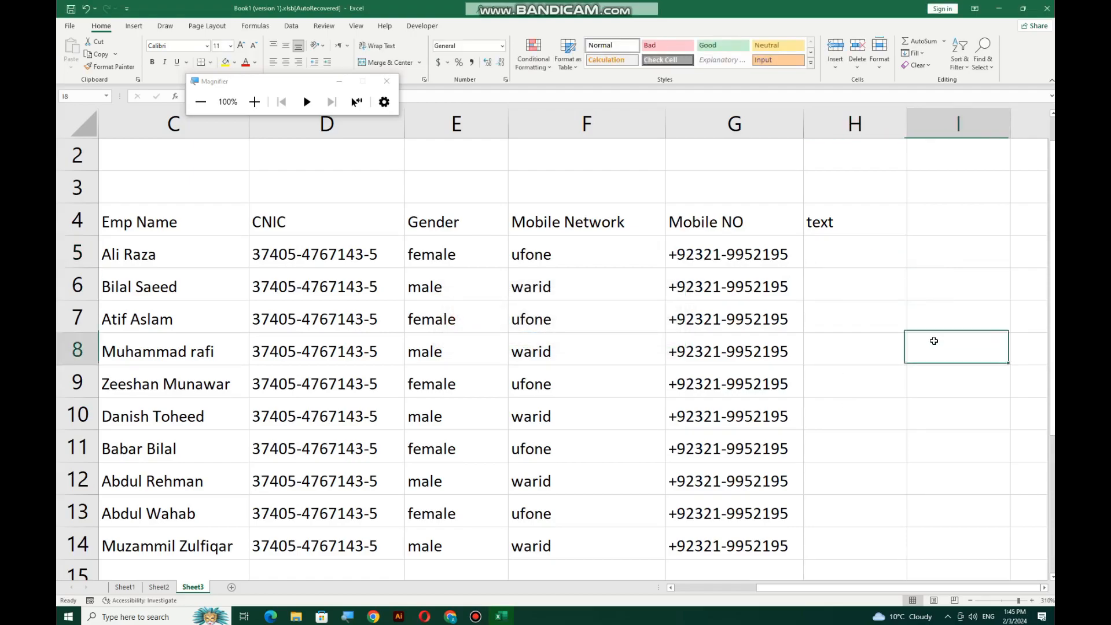
left_click_drag(865, 244, 846, 548)
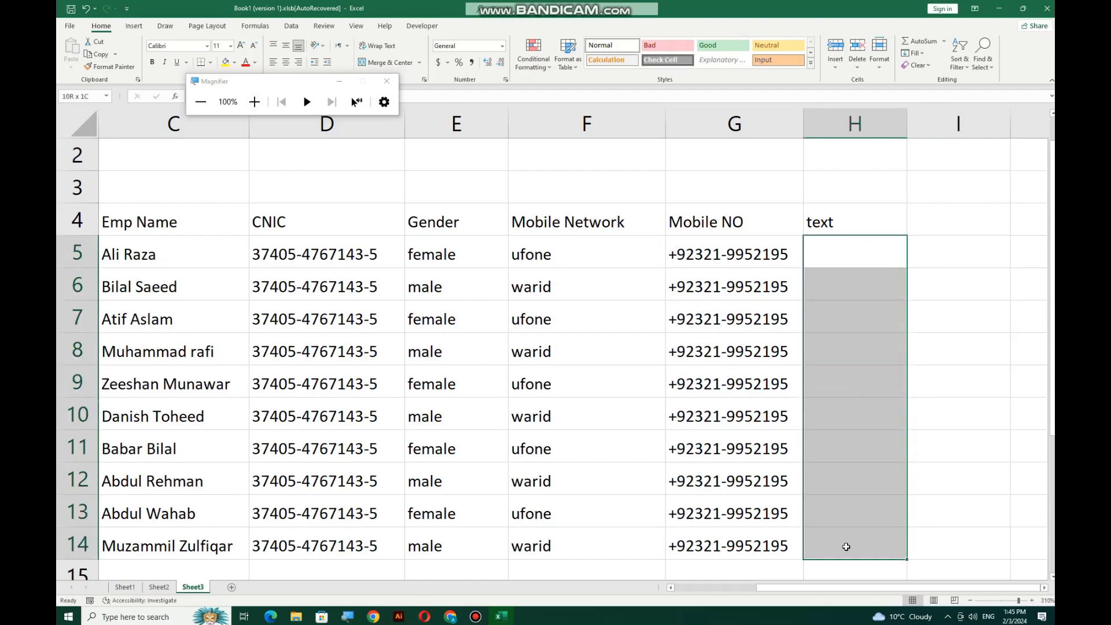
left_click(254, 102)
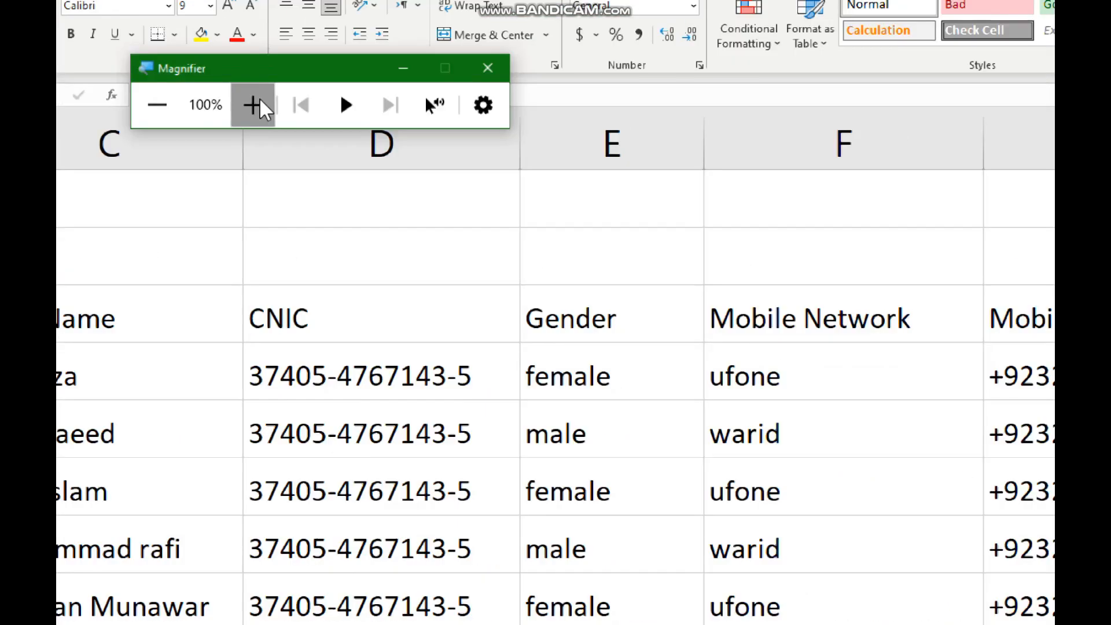
left_click(254, 101)
left_click(291, 26)
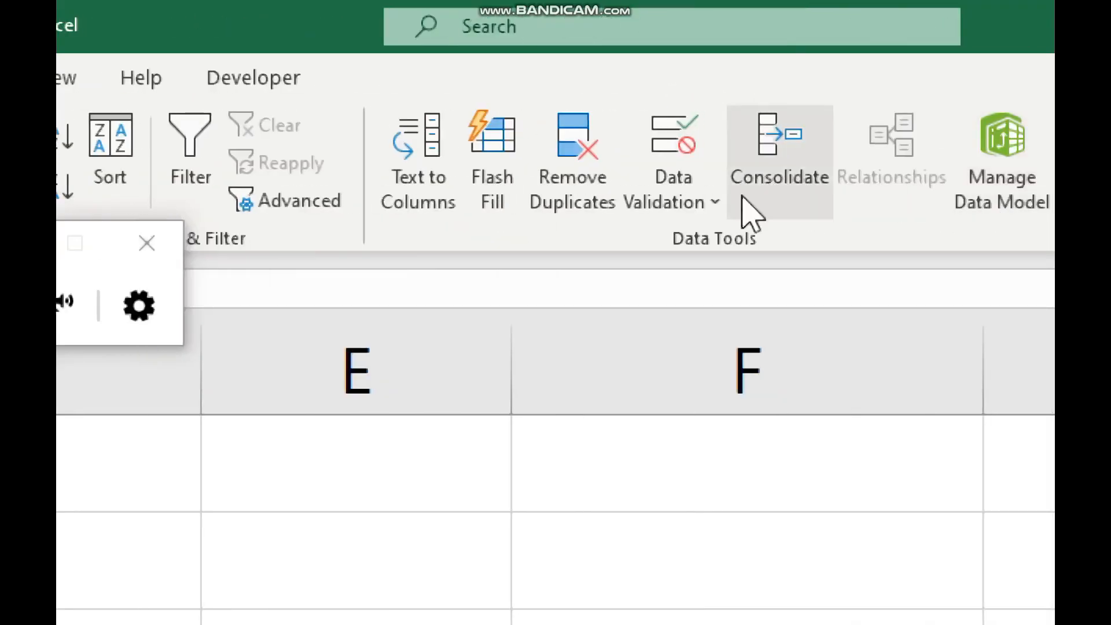
left_click(702, 188)
left_click(750, 249)
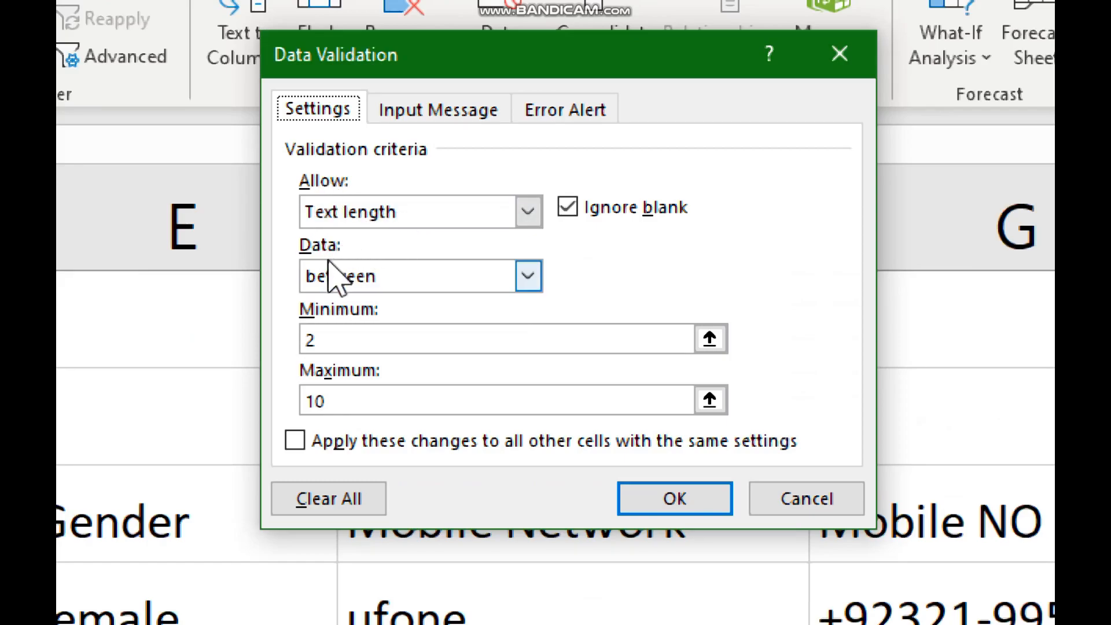
Review the text length between 2 and 10 rule, toggle Ignore blank, and cancel
left_click(352, 337)
left_click(352, 400)
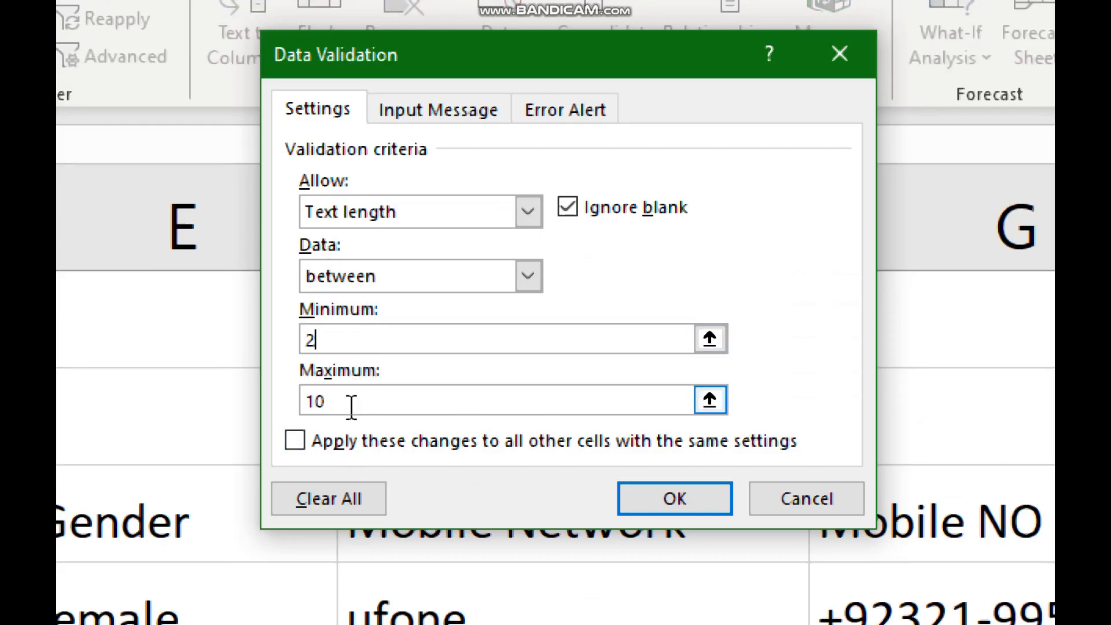
left_click(409, 279)
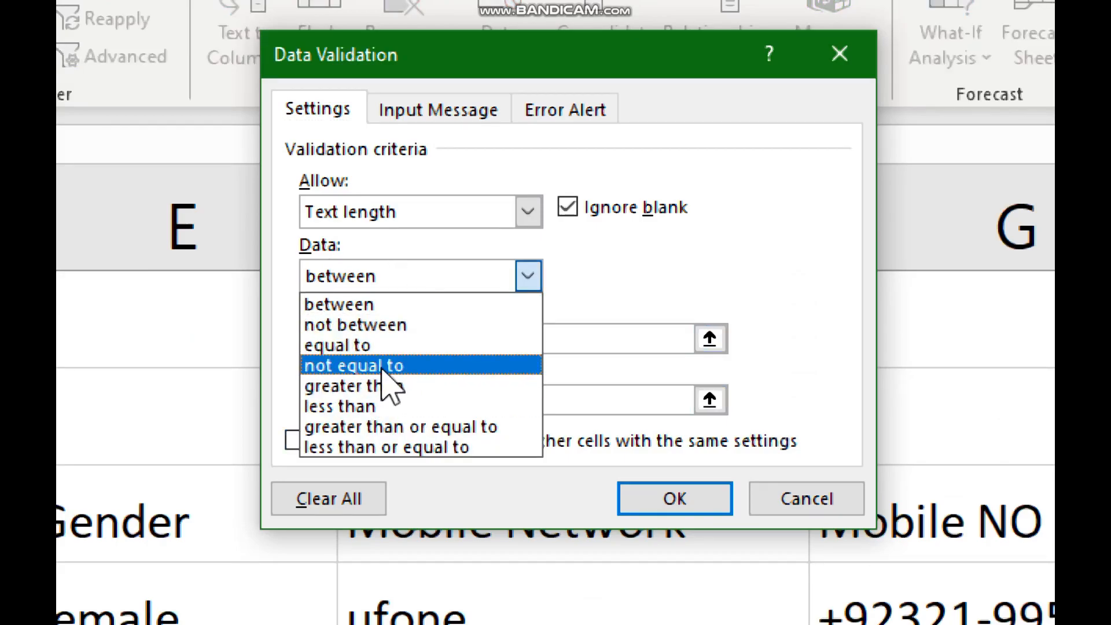
left_click(435, 240)
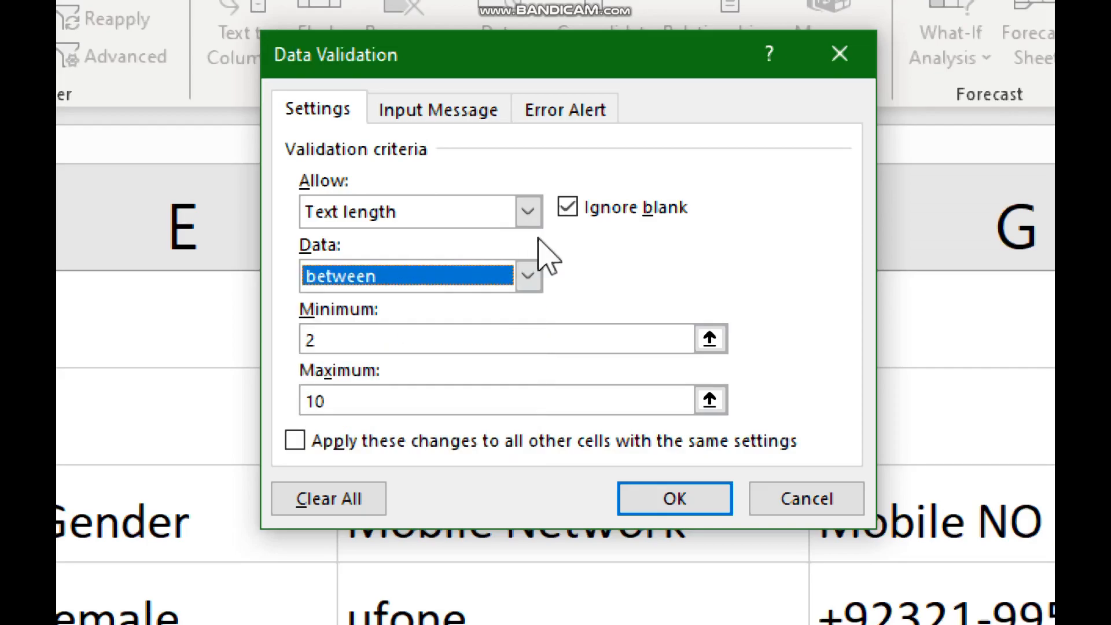
left_click(628, 214)
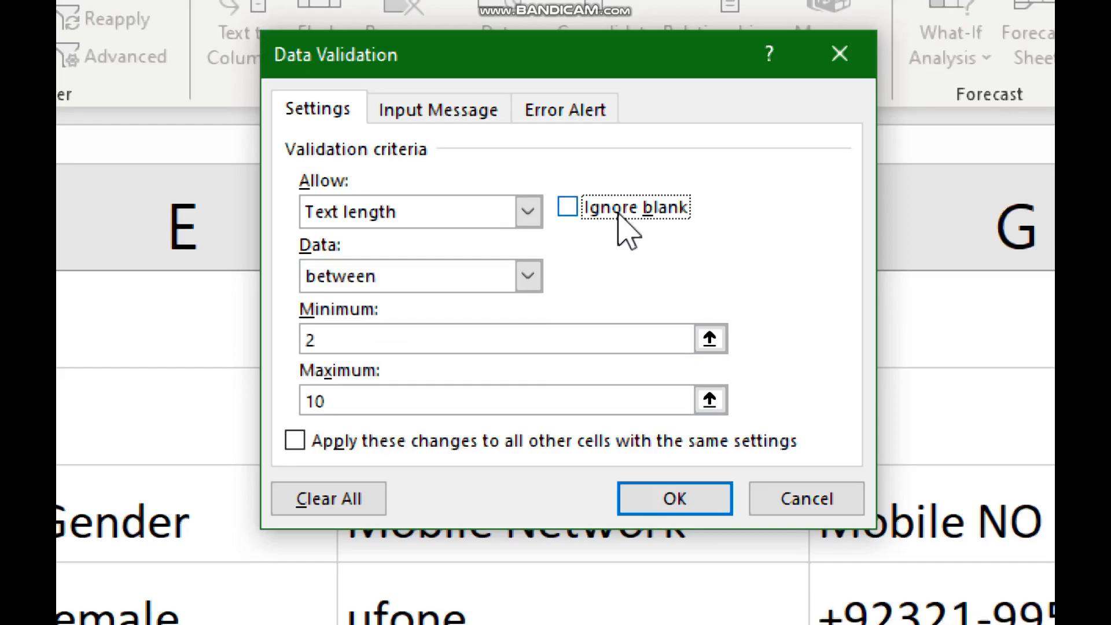
left_click(619, 214)
left_click(824, 512)
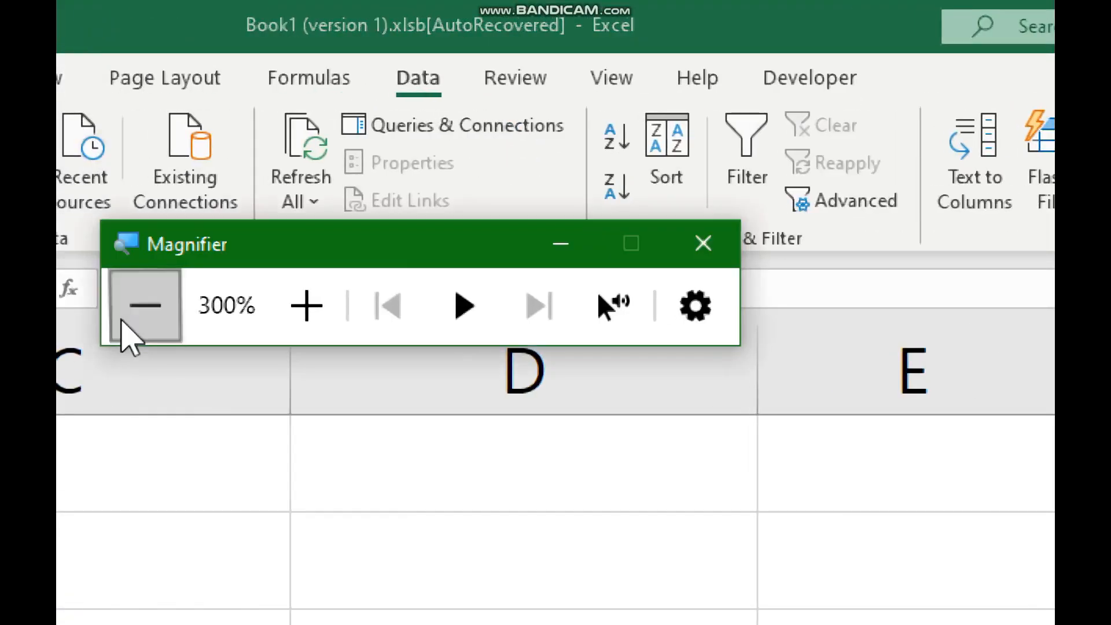
left_click(122, 317)
left_click(122, 213)
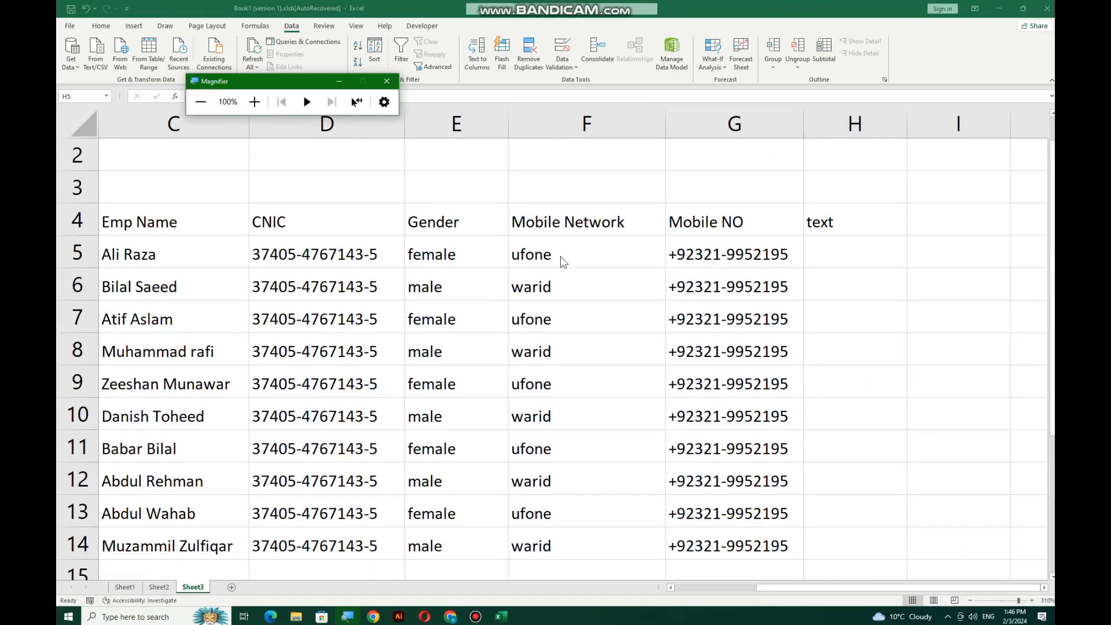
scroll(559, 258, "down", 2)
scroll(486, 263, "down", 3)
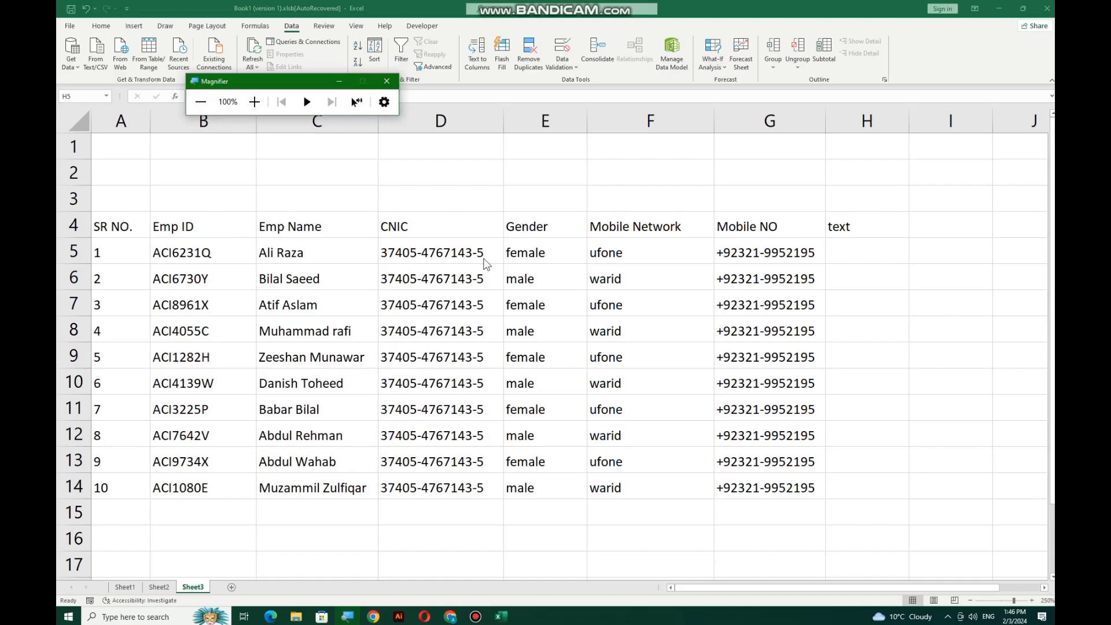
left_click(358, 250)
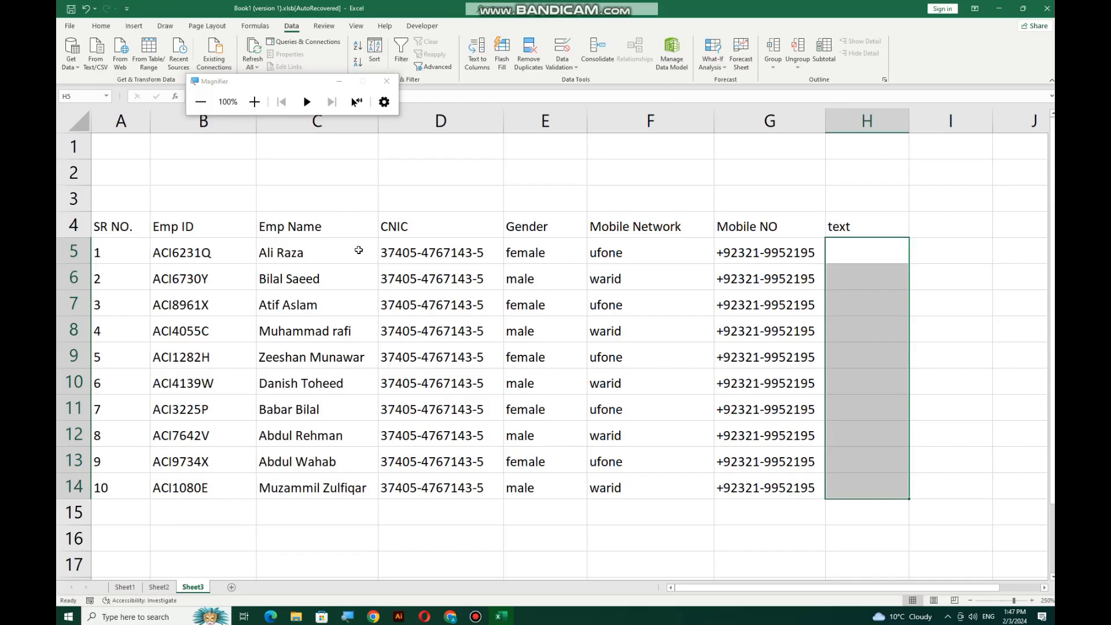
left_click(299, 257)
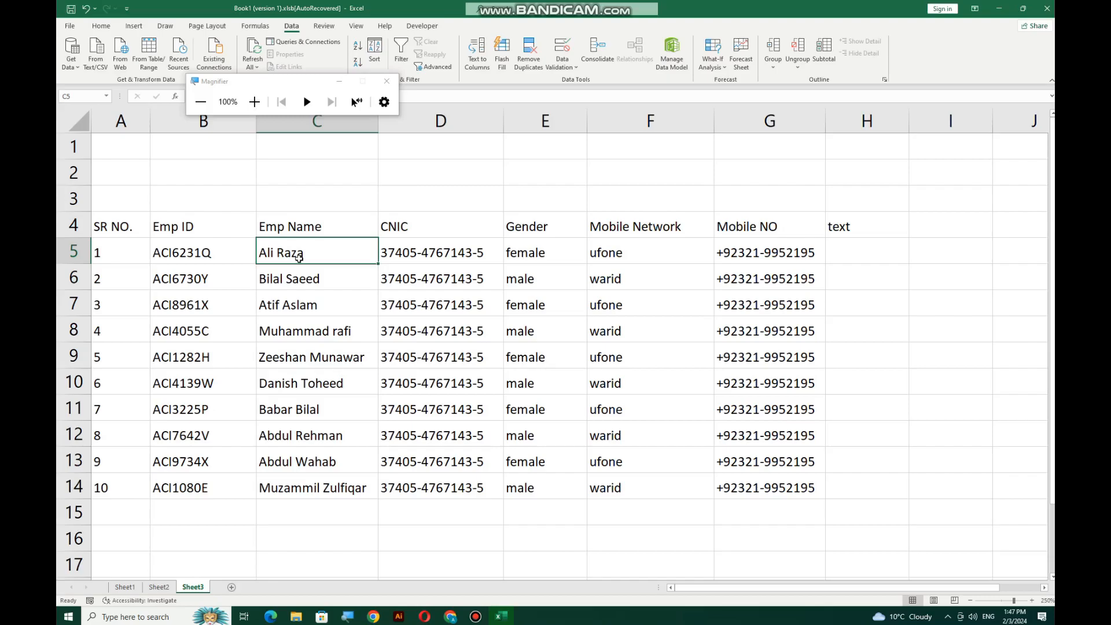
left_click(309, 299)
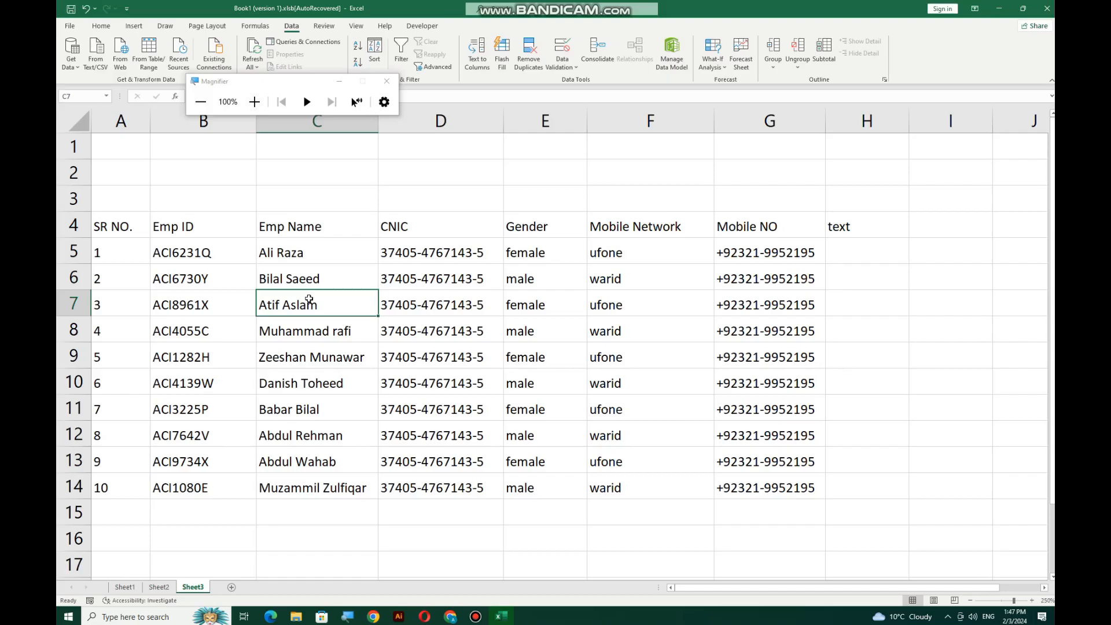
left_click(399, 331)
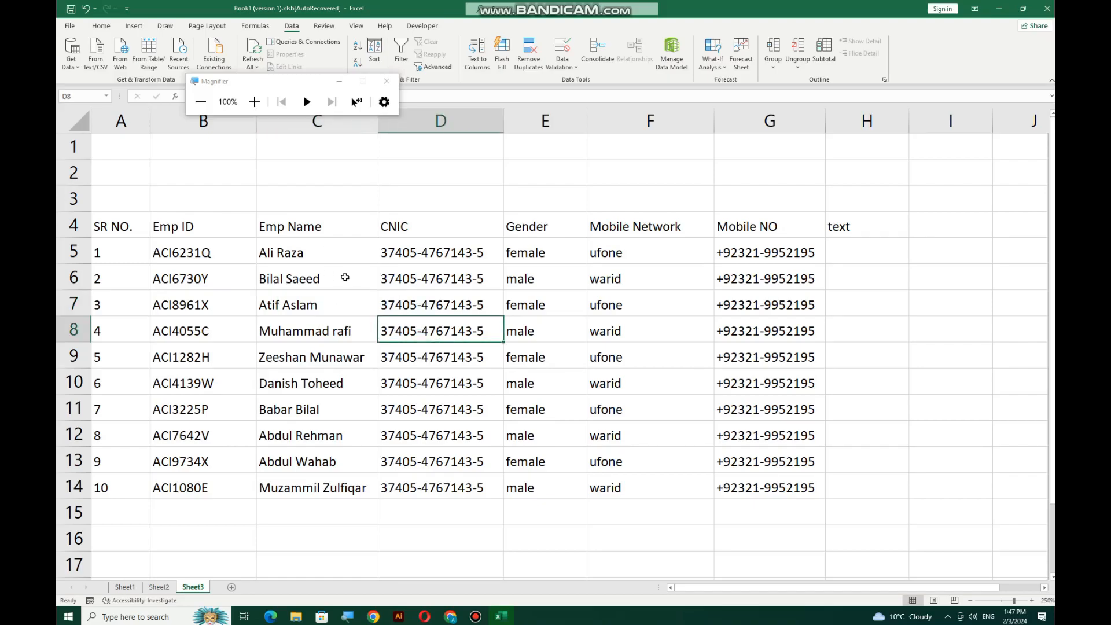
scroll(436, 298, "up", 1, "ctrl")
scroll(436, 298, "up", 3, "ctrl")
left_click(330, 259)
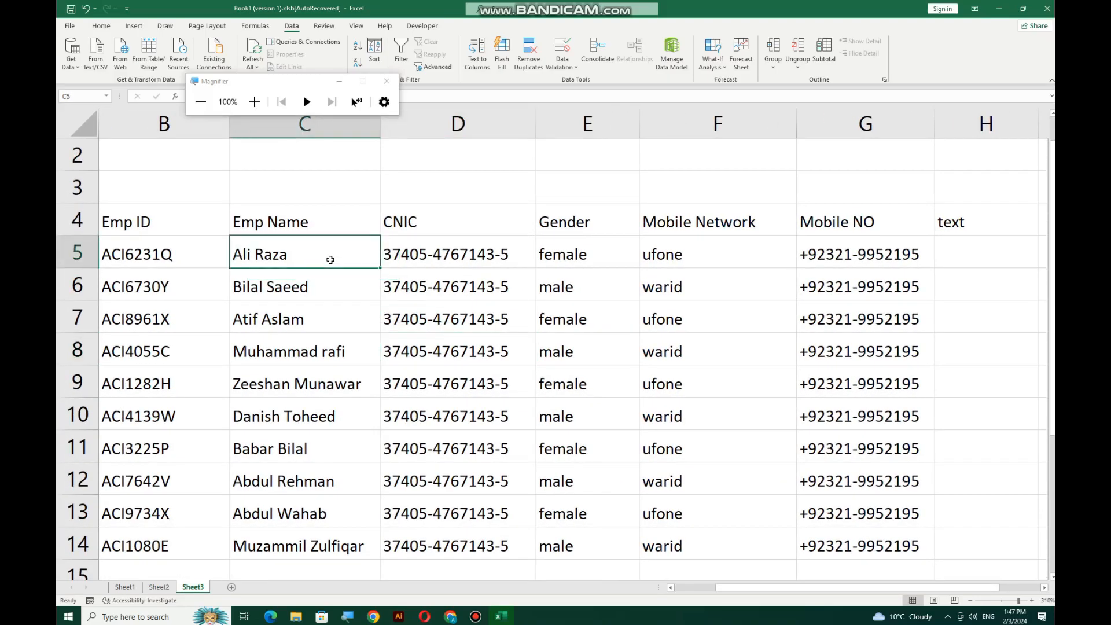
right_click(318, 258)
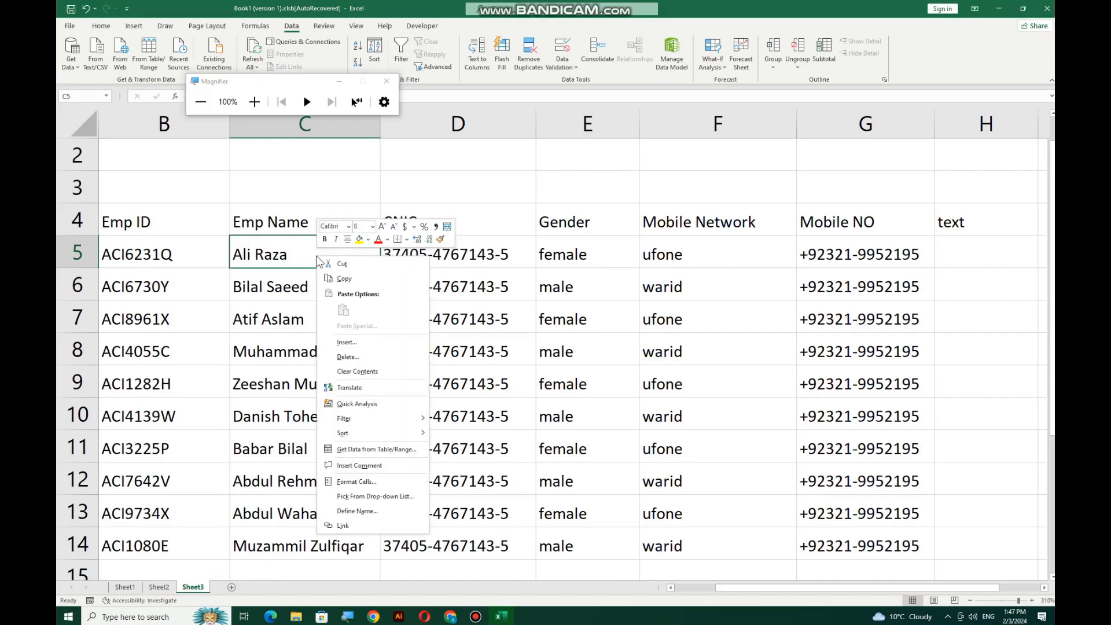
left_click(366, 463)
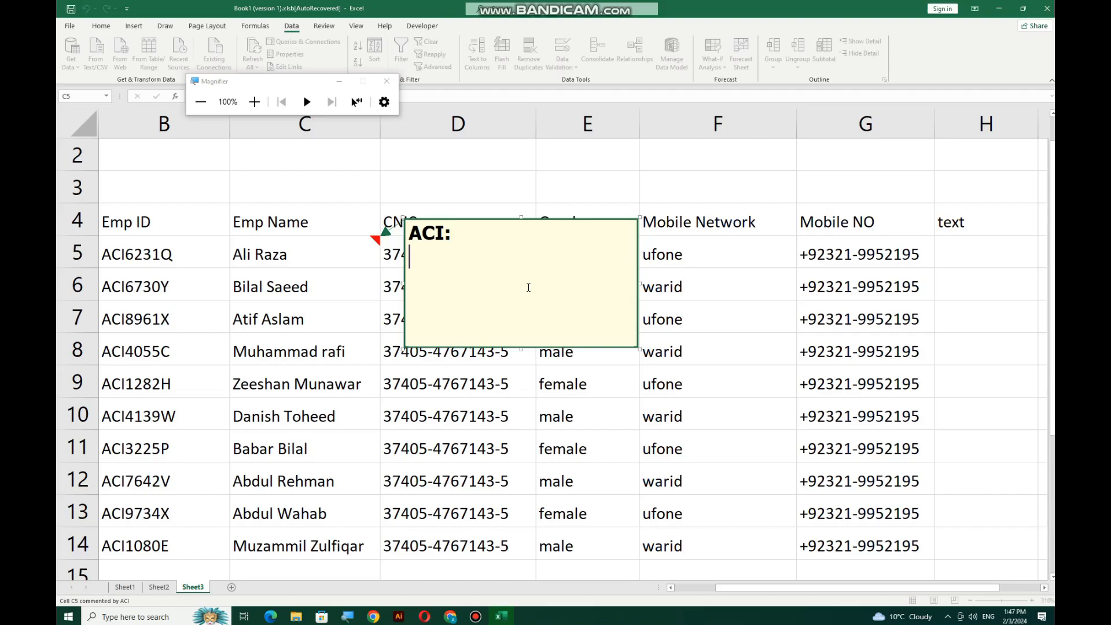
key("BackSpace")
key("BackSpace")
key("BackSpace")
key("BackSpace")
key("BackSpace")
Open the C5 comment's Format Comment fill effects and switch to the Picture tab
right_click(469, 223)
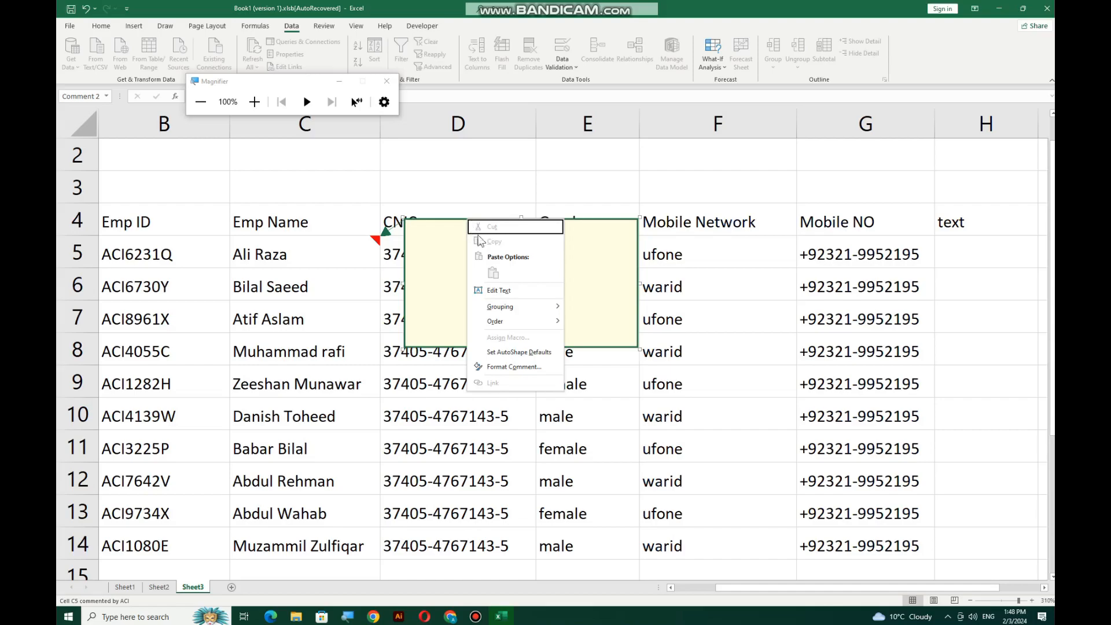
left_click(513, 368)
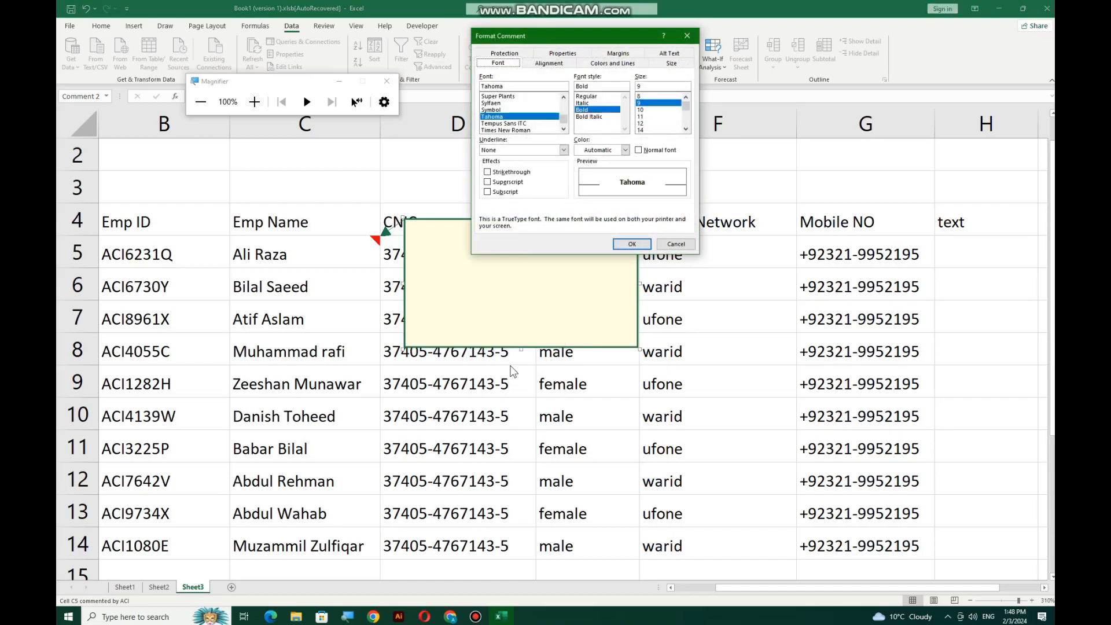
left_click(254, 102)
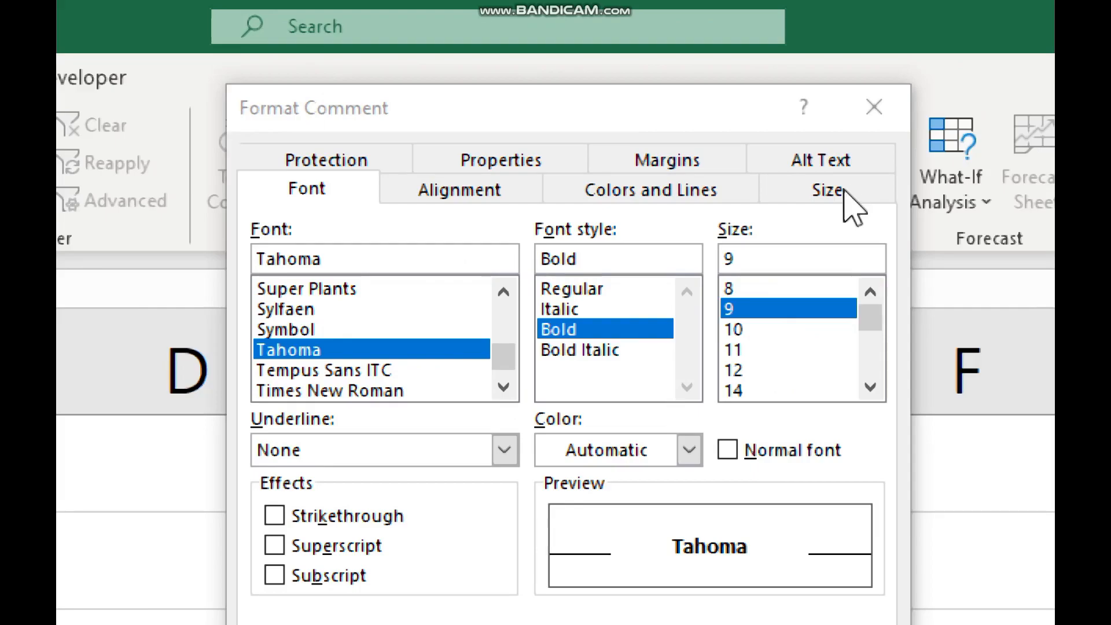
left_click(624, 197)
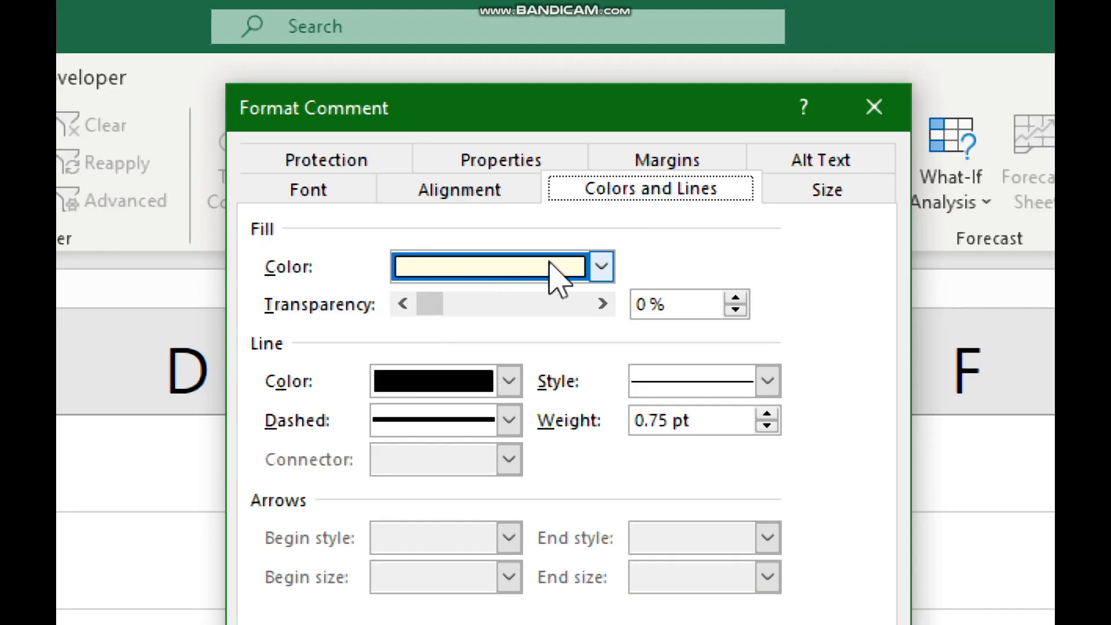
left_click(602, 267)
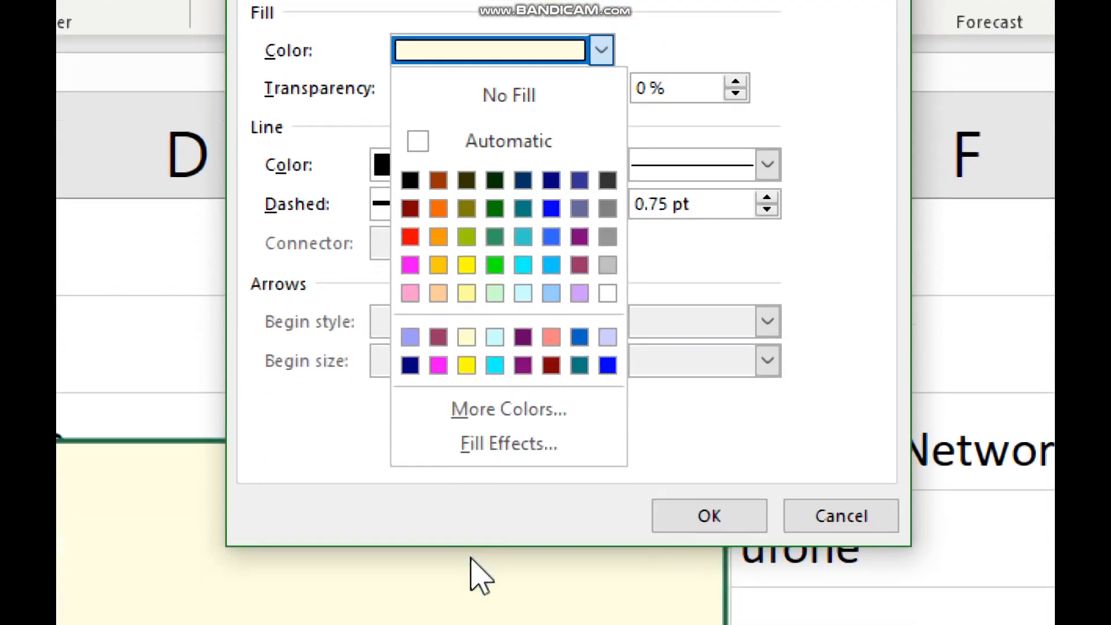
left_click(517, 453)
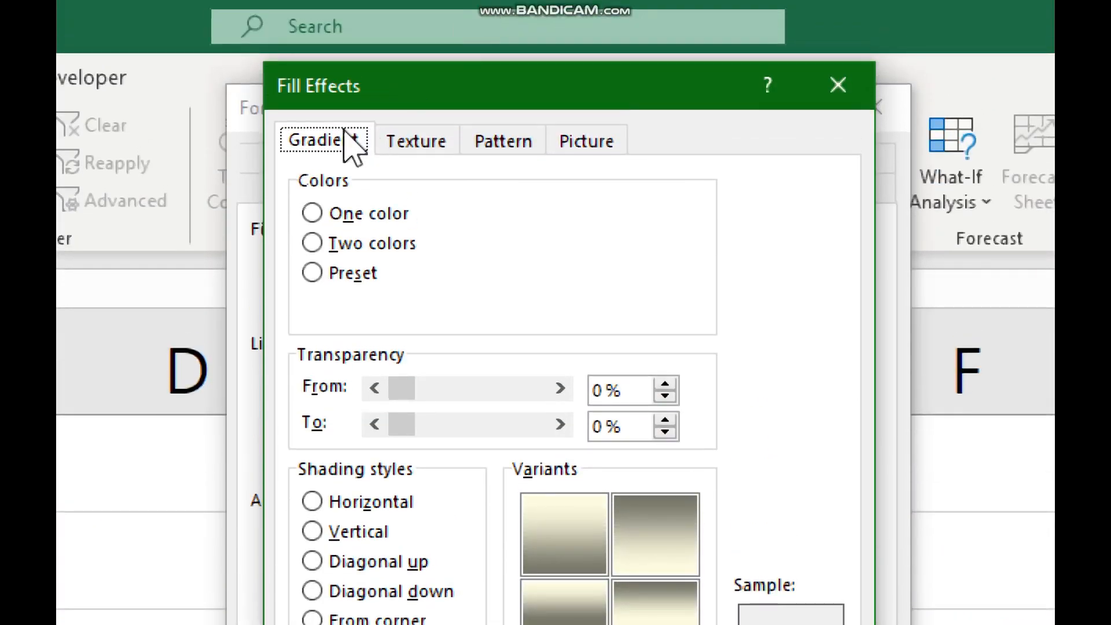
left_click(410, 145)
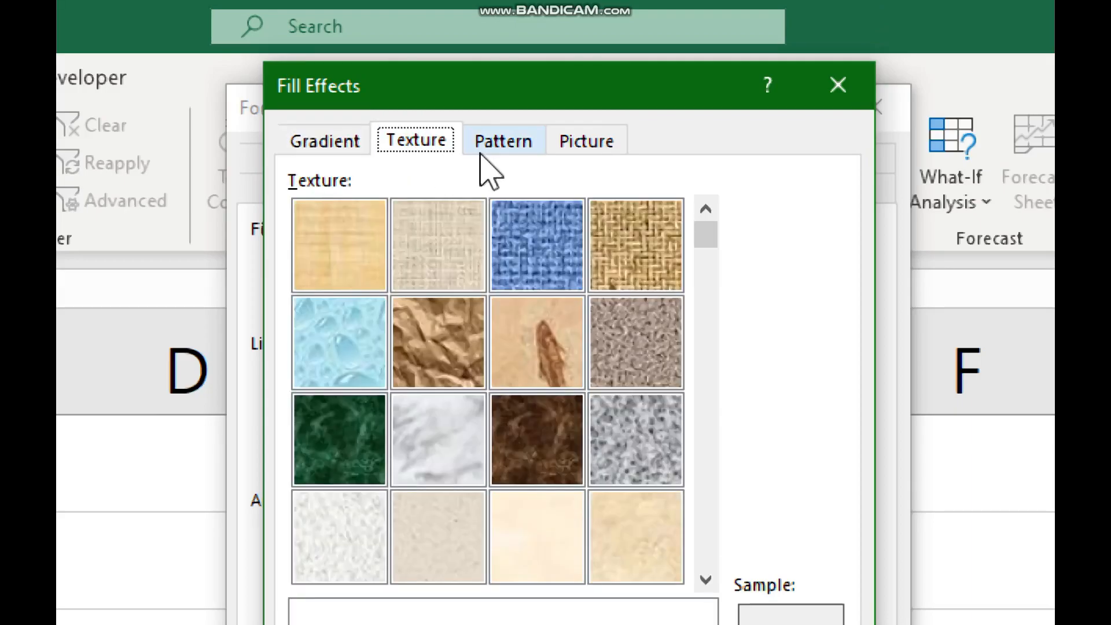
left_click(483, 151)
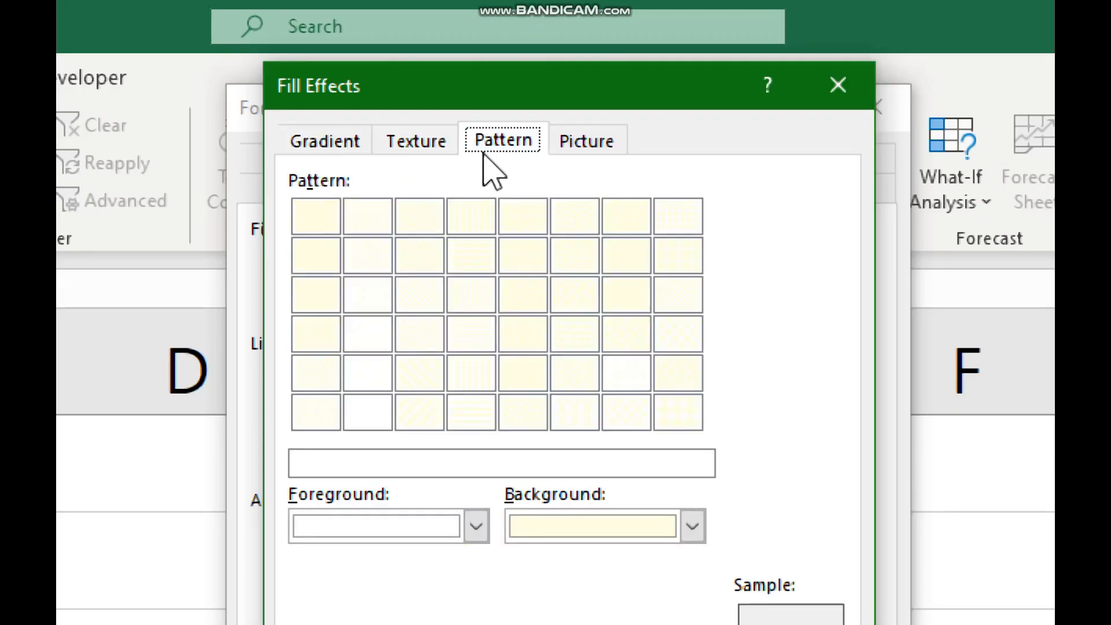
left_click(592, 154)
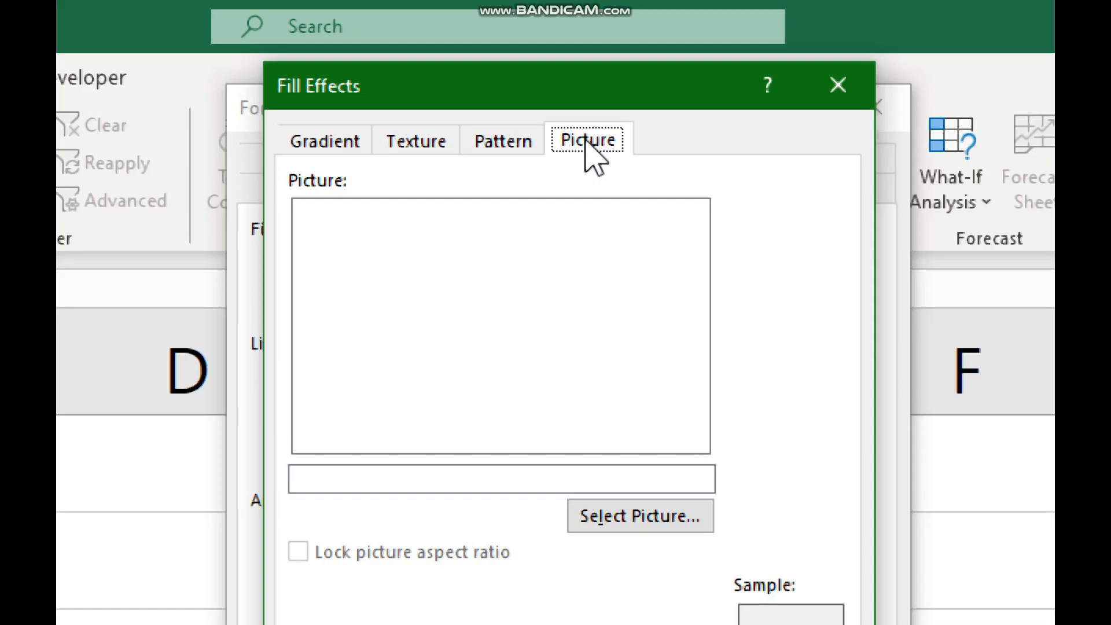
Fill the C5 comment with the man's portrait from D: 'pictures for practices'
left_click(632, 528)
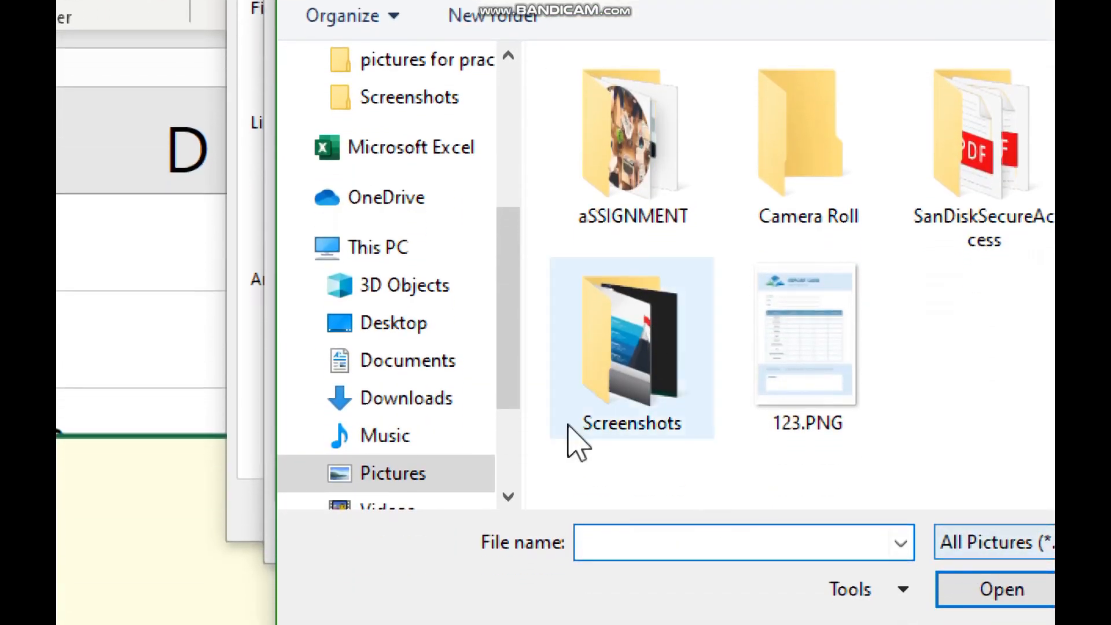
scroll(422, 441, "down", 3)
left_click(426, 471)
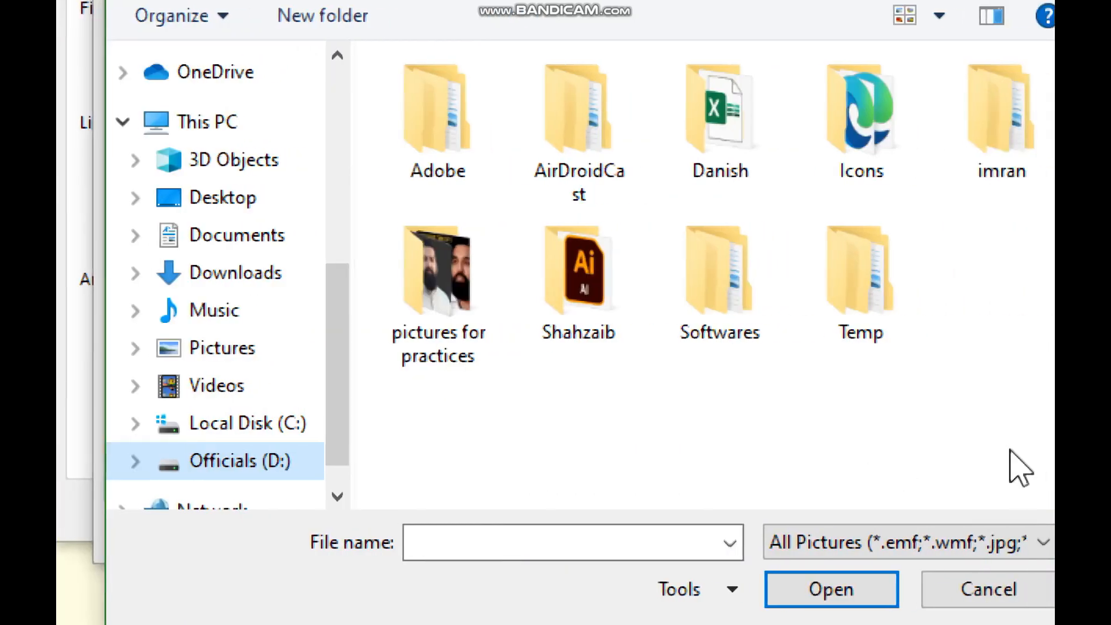
double_click(465, 321)
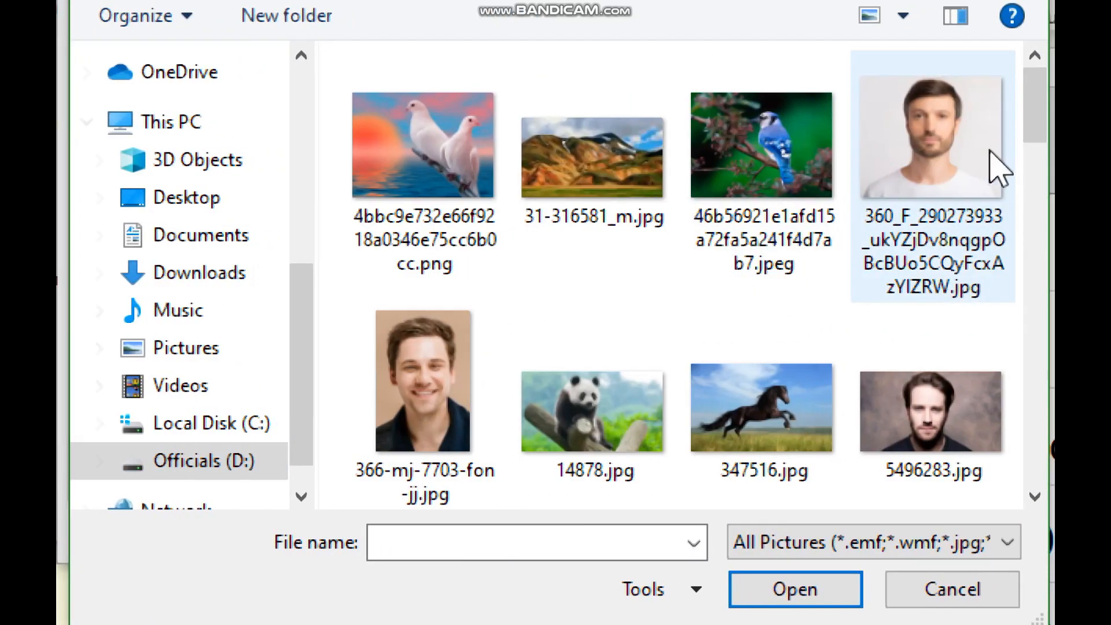
double_click(999, 168)
left_click(469, 531)
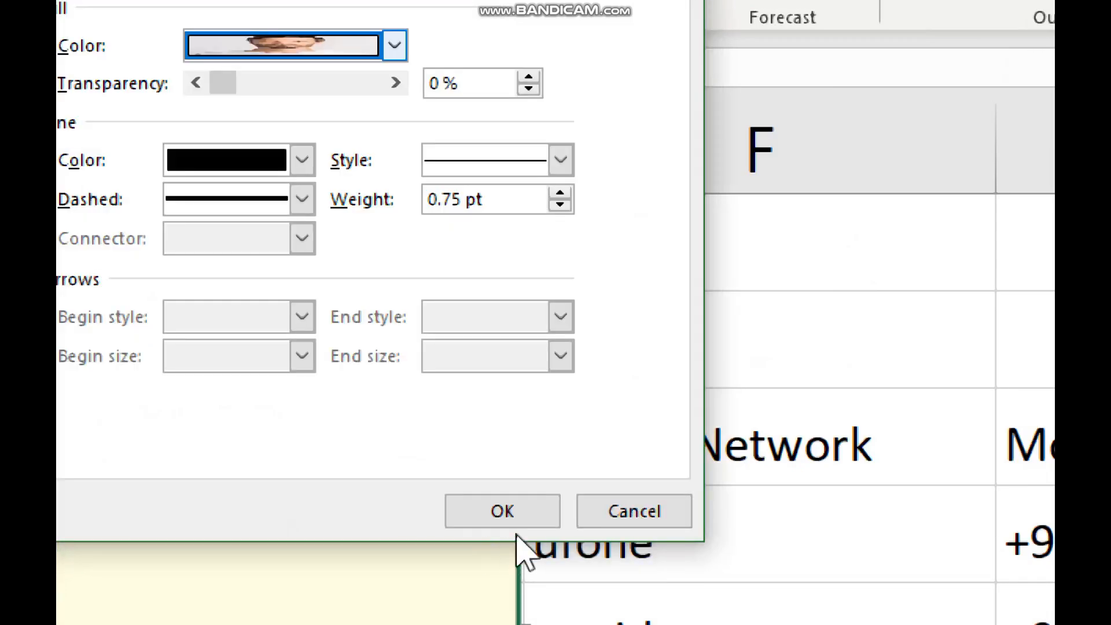
left_click(521, 510)
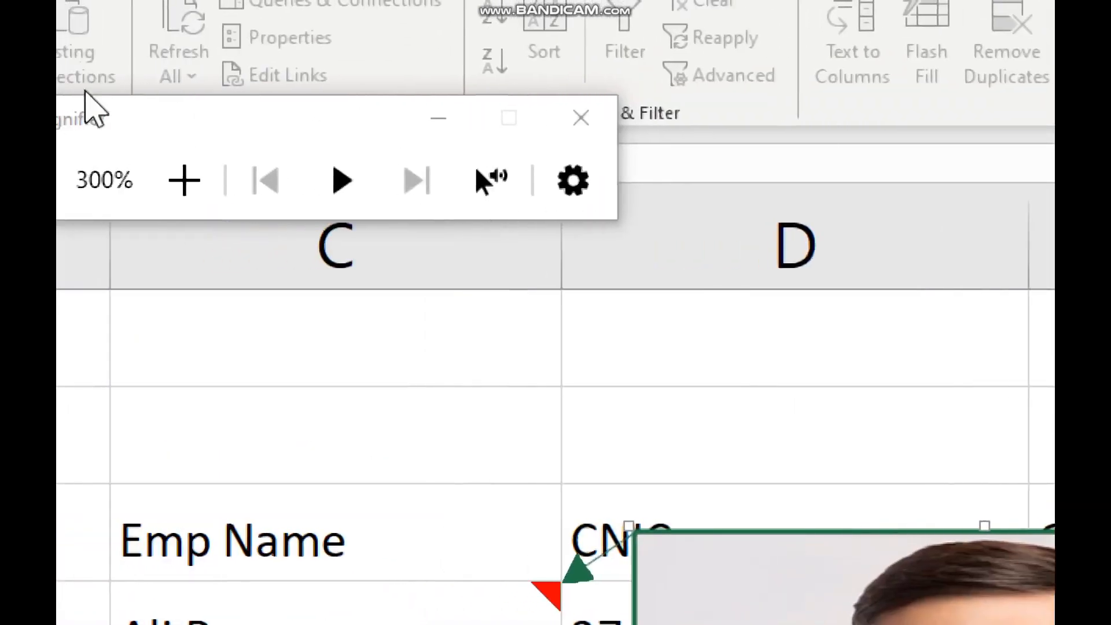
Zoom the Magnifier back to 100%, hide the comment, and select cell C6
left_click(87, 181)
left_click(87, 182)
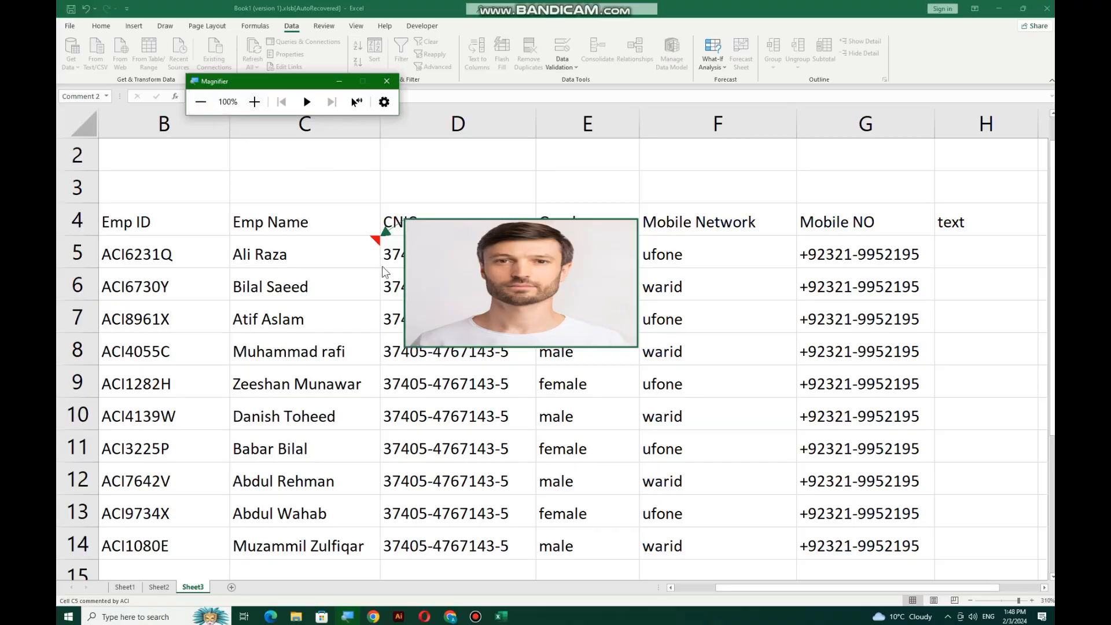
left_click(454, 445)
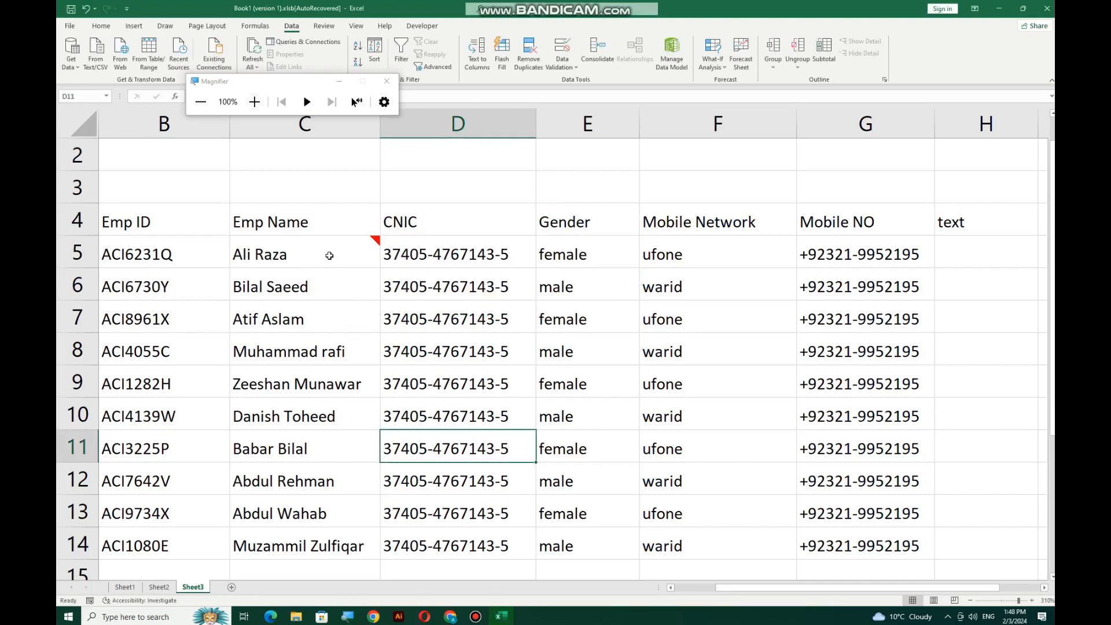
mouse_move(329, 255)
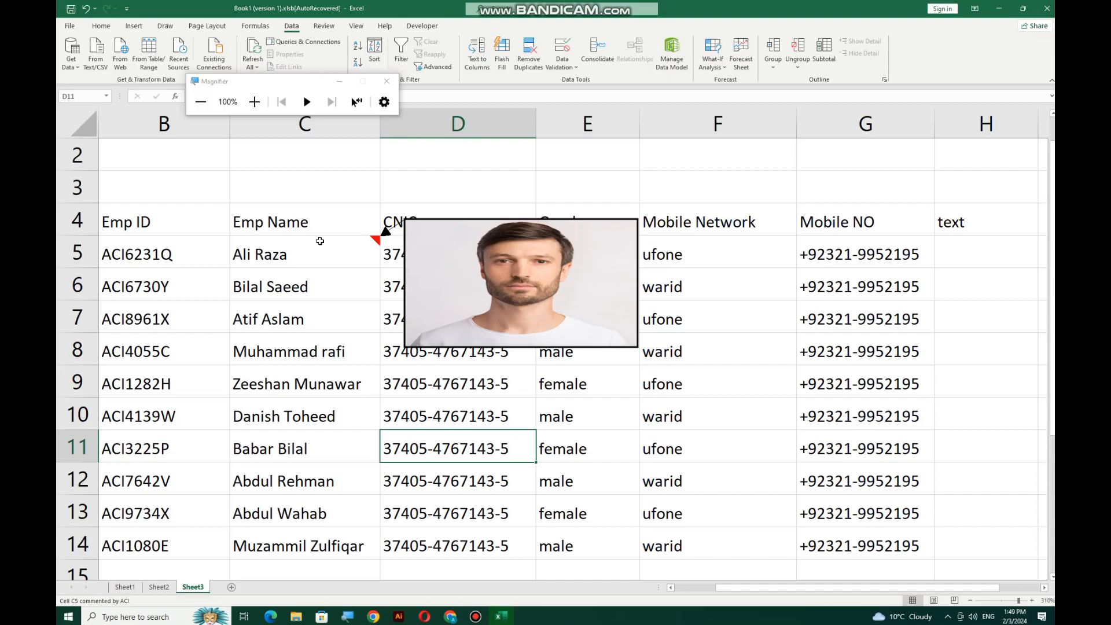
left_click(298, 288)
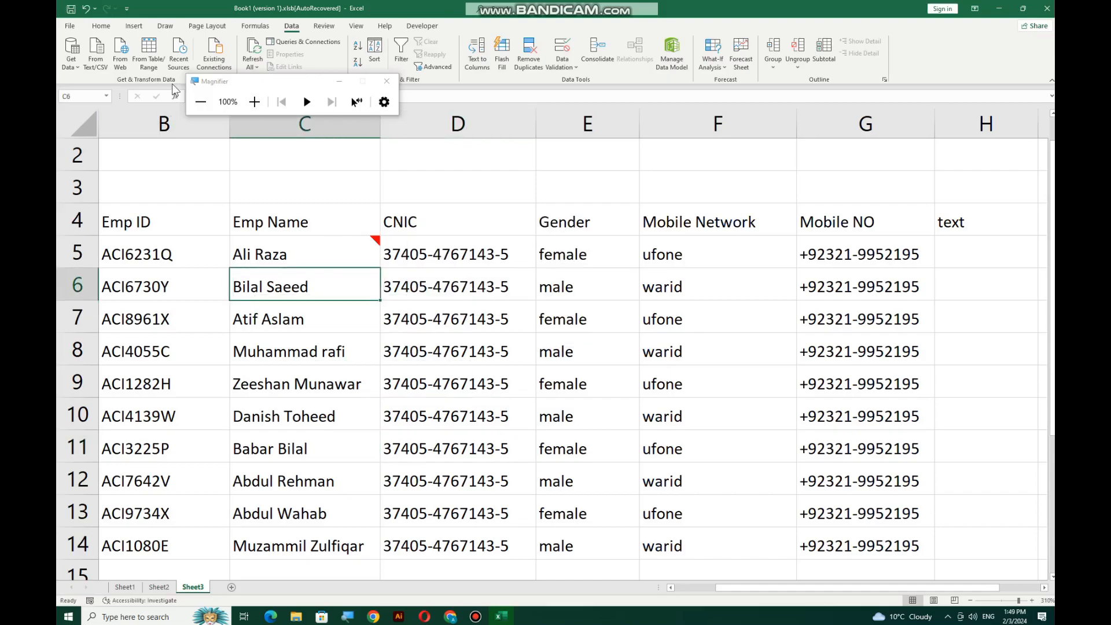
Insert a comment on cell C6 and delete its author label
right_click(280, 290)
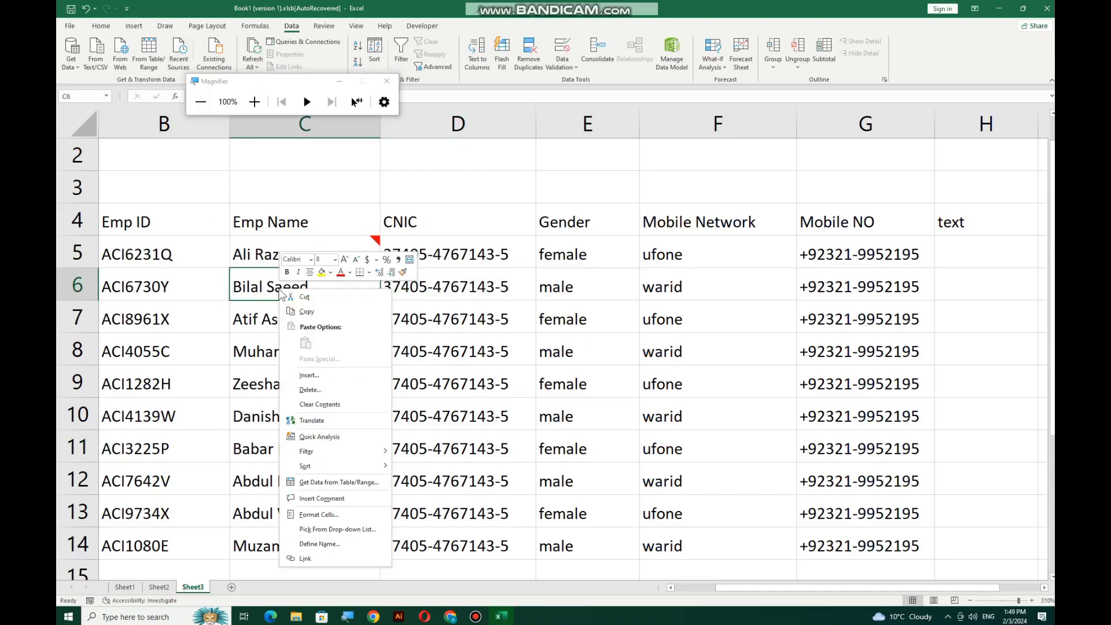
left_click(321, 498)
left_click_drag(453, 265, 407, 265)
key("BackSpace")
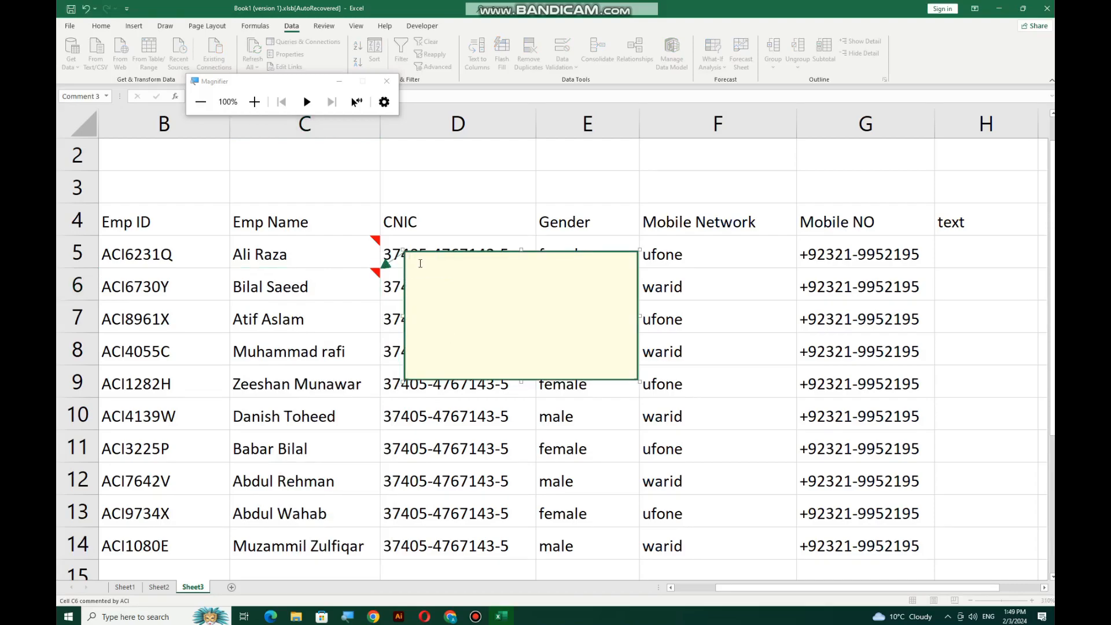
Fill the C6 comment box with the smiling man's face photo via Fill Effects > Picture
right_click(426, 254)
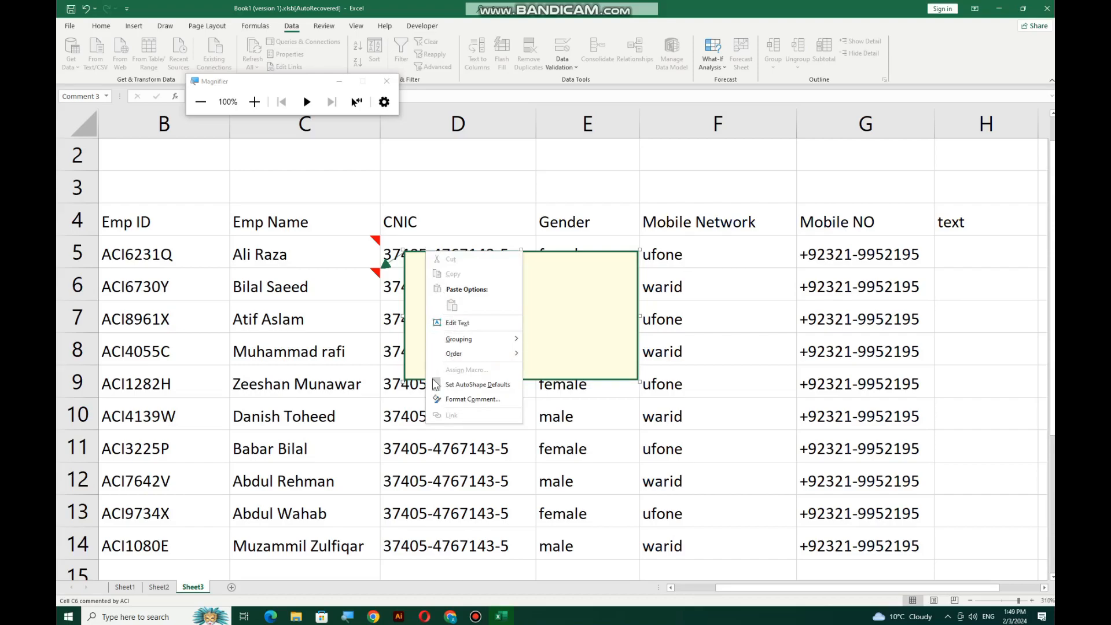
left_click(438, 400)
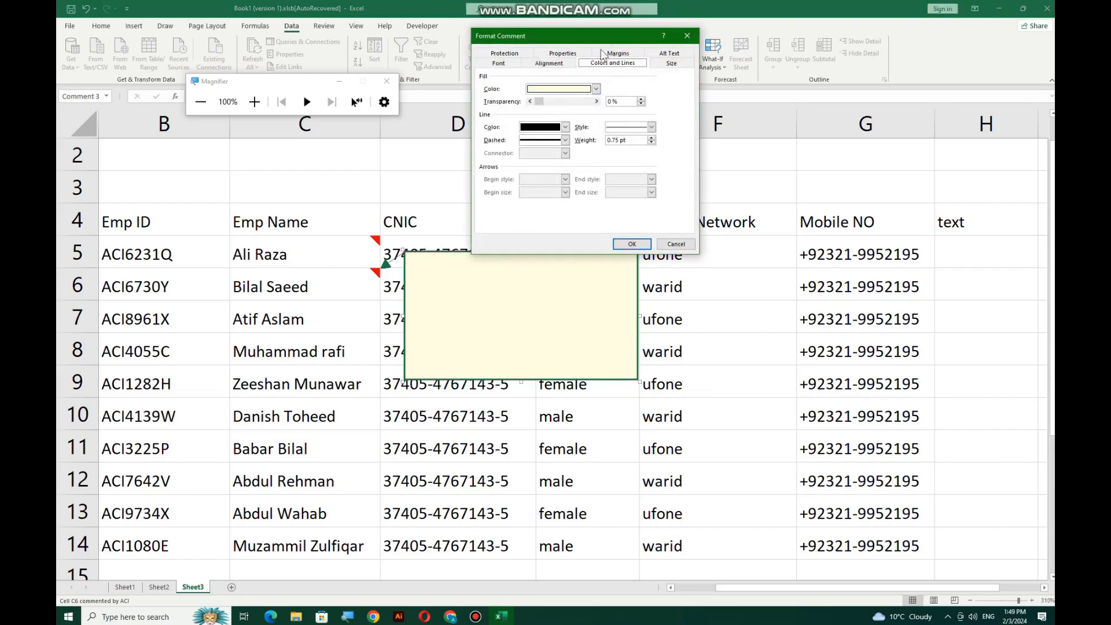
left_click(596, 89)
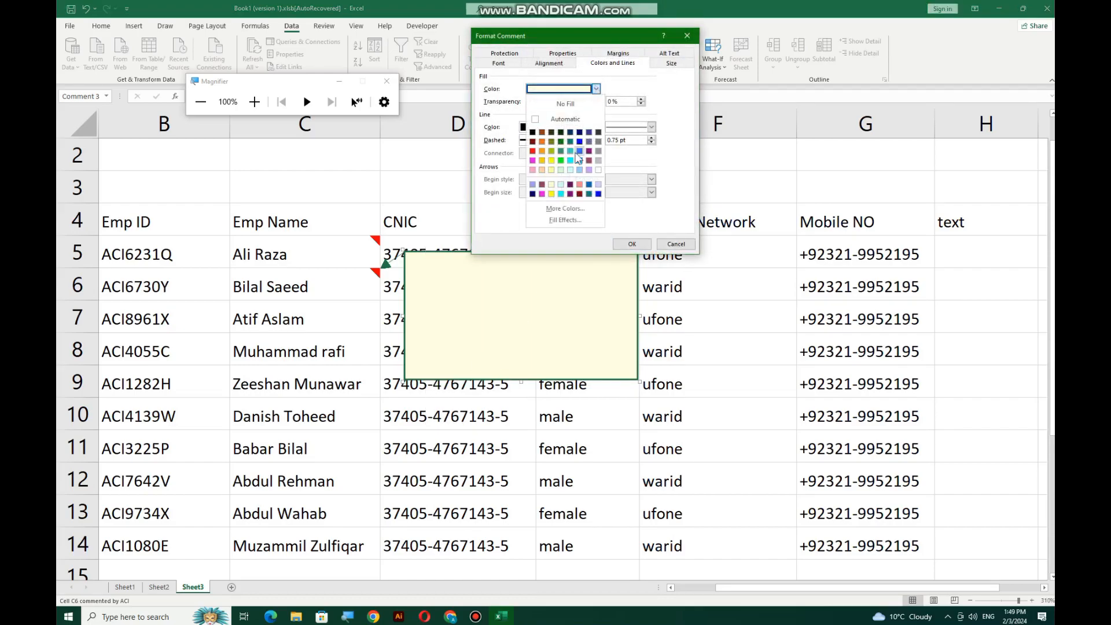
left_click(566, 226)
left_click(592, 46)
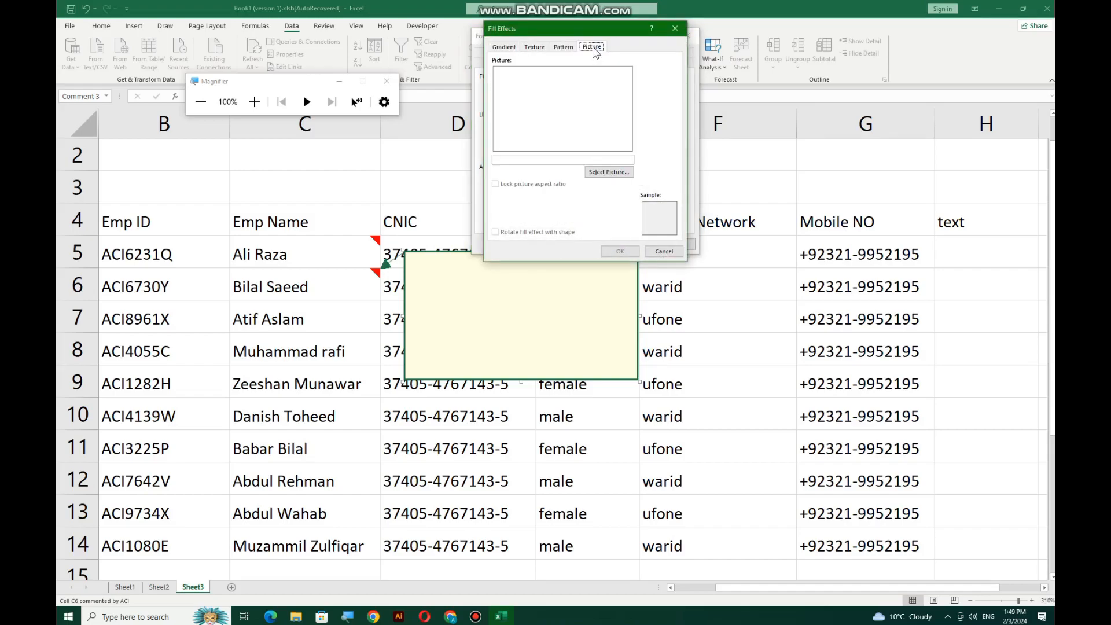
left_click(604, 173)
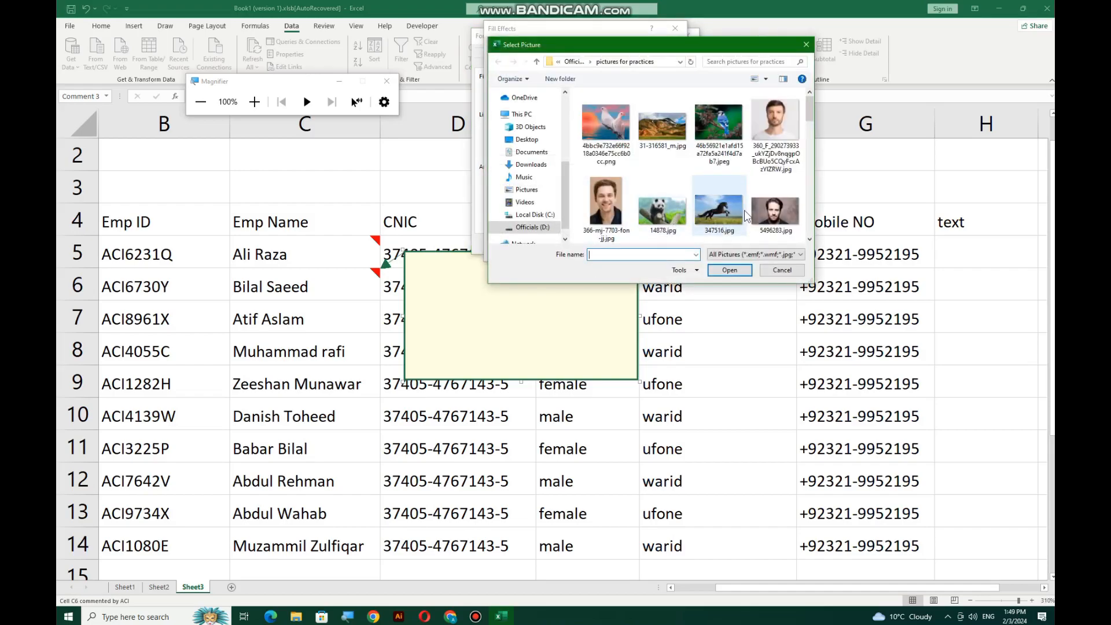
left_click(624, 216)
left_click(728, 270)
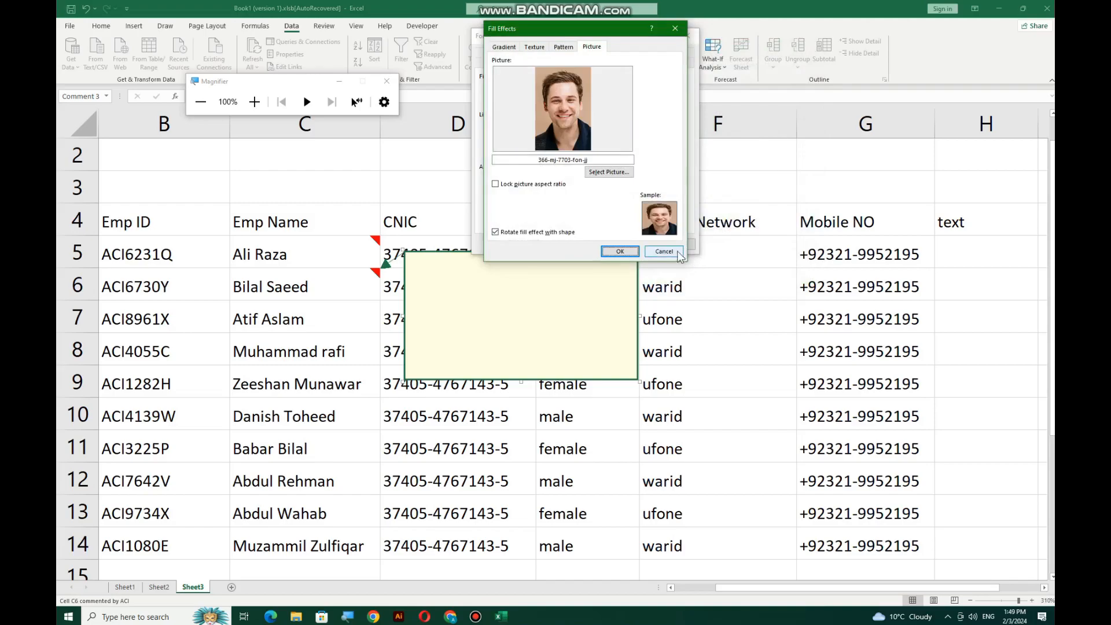
left_click(634, 250)
left_click(637, 246)
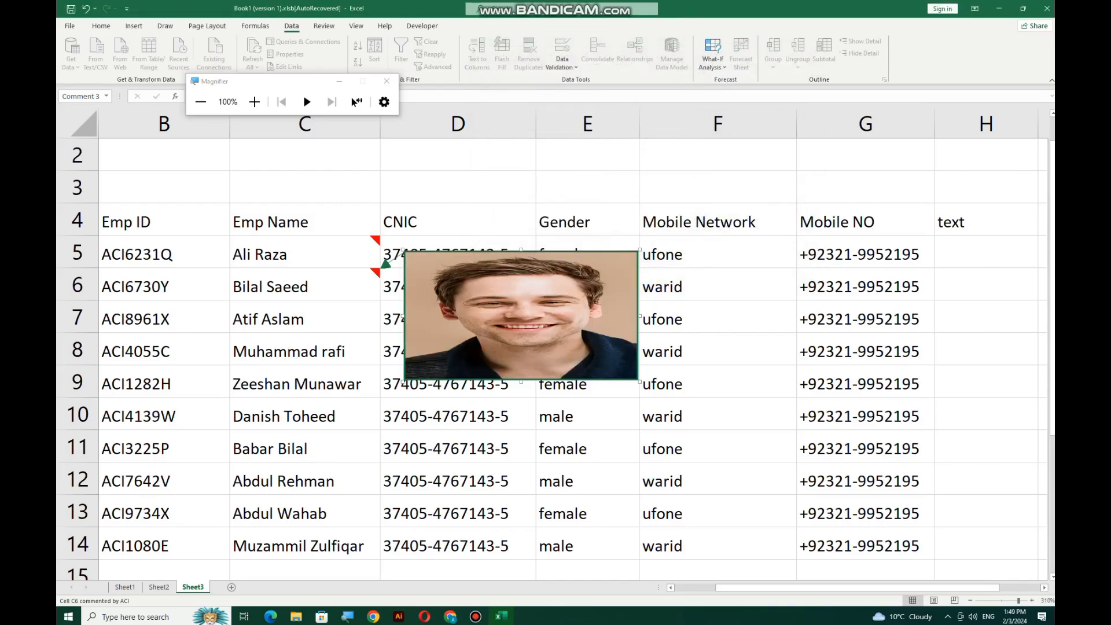
Leave the comment and select cell C7
left_click(311, 251)
left_click(302, 284)
left_click(302, 317)
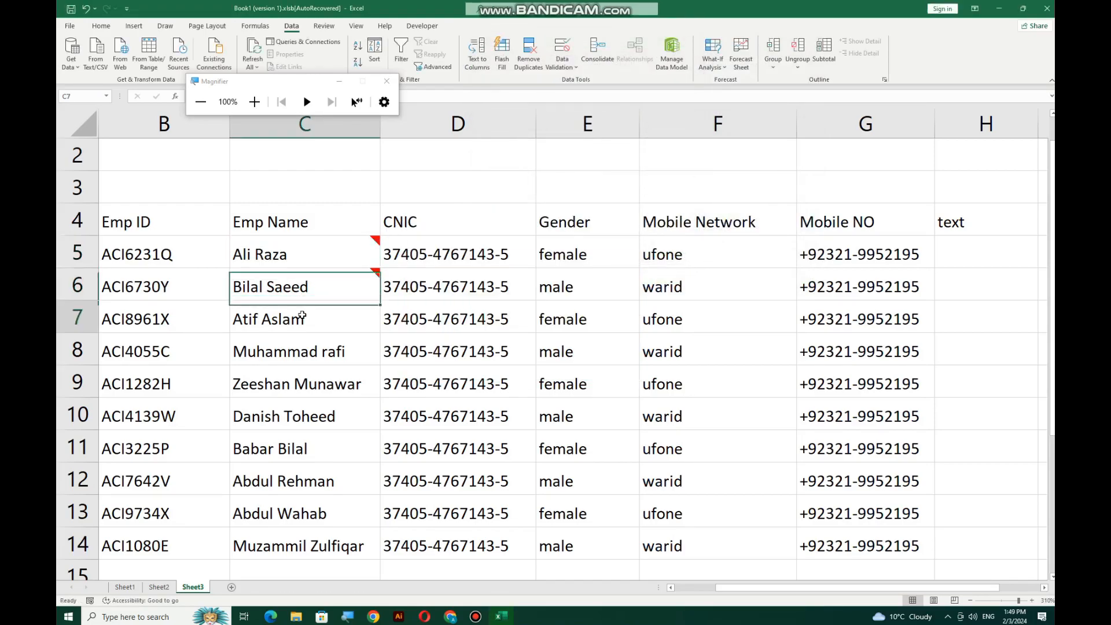
Insert a comment on cell C7 and clear its author text
right_click(305, 316)
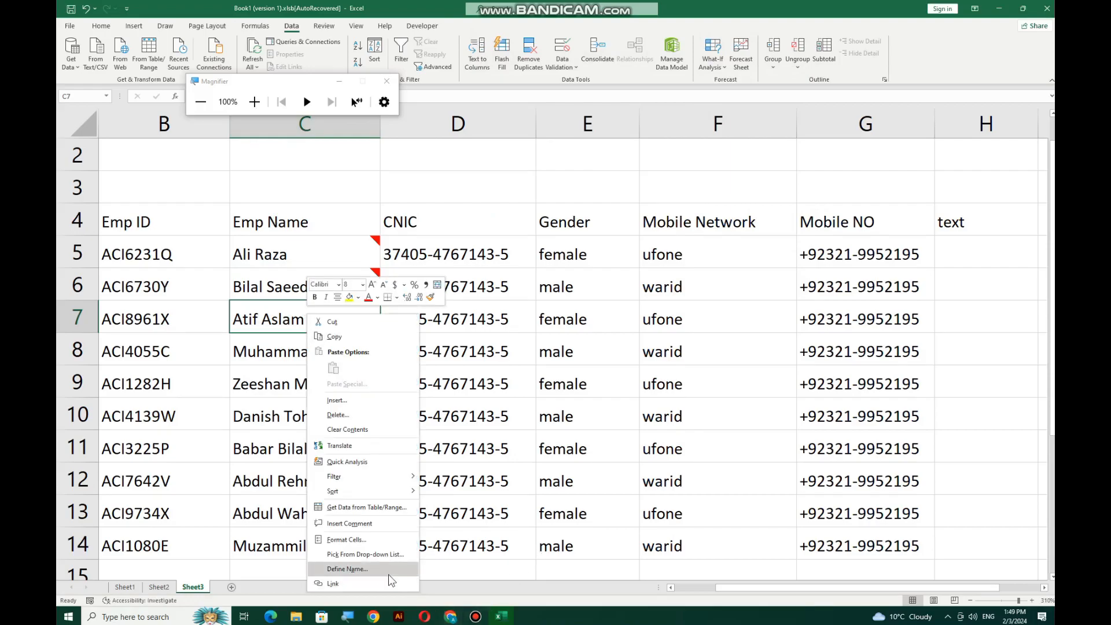
left_click(349, 523)
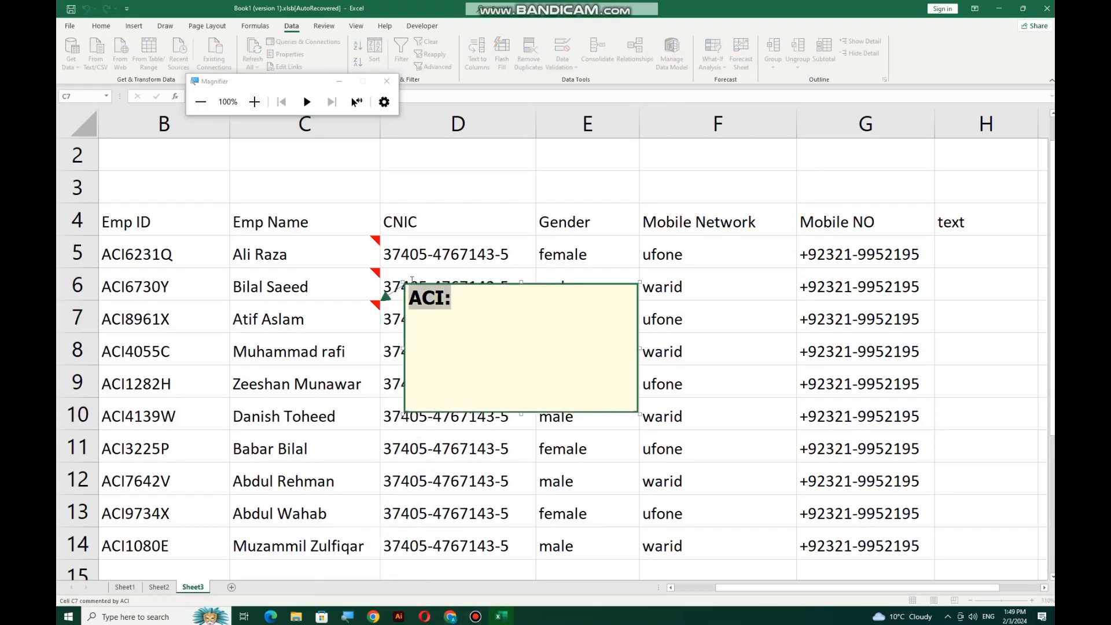
key("BackSpace")
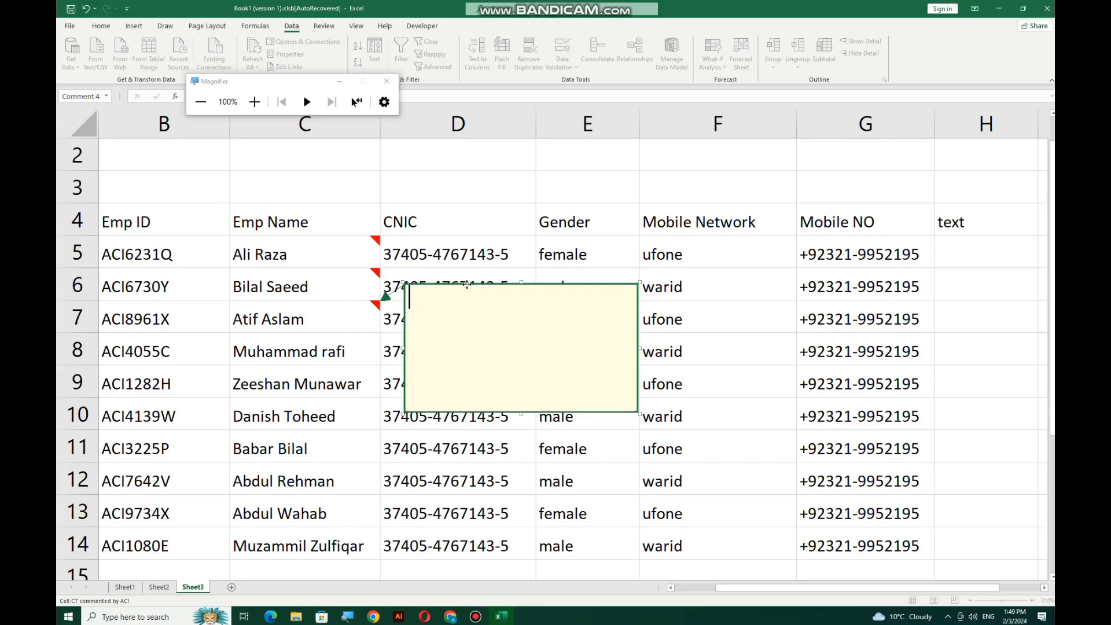
Fill the C7 comment box with the bearded man's photo 5496283.jpg
right_click(467, 284)
left_click(512, 422)
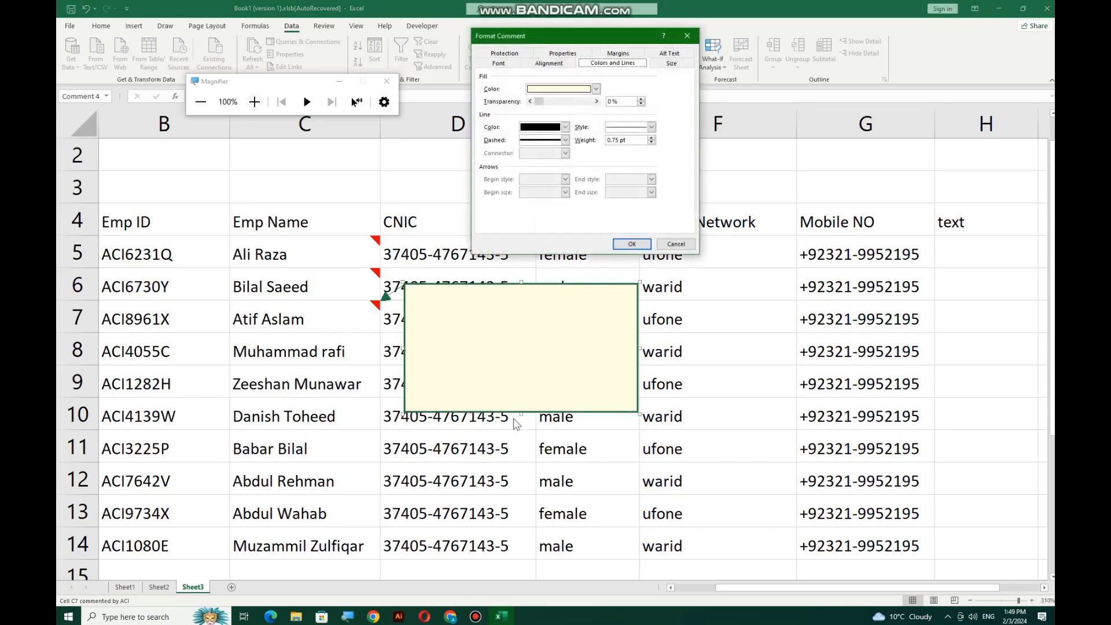
left_click(596, 89)
left_click(565, 220)
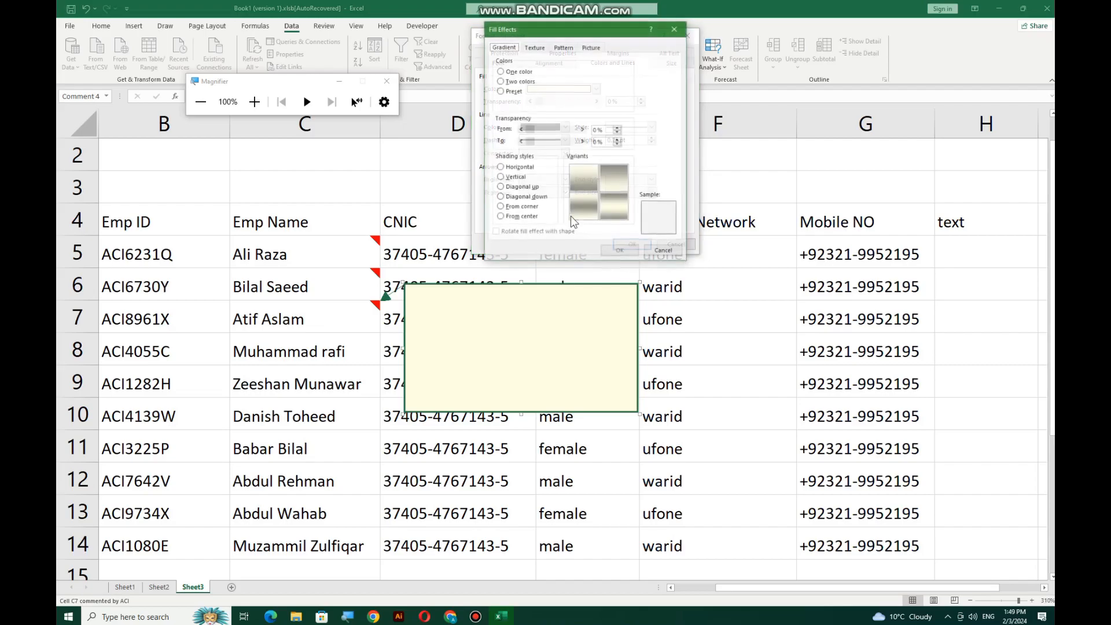
left_click(592, 47)
left_click(609, 171)
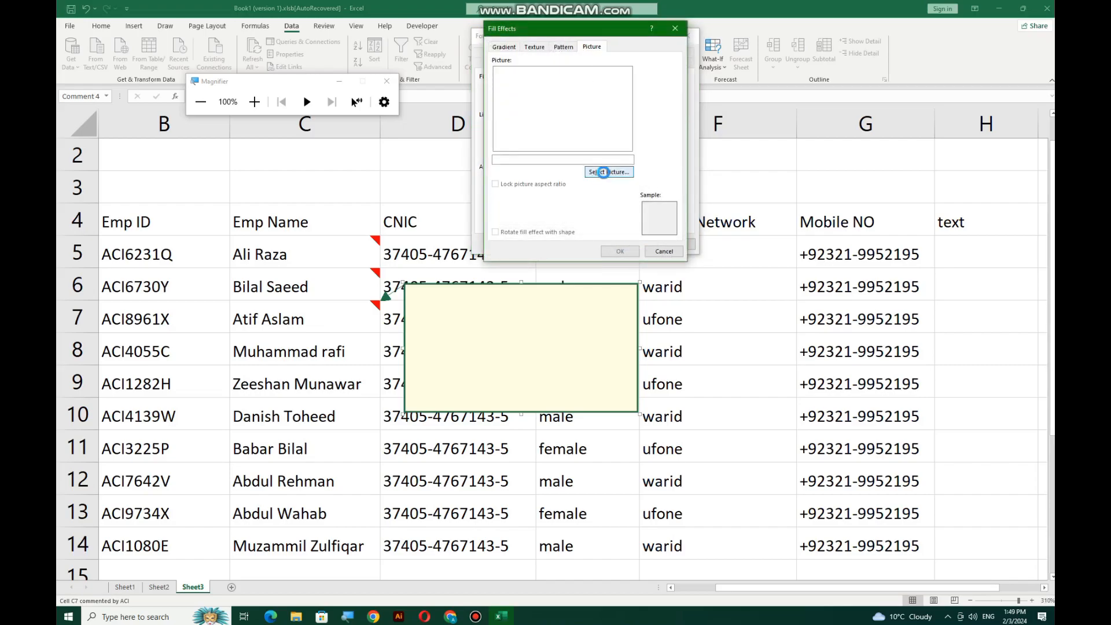
left_click(772, 216)
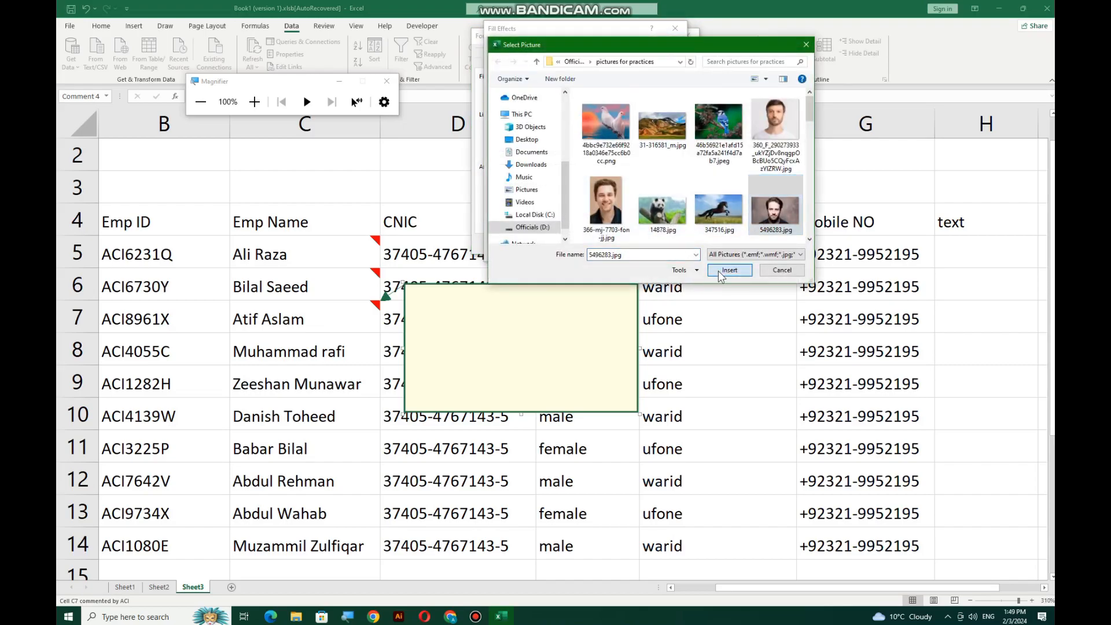
left_click(729, 271)
left_click(631, 256)
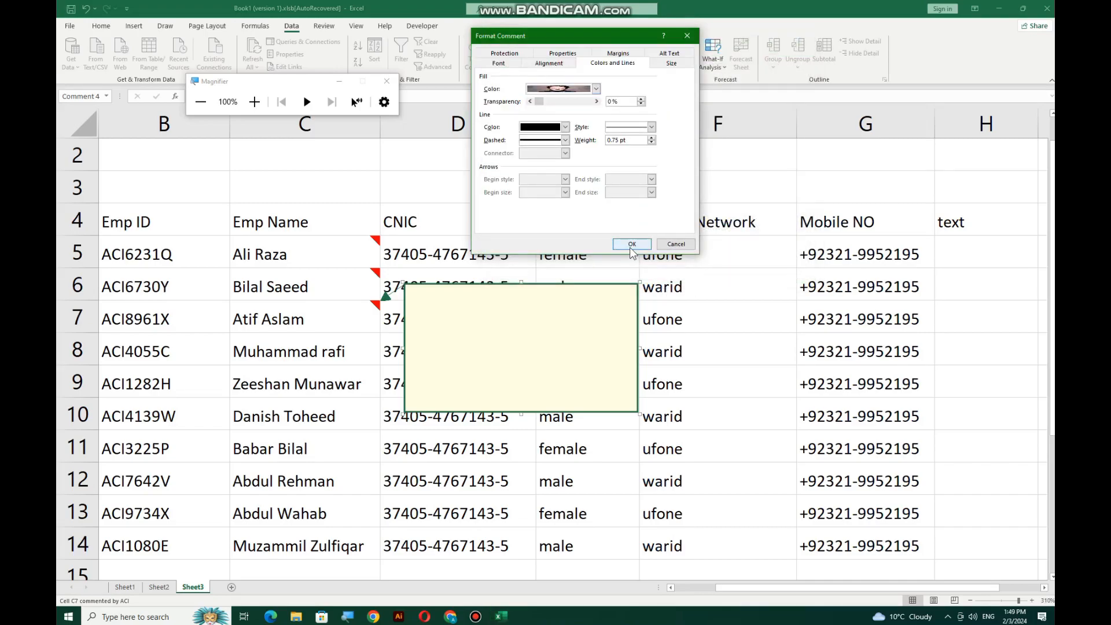
left_click(630, 245)
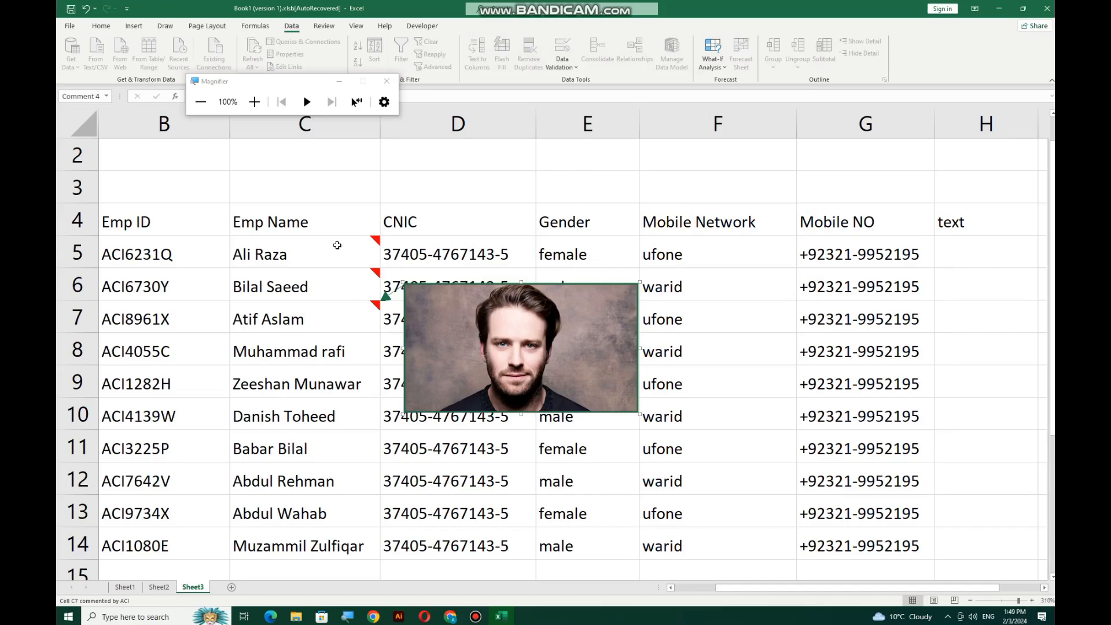
mouse_move(375, 240)
left_click(475, 617)
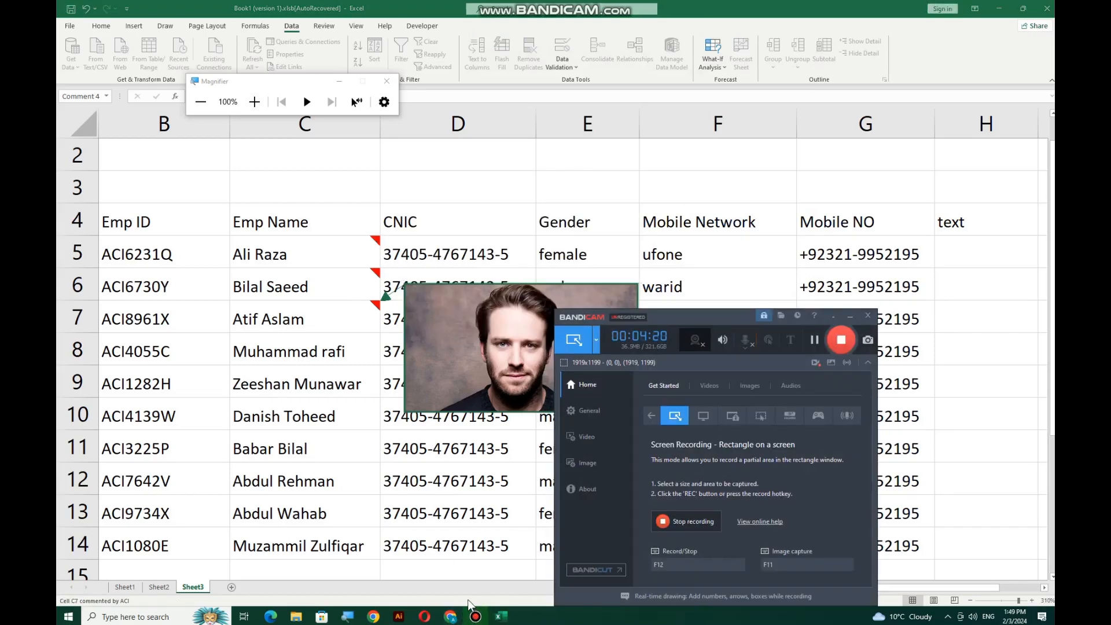